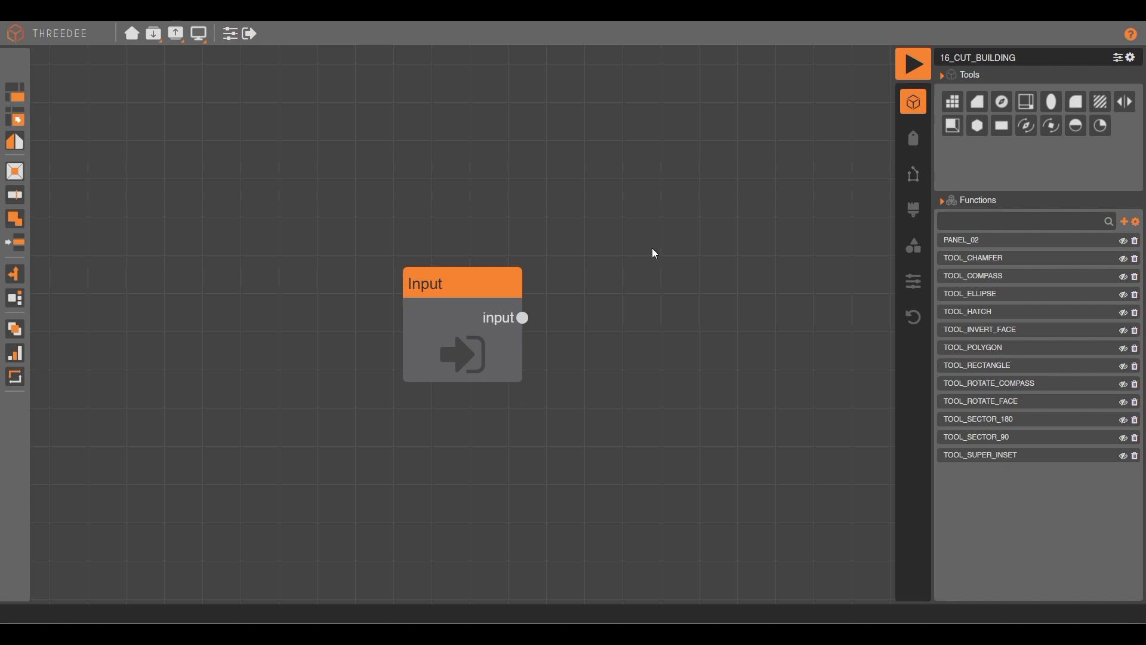
Open the Input node's shape and save its 40 by 40 square.
double_click(468, 303)
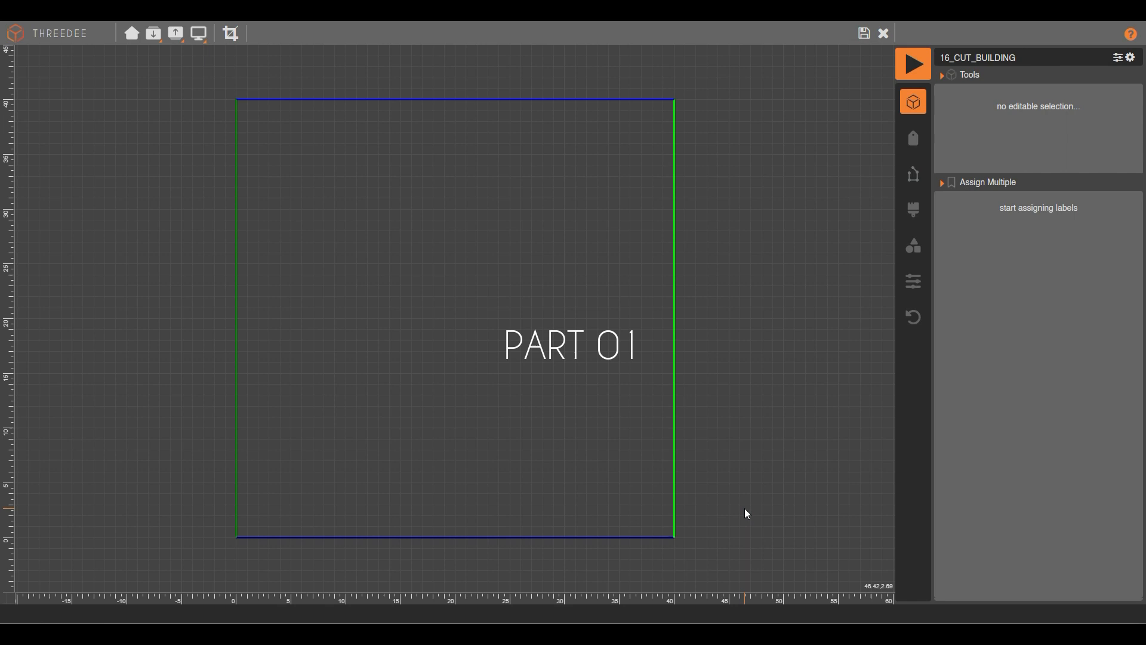
left_click(863, 33)
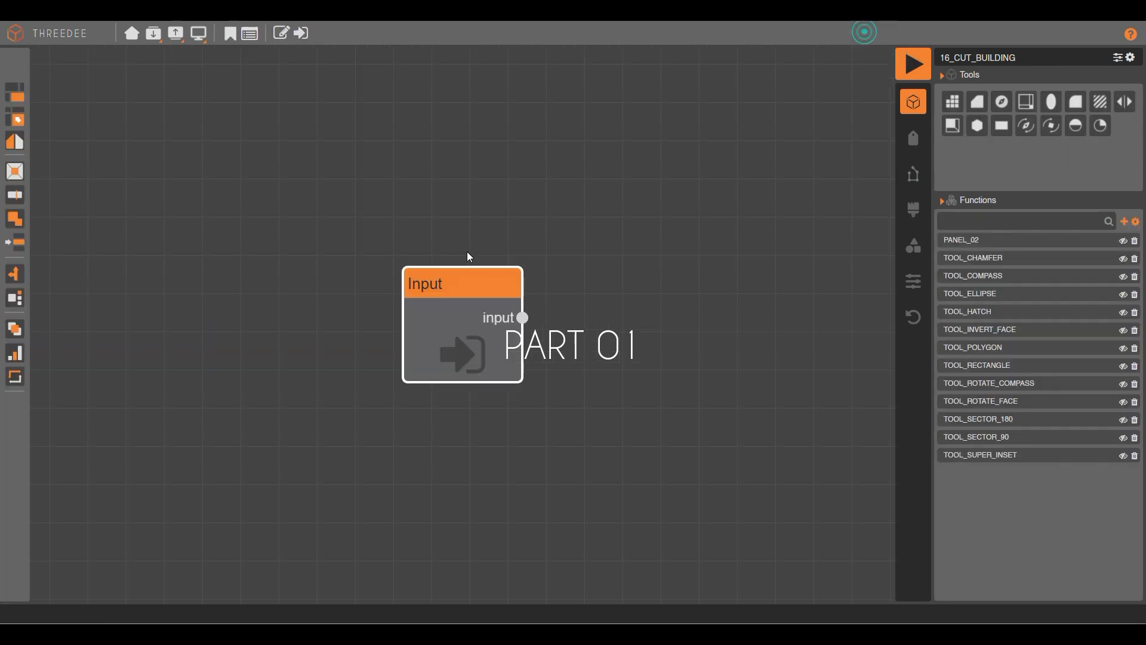
Add a Cut node connected to the Input node's output and create a 10 by 10 square as its base face.
middle_click_drag(569, 300, 460, 351)
left_click_drag(414, 368, 545, 227)
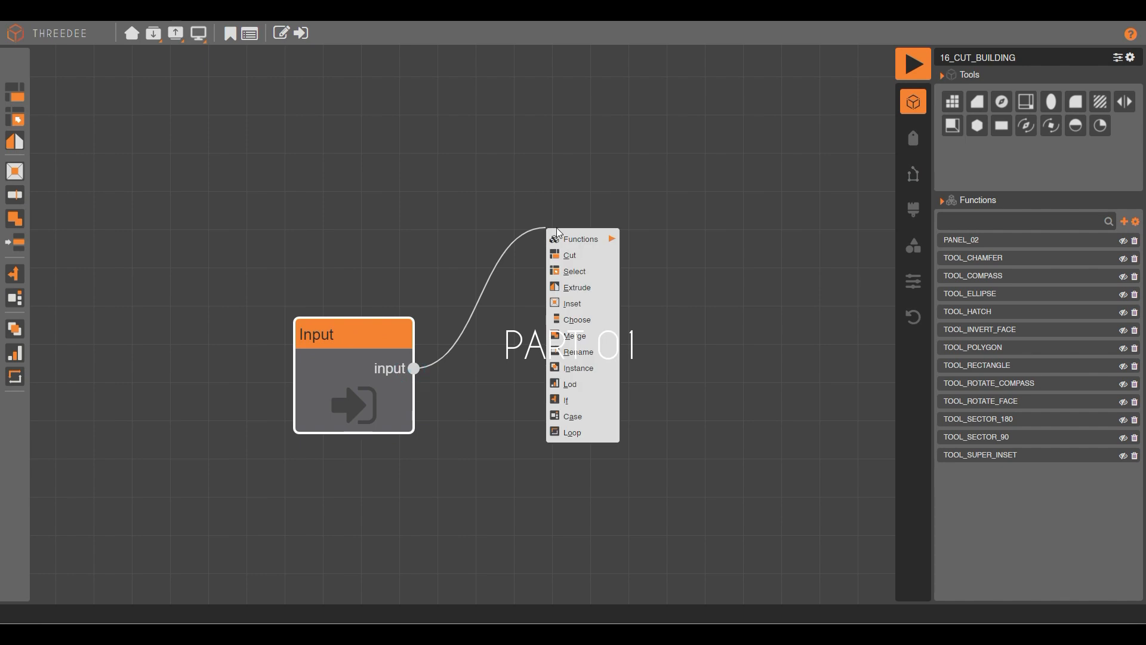
left_click(585, 249)
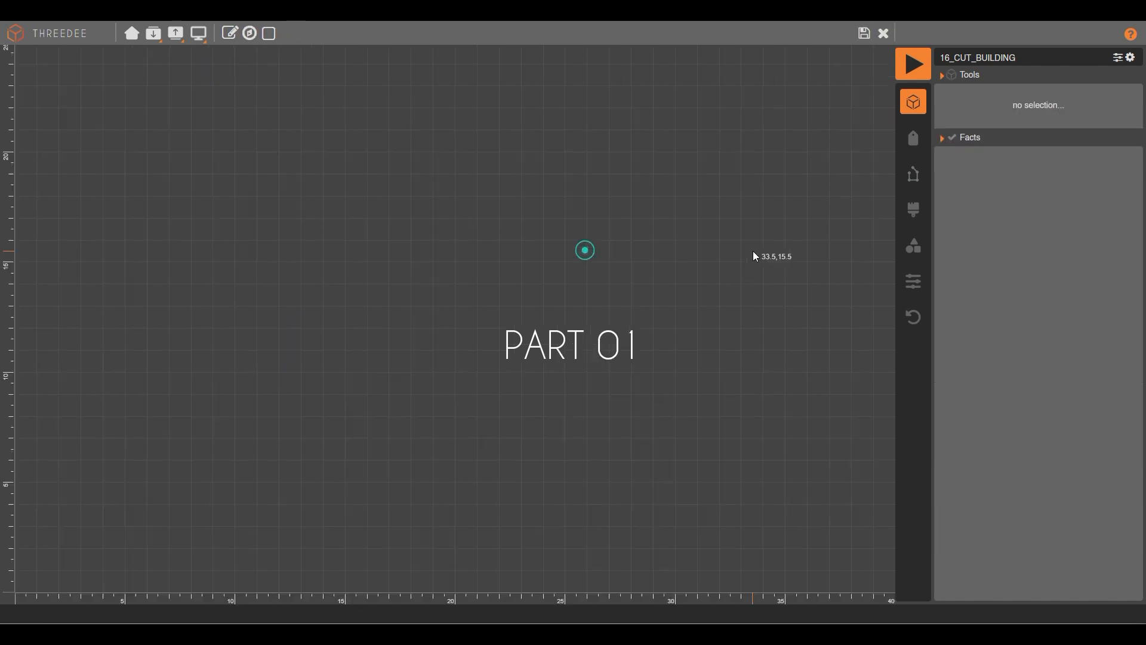
left_click(250, 33)
left_click(564, 380)
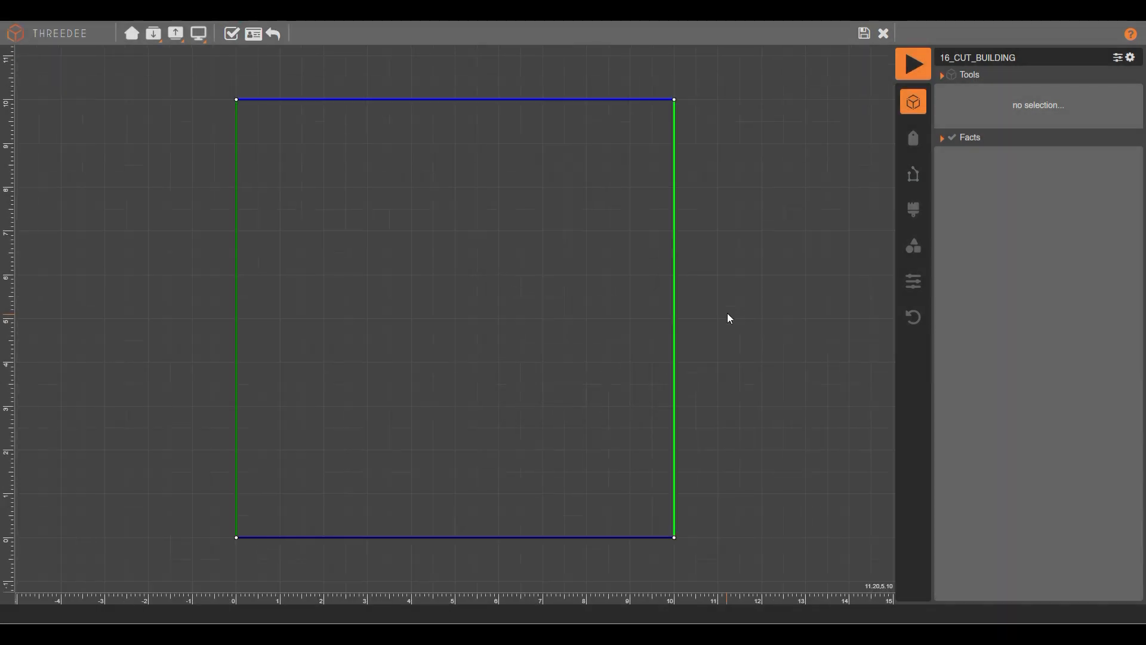
Draw two vertical cuts across the full height of the square, at about x 2.6 and x 7.2.
left_click(350, 556)
left_click(351, 89)
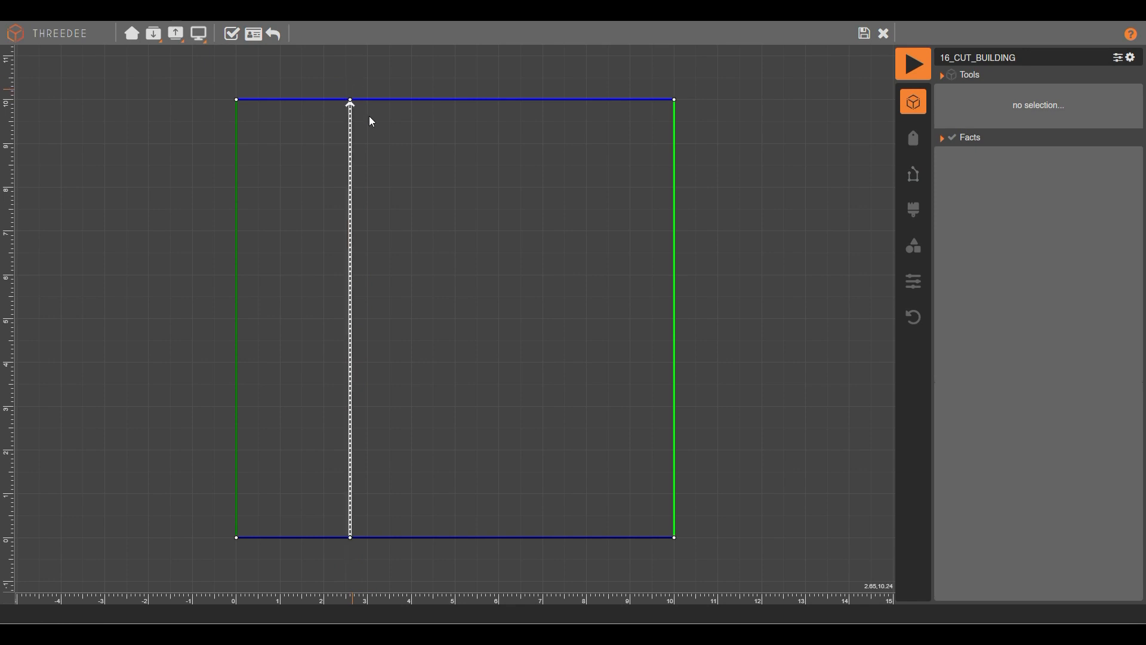
left_click(552, 553)
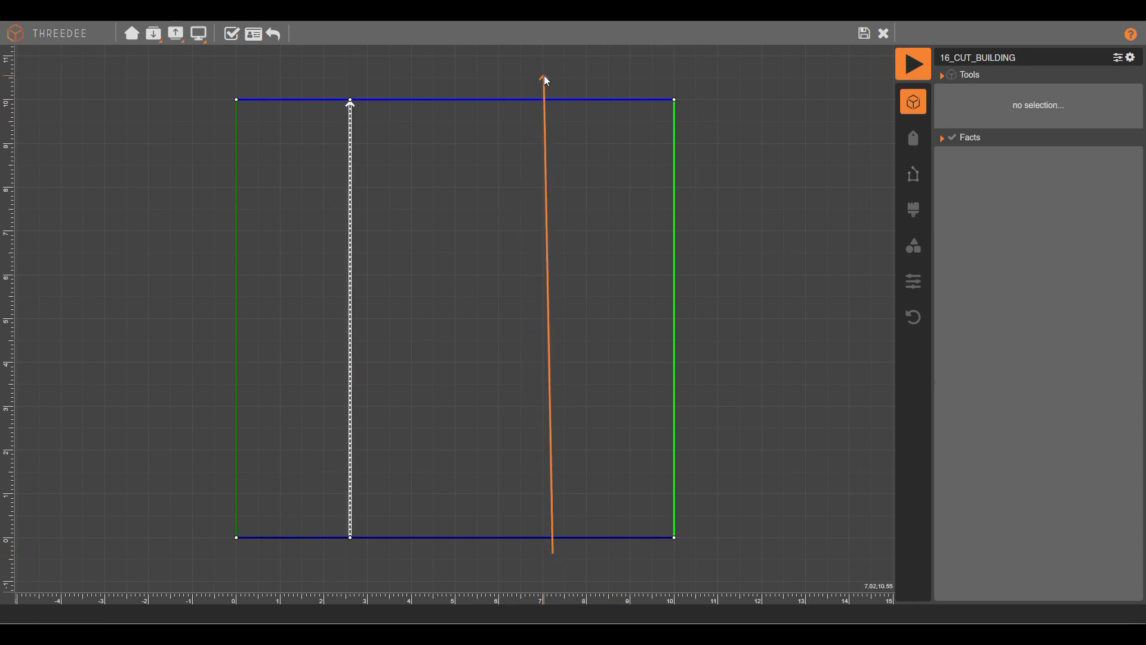
left_click(550, 71)
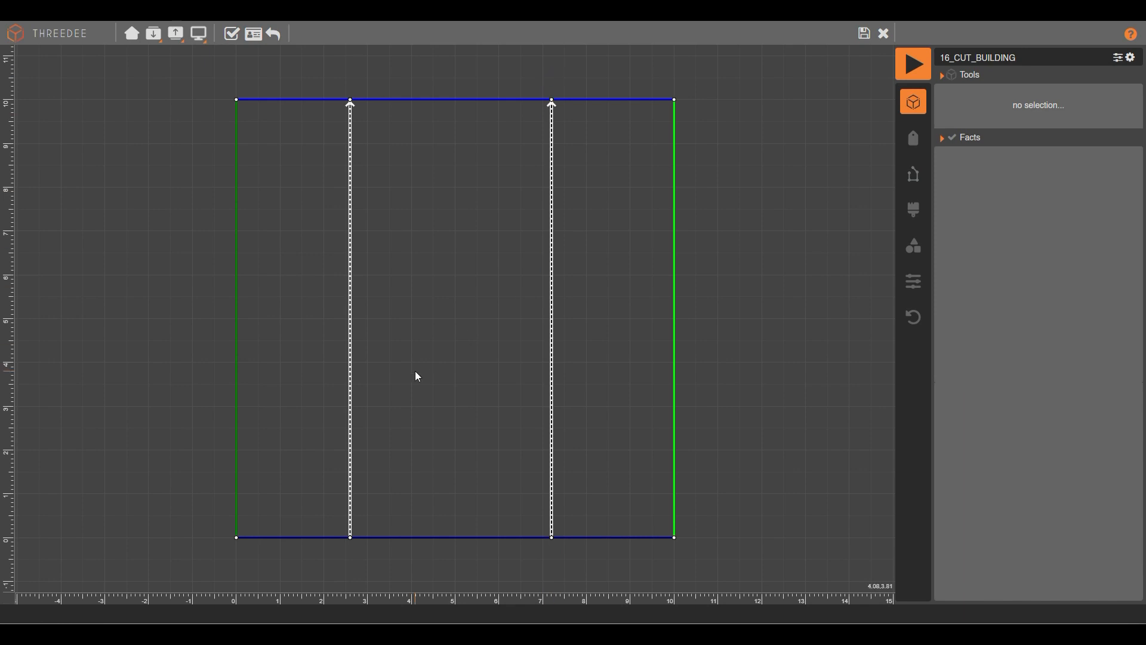
Constrain the left cut parallel to the square's left edge and the right cut parallel to its right edge.
left_click(350, 259)
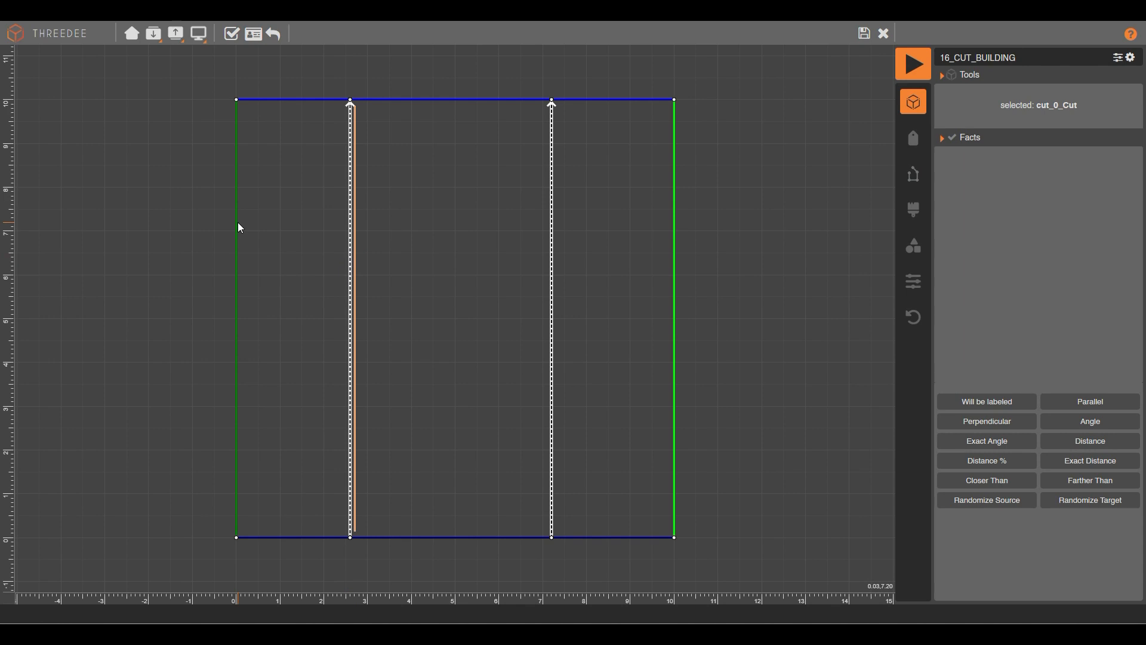
left_click(237, 223, "shift")
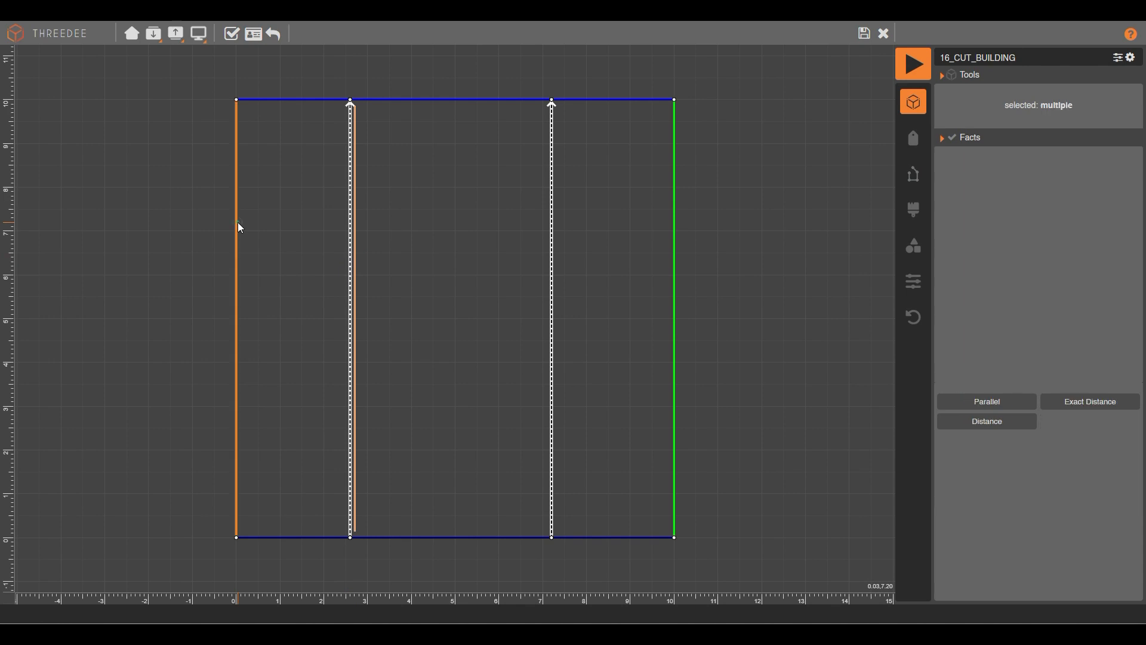
left_click(1001, 401)
left_click(783, 174)
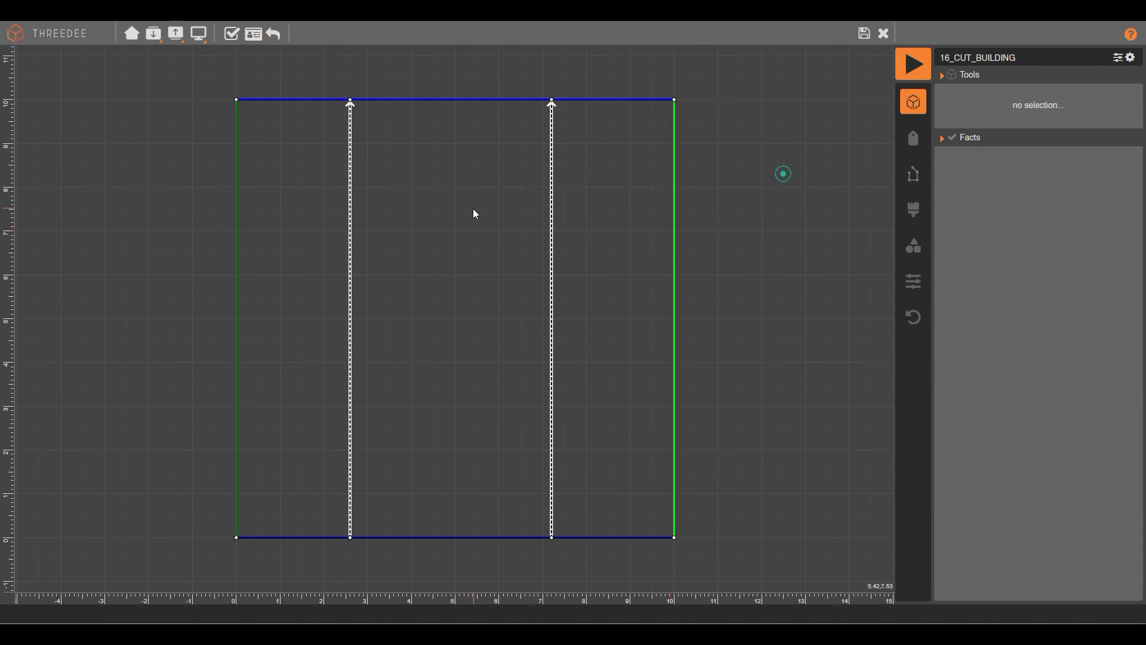
left_click(552, 231)
left_click(675, 213, "shift")
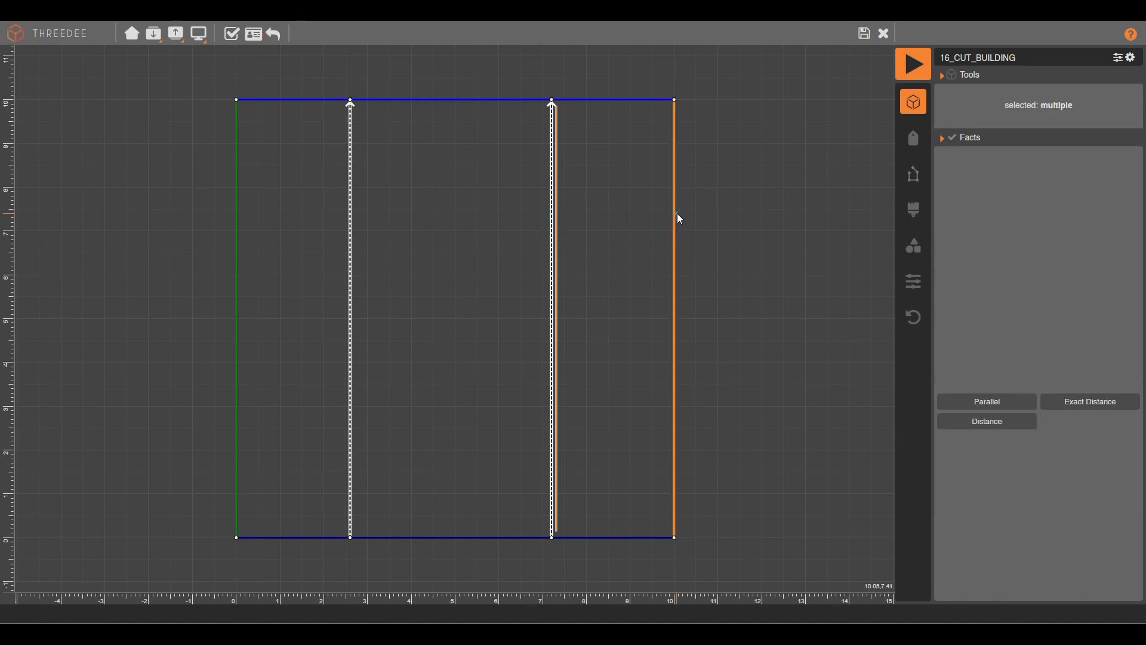
left_click(1008, 403)
left_click(827, 327)
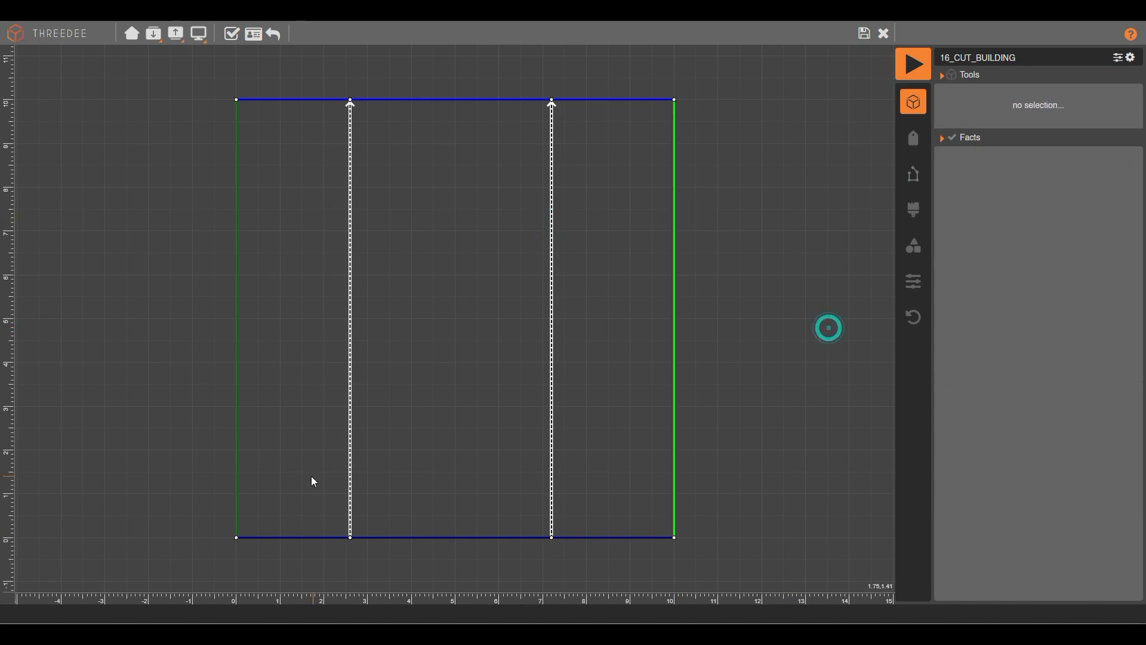
Constrain the left strip's bottom edge with Length % to between 20% and 30% of the square's bottom edge.
left_click(304, 492)
left_click(311, 532)
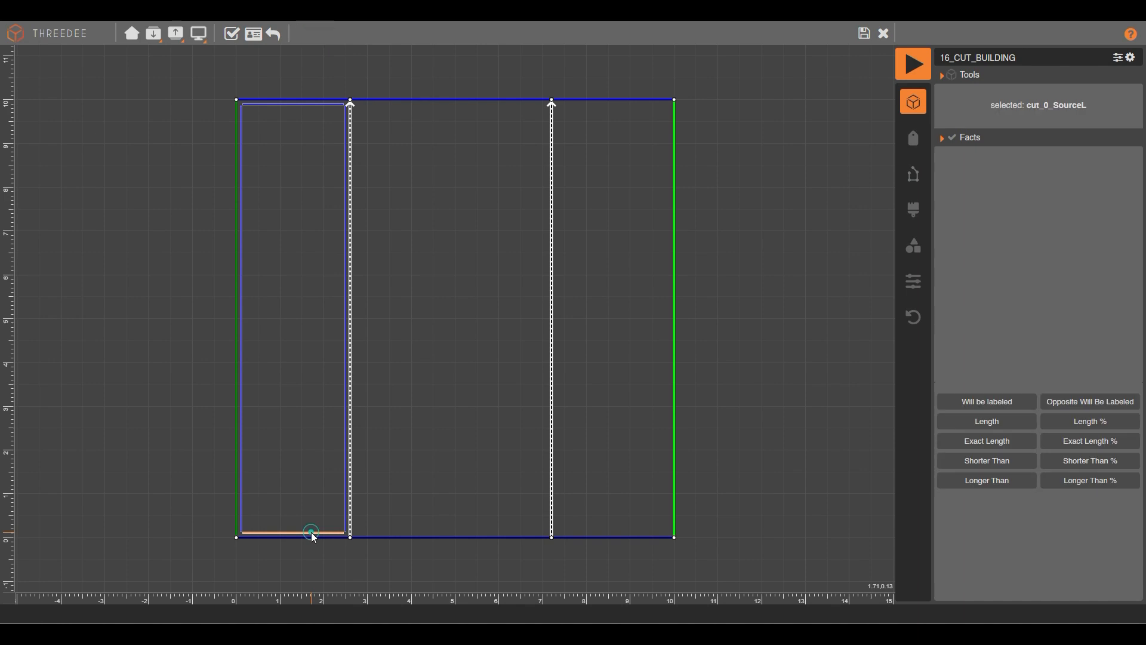
left_click(399, 537, "shift")
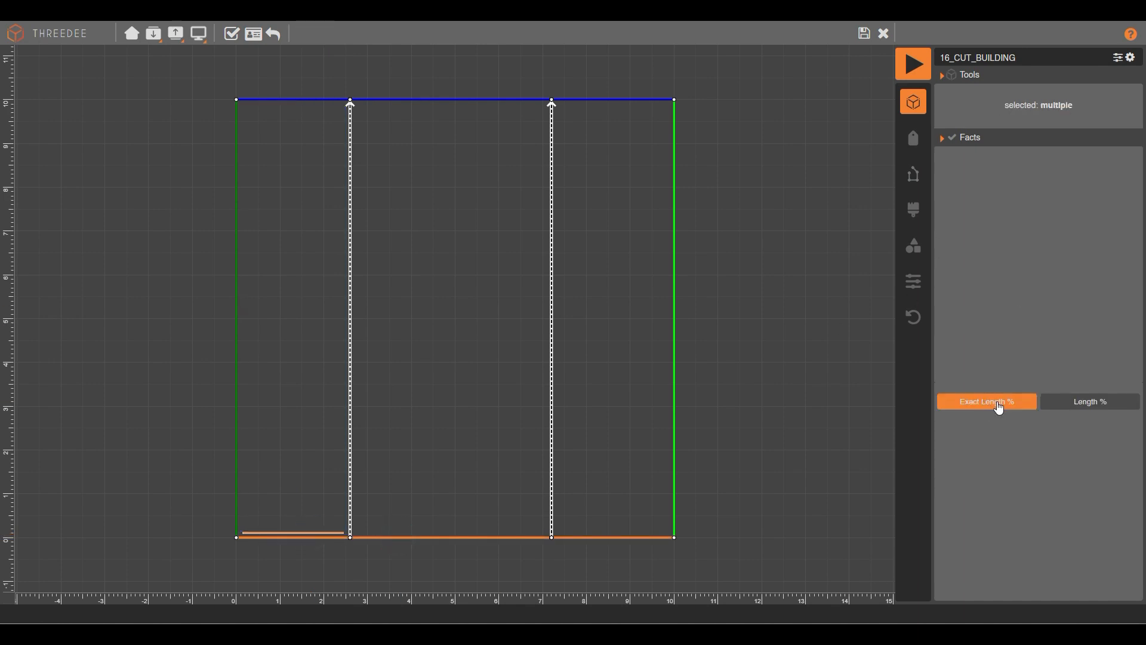
left_click(1092, 405)
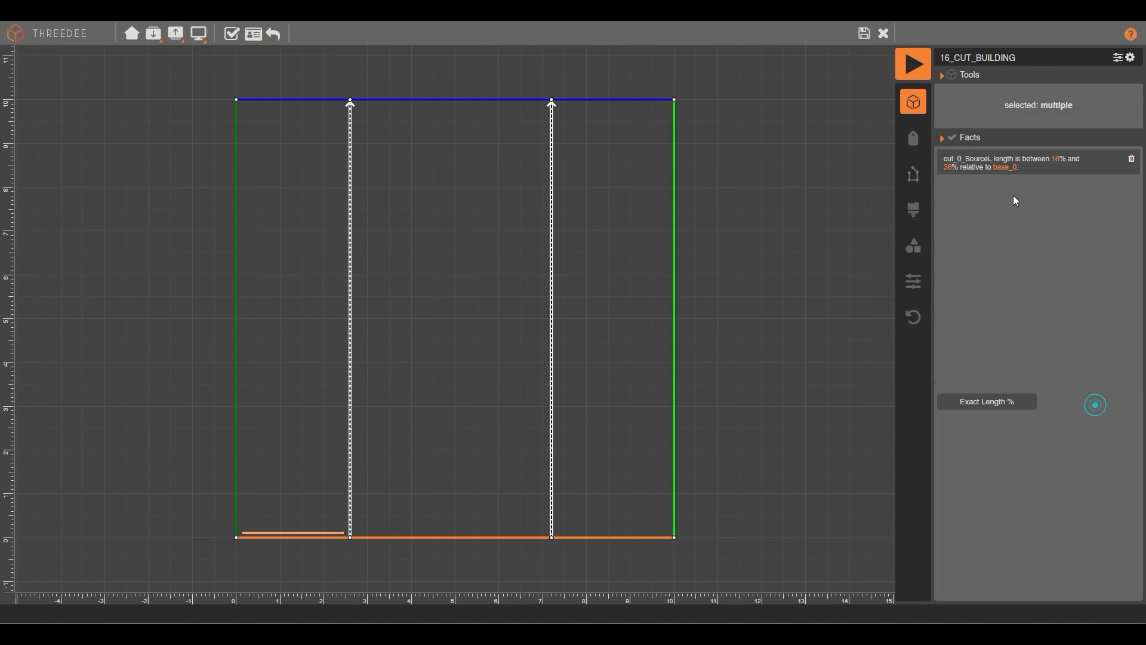
left_click(1056, 161)
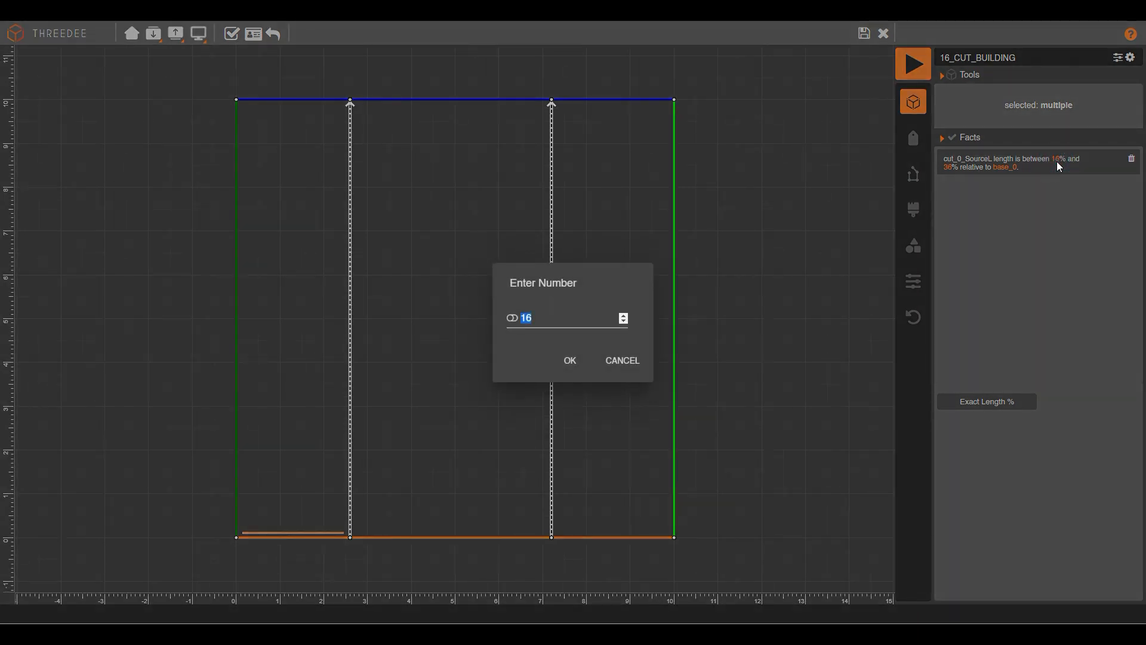
type("20")
left_click(569, 360)
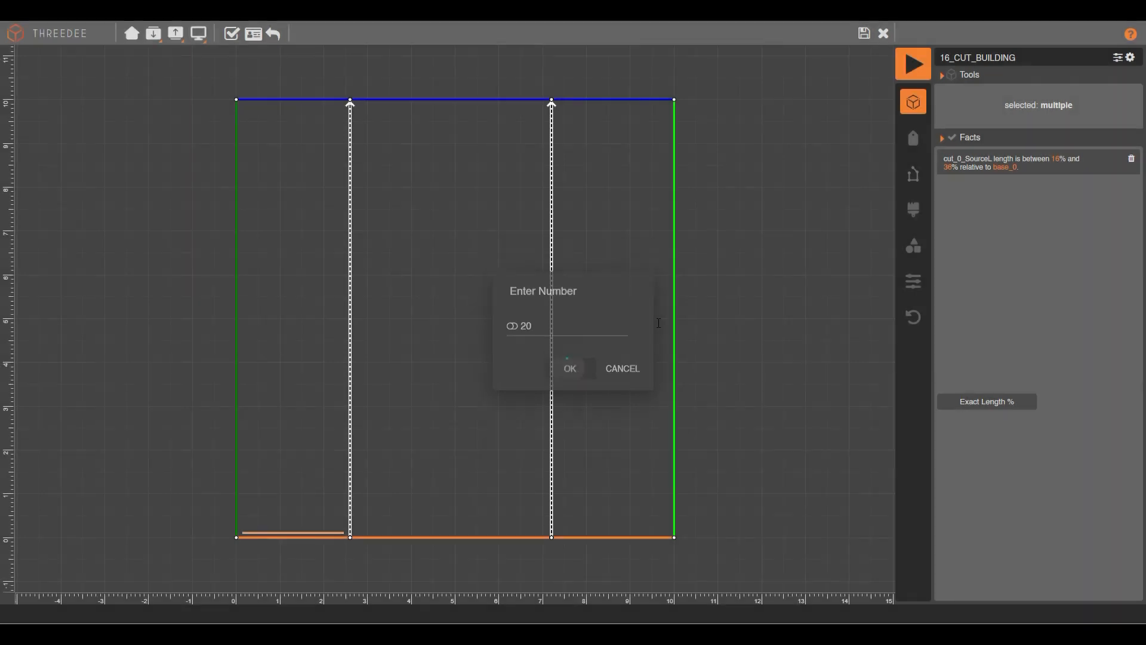
left_click(946, 167)
type("30")
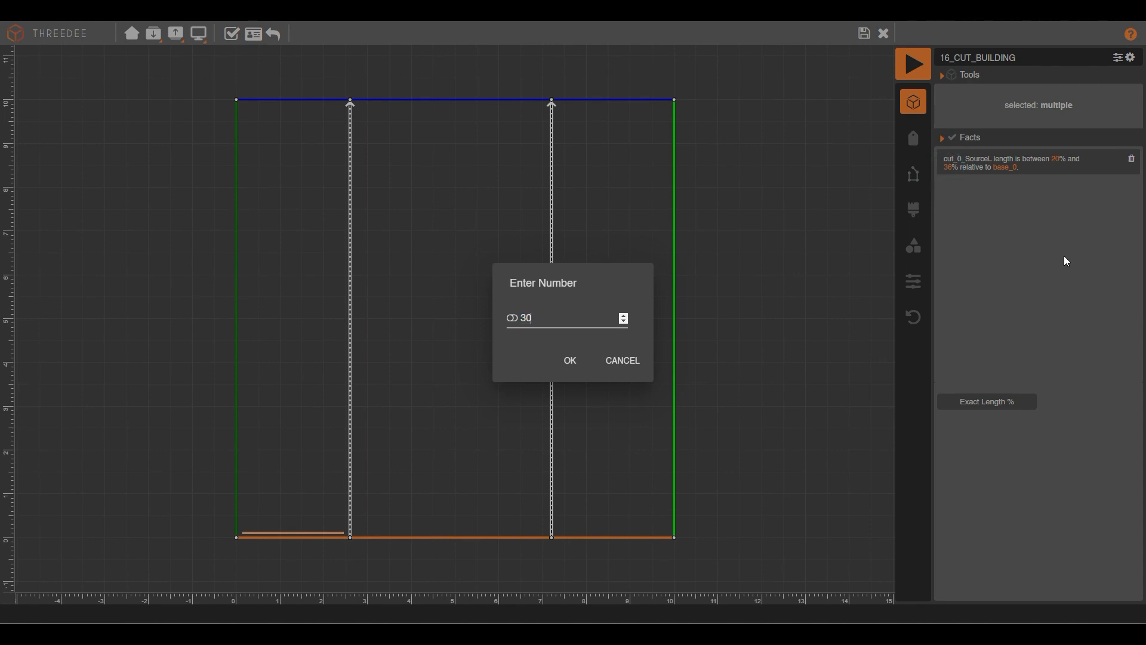
left_click(569, 360)
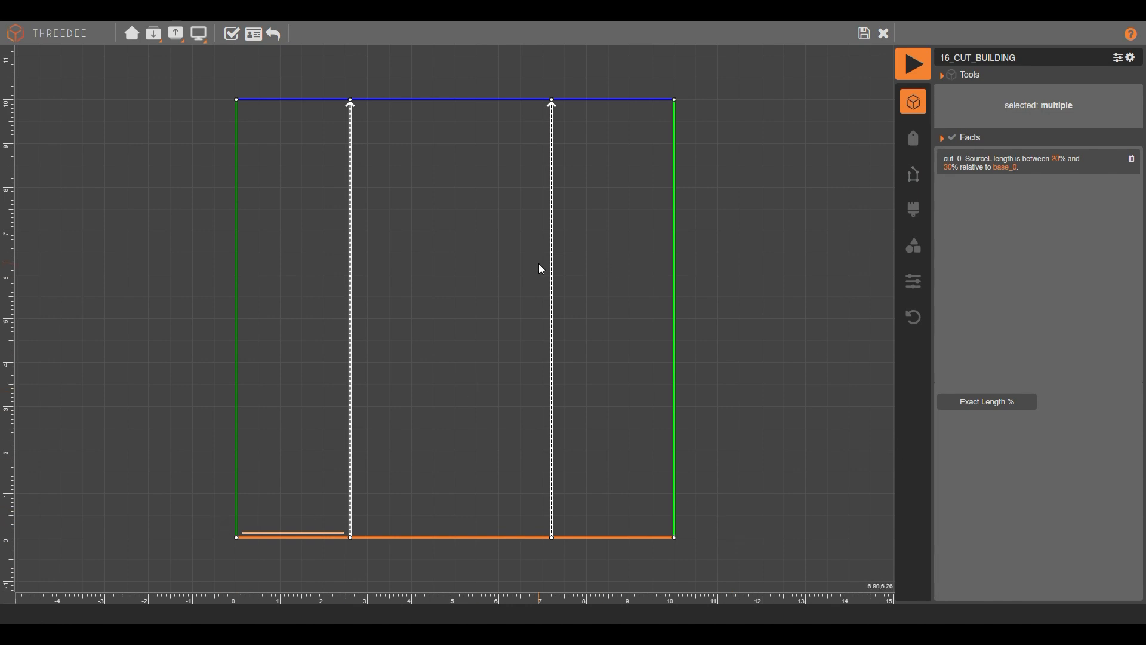
left_click(284, 118)
Constrain the right strip's bottom edge with Length % to between 20% and 30% of the square's bottom edge.
left_click(601, 515)
left_click(617, 533)
left_click(510, 537, "shift")
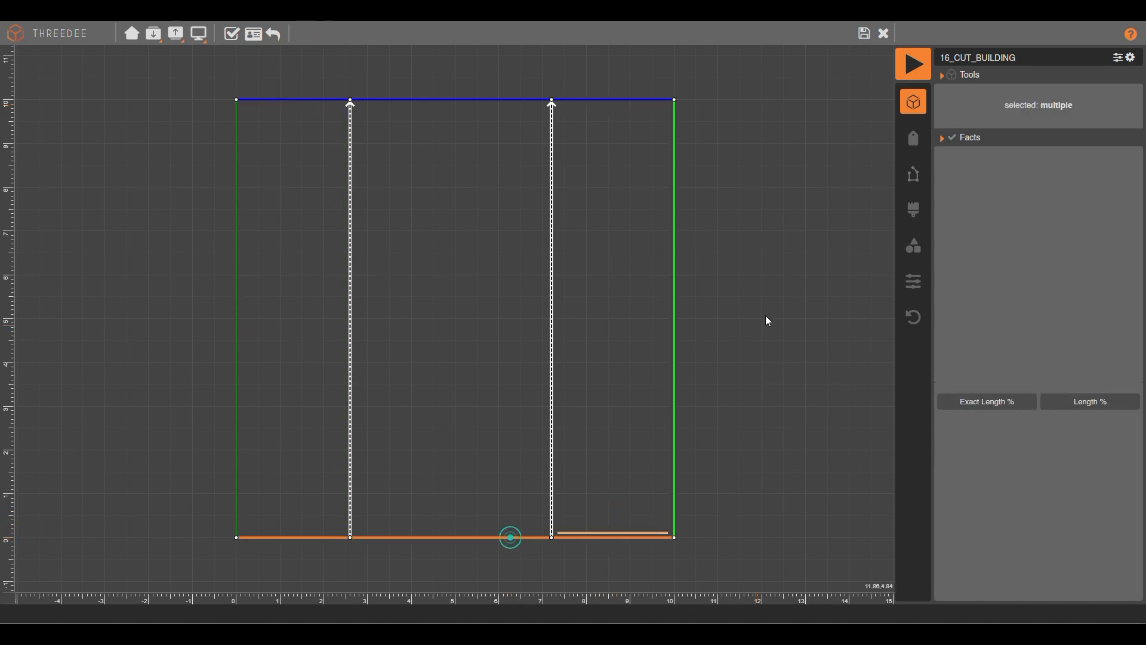
left_click(1077, 401)
left_click(1058, 160)
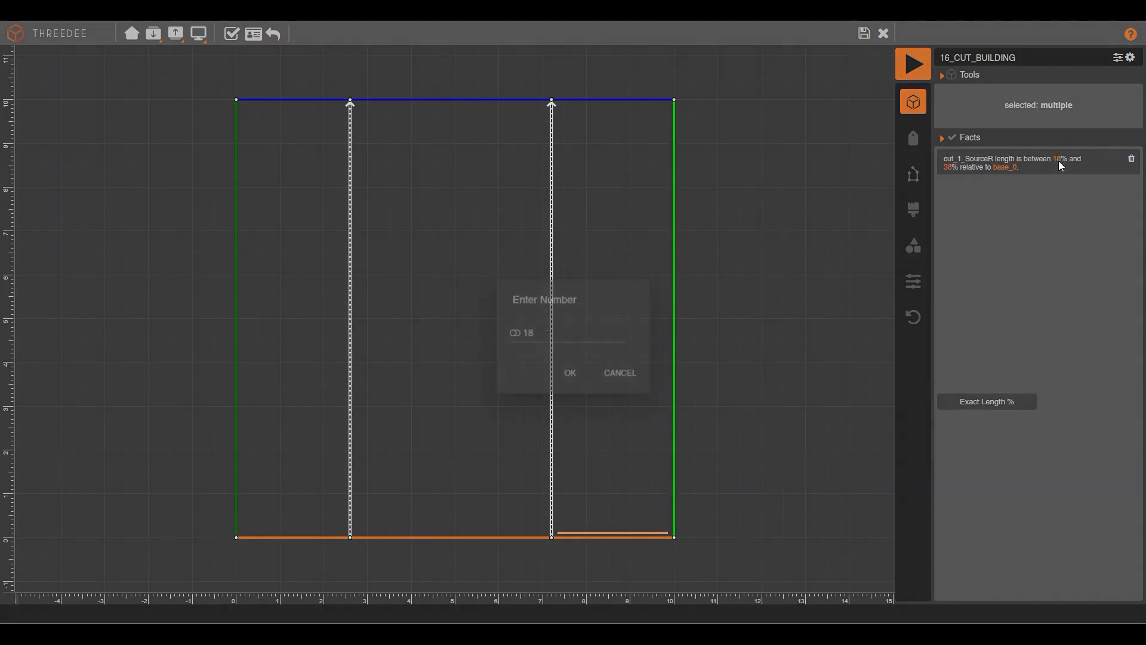
type("20")
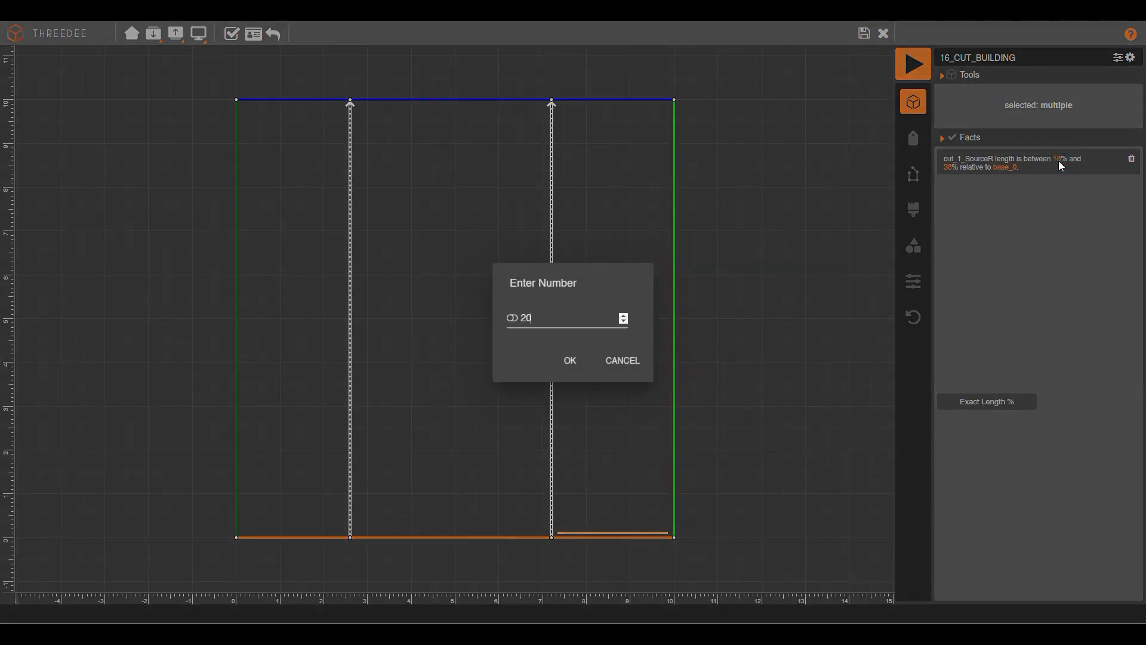
left_click(572, 355)
left_click(947, 167)
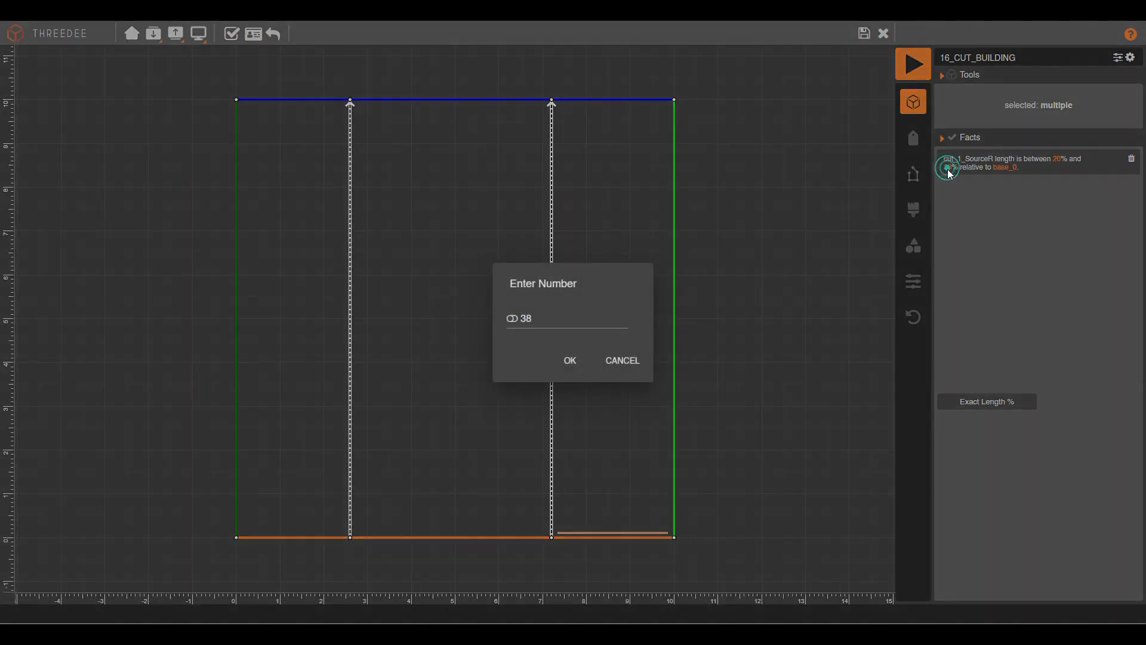
type("30")
left_click(569, 360)
left_click(799, 340)
Draw a horizontal cut across the middle strip at about y 3 and constrain it parallel to the square's bottom edge.
mouse_move(303, 411)
left_mouse_down()
mouse_move(472, 394)
mouse_move(601, 407)
left_mouse_up()
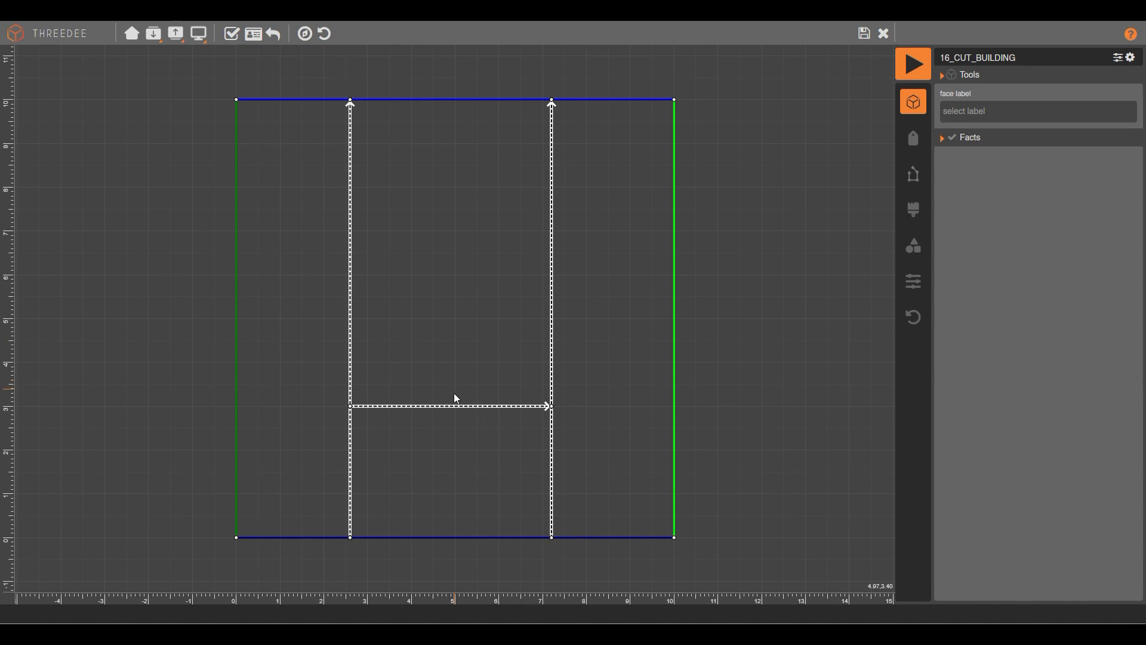
left_click(456, 409)
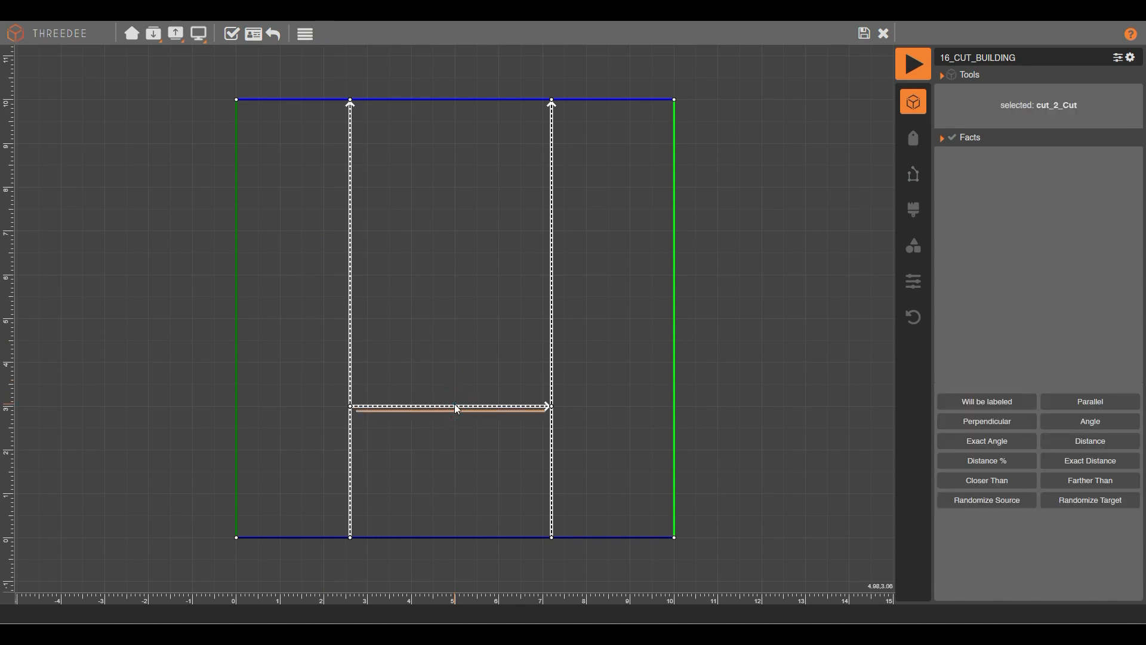
left_click(462, 537, "shift")
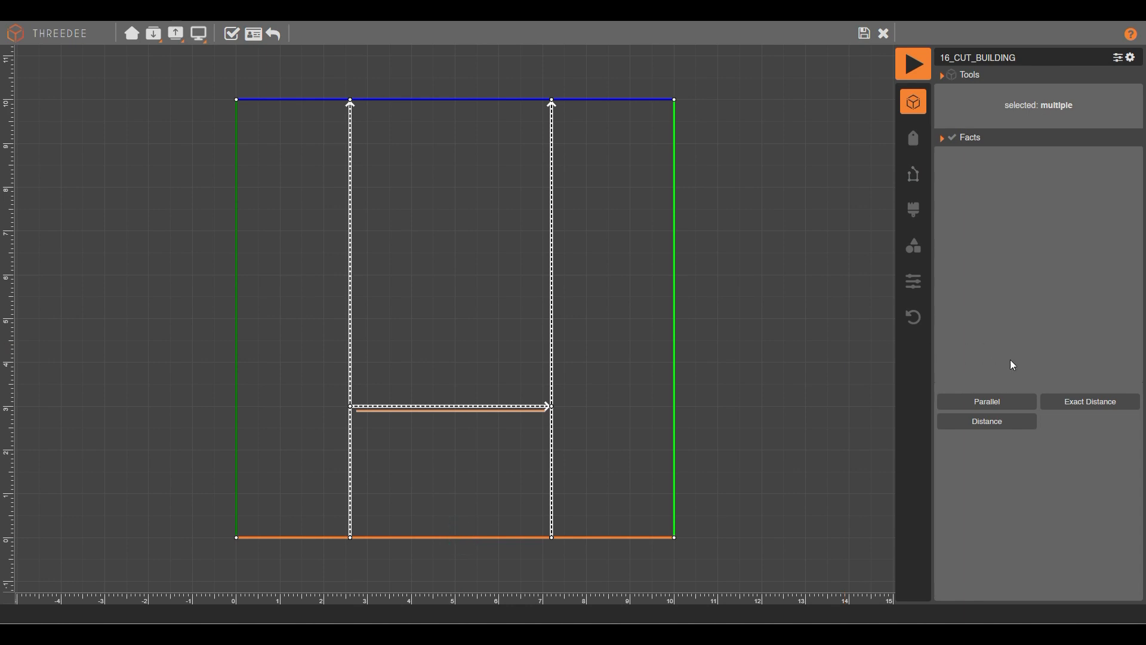
left_click(1009, 405)
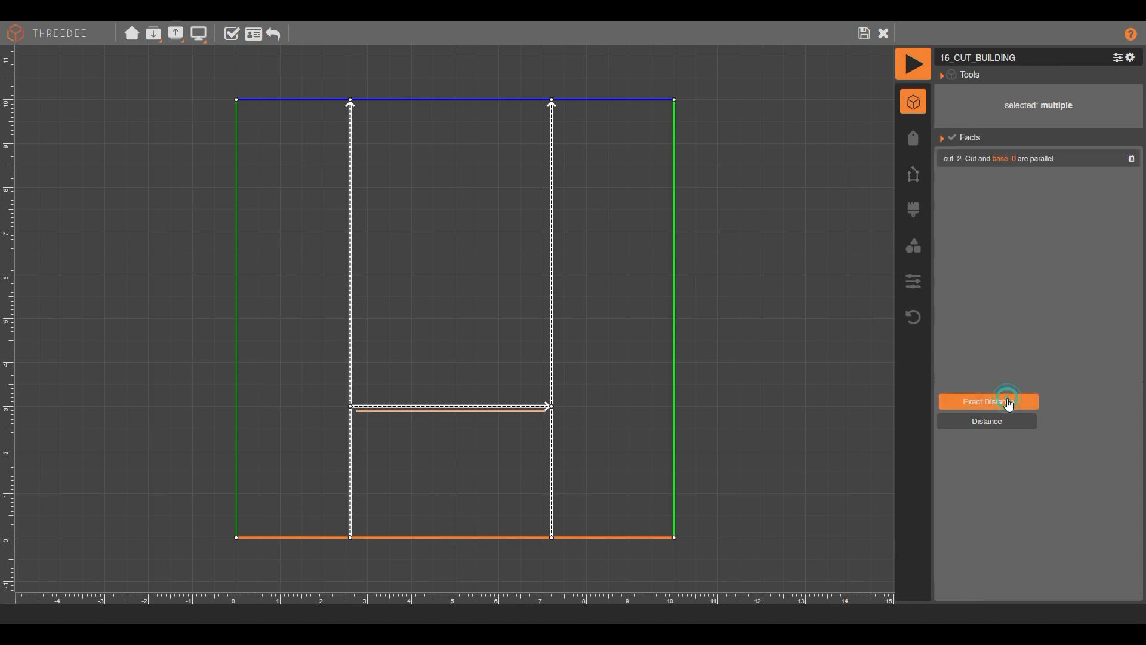
Draw a second horizontal cut across the middle strip at about y 6.5 and constrain it parallel to the lower horizontal cut.
mouse_move(311, 254)
left_mouse_down()
mouse_move(594, 257)
mouse_move(502, 252)
left_mouse_up()
left_click(503, 252)
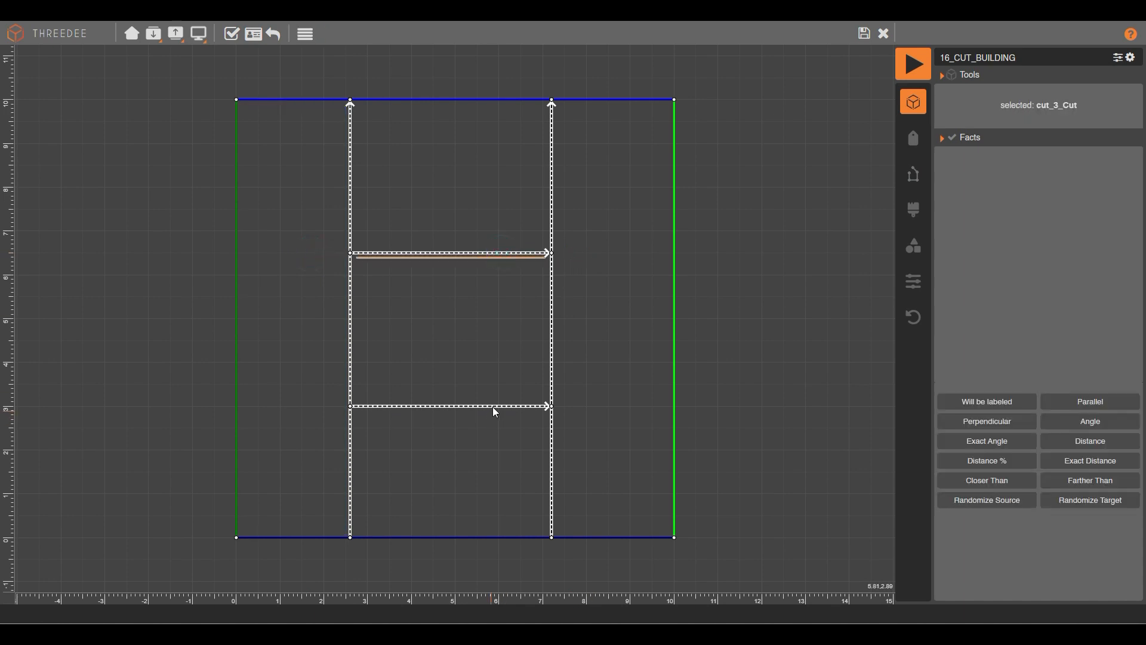
left_click(492, 406)
left_click(988, 404)
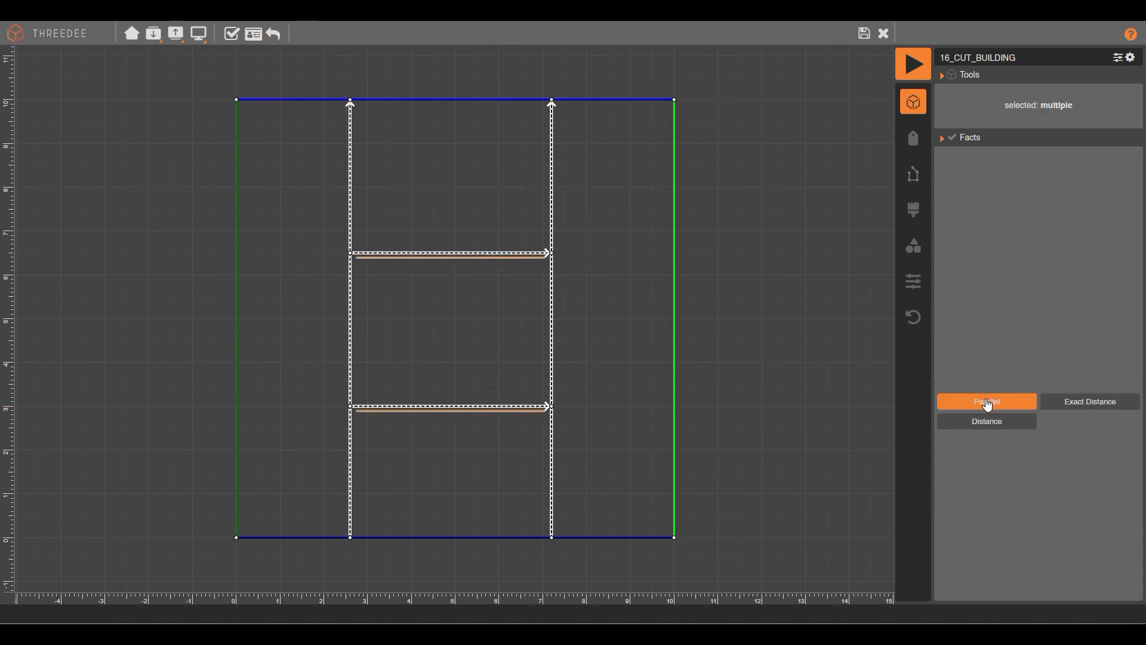
left_click(987, 403)
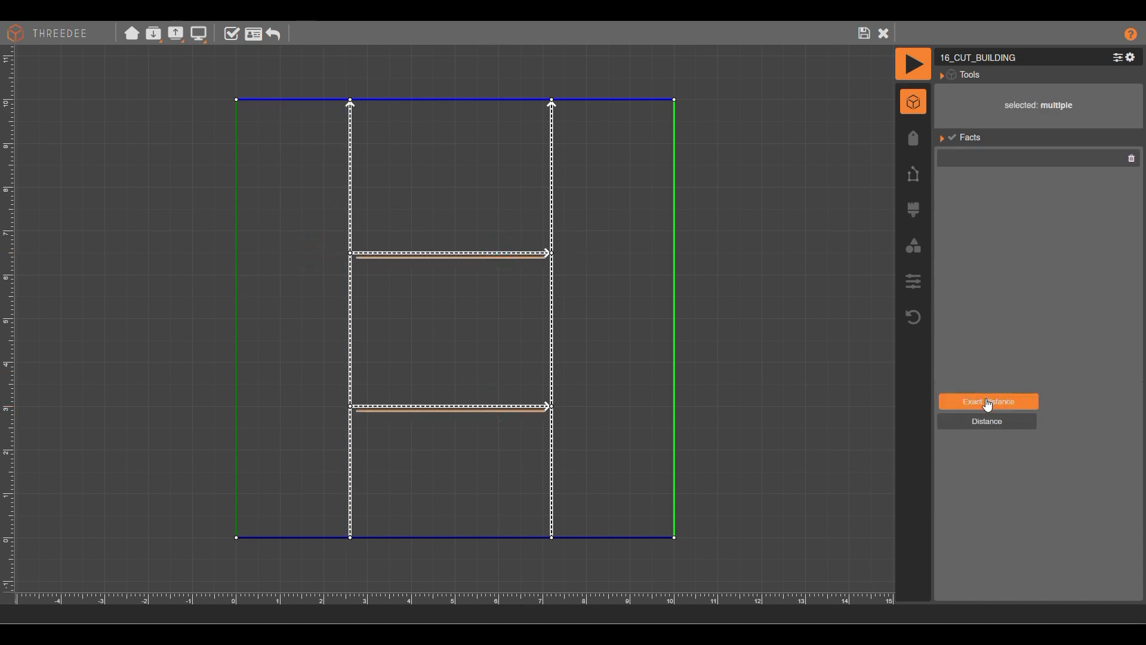
left_click(773, 302)
Constrain the middle face's left edge with Length % to between 30% and 50% of the left vertical cut.
left_click(394, 308)
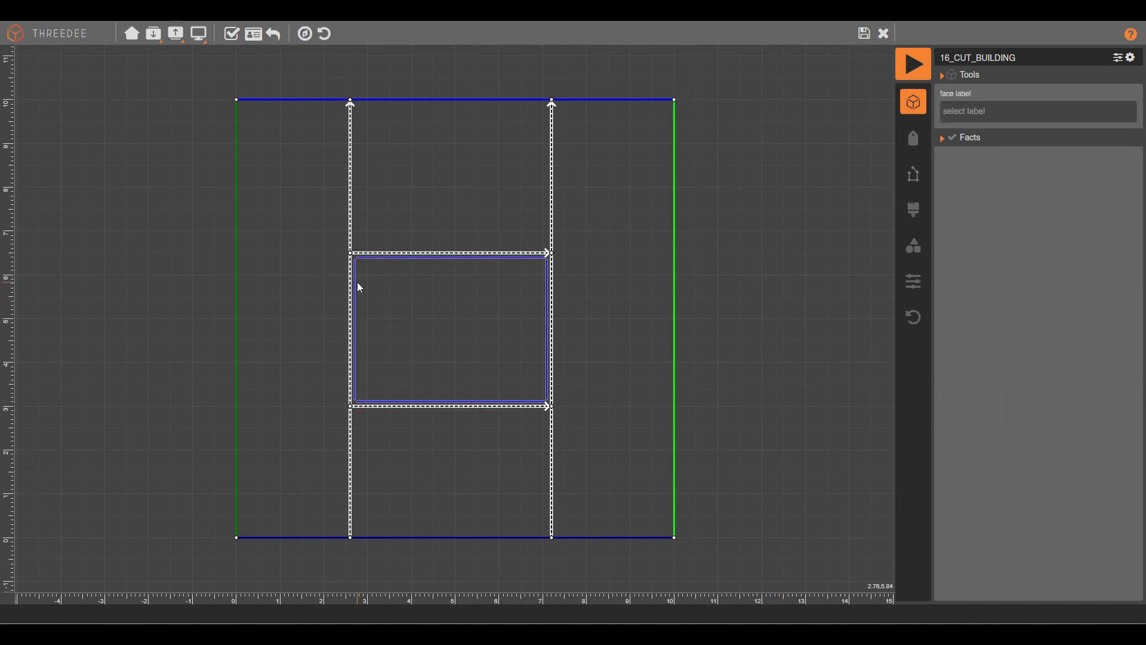
left_click(356, 285)
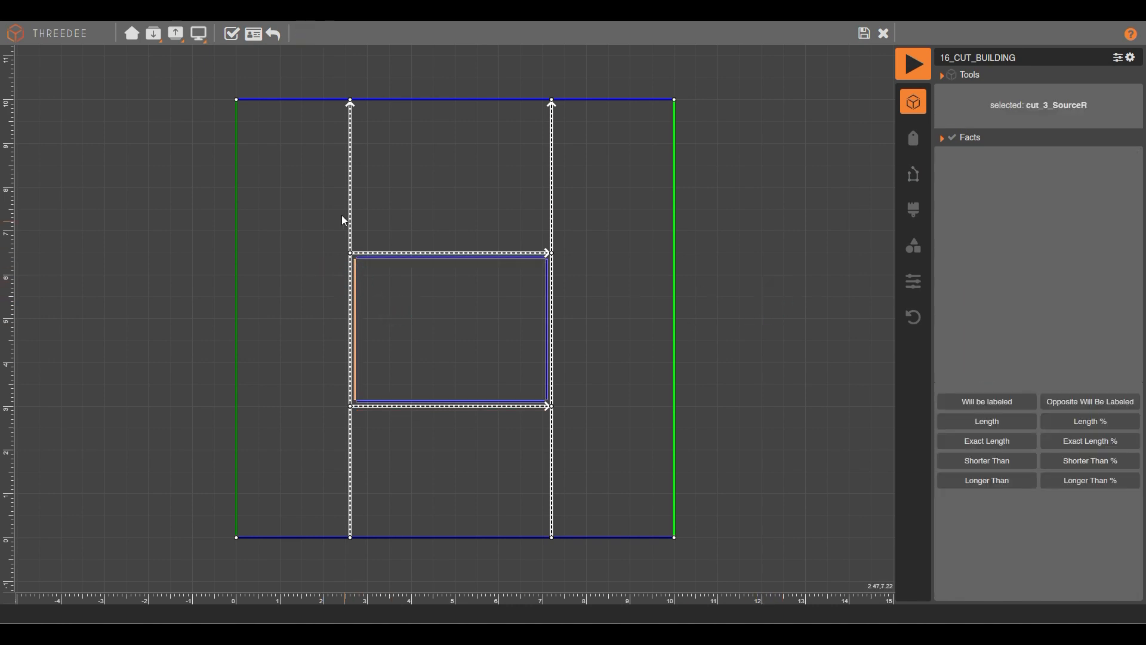
left_click(349, 200)
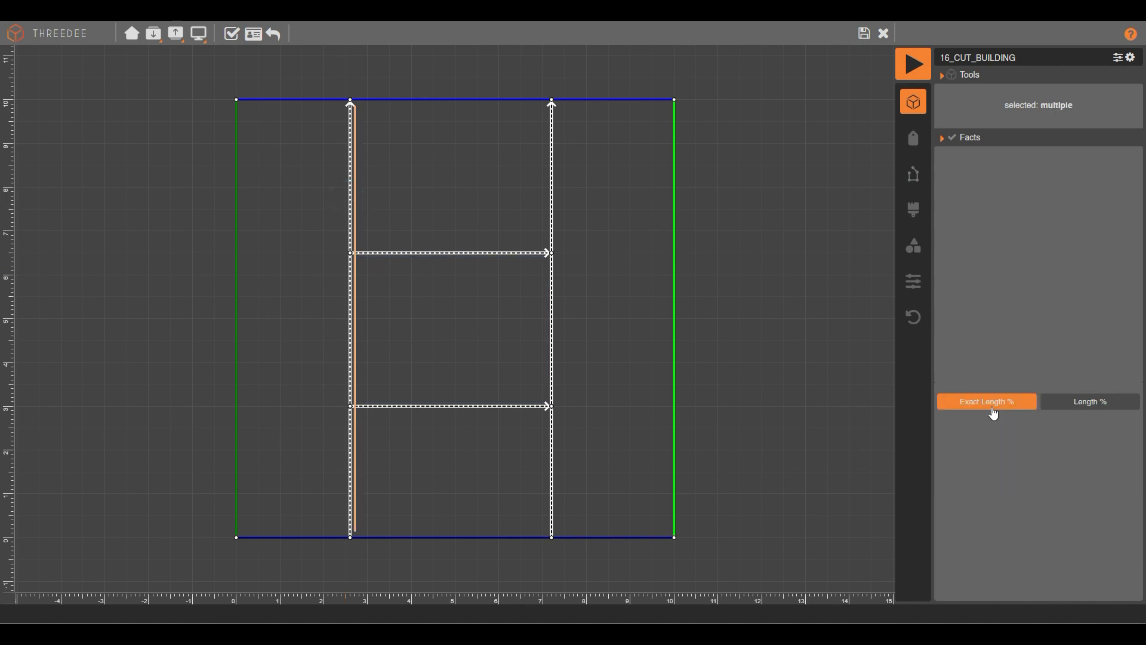
left_click(1082, 399)
left_click(1058, 160)
type("30")
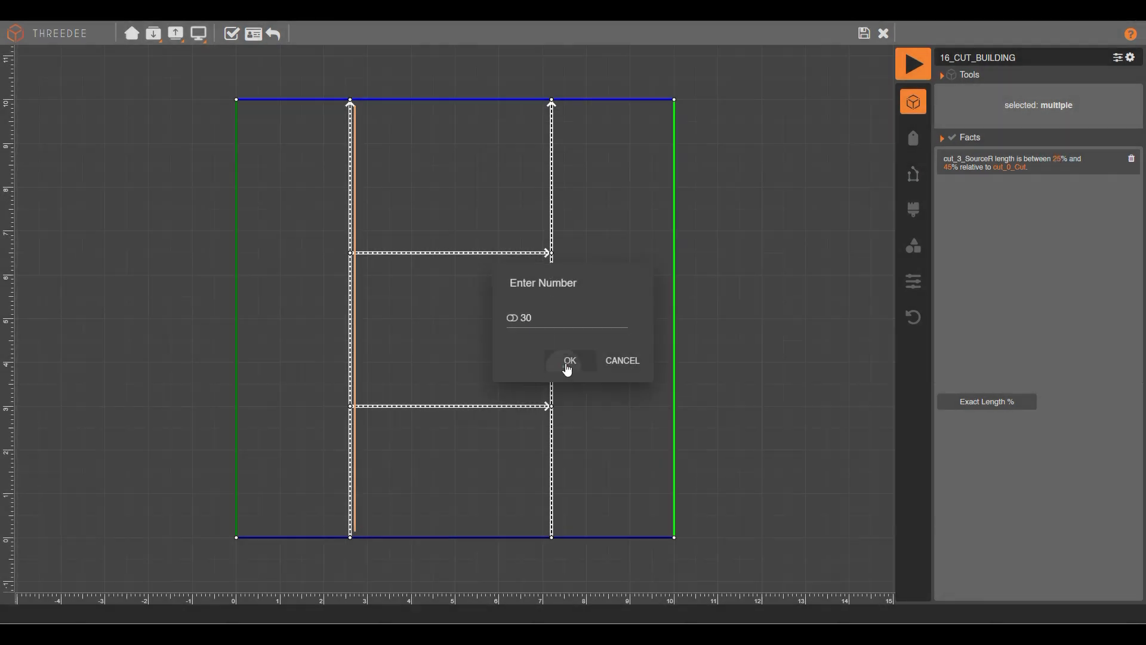
left_click(569, 361)
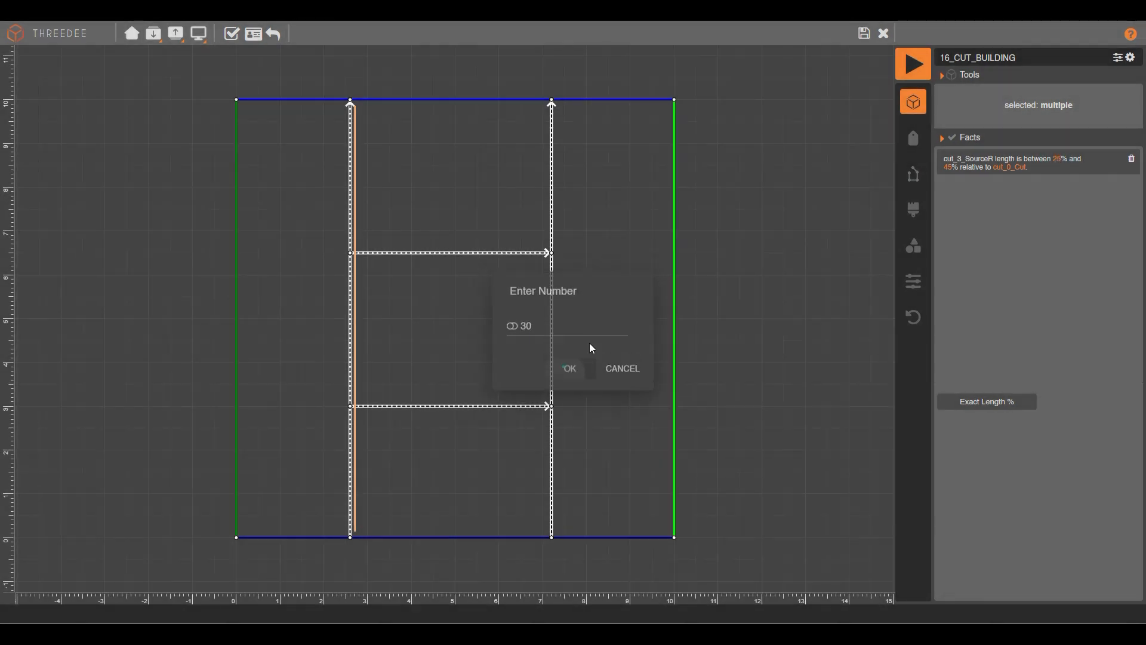
left_click(948, 167)
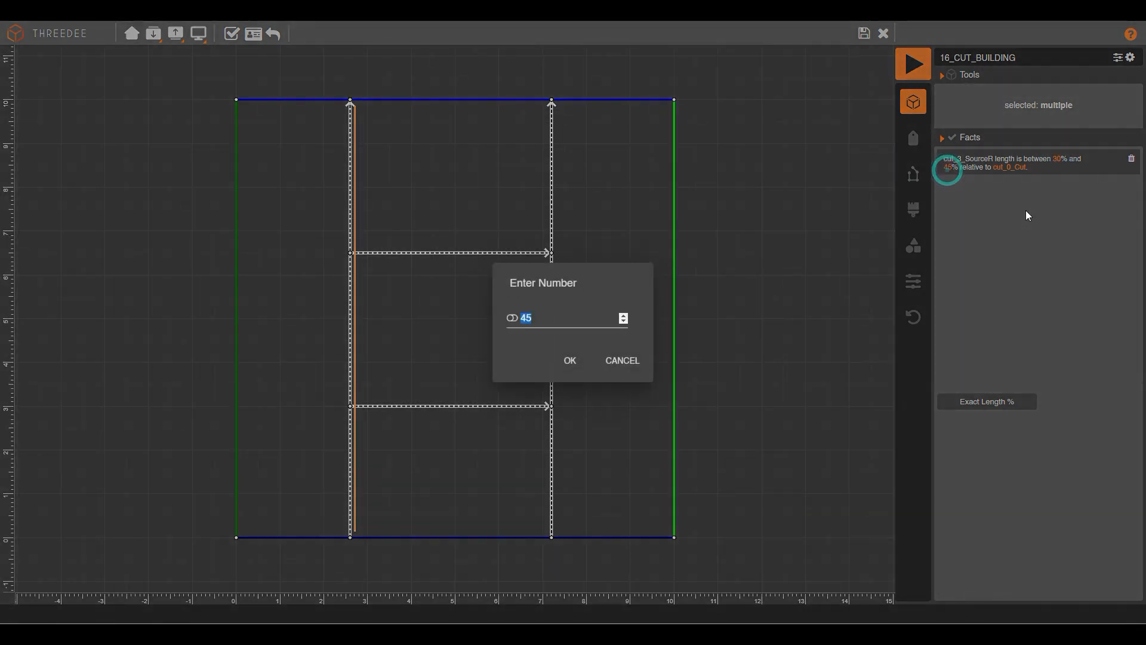
type("50")
left_click(560, 360)
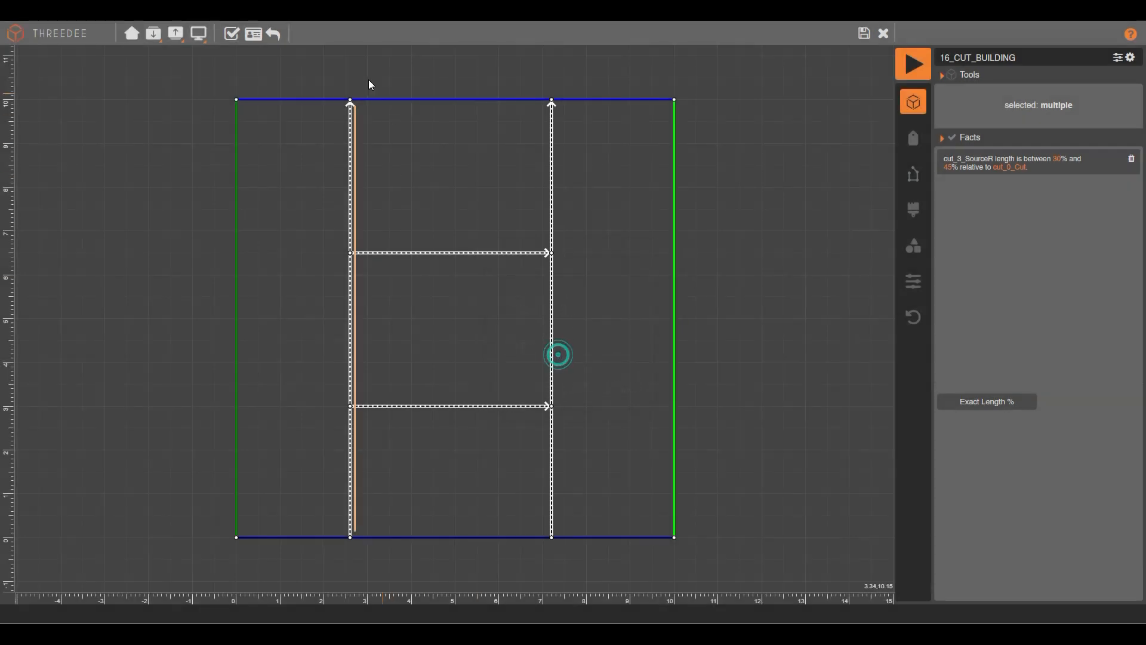
left_click(822, 353)
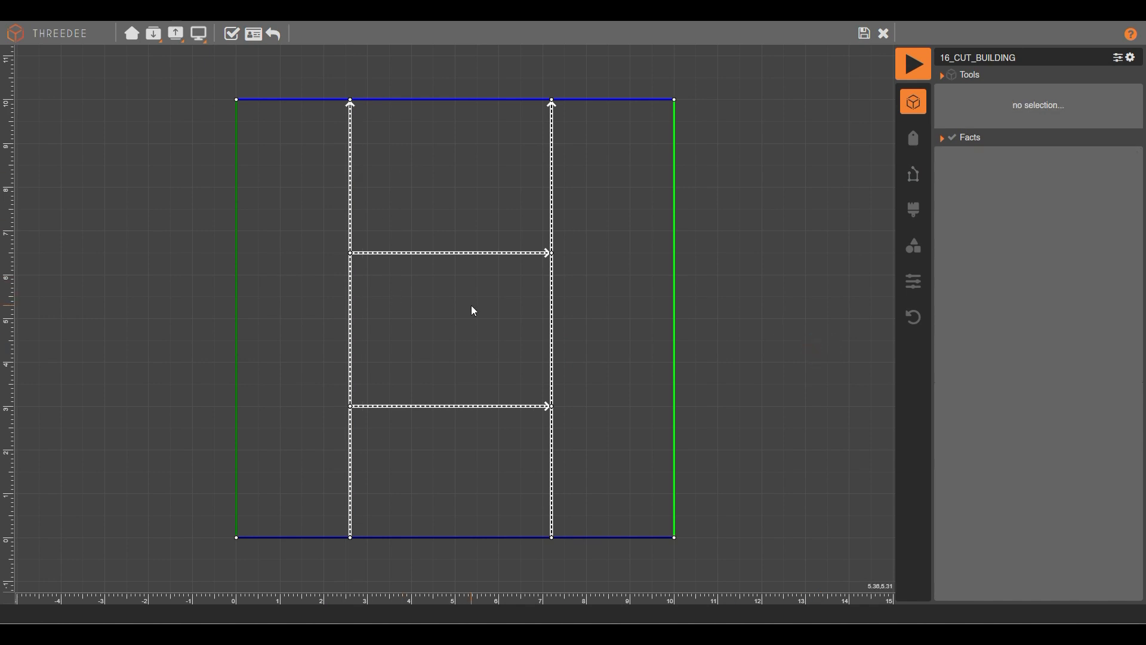
Assign the face label west to the left strip and east to the right strip.
left_click(296, 188)
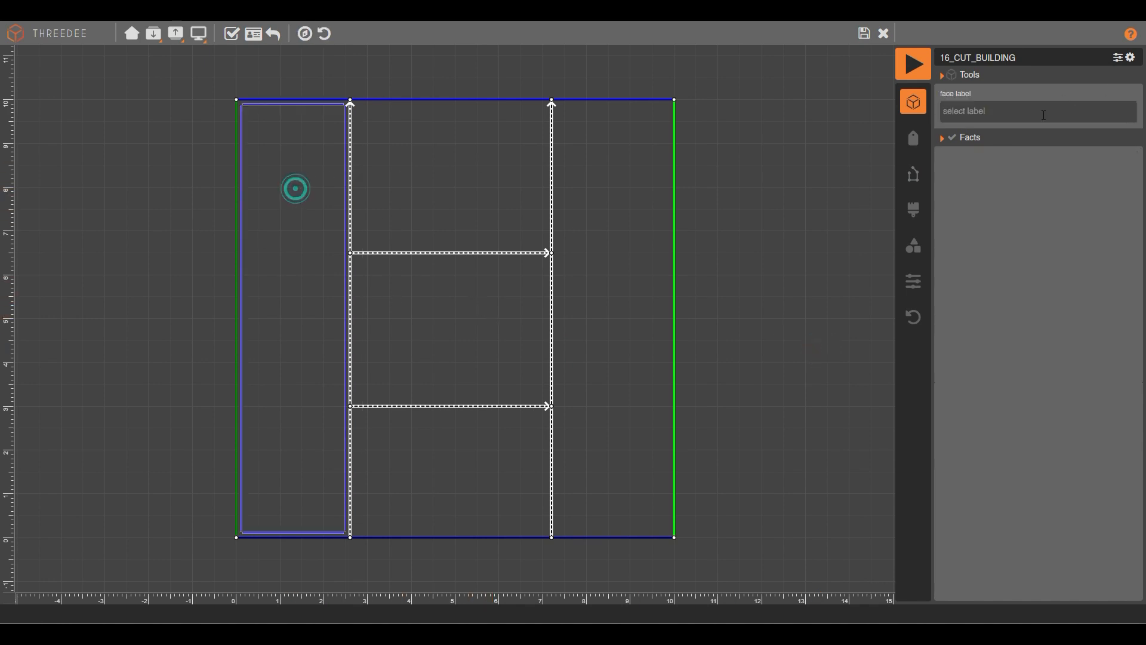
left_click(1006, 111)
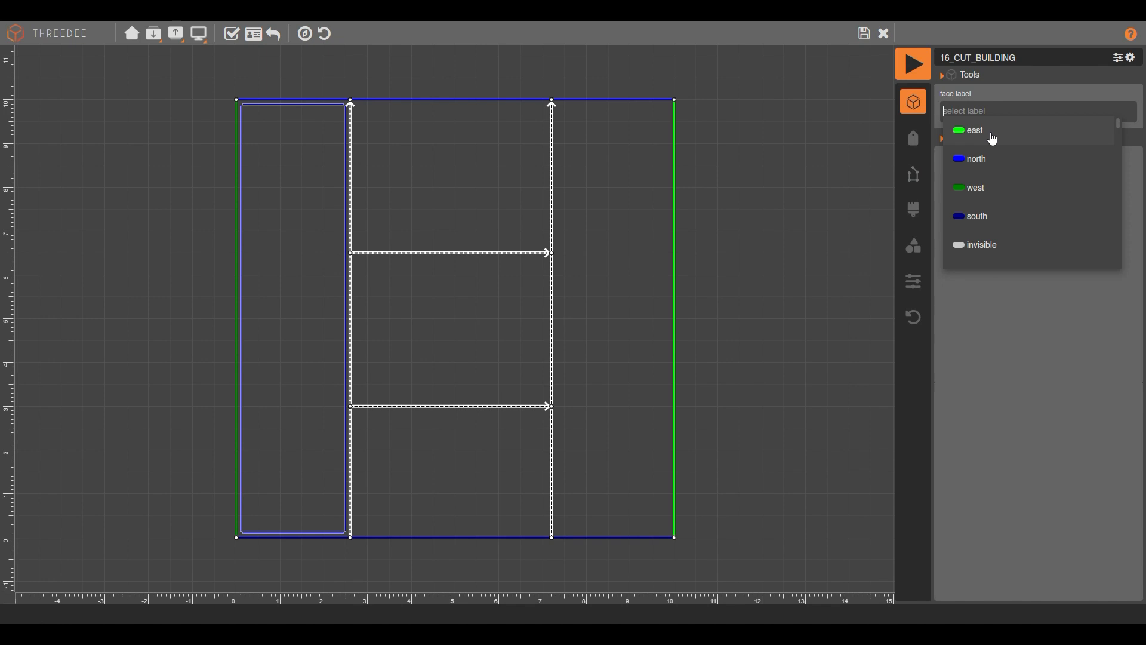
left_click(973, 186)
left_click(639, 188)
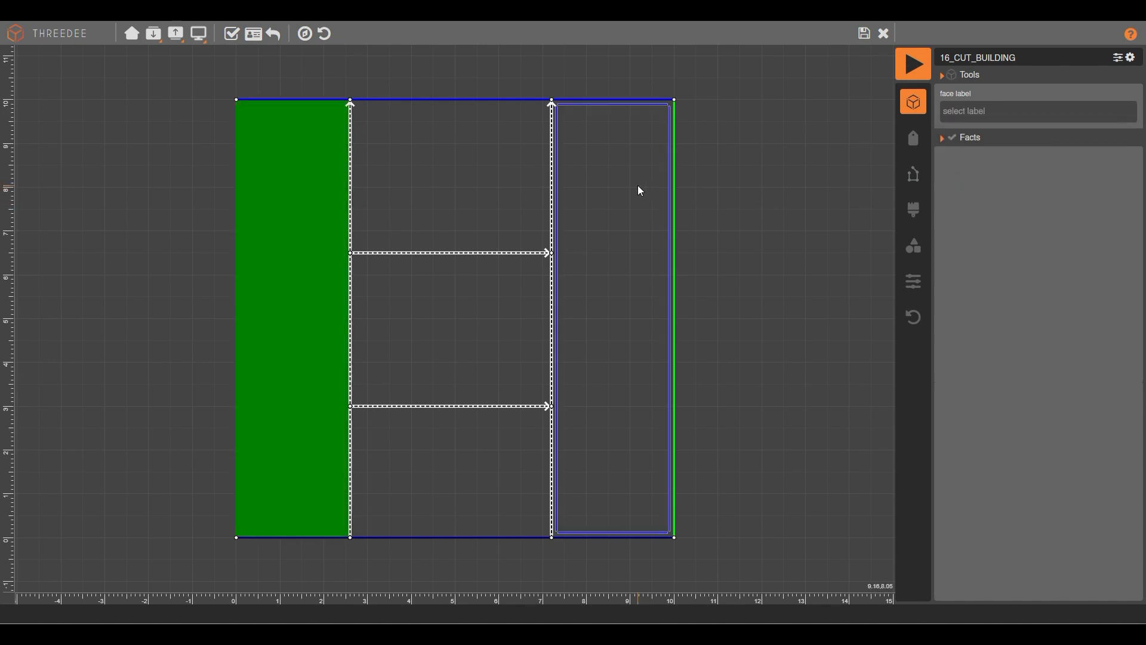
left_click(977, 111)
left_click(990, 143)
Assign the face label north to the middle face between the two horizontal cuts.
left_click(466, 304)
left_click(979, 111)
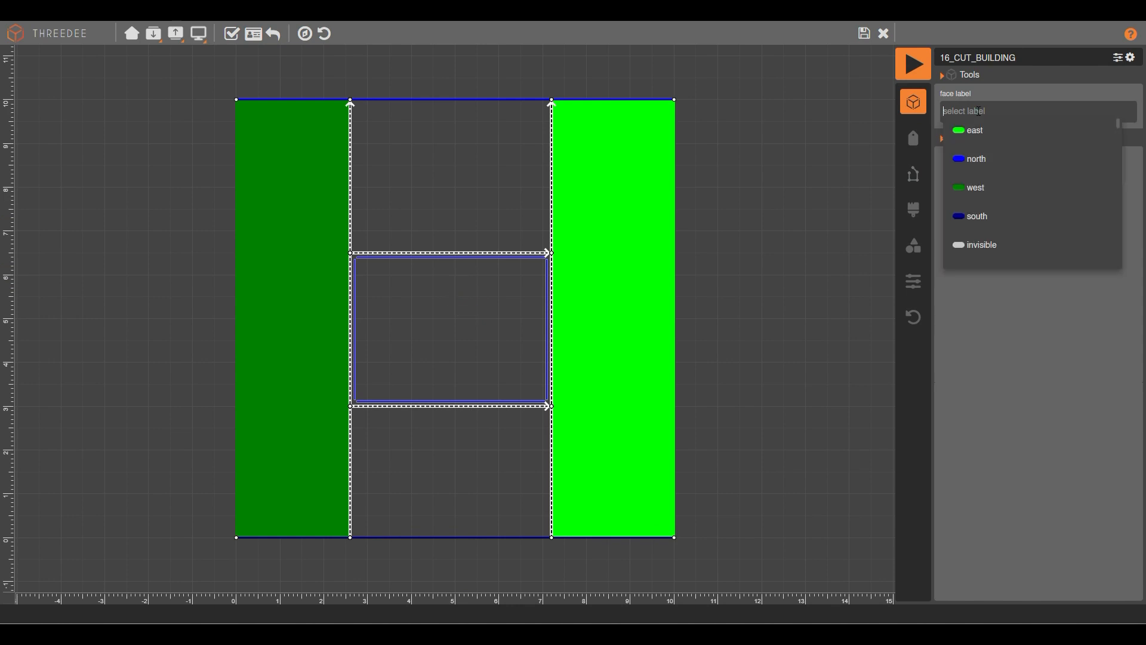
left_click(992, 162)
left_click(816, 212)
Apply the compass to the right strip, the left strip and the middle face.
left_click(611, 200)
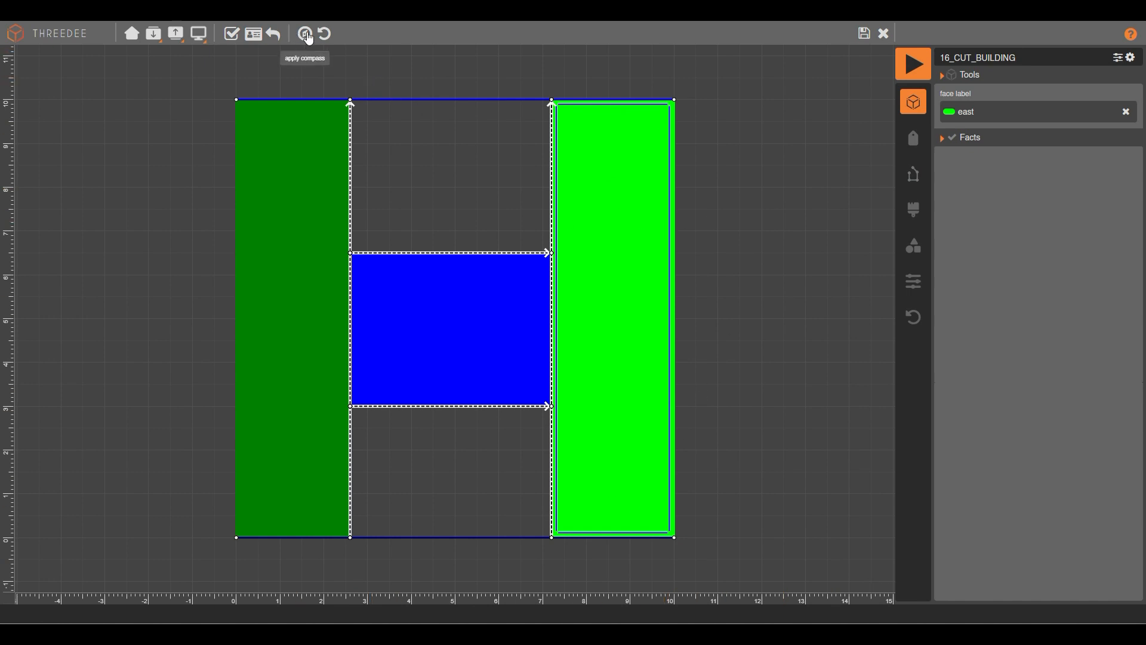
left_click(310, 142)
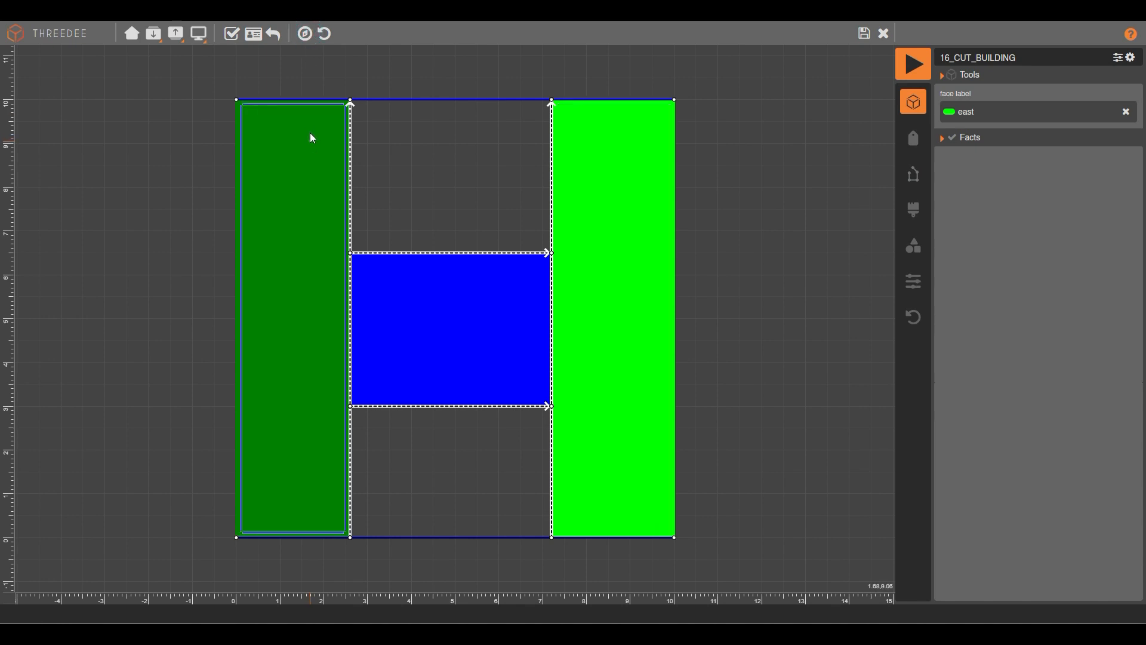
left_click(467, 331)
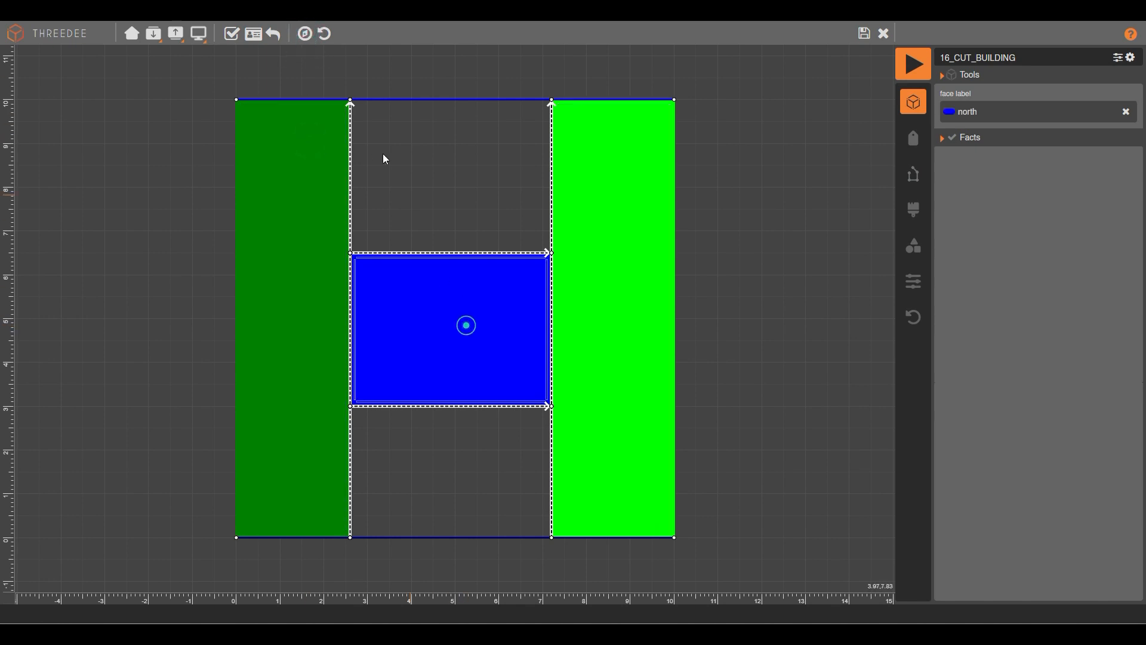
left_click(837, 266)
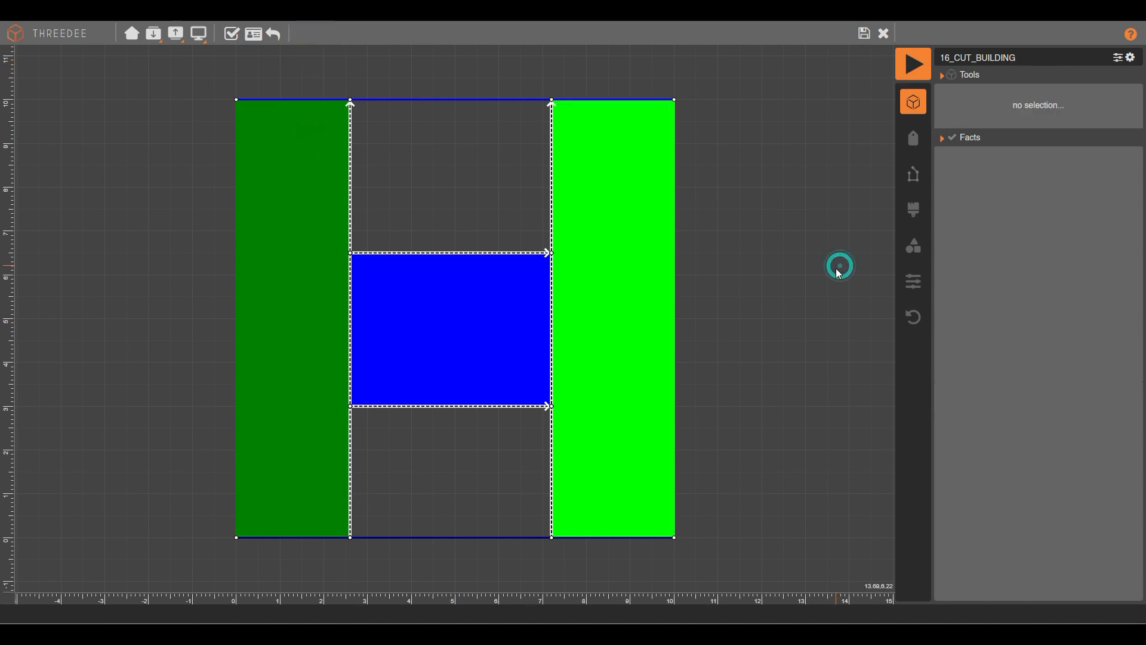
Check the label facts on the middle face's right and left edges.
left_click(485, 306)
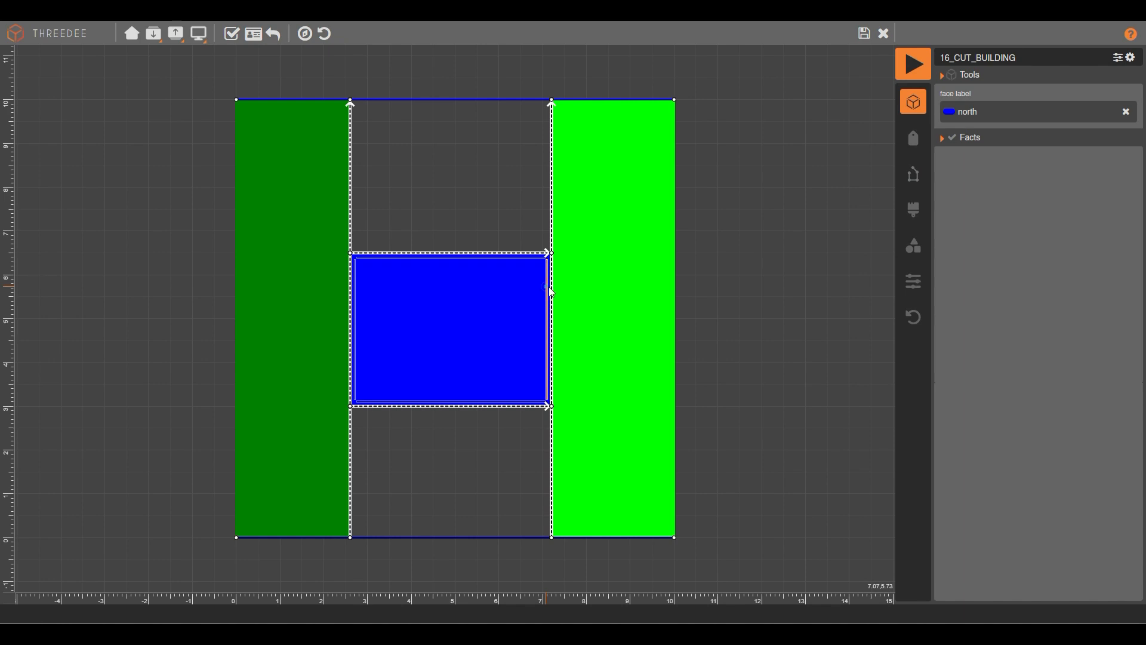
left_click(549, 291)
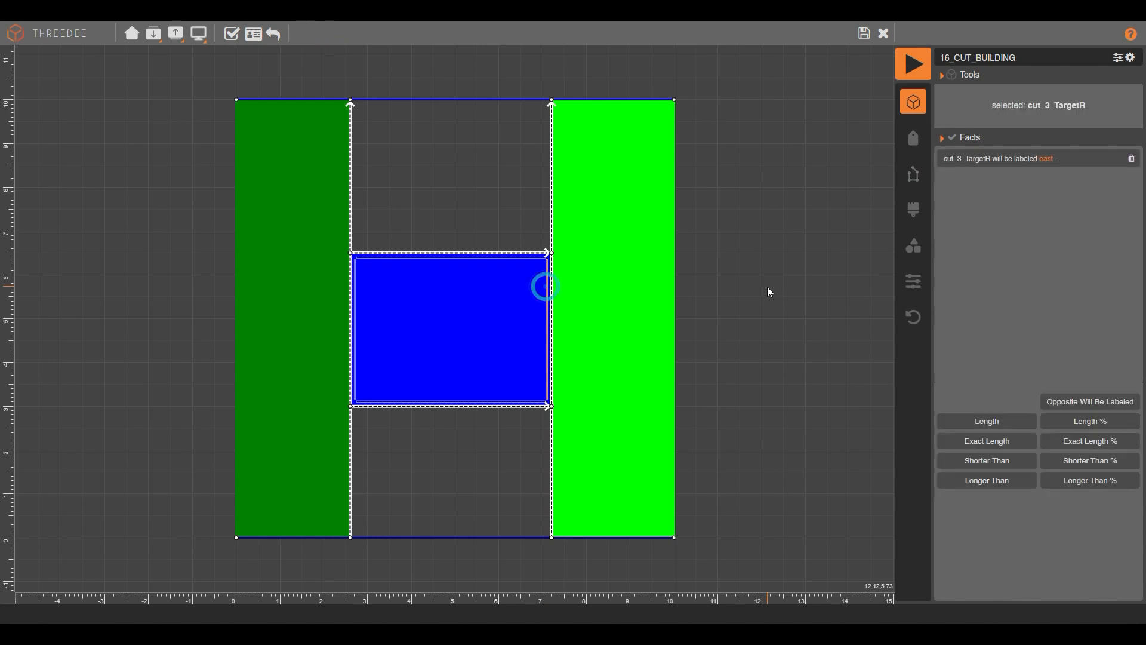
left_click(356, 288)
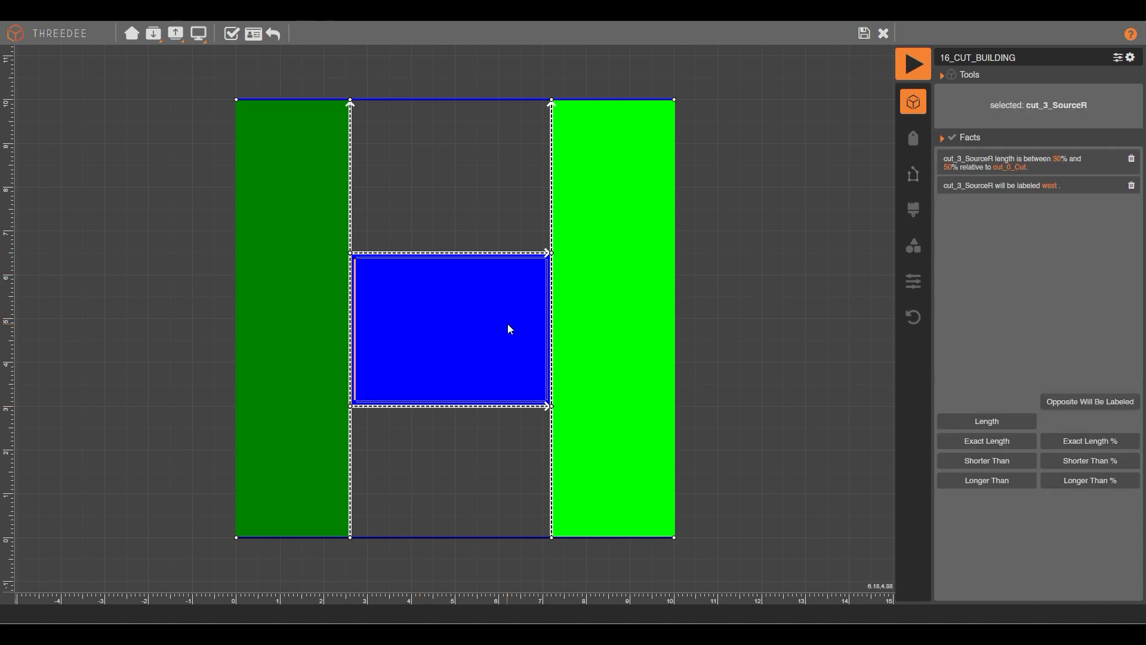
left_click(551, 306)
left_click(578, 285)
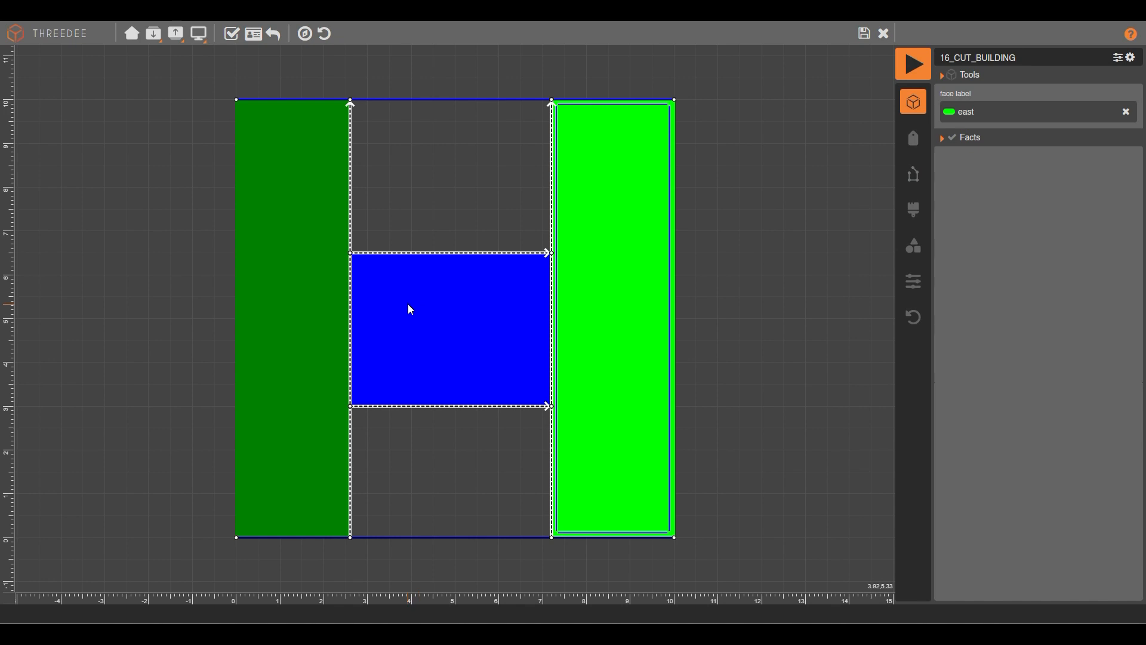
Label the right and left inner edges of the middle face as invisible.
left_click(526, 278)
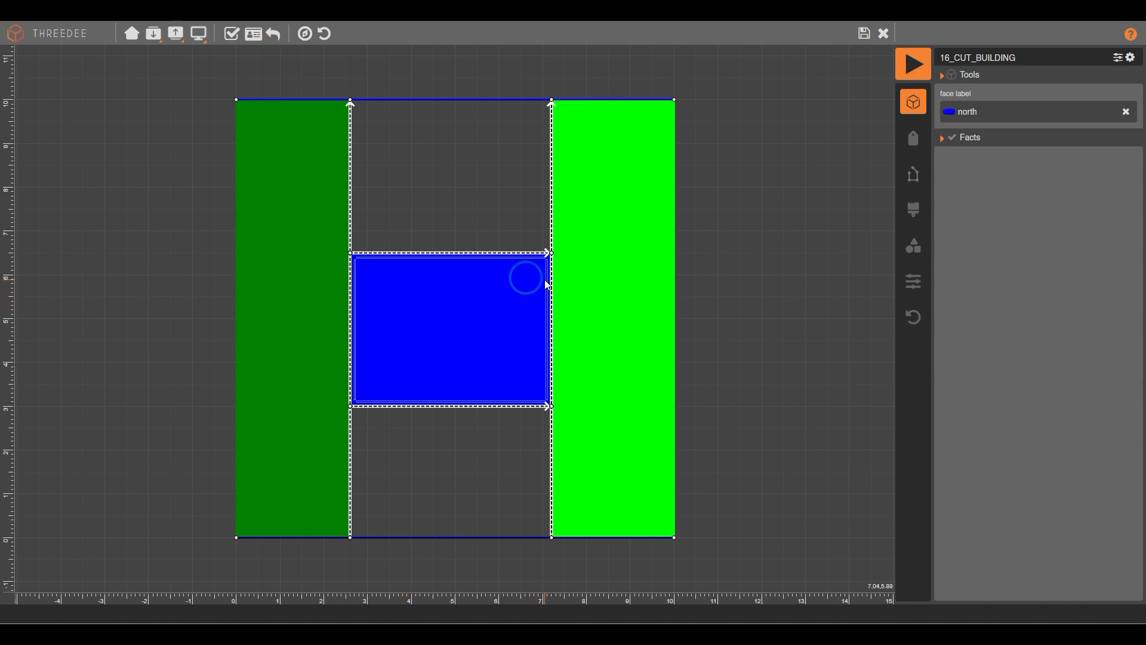
left_click(546, 278)
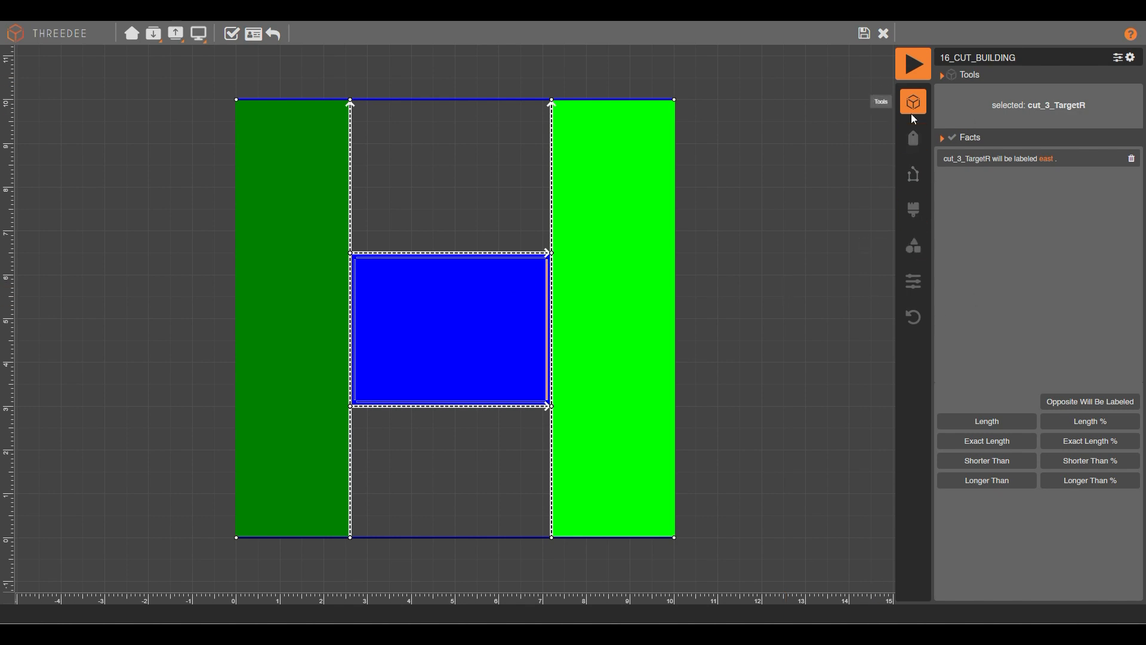
left_click(913, 140)
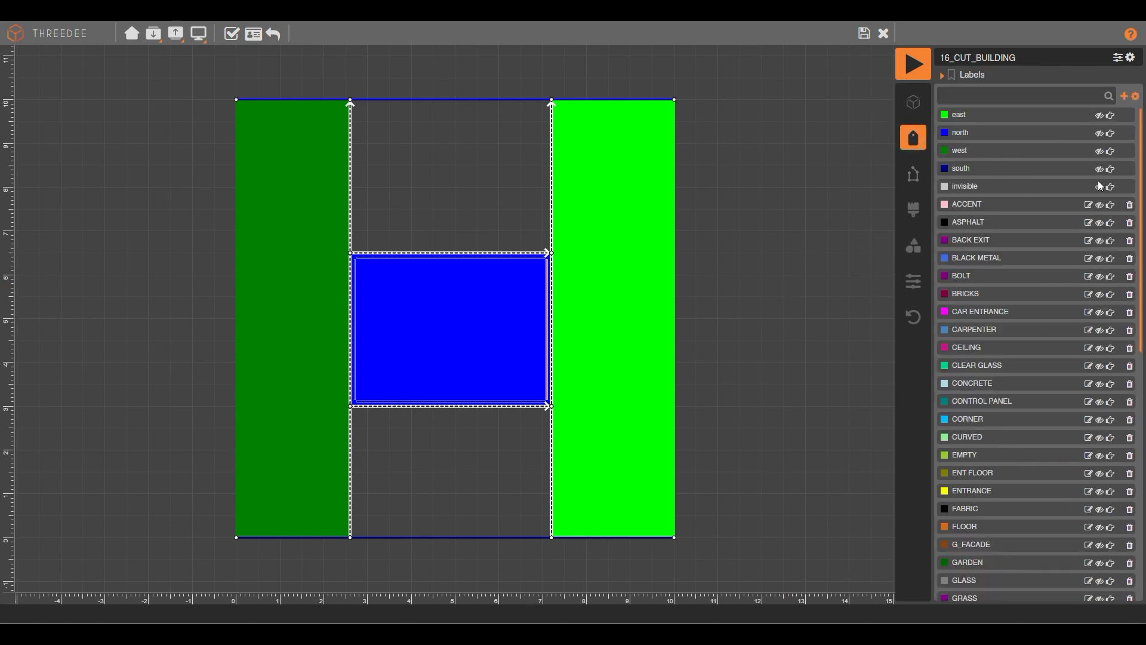
left_click(358, 278)
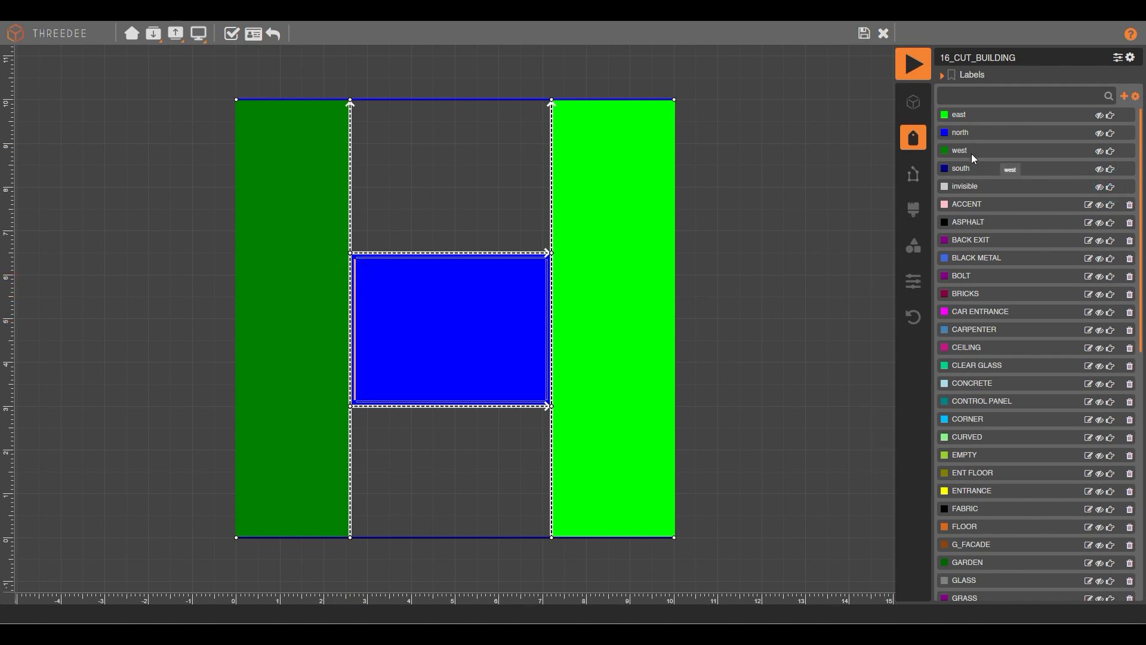
left_click(727, 253)
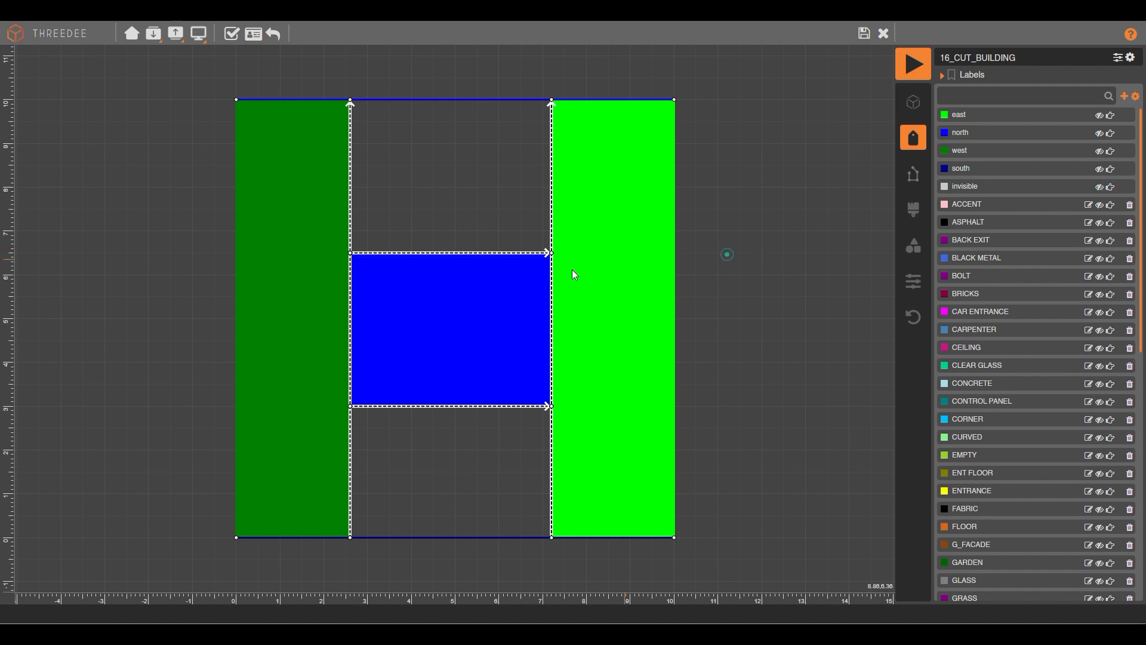
left_click(536, 277)
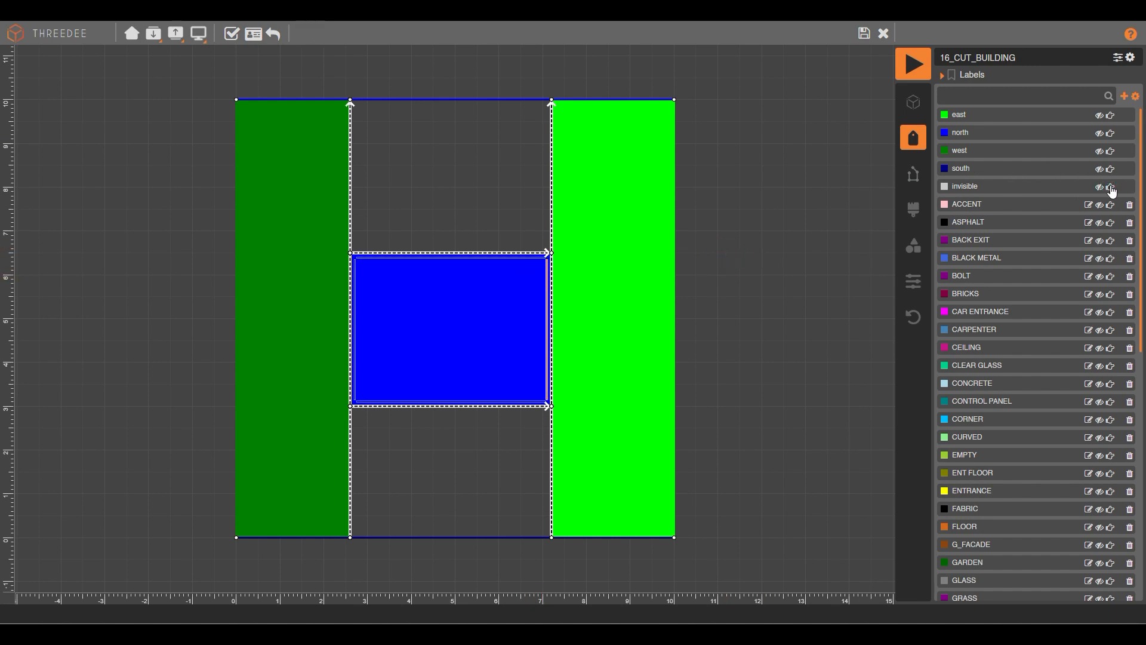
left_click(758, 257)
Add an Opposite Will Be Labeled fact to the middle face's right edge and set its label to invisible.
left_click(472, 293)
left_click(543, 283)
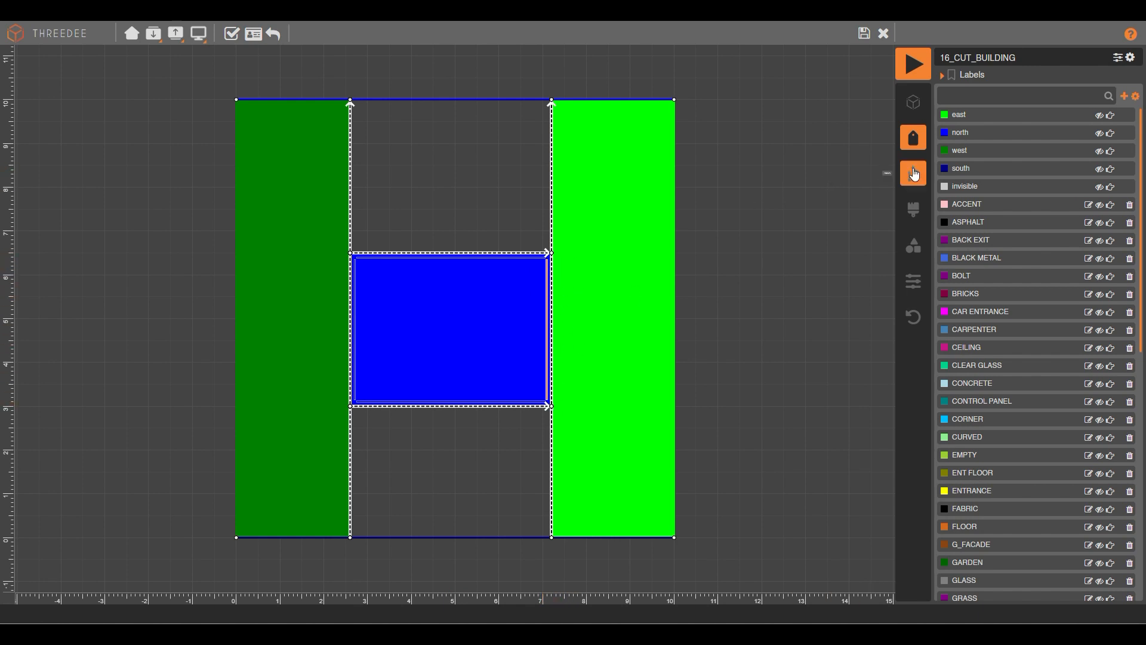
left_click(914, 102)
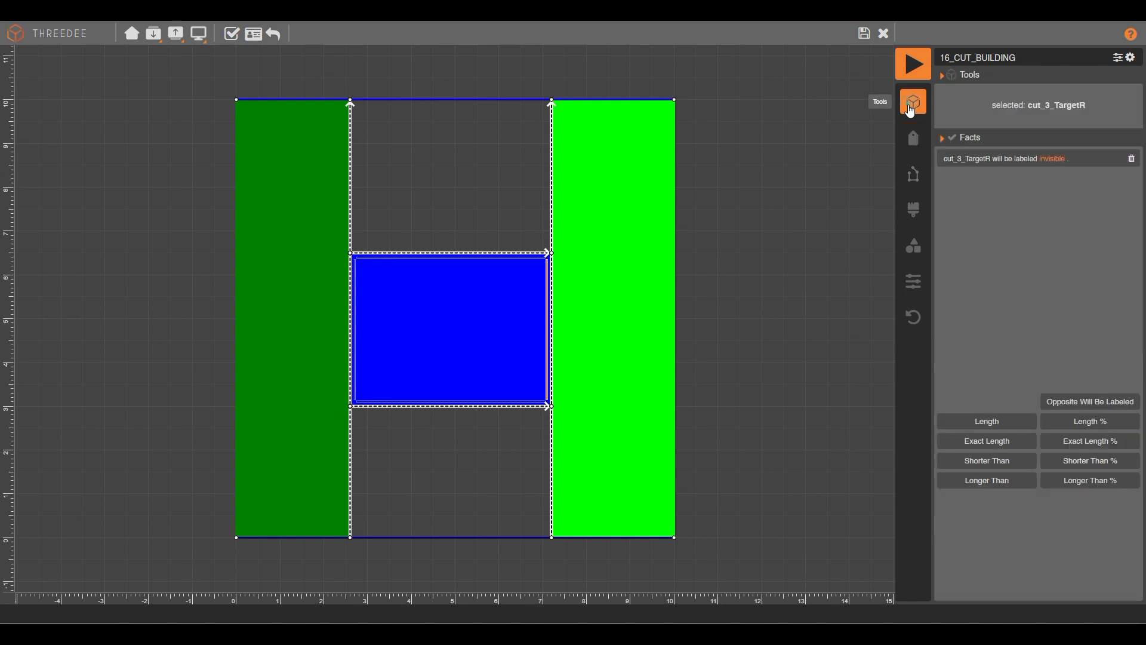
left_click(1101, 405)
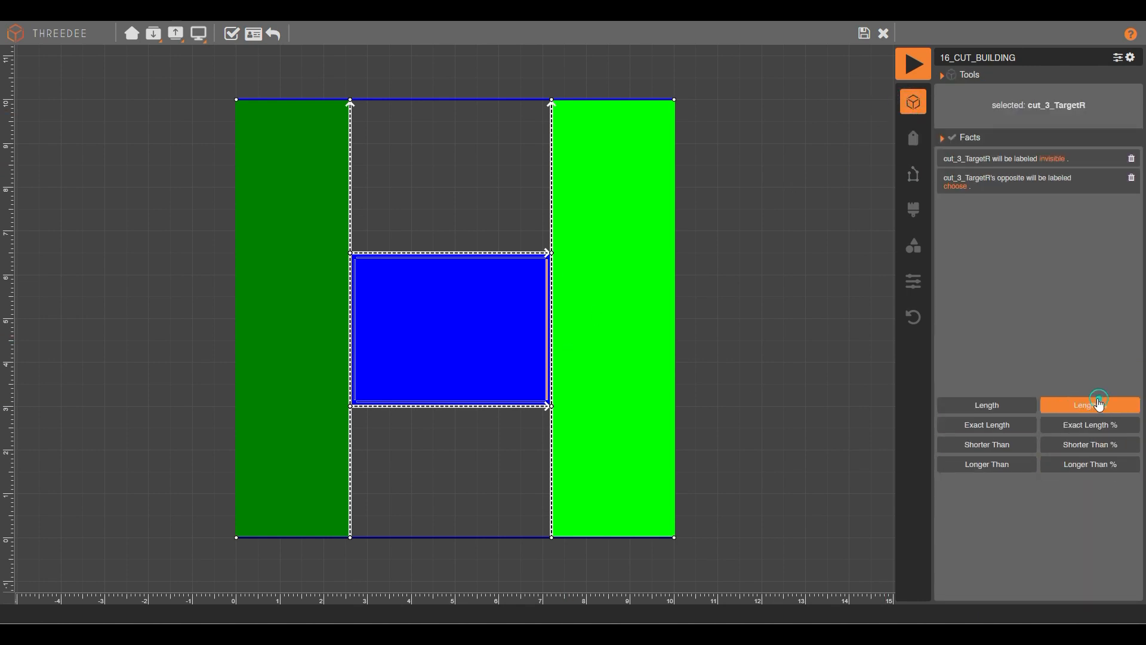
left_click(956, 187)
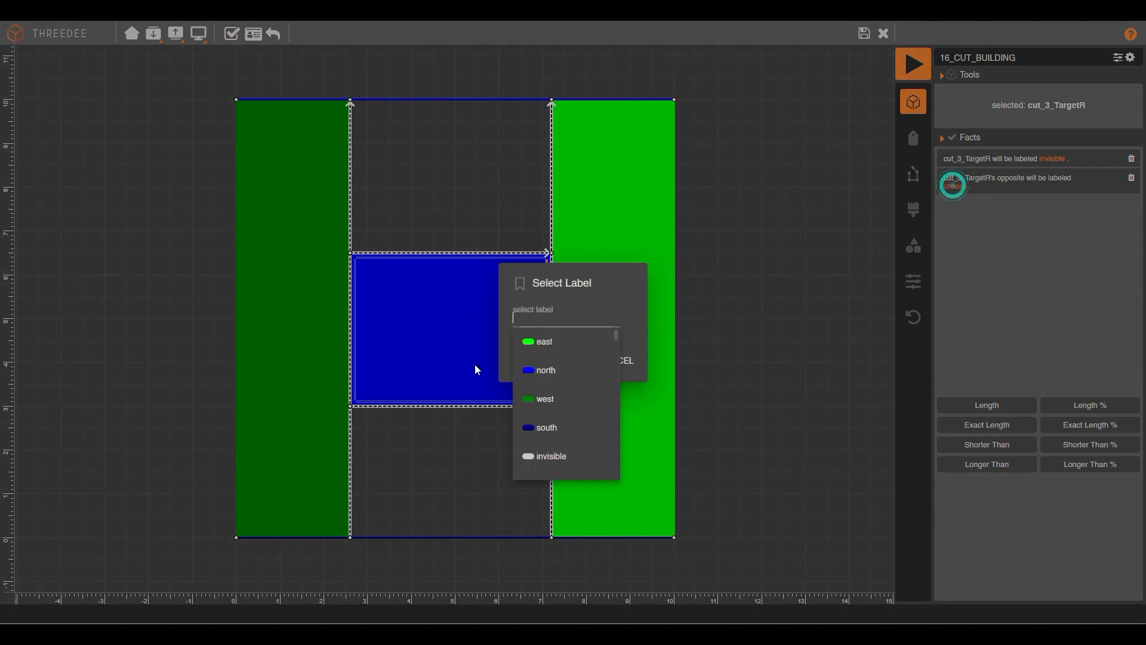
left_click(561, 454)
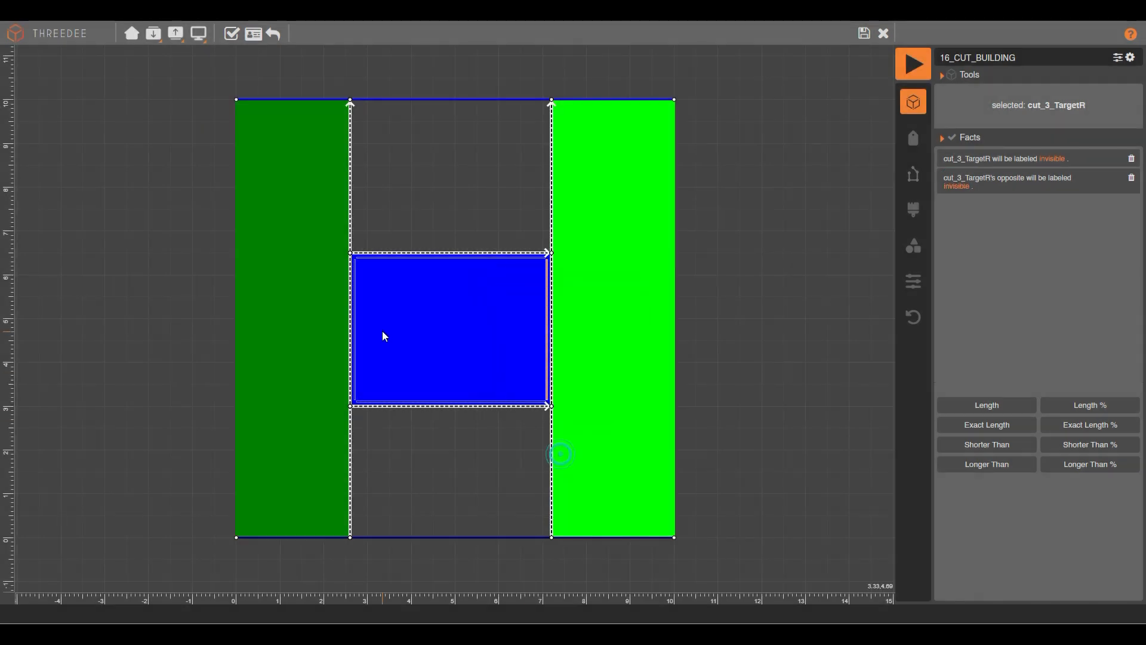
Add an Opposite Will Be Labeled fact to the middle face's left edge and set its label to invisible.
left_click(355, 299)
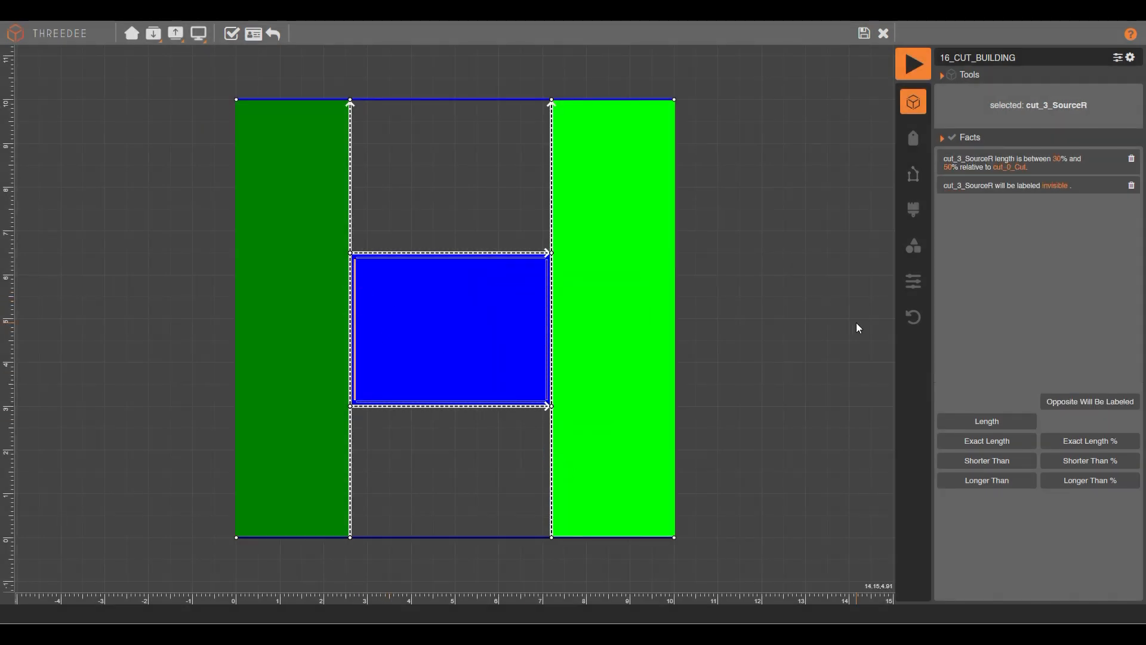
left_click(1104, 401)
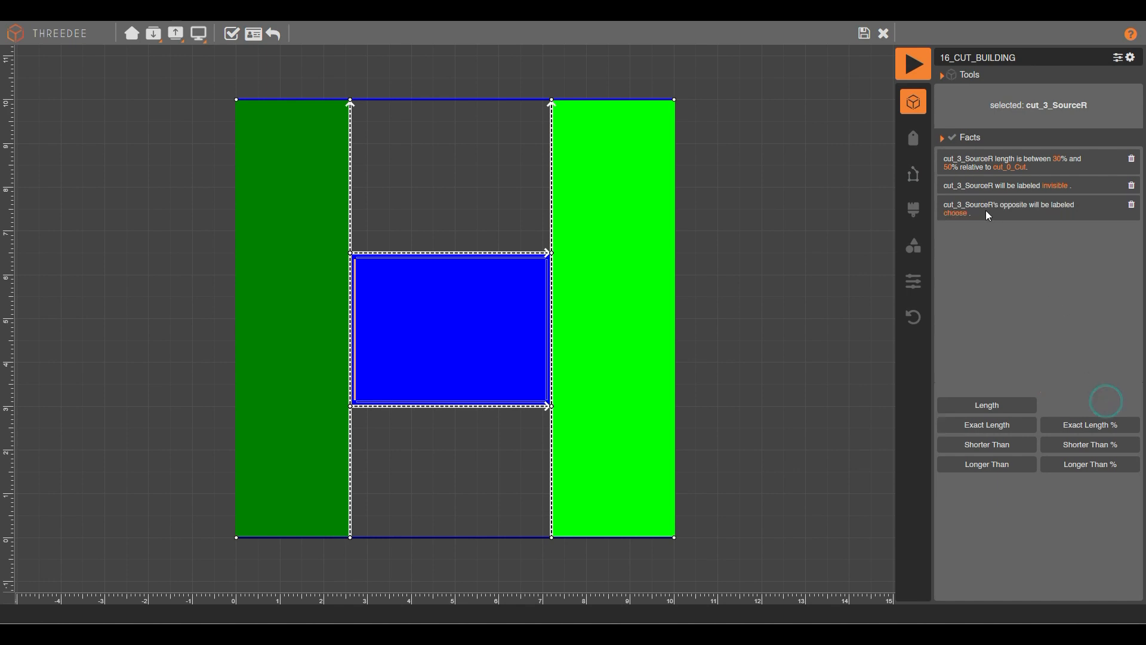
left_click(955, 213)
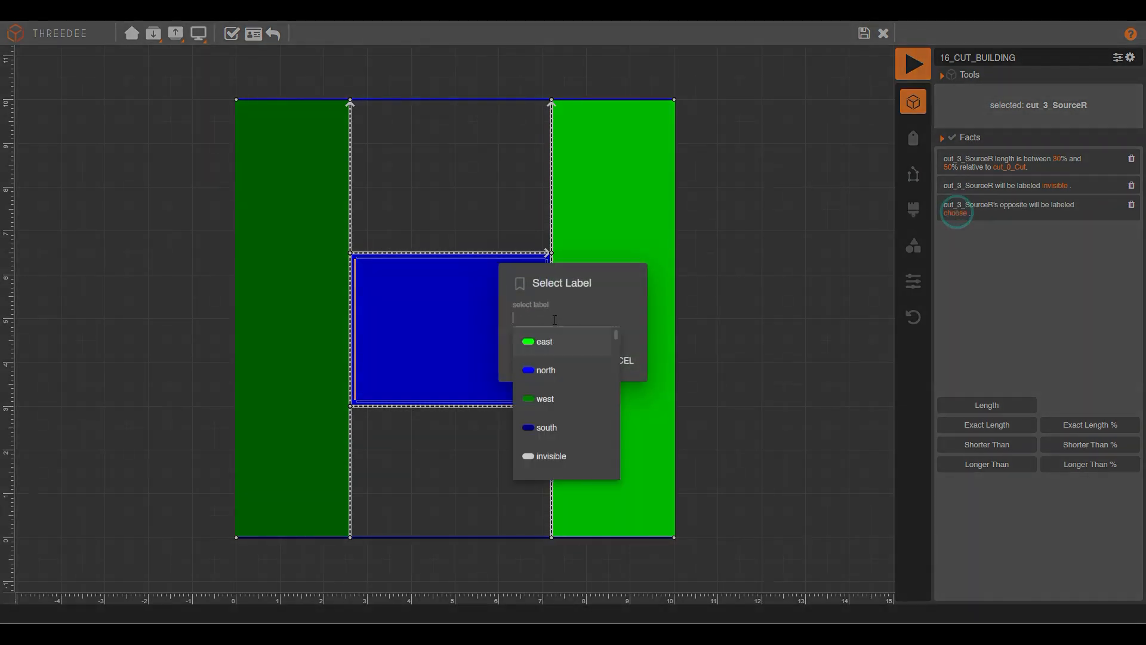
left_click(555, 457)
left_click(765, 353)
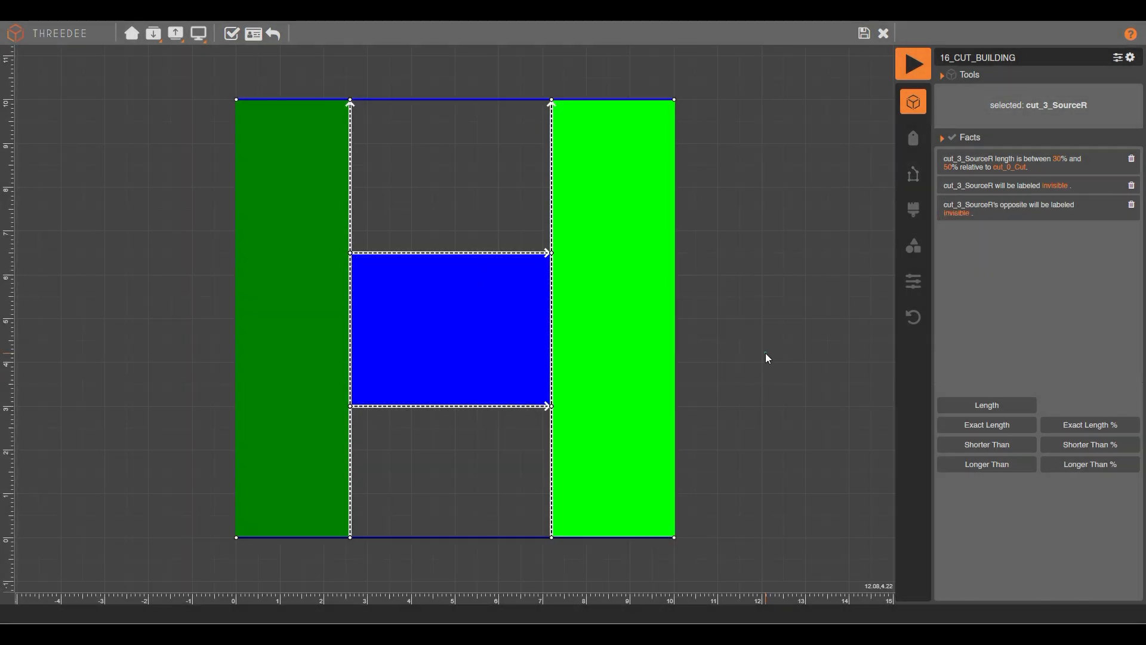
Save the cut facts and render the graph to inspect the edge labels of the west, north and east faces.
left_click(866, 35)
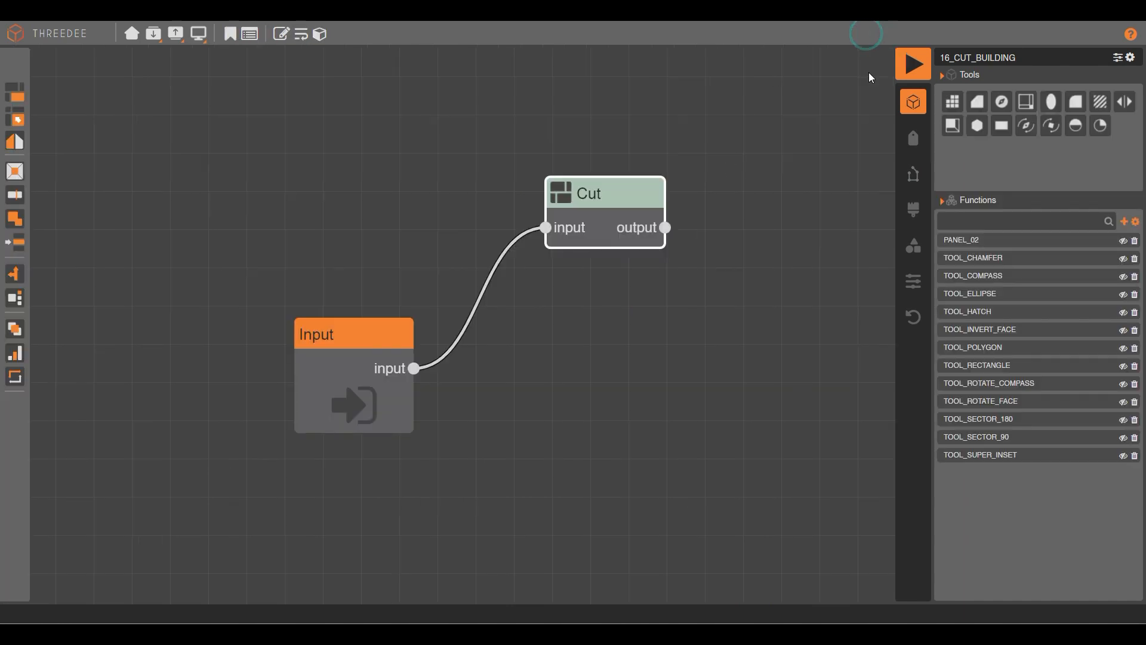
left_click(913, 64)
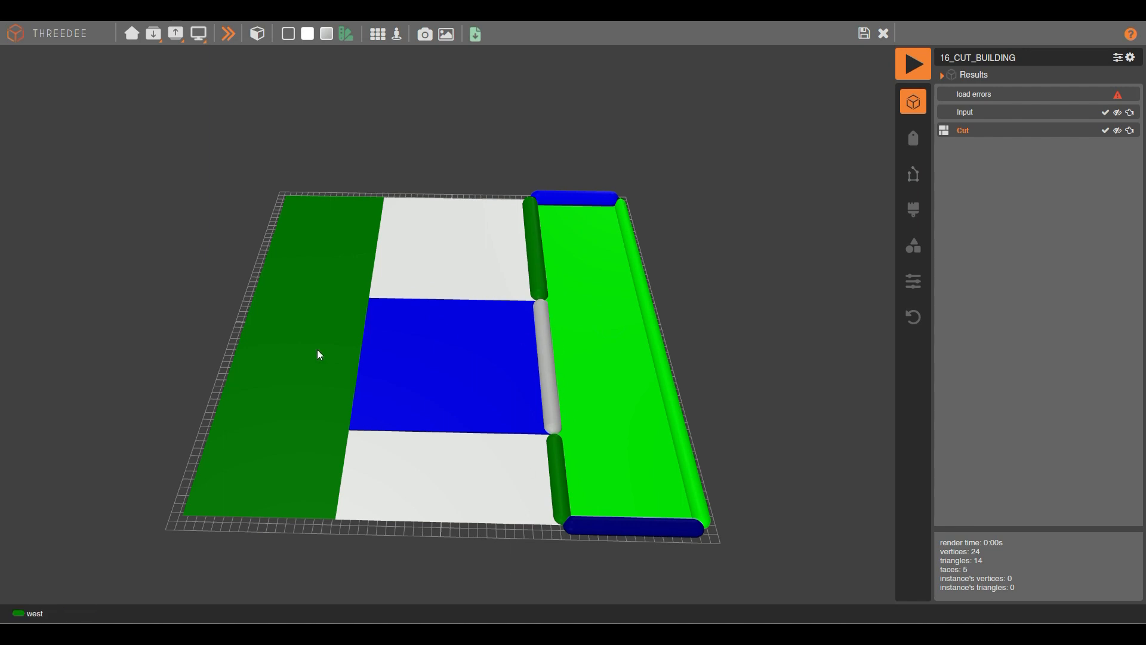
left_click(335, 304)
left_click(456, 356)
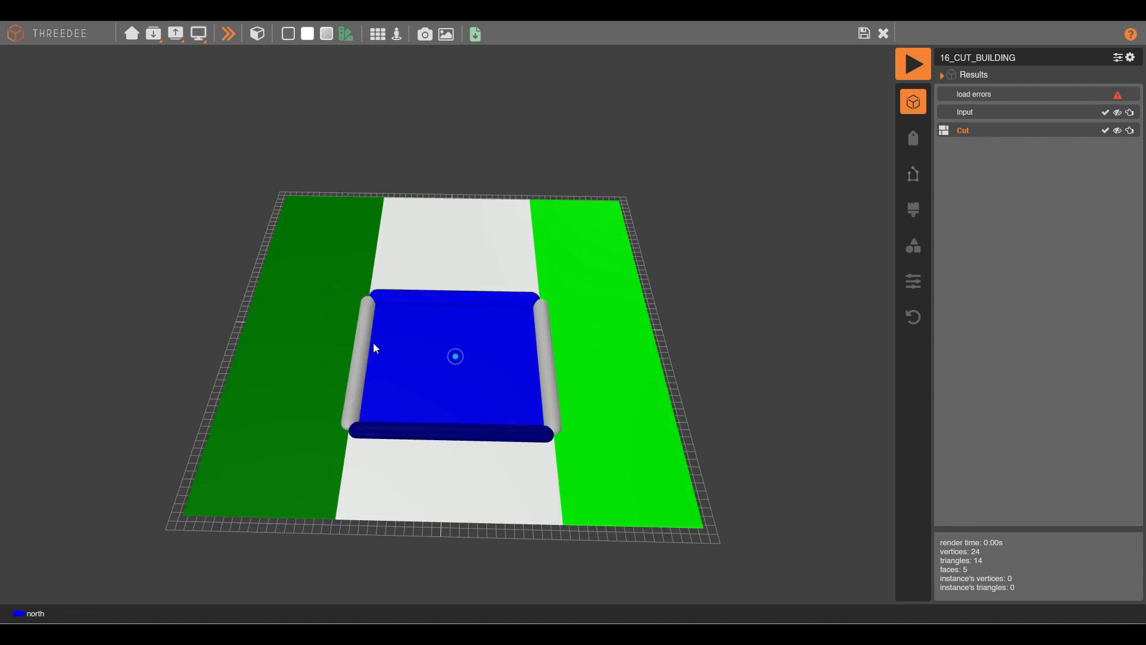
left_click(307, 311)
left_click(601, 321)
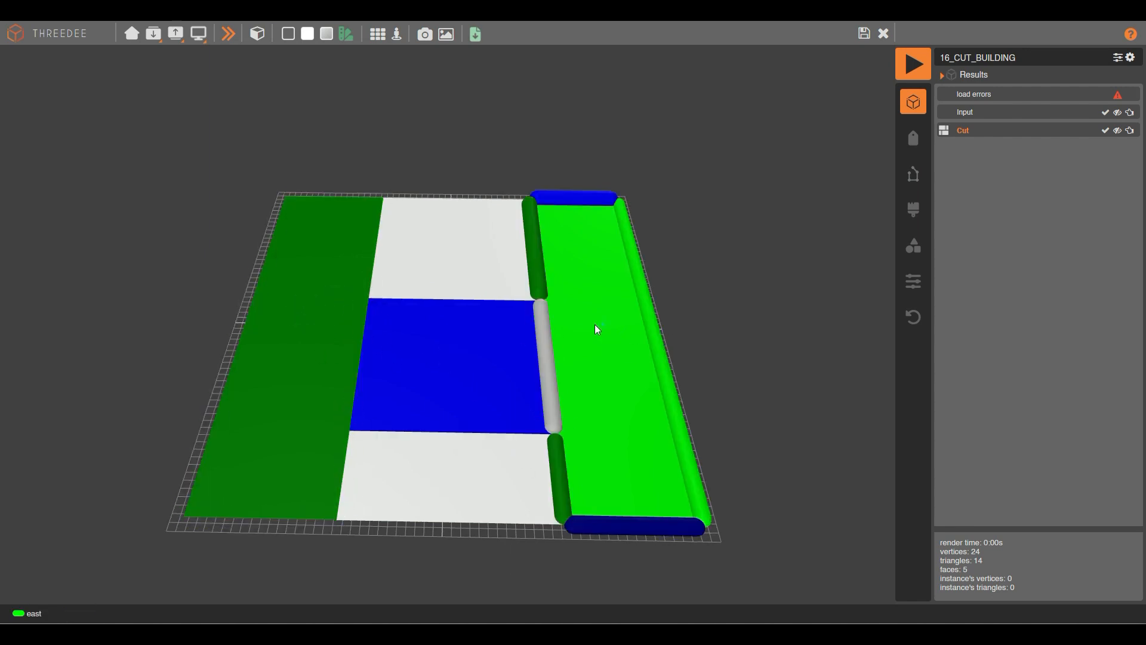
left_click(457, 337)
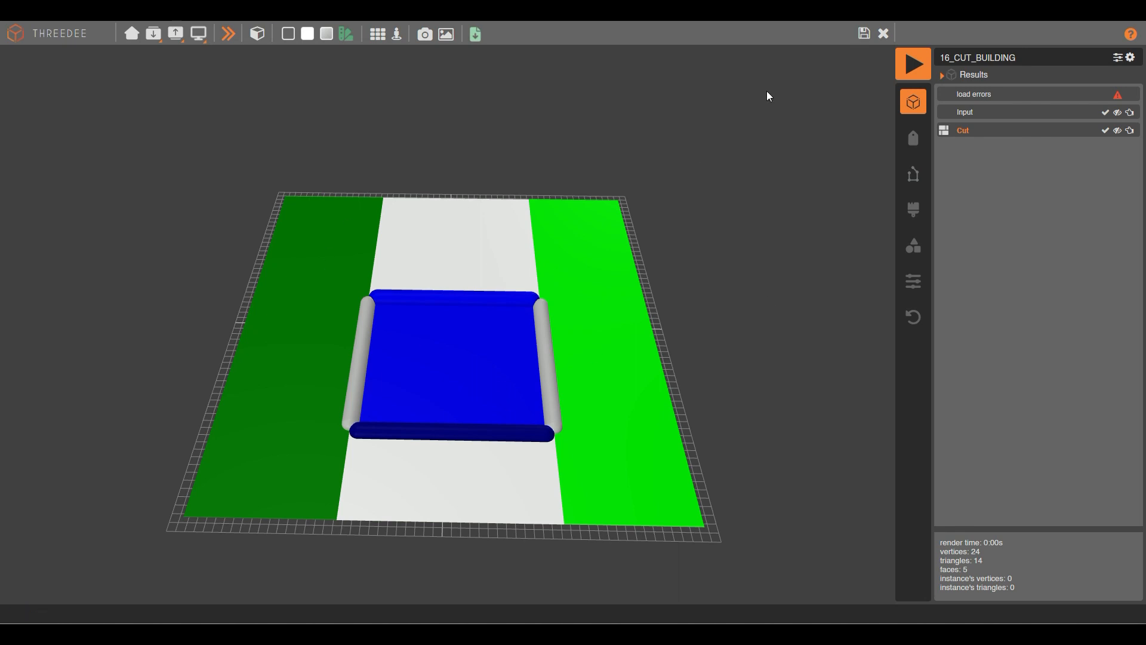
left_click(863, 34)
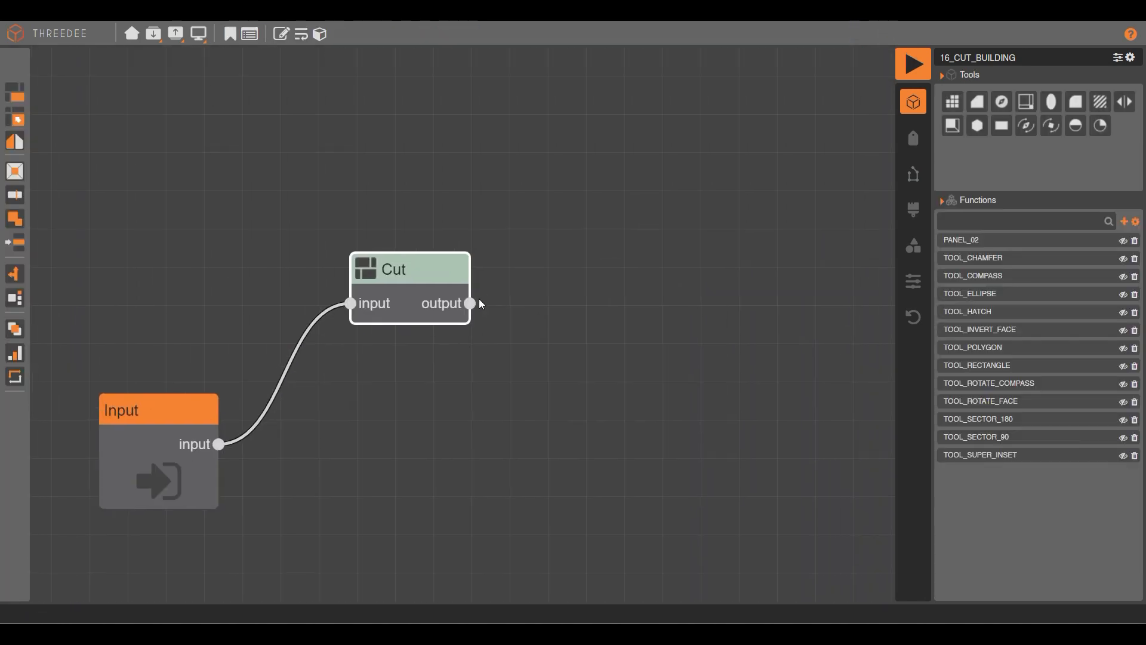
Add a Select node to the Cut output that selects by the labels east, west and north.
left_click_drag(474, 302, 550, 183)
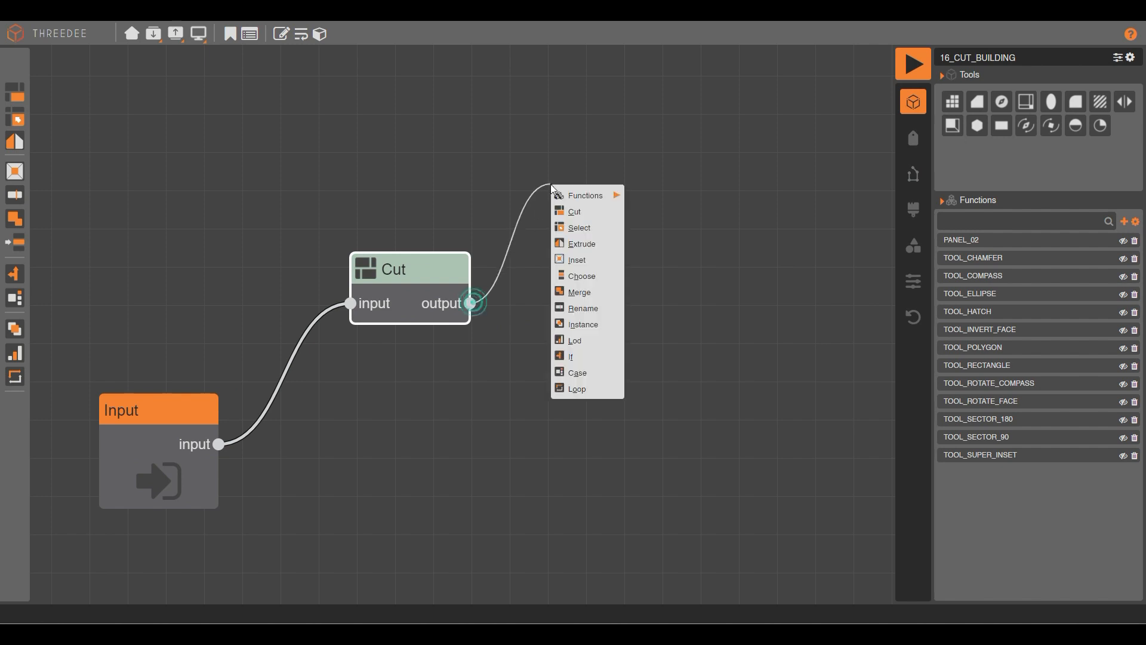
left_click(591, 227)
left_click(586, 280)
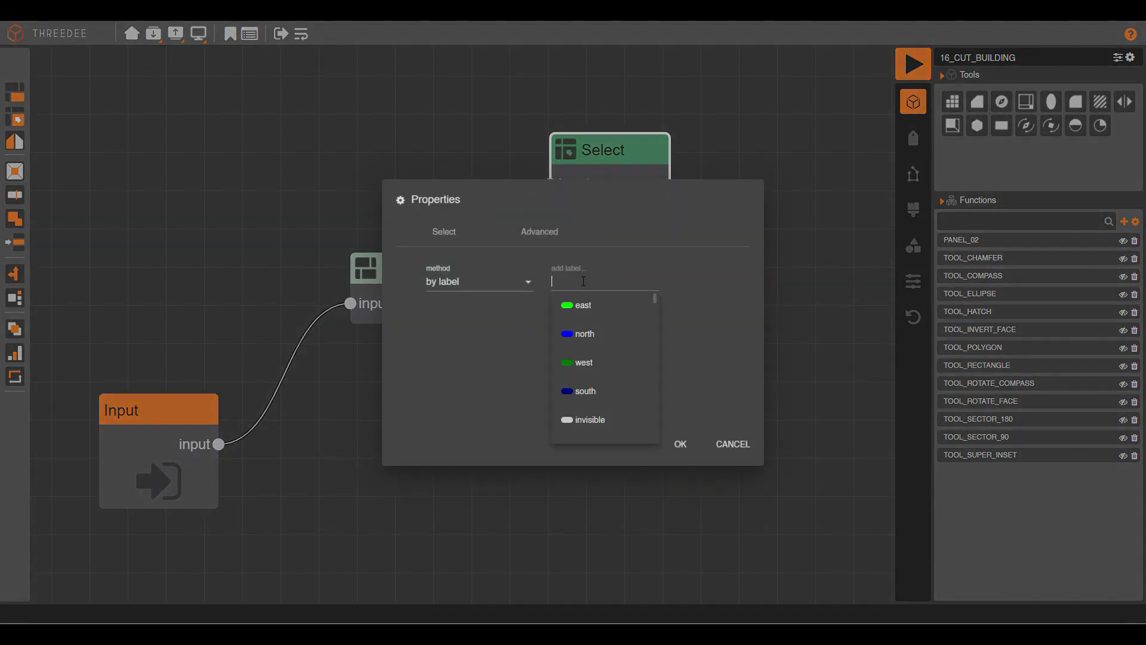
left_click(584, 305)
left_click(590, 362)
left_click(607, 328)
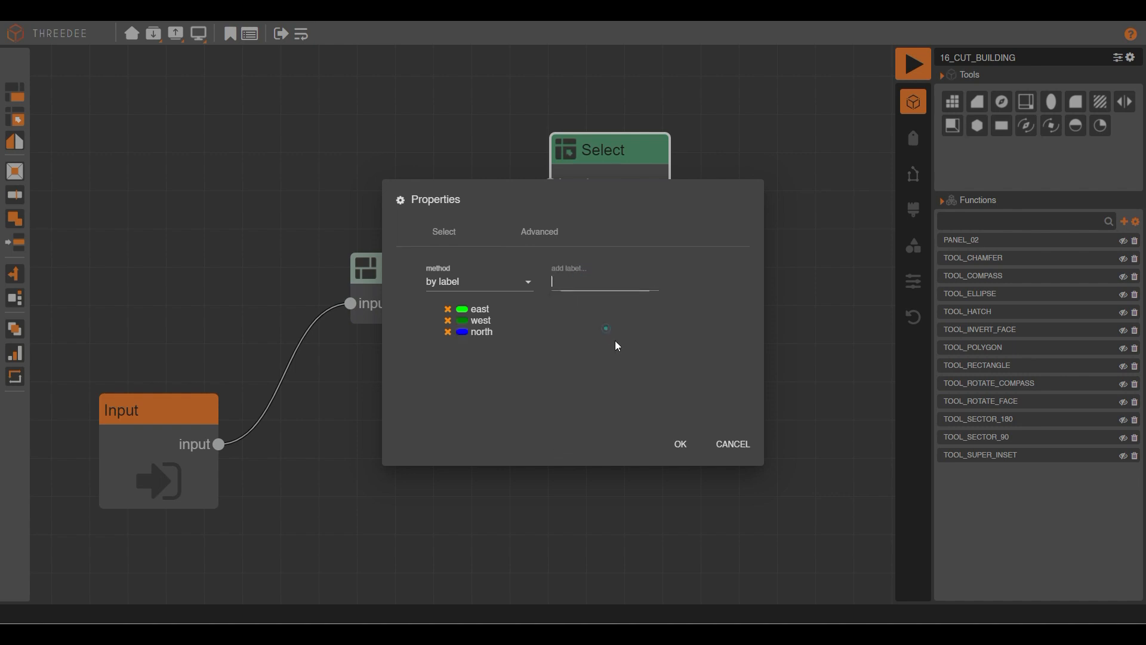
left_click(679, 444)
Attach an Extrude node to the Select node's east output and set its method to amount.
left_click_drag(685, 310, 483, 213)
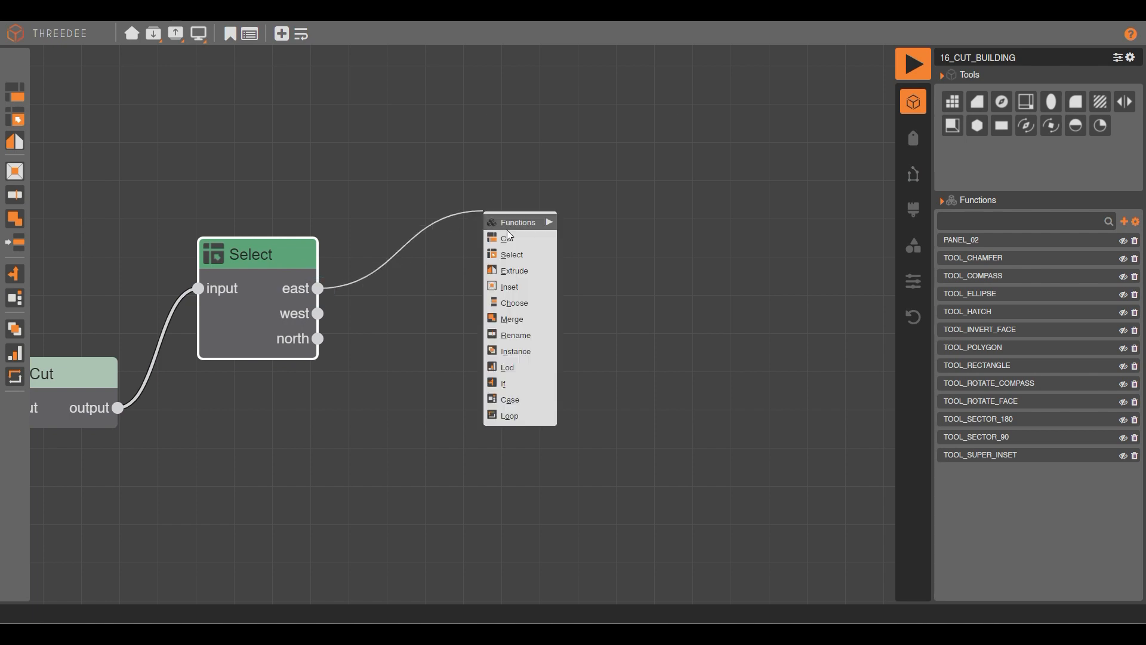
left_click(532, 269)
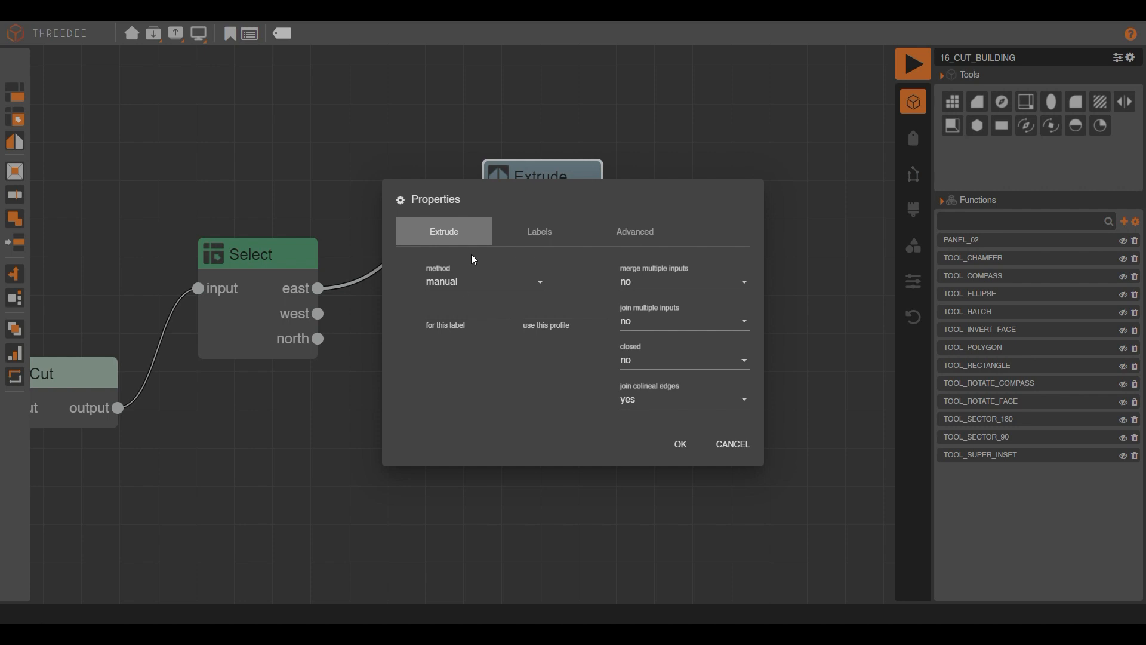
left_click(455, 281)
left_click(466, 304)
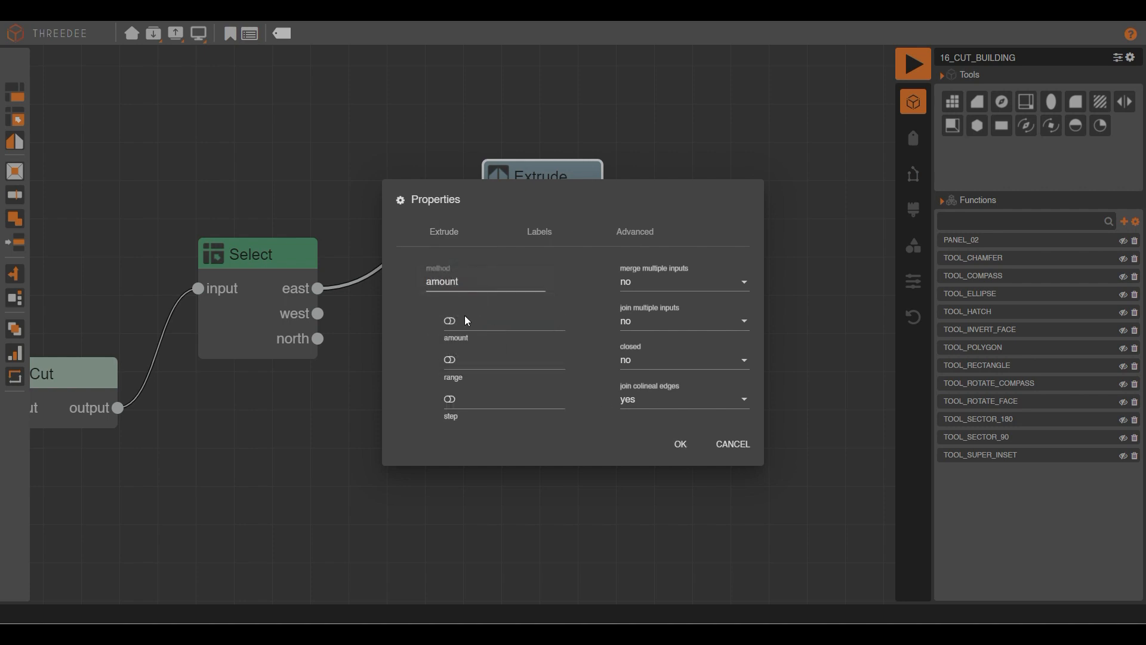
left_click(687, 452)
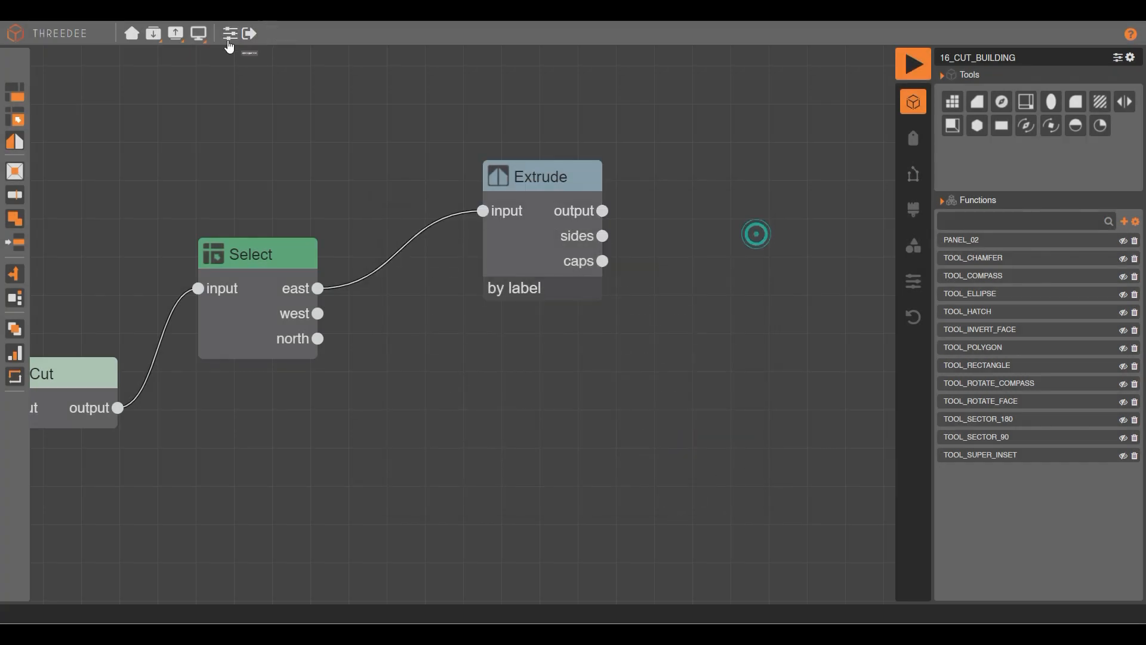
Create a graph variable H1 with value 30, range 60 and step 3.
left_click(230, 35)
left_click(424, 284)
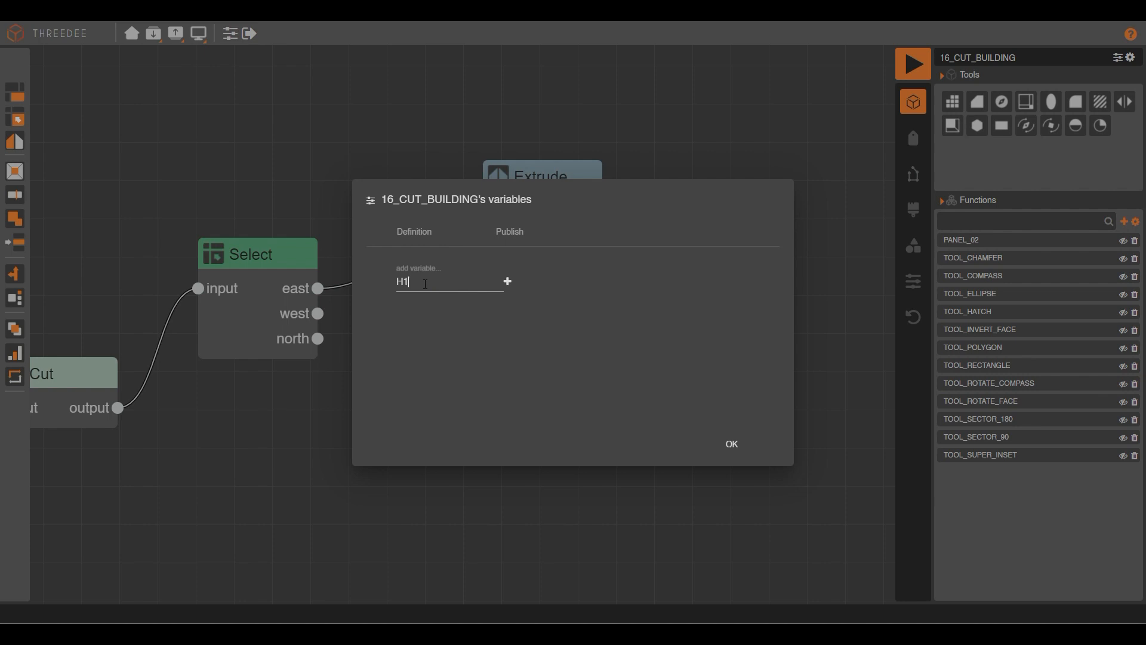
left_click(508, 282)
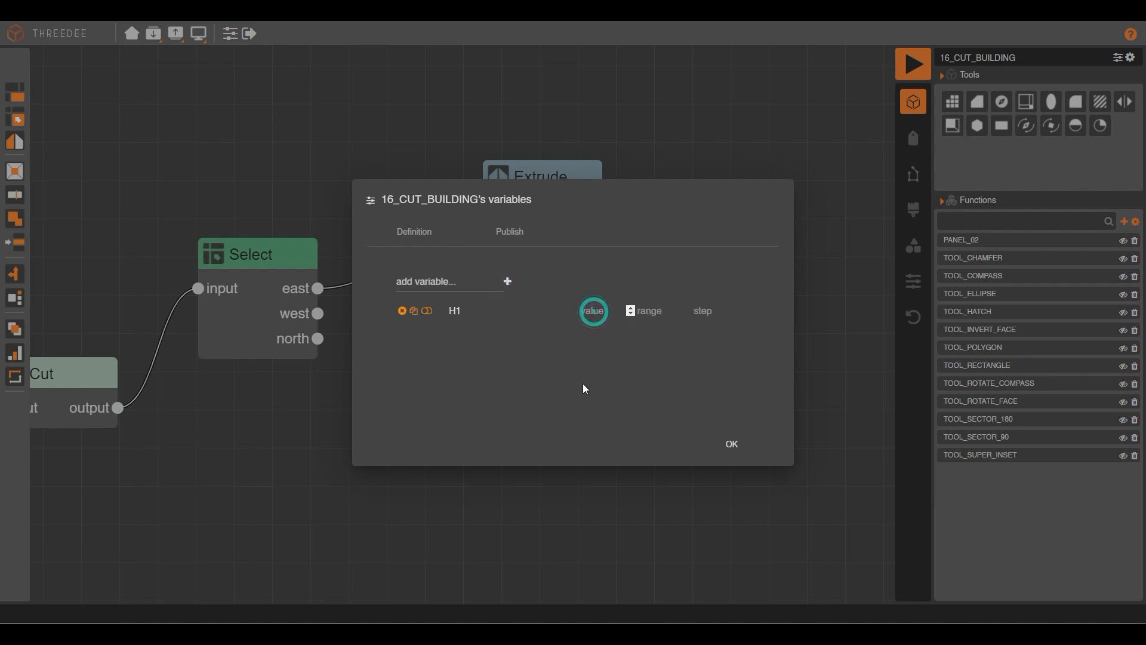
type("30")
left_click(657, 307)
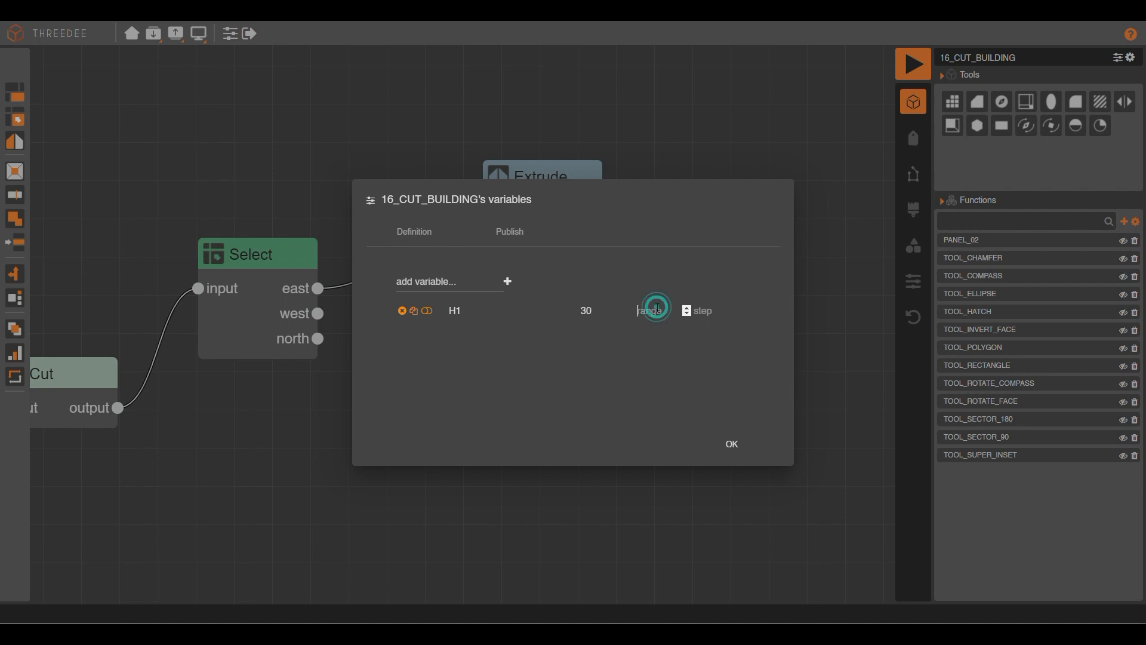
type("60")
type("3")
left_click(743, 448)
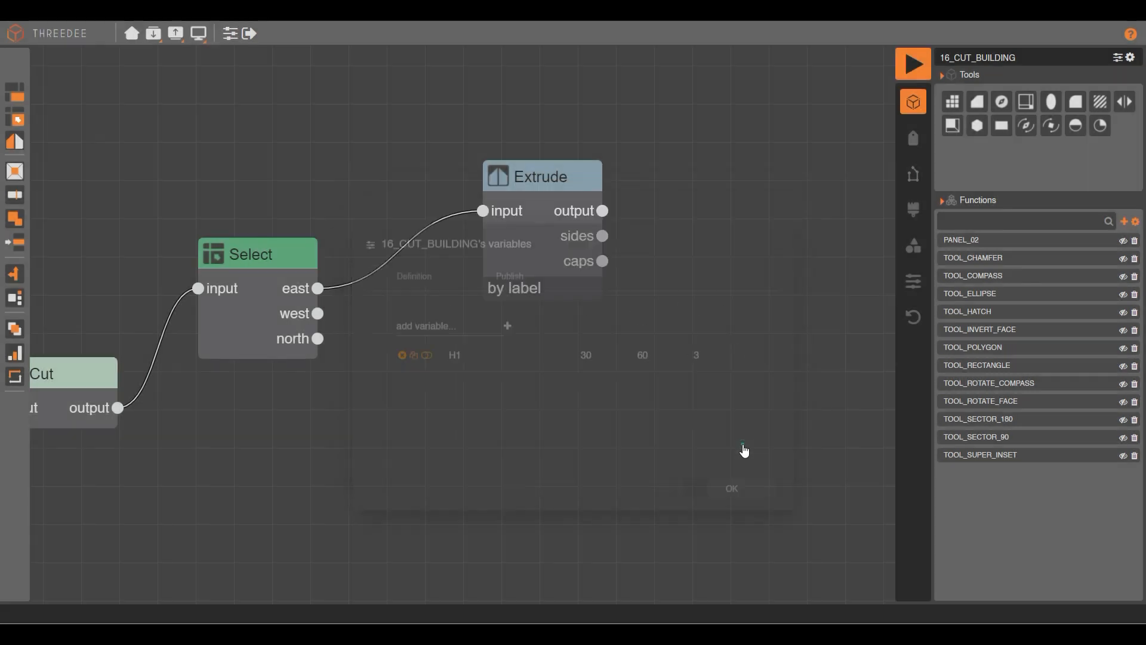
Set the Extrude node's amount to the variable H1.
double_click(538, 209)
left_click(447, 321)
left_click(511, 346)
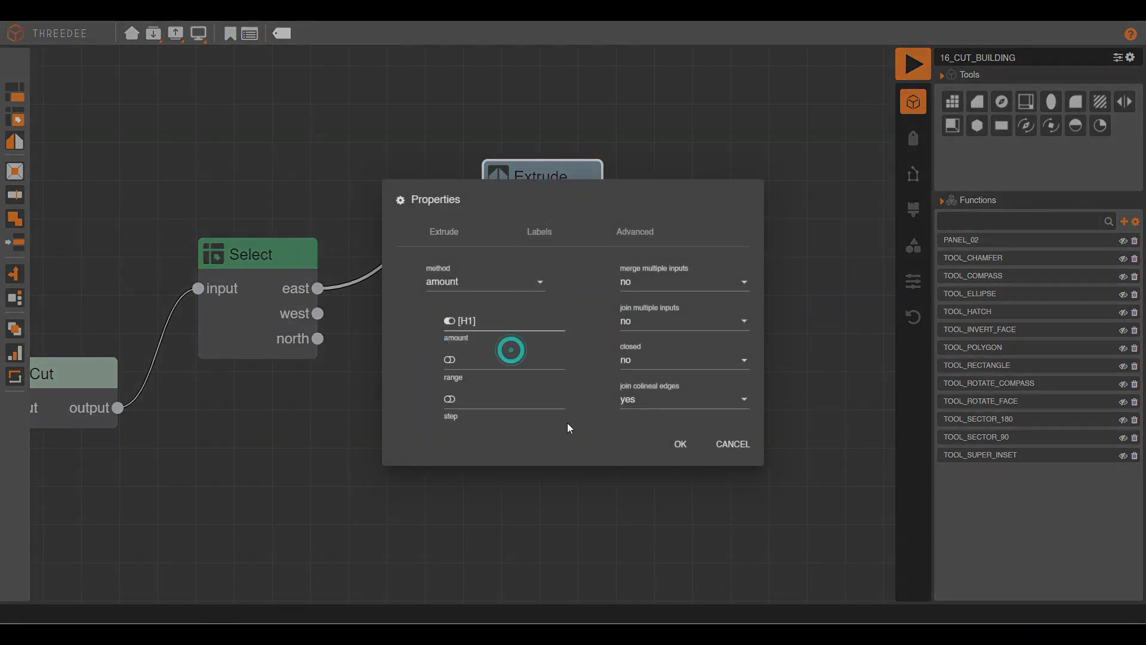
left_click(682, 444)
Render the graph to preview the extrusion of the east face.
scroll(729, 355, "down", 3)
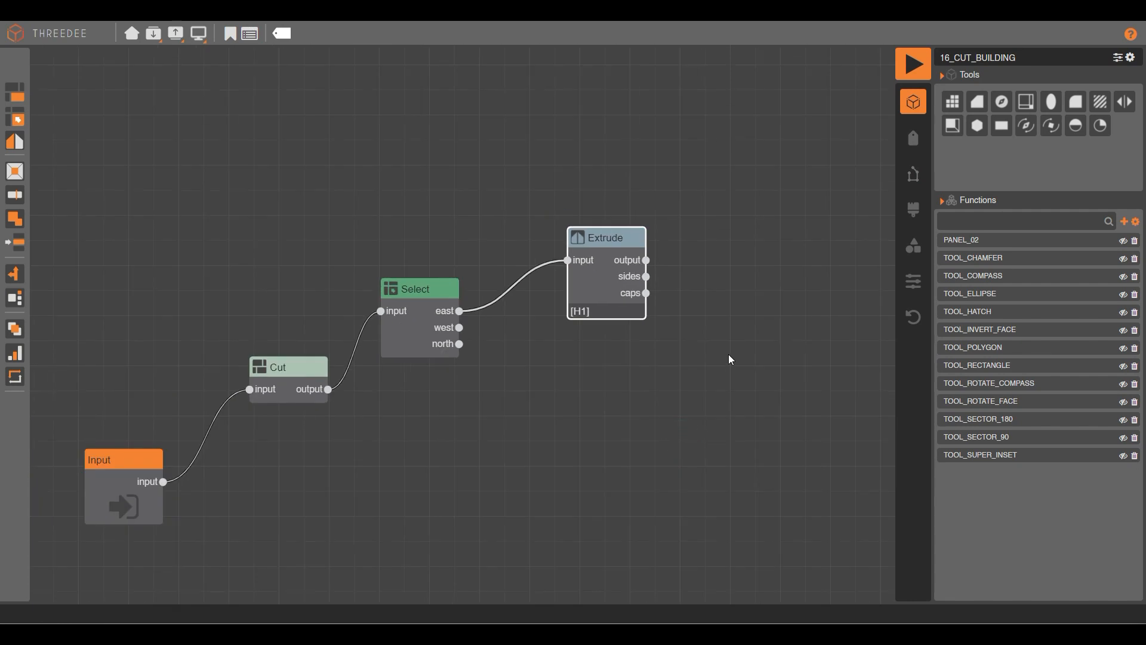
left_click(913, 64)
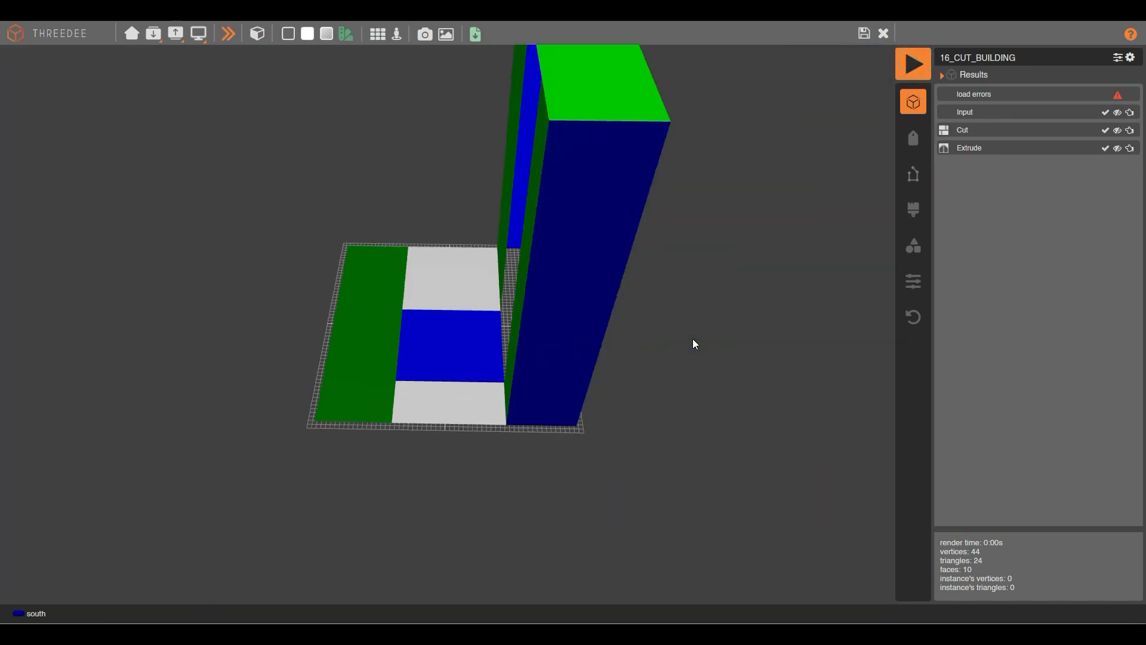
left_click(863, 33)
Add two more inputs to the Extrude node and connect the Select node's west and north outputs to them.
scroll(487, 281, "up", 3)
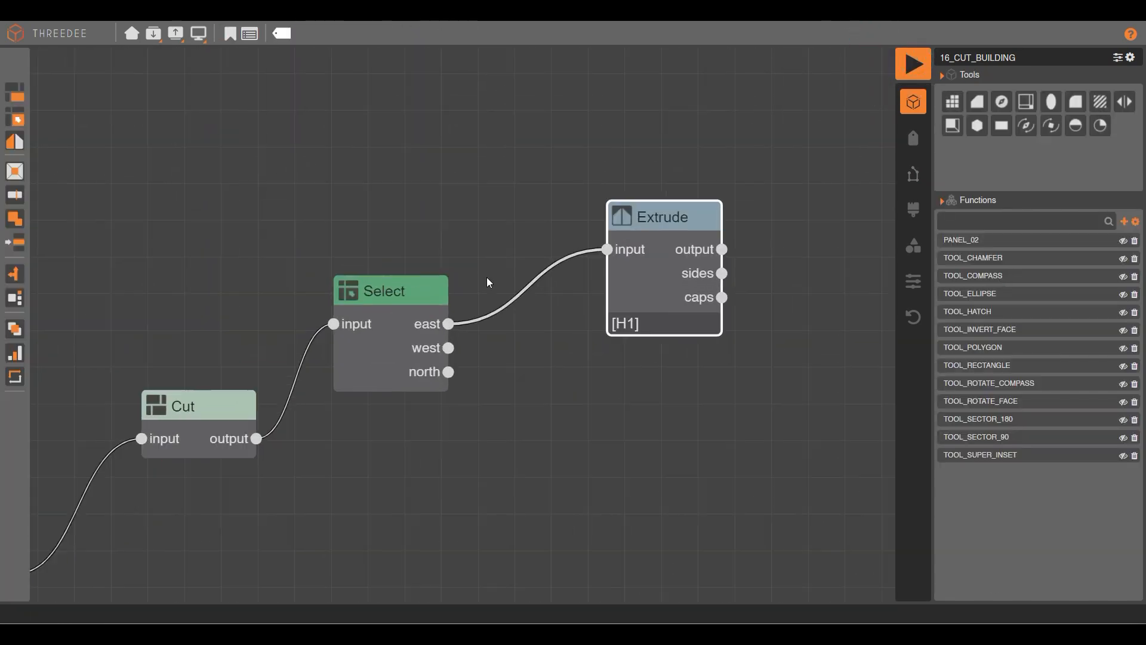
right_click(638, 269)
left_click(662, 306)
right_click(640, 290)
left_click(669, 328)
left_click_drag(448, 348, 607, 274)
left_click_drag(449, 372, 607, 297)
Render the graph and examine the extruded east, west and north volumes from an angled view.
left_click(911, 62)
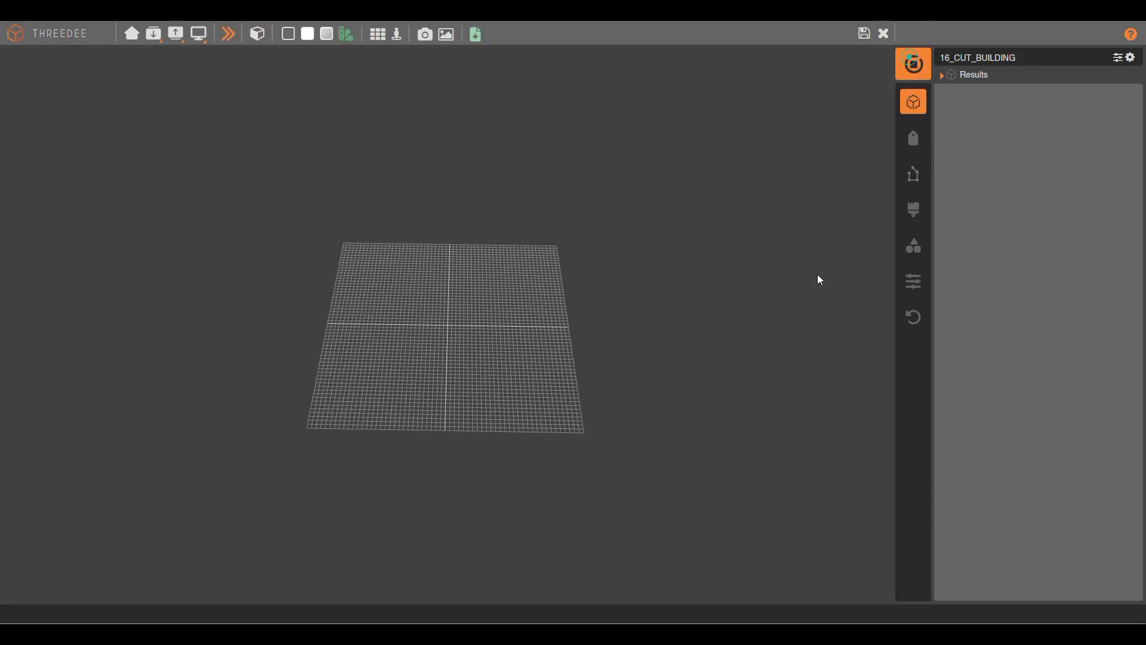
mouse_move(418, 298)
left_mouse_down()
mouse_move(575, 195)
mouse_move(615, 281)
mouse_move(428, 301)
left_mouse_up()
scroll(441, 331, "up", 5)
right_click_drag(442, 331, 493, 263)
left_click_drag(493, 264, 478, 257)
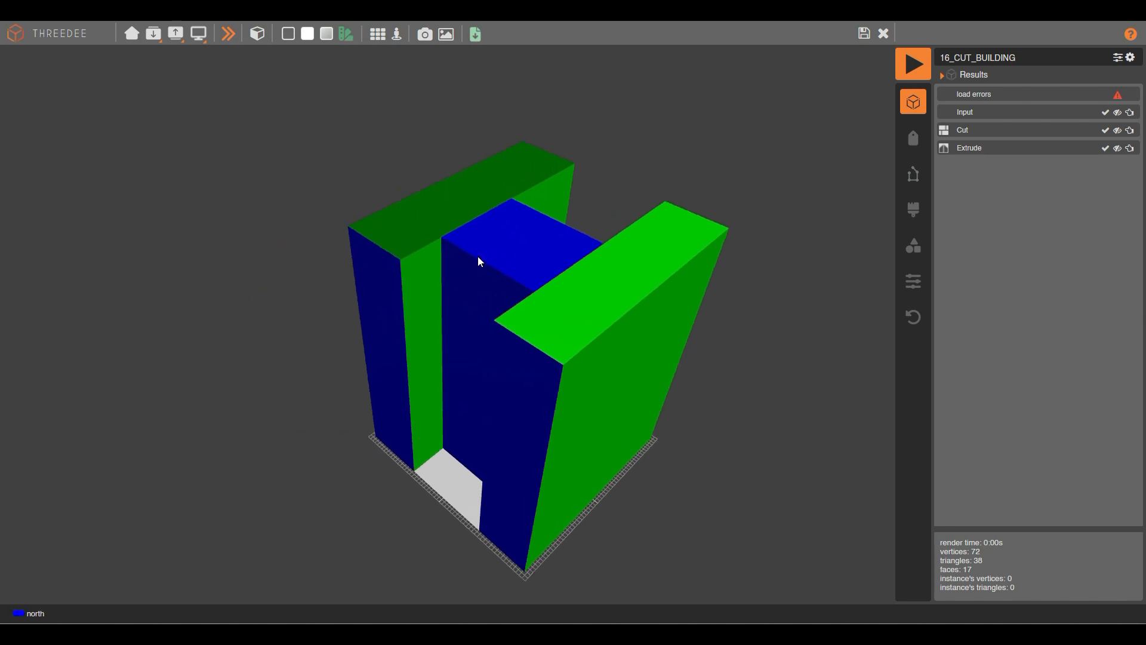
left_click(869, 35)
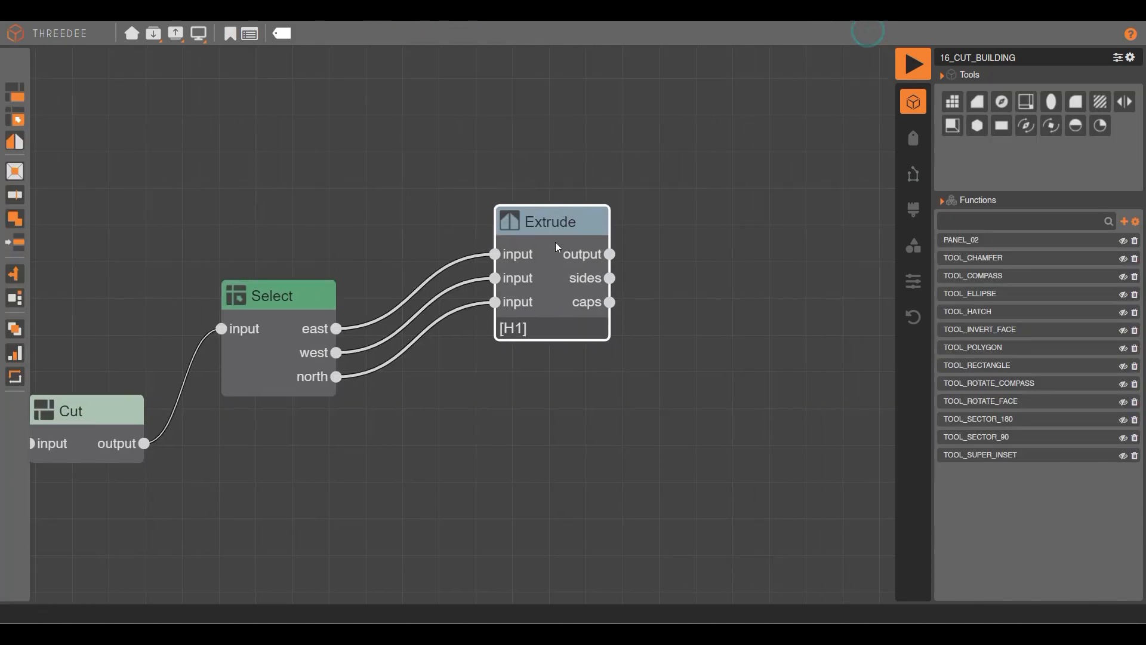
Add a Select node to the Extrude node's caps output that selects by the labels west and north.
left_click_drag(463, 300, 528, 337)
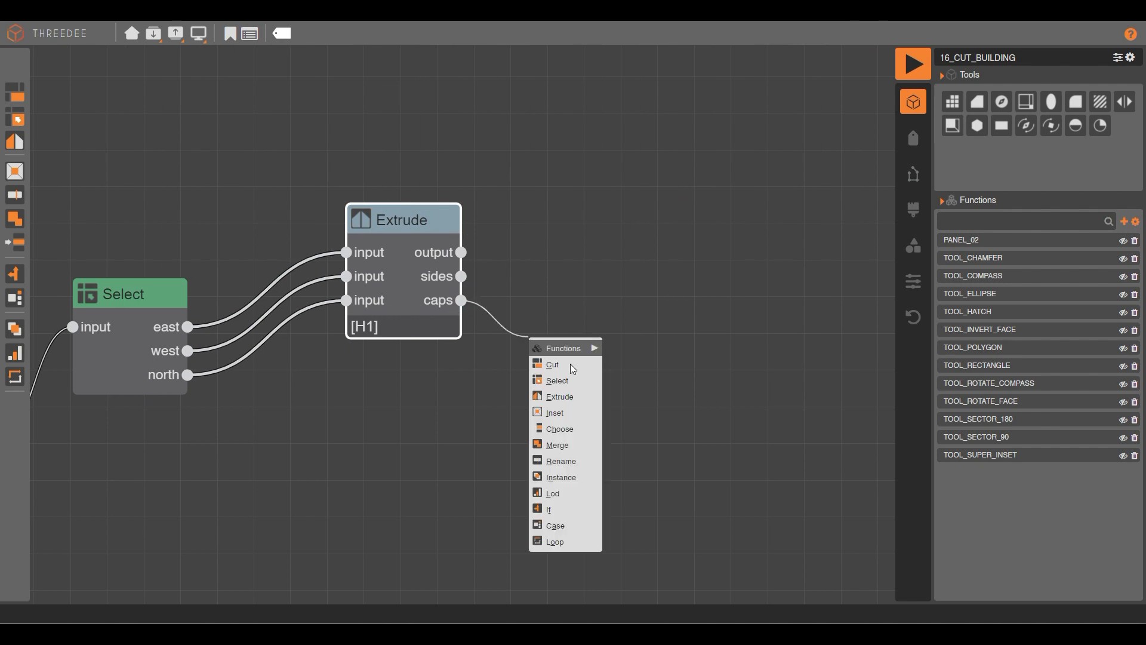
left_click(575, 378)
left_click(600, 280)
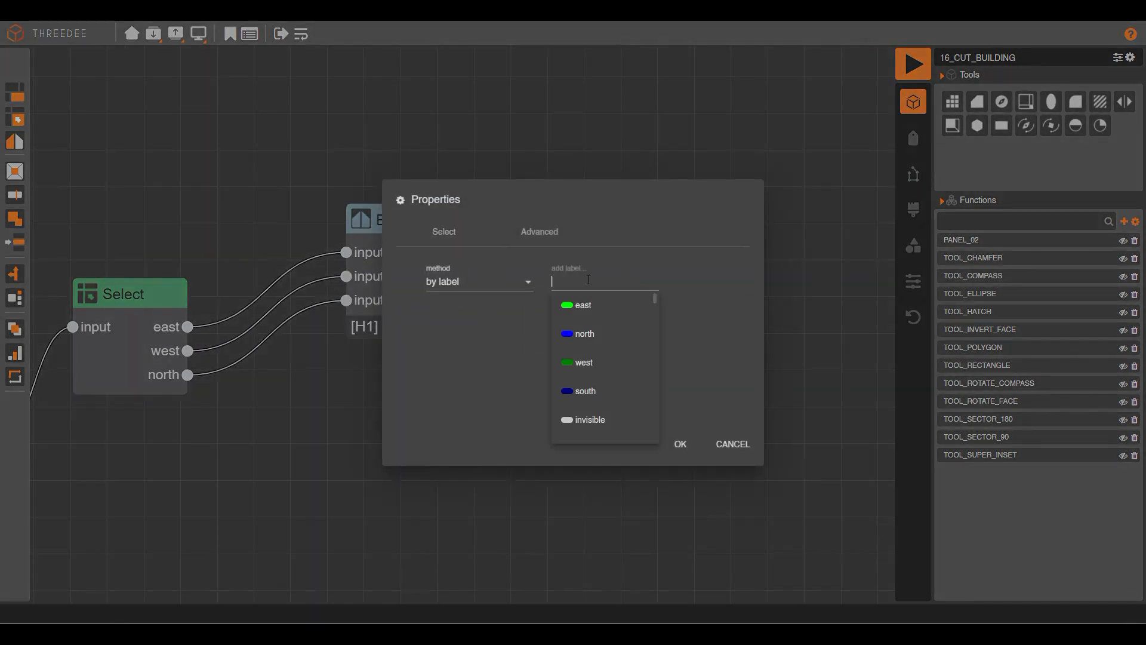
left_click(603, 360)
left_click(587, 284)
left_click(600, 335)
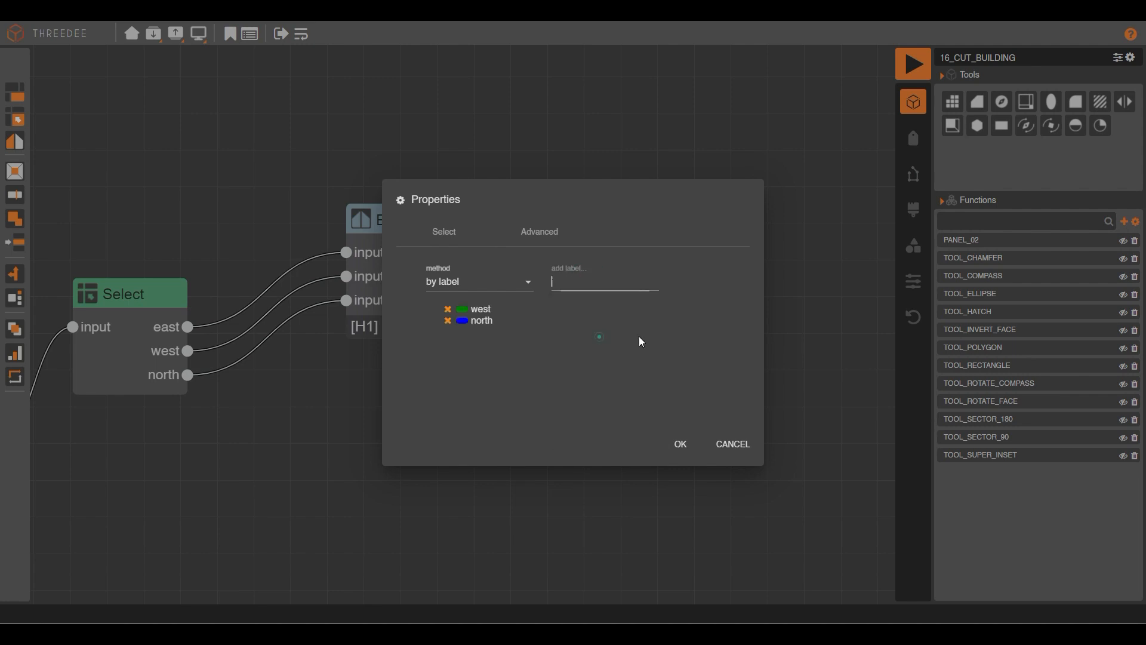
left_click(680, 443)
Create a graph variable H2 with value 15, range 30 and step 3.
left_click(397, 123)
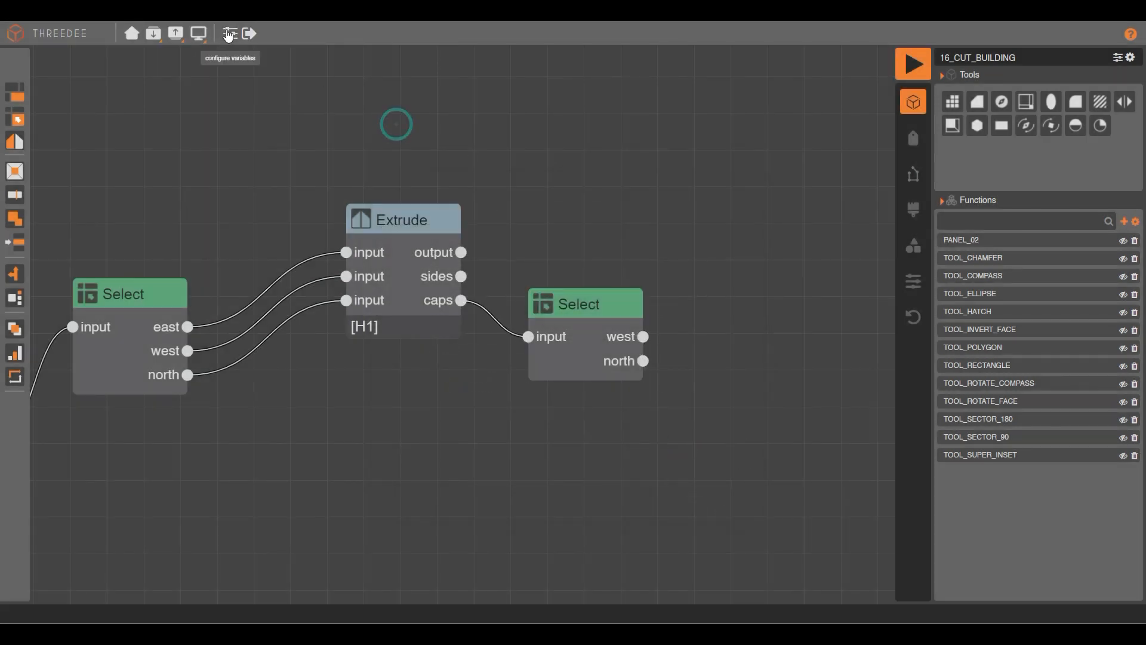
left_click(228, 34)
left_click(458, 279)
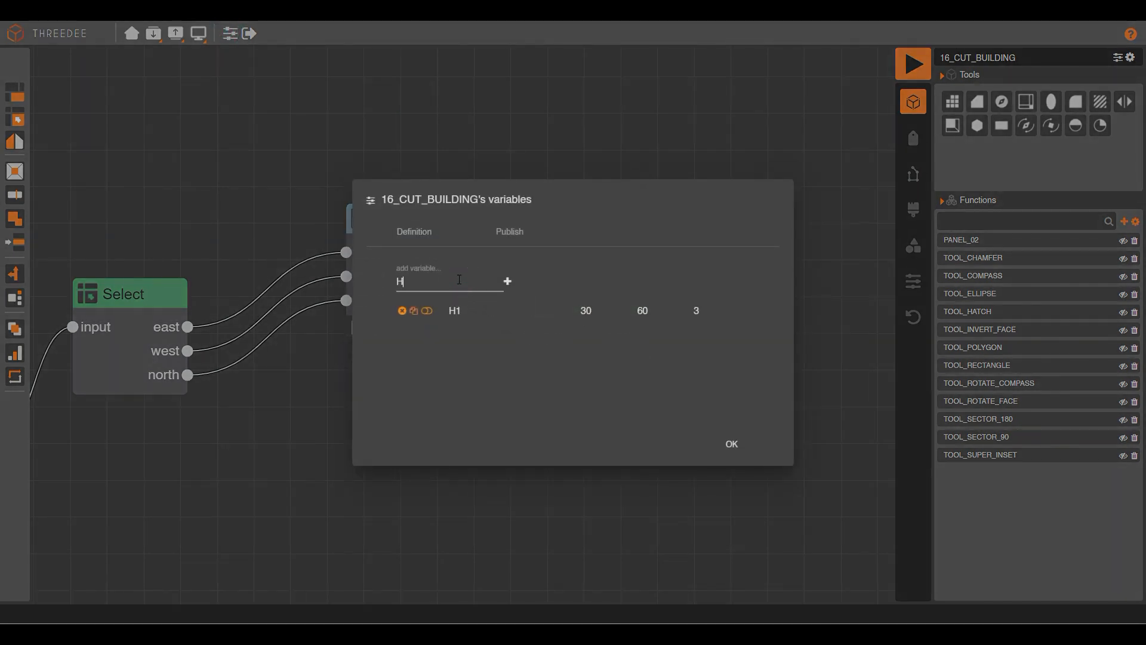
type("H2")
left_click(507, 281)
left_click(593, 325)
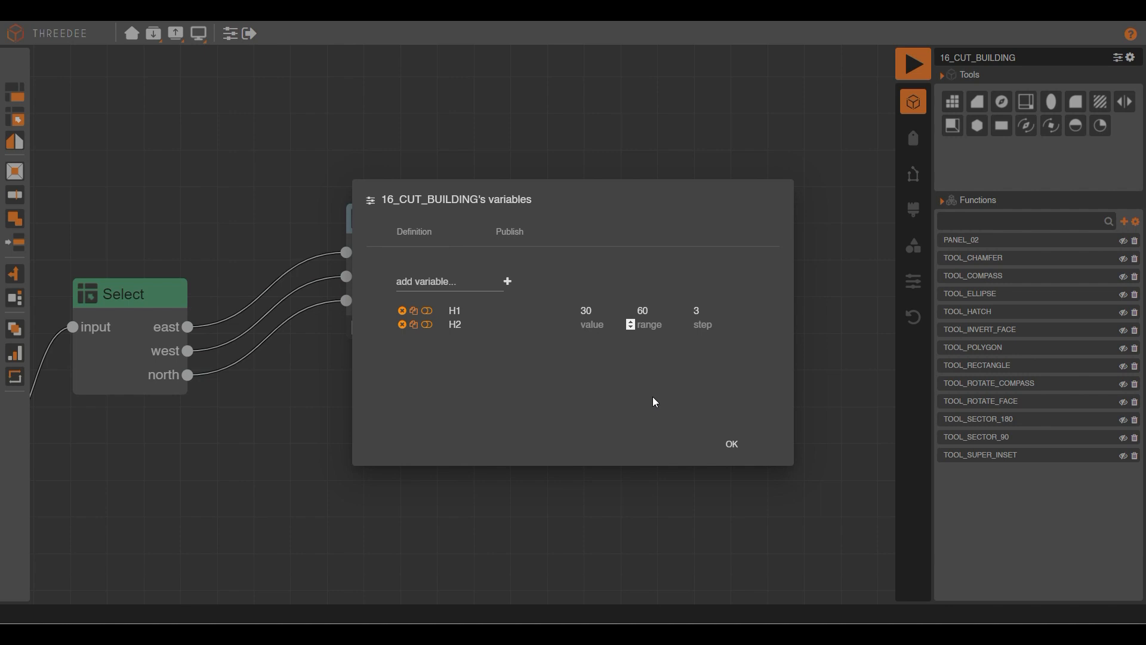
type("15")
left_click(649, 324)
type("30")
left_click(707, 328)
Create a graph variable H3 with value 15, range 30 and step 3.
left_click(431, 283)
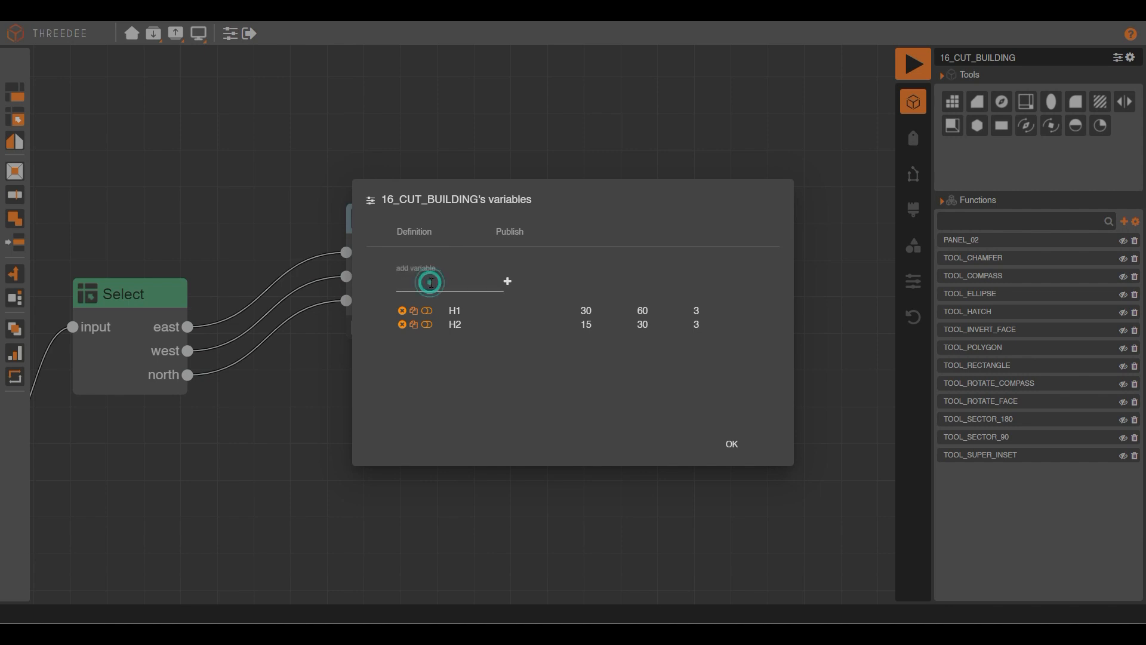
left_click(507, 282)
type("15")
left_click(656, 338)
type("30")
left_click(702, 337)
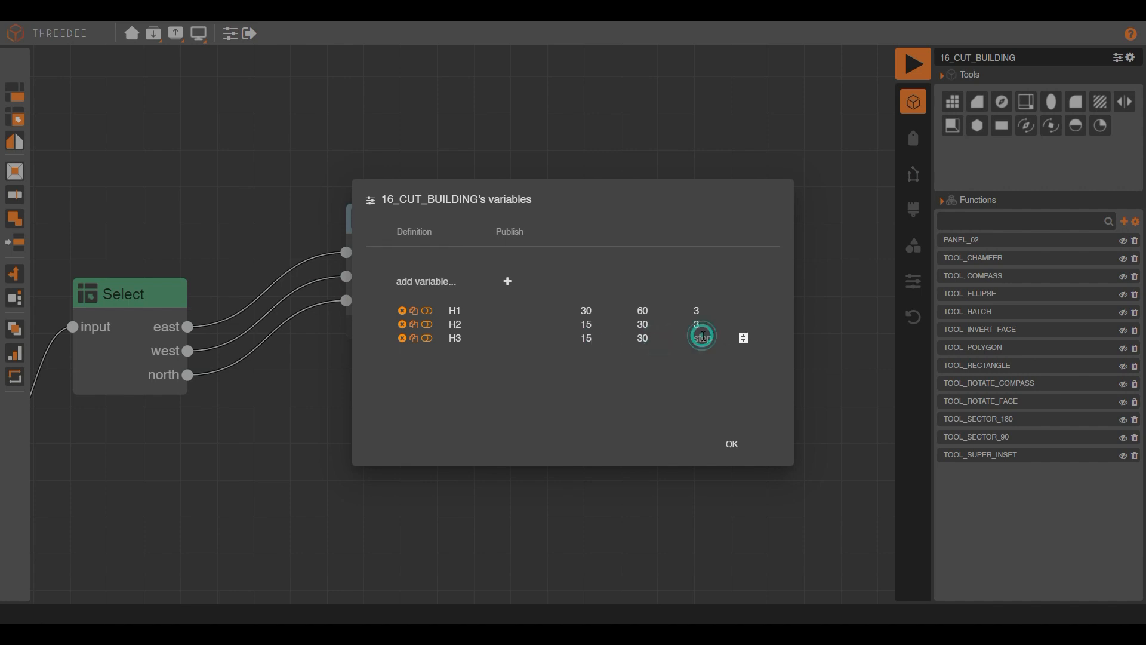
type("3")
left_click(733, 446)
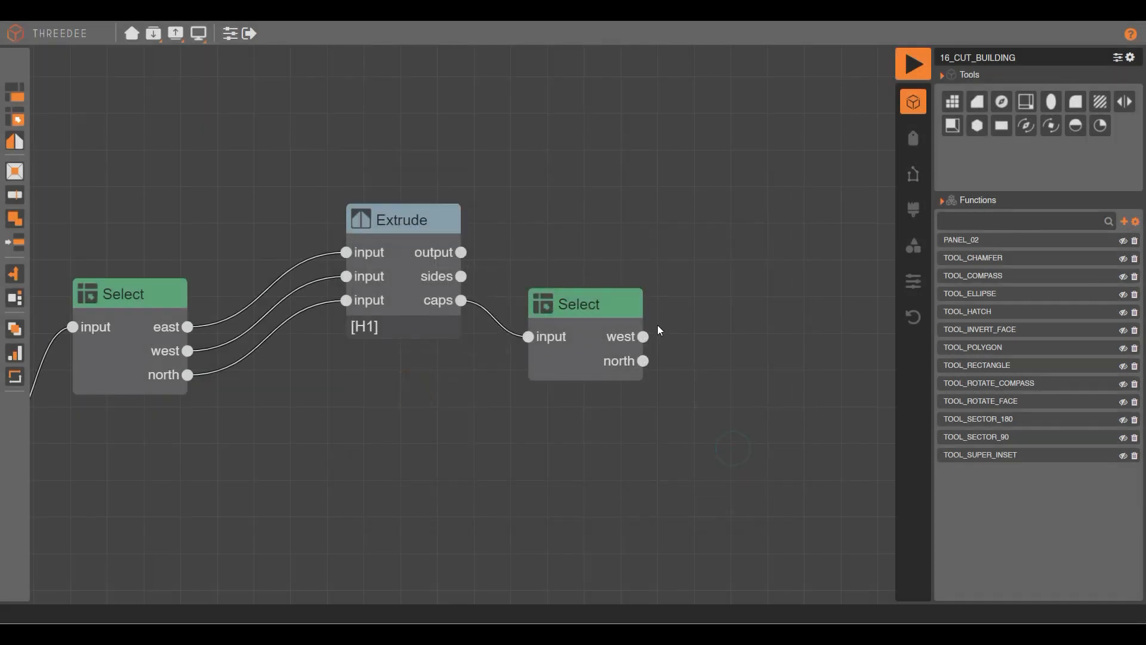
left_click_drag(647, 337, 728, 260)
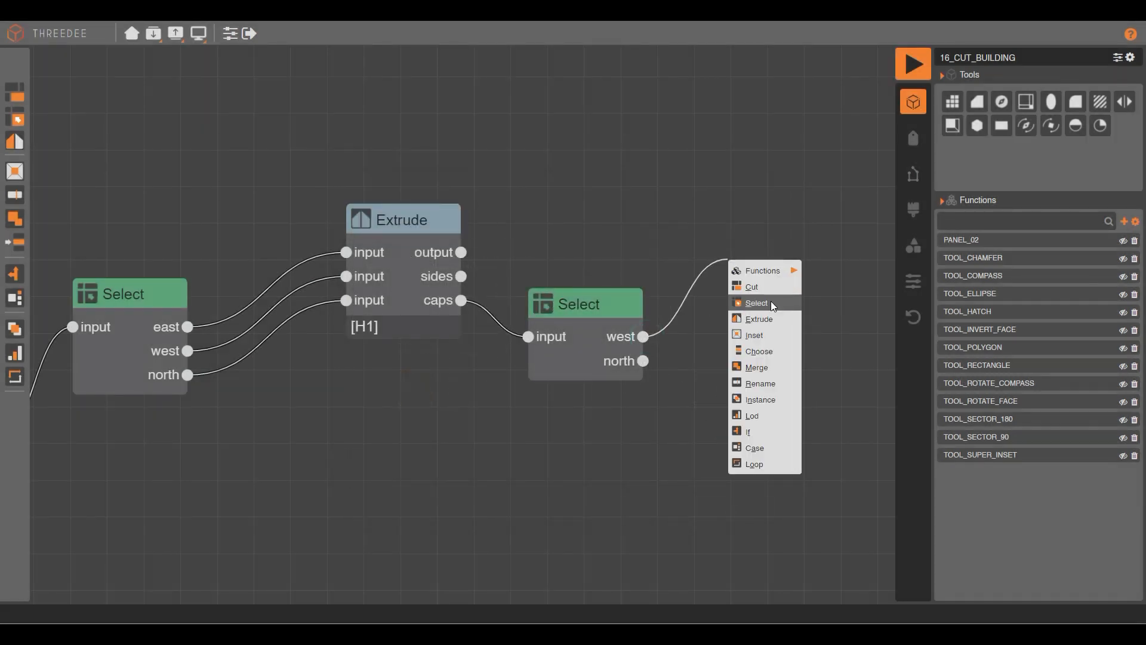
left_click(640, 214)
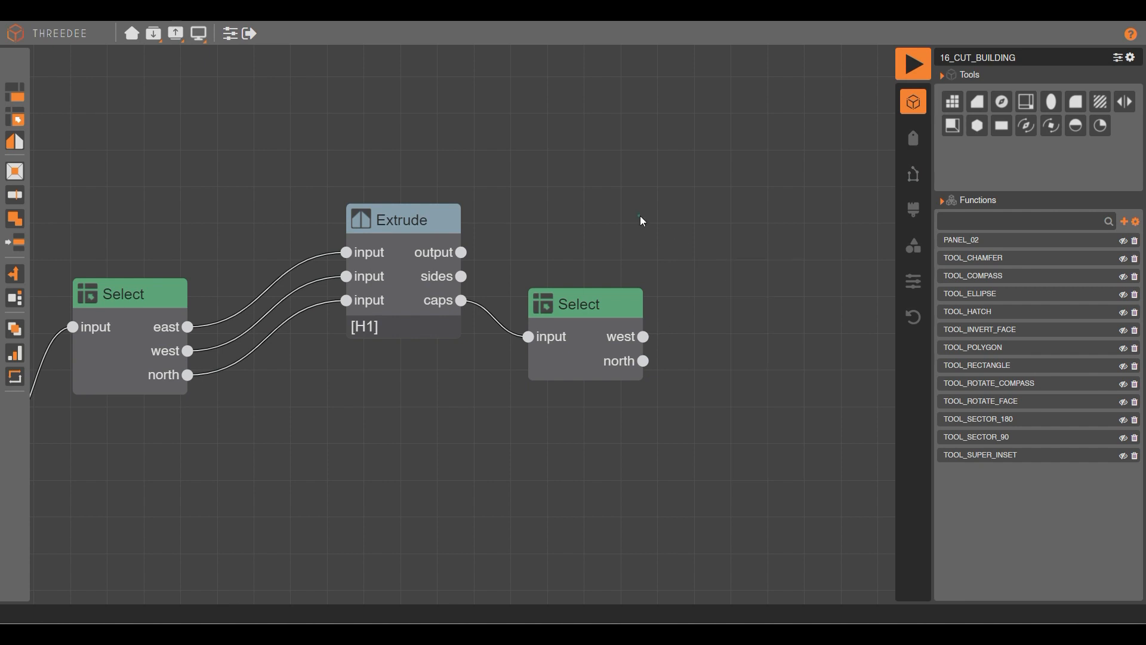
Add a Rename node to the caps Select node's west output that manually converts the invisible label into west.
left_click_drag(643, 338, 690, 259)
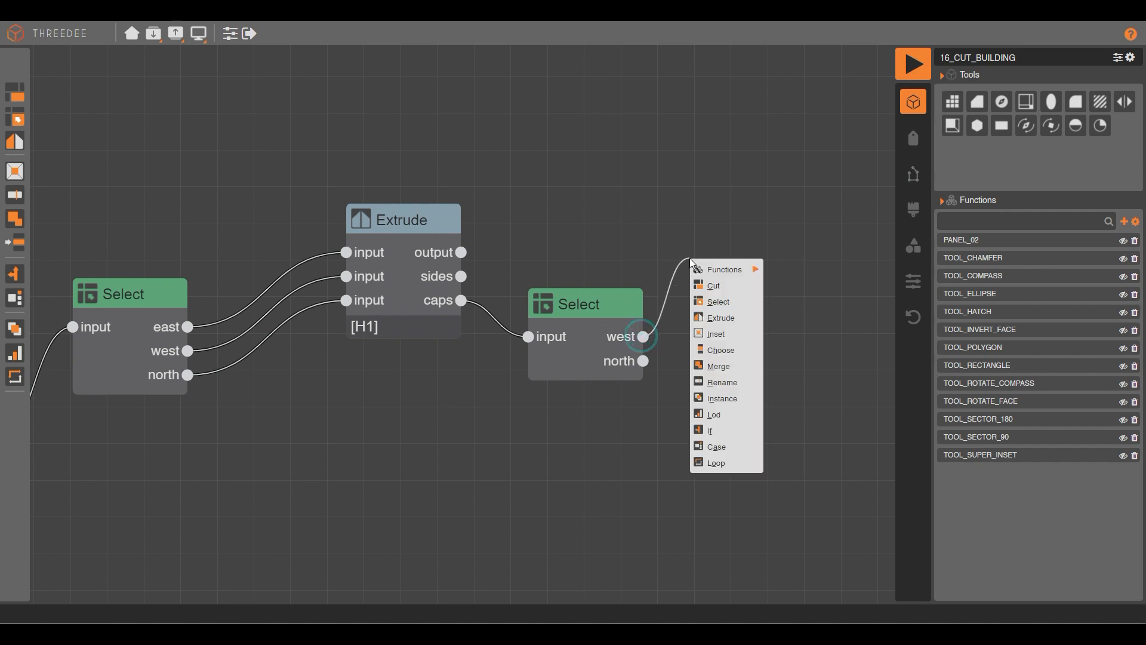
left_click(743, 382)
left_click(584, 282)
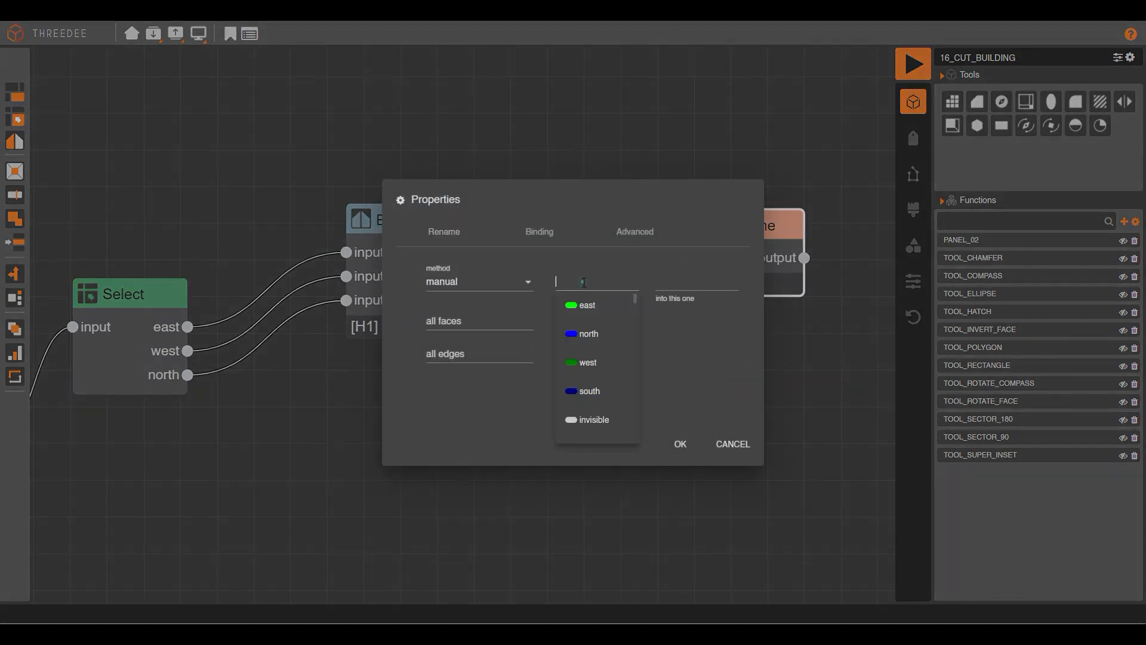
left_click(605, 419)
left_click(683, 285)
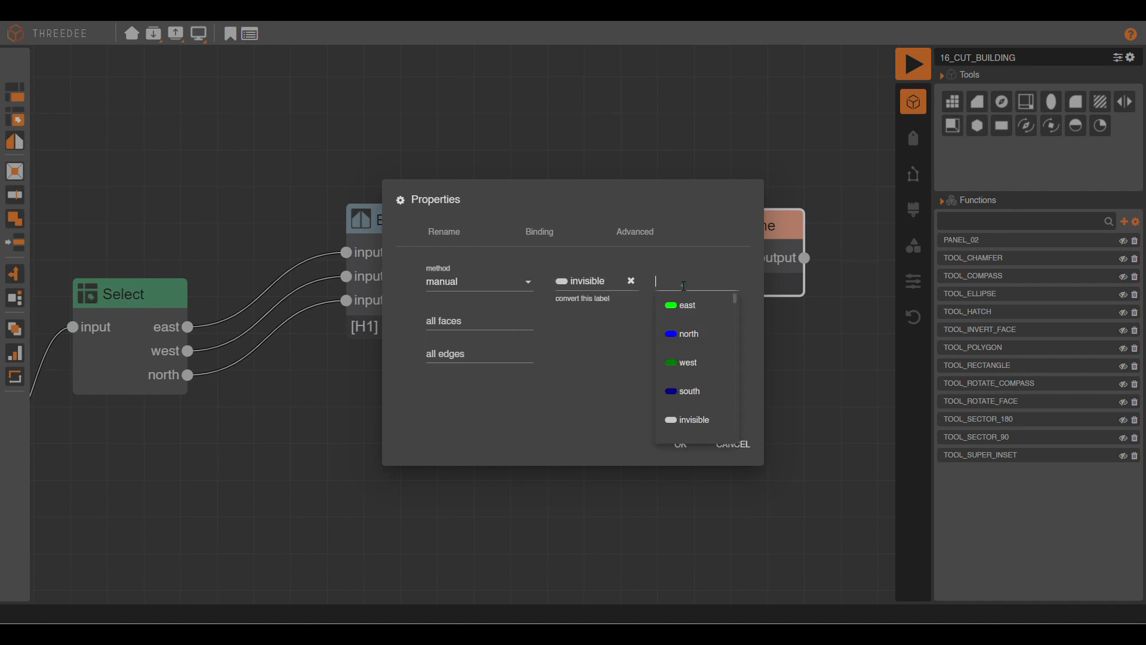
left_click(685, 358)
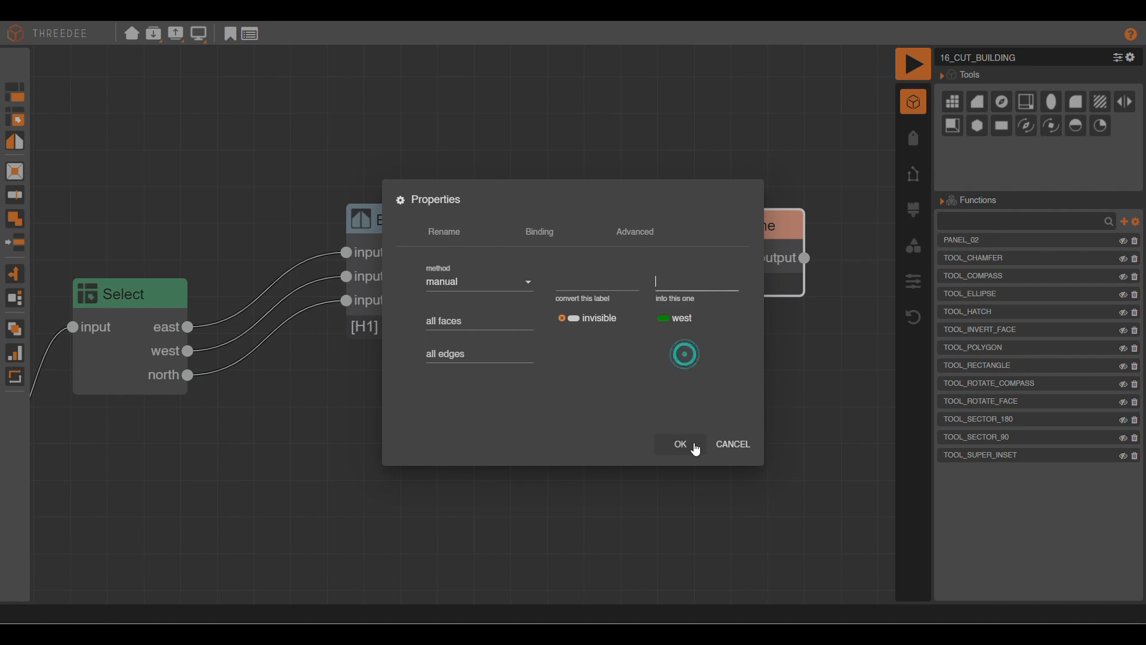
left_click(692, 444)
Add a second input to the Rename node and connect the Select node's north output to it.
left_click_drag(759, 307, 494, 337)
right_click(466, 311)
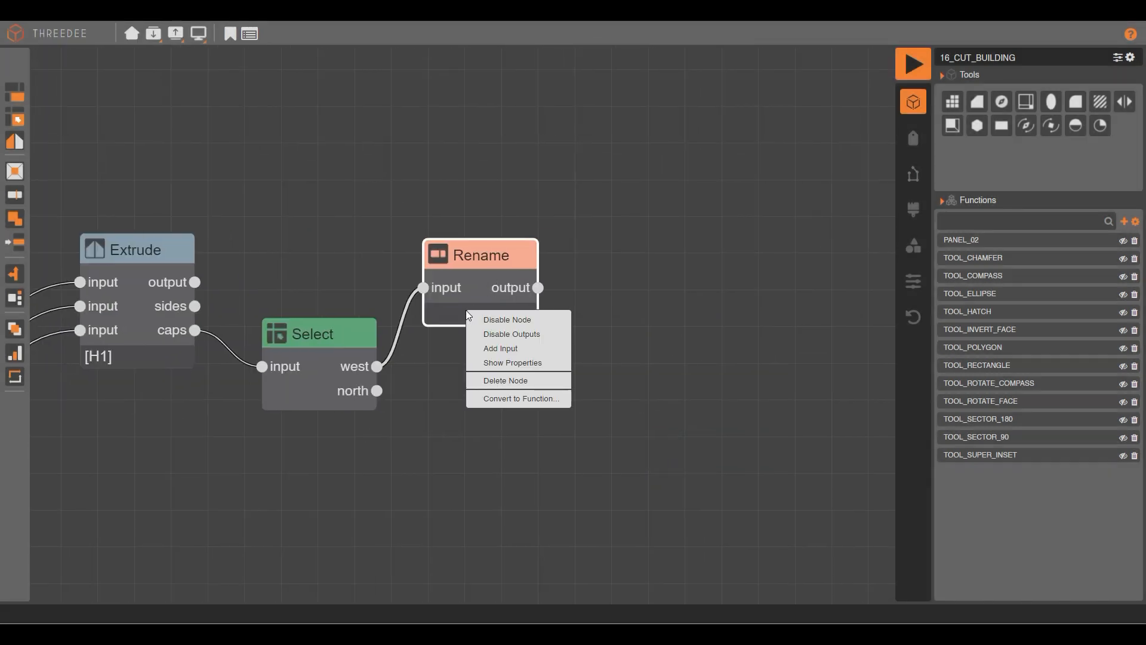
left_click(508, 352)
left_click_drag(376, 390, 423, 312)
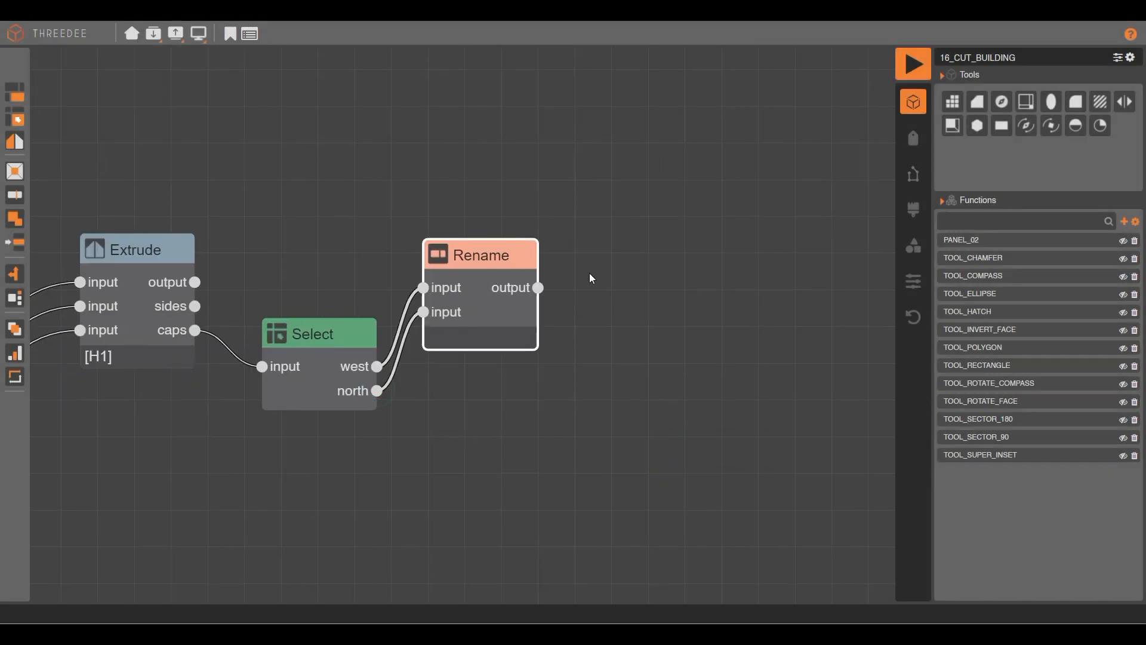
Add an Extrude node to the Rename node's output, using the amount method with the variable H2.
left_click_drag(537, 288, 592, 313)
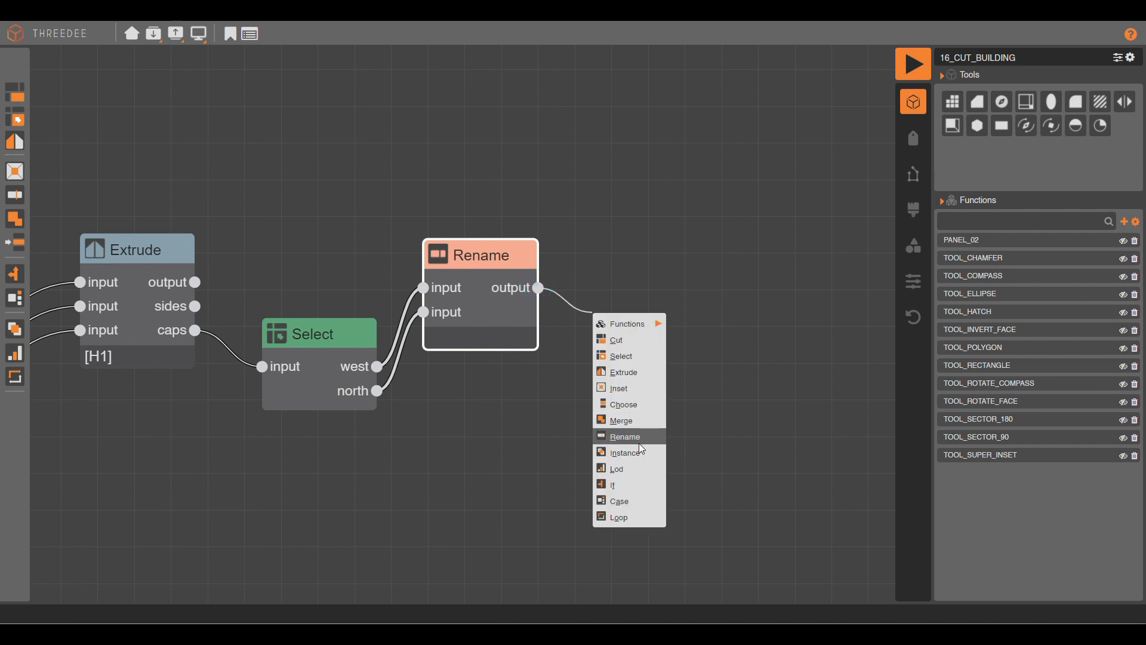
left_click(637, 372)
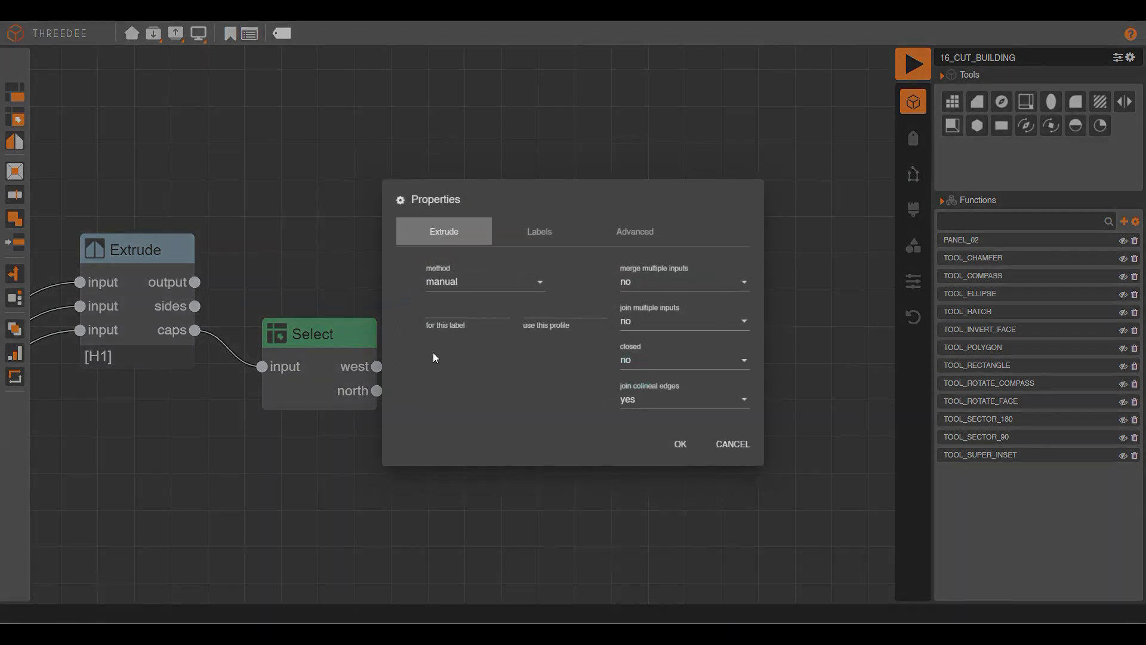
left_click(454, 285)
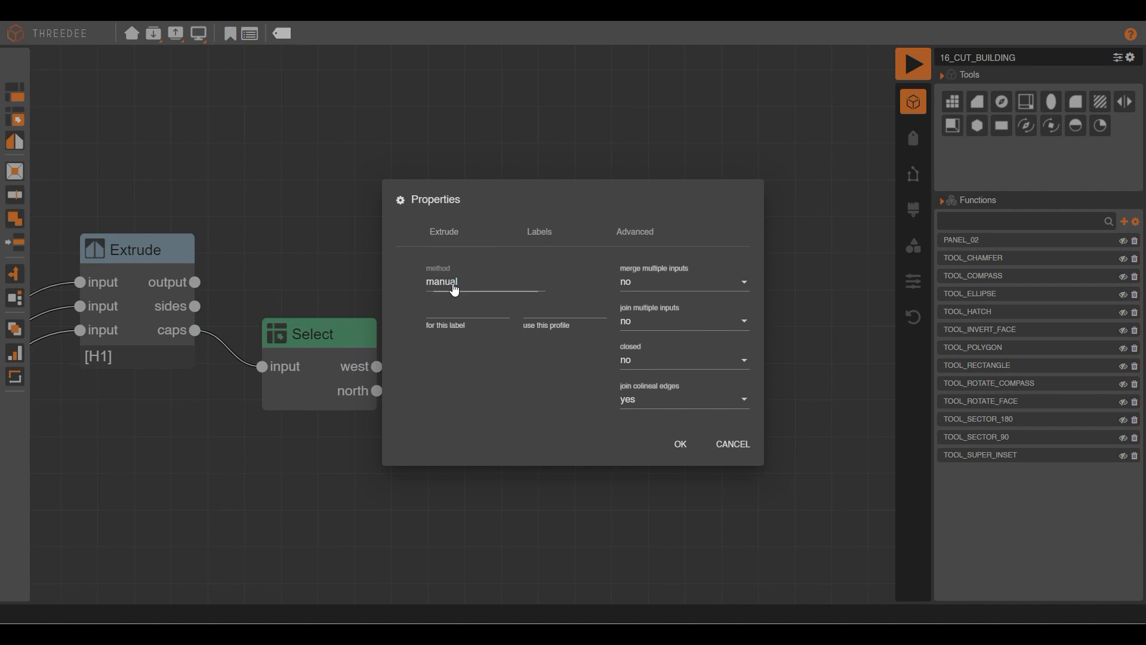
left_click(461, 308)
left_click(449, 321)
left_click(496, 366)
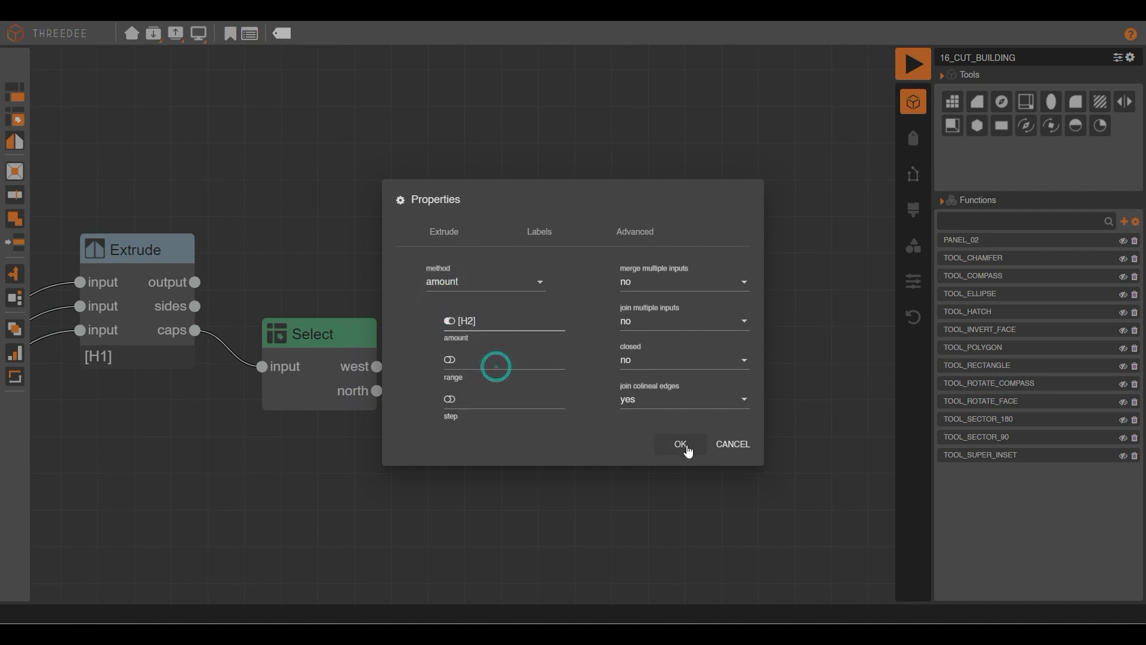
left_click(680, 443)
Add a Select node to the H2 Extrude node's caps output that selects by the label north.
left_click_drag(789, 388, 621, 330)
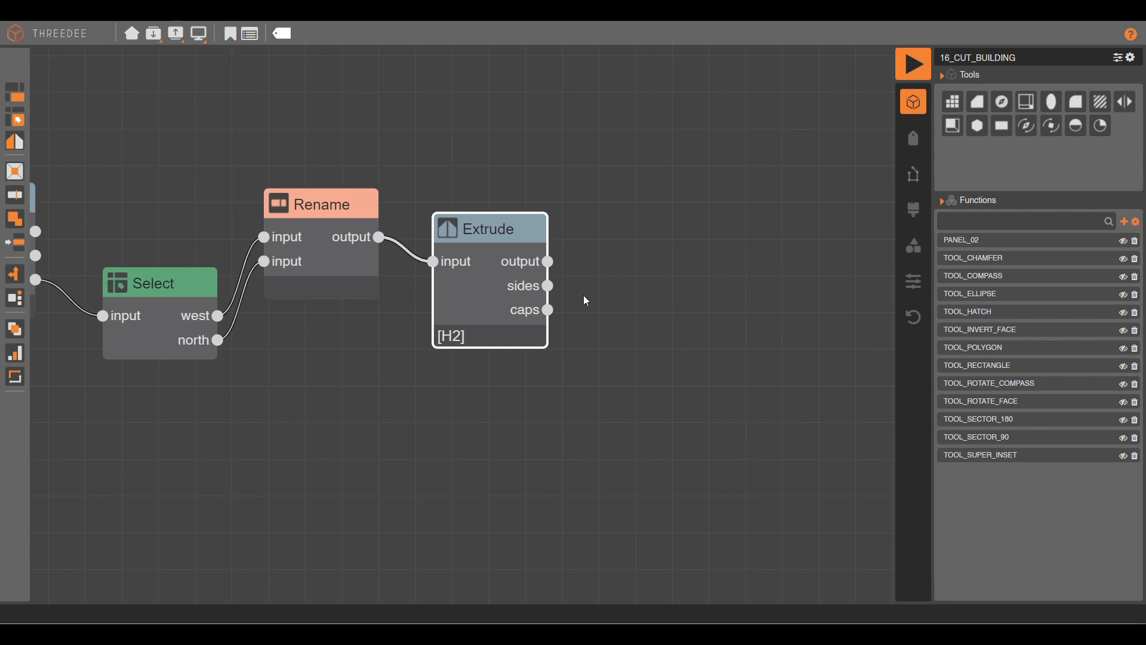
left_click_drag(548, 311, 606, 363)
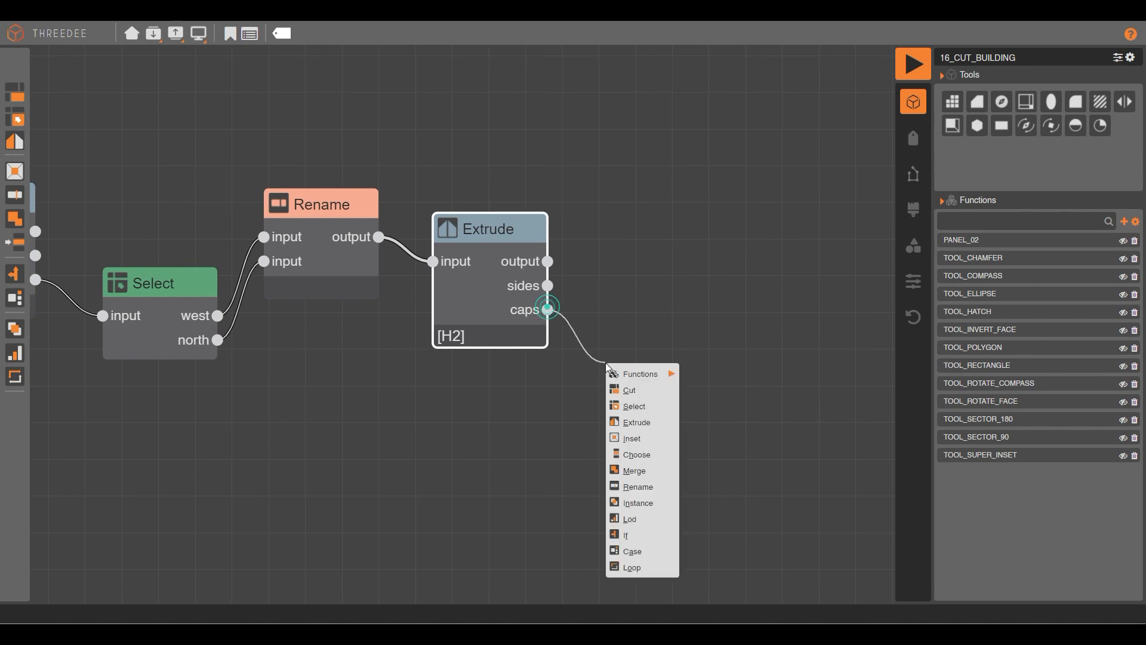
left_click(657, 406)
left_click(593, 281)
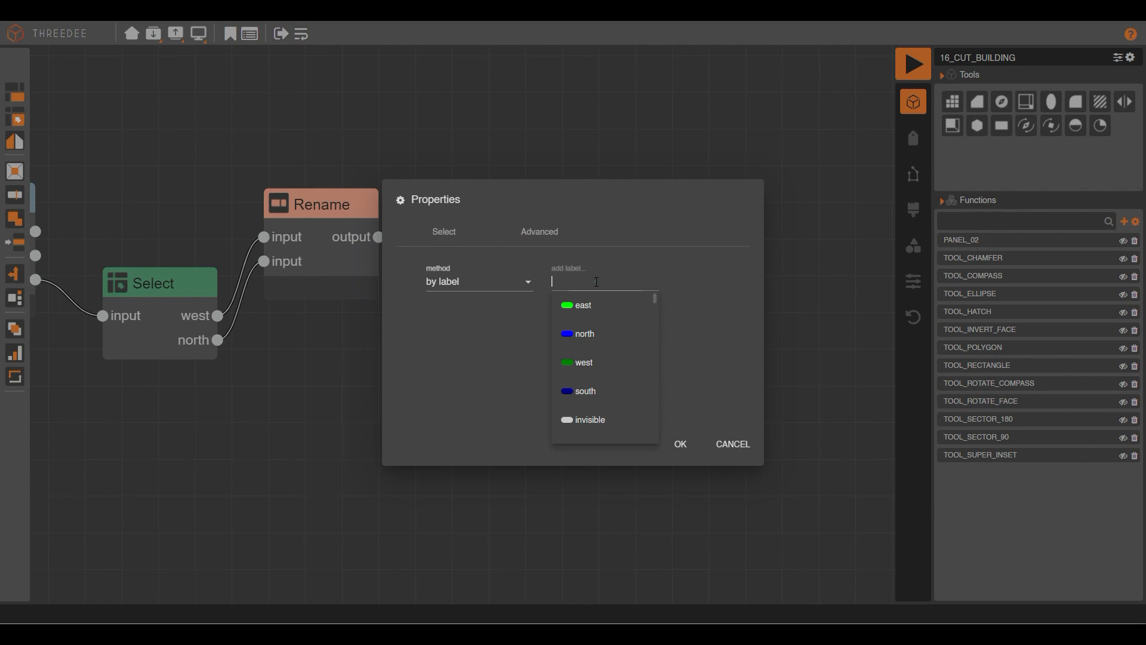
left_click(610, 332)
left_click(681, 442)
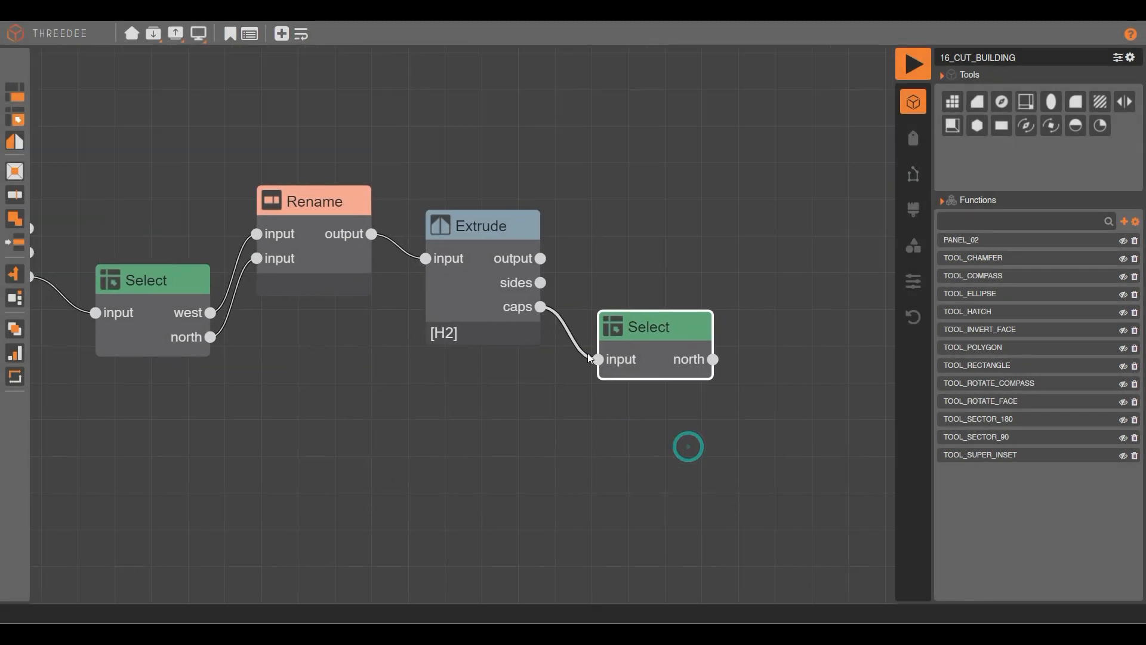
Add an Extrude node to the north output of the last Select node, using the amount method with the variable H3.
left_click_drag(493, 300, 566, 333)
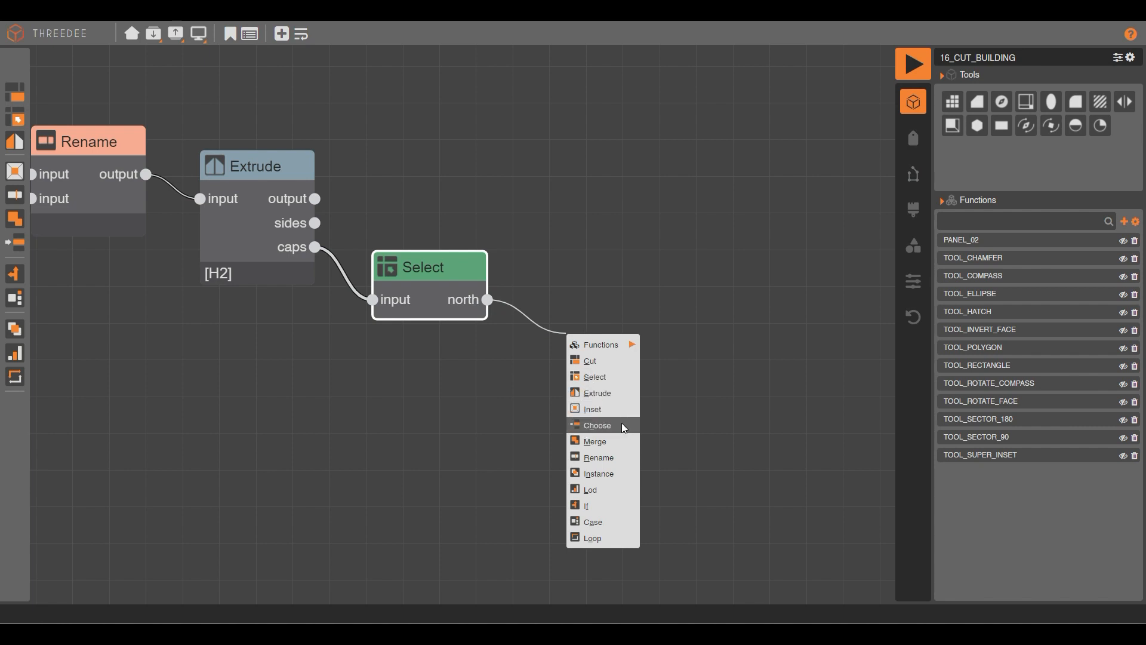
left_click(613, 391)
left_click(465, 293)
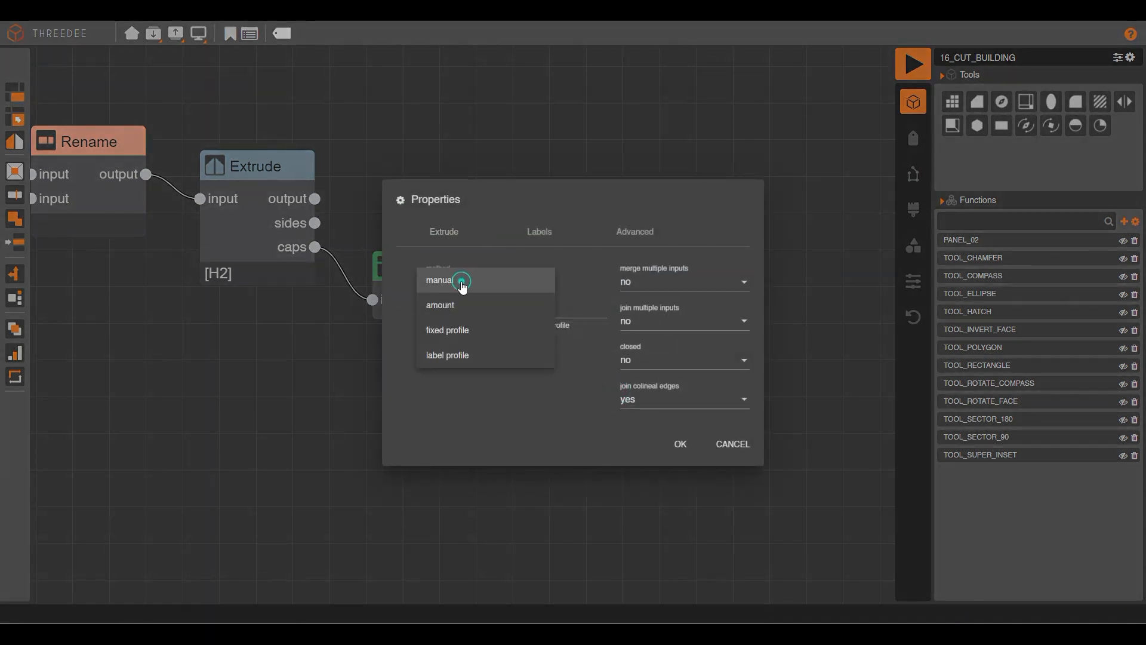
left_click(461, 308)
left_click(450, 321)
left_click(523, 321)
left_click(506, 398)
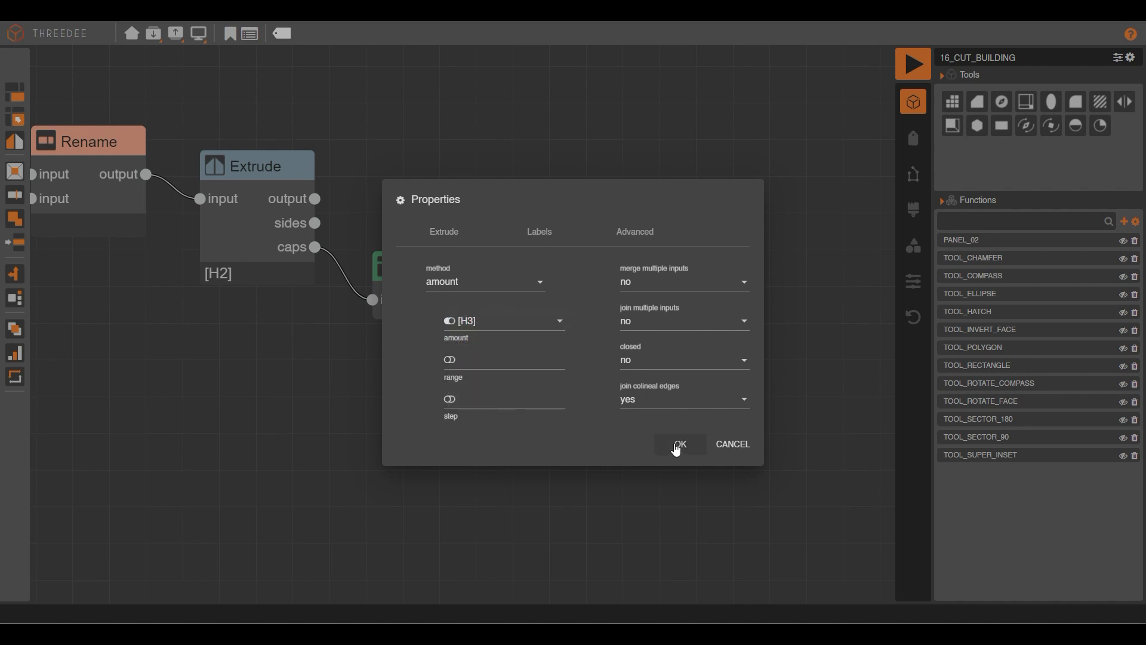
left_click(678, 444)
Render the graph and view the stacked building volumes from an angle.
left_click(911, 64)
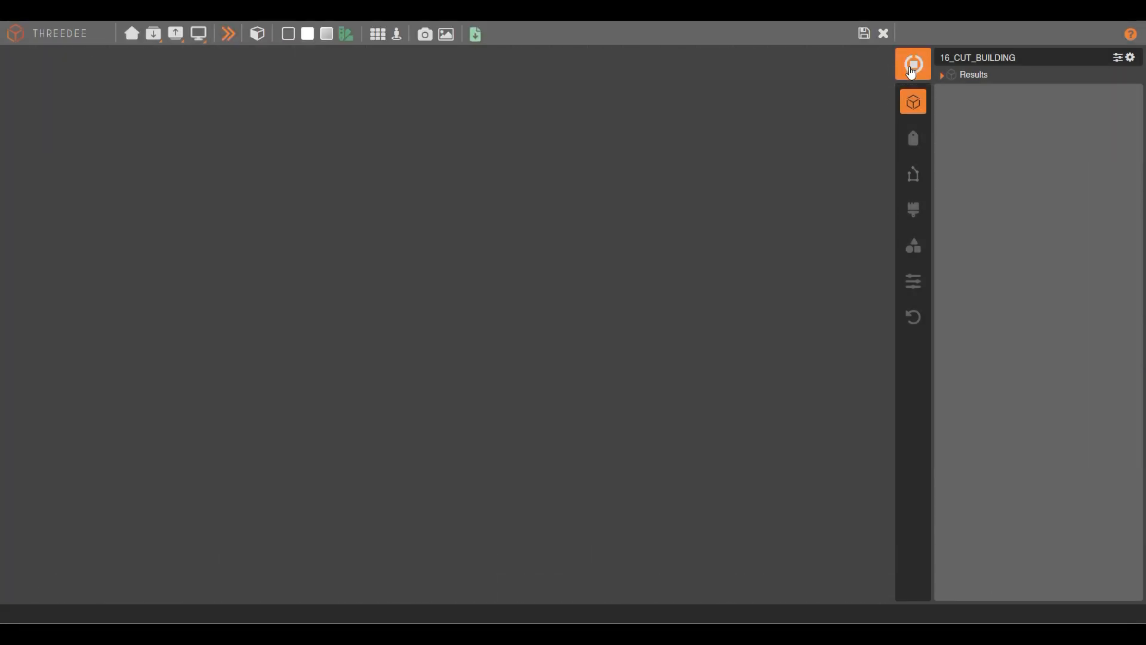
left_click_drag(501, 246, 578, 286)
left_click_drag(550, 343, 432, 419)
Generate a series of building variations and examine how the west, north and east volumes change.
left_click(230, 41)
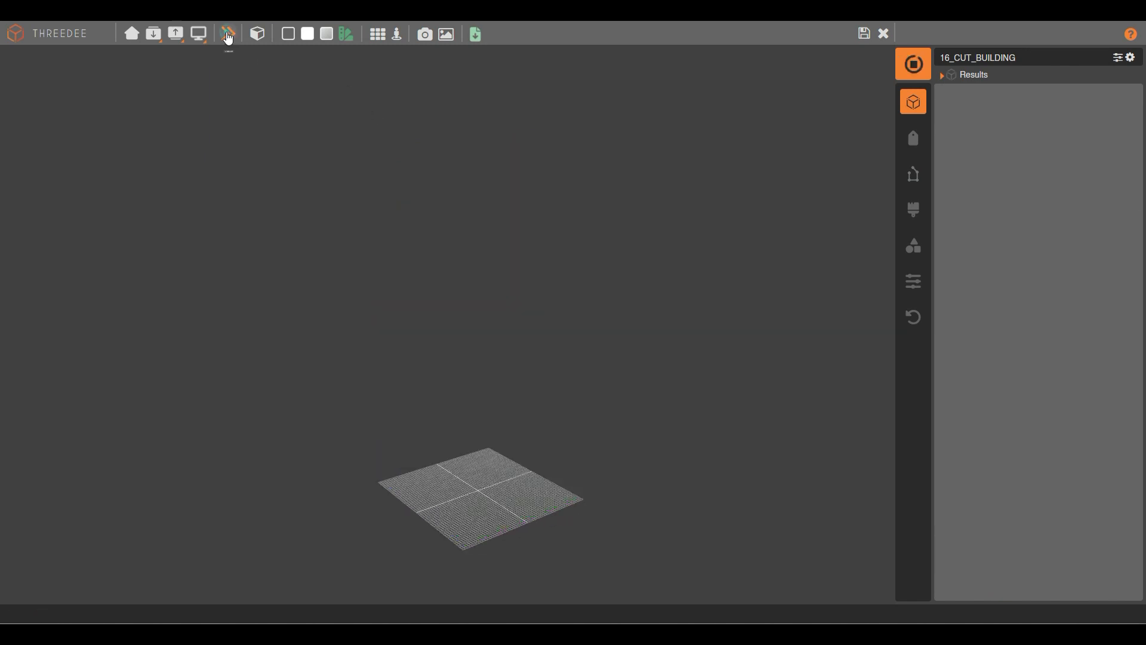
left_click(228, 38)
left_click(228, 39)
left_click(229, 38)
left_click(229, 38)
left_click(228, 39)
left_click(229, 38)
left_click_drag(450, 241, 521, 328)
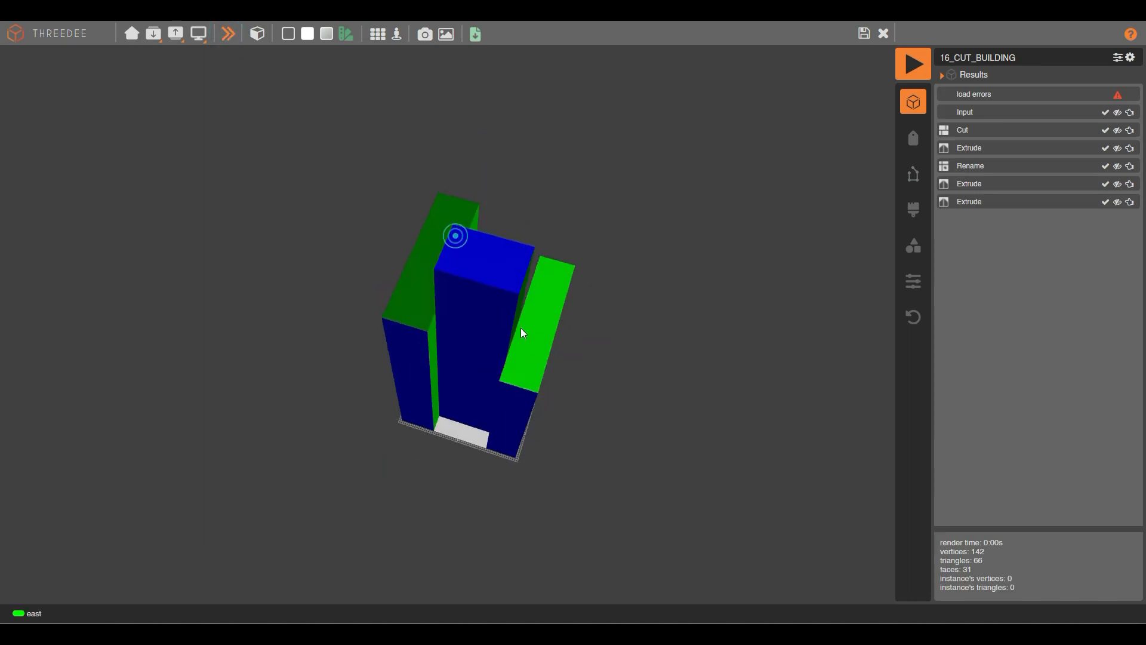
left_click(228, 38)
left_click(230, 38)
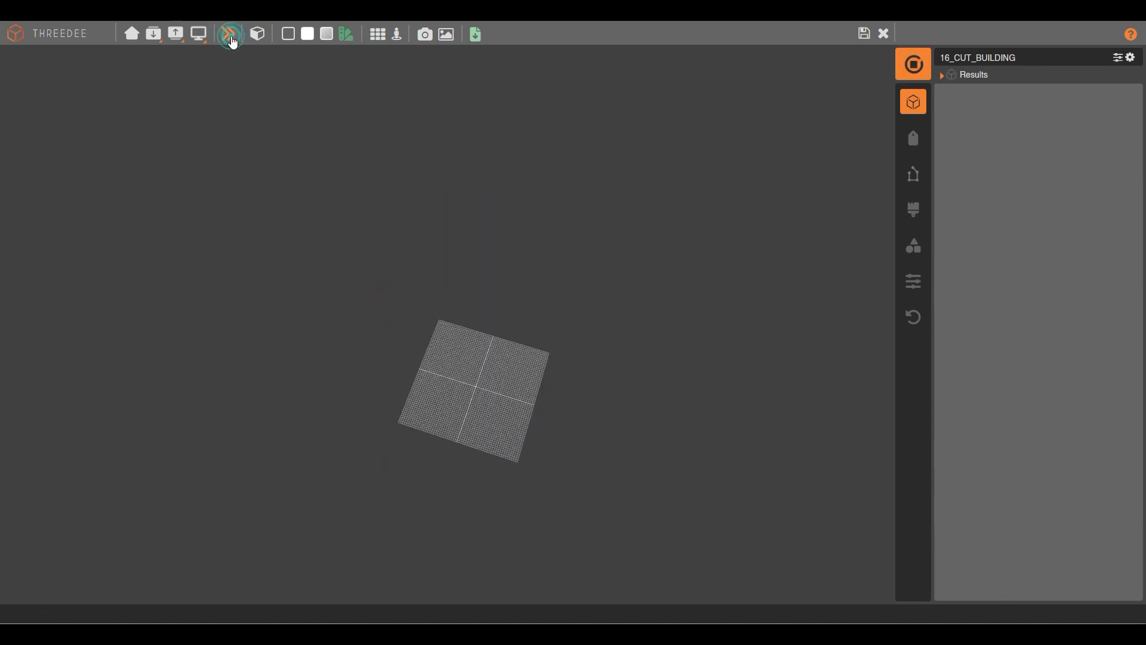
left_click(230, 39)
left_click(231, 38)
left_click(230, 39)
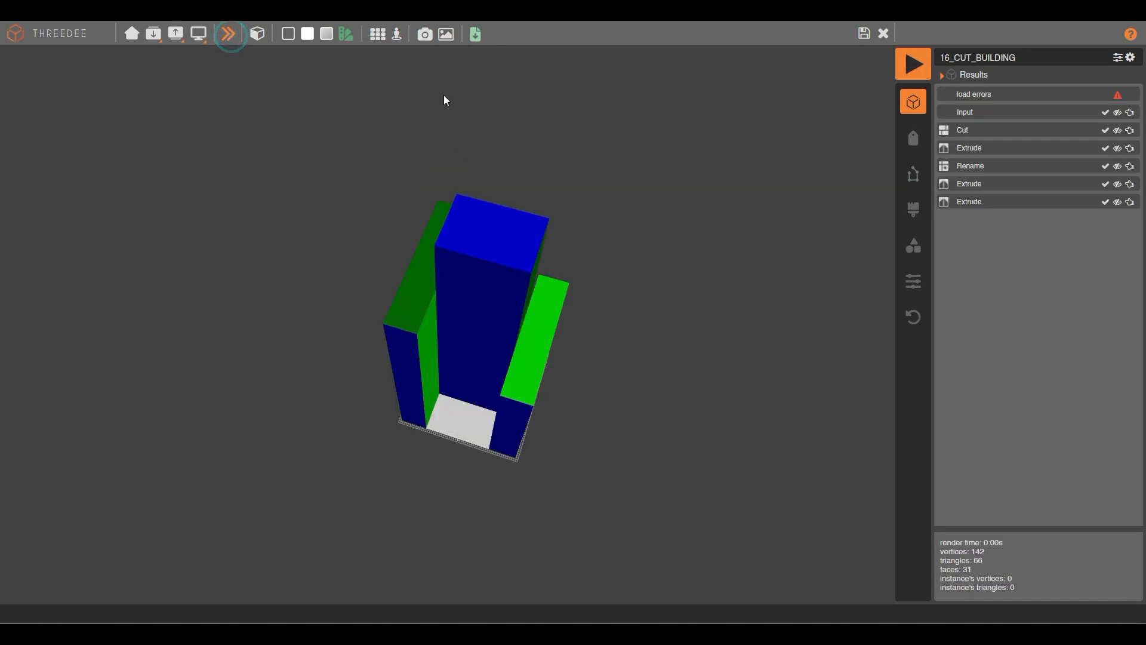
Close the render and move the Cut and Input nodes away from the first Select node to make room between them.
left_click(883, 34)
scroll(797, 228, "down", 3)
scroll(135, 313, "up", 5)
scroll(154, 328, "up", 2)
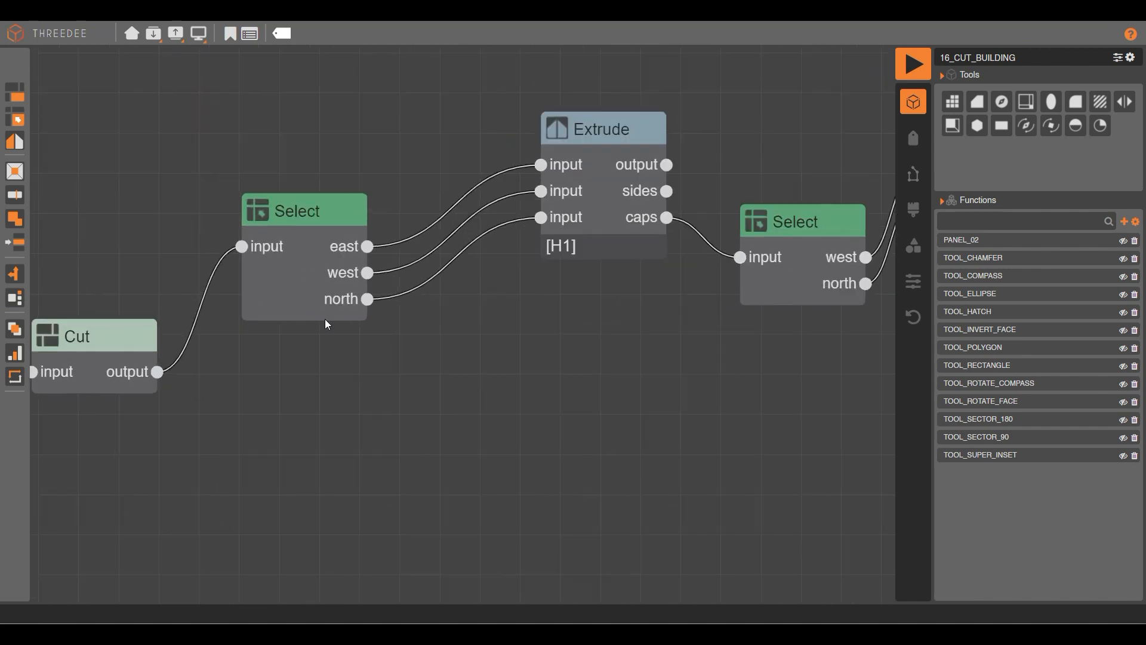
scroll(367, 328, "down", 5)
scroll(323, 342, "up", 3)
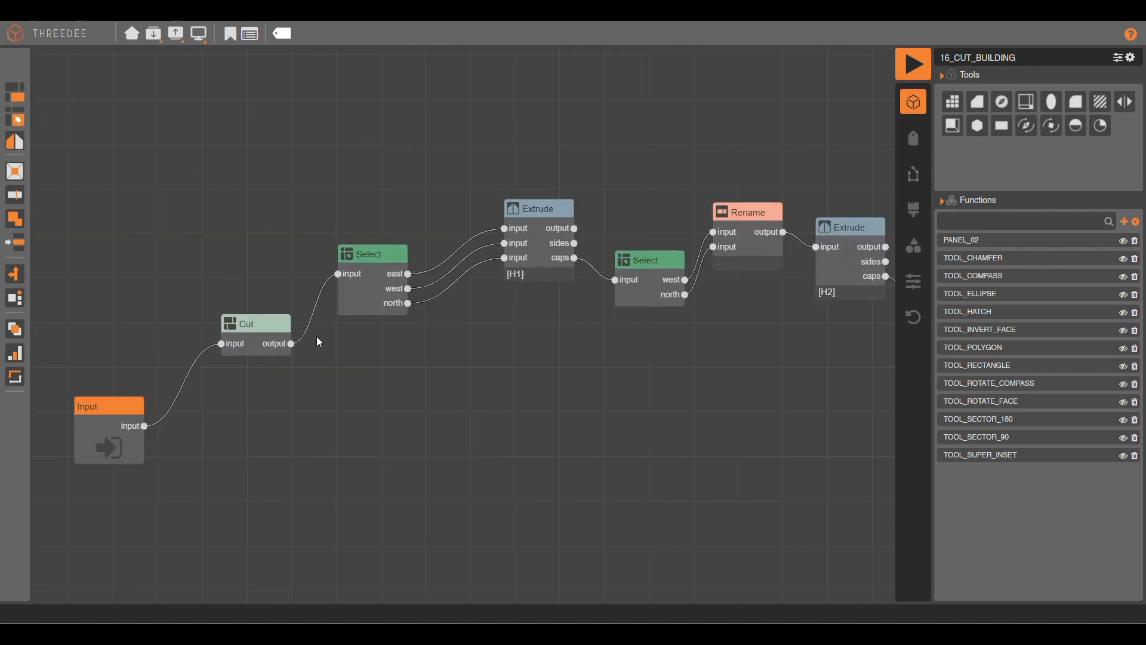
left_click_drag(263, 325, 239, 371)
left_click_drag(249, 446, 129, 375)
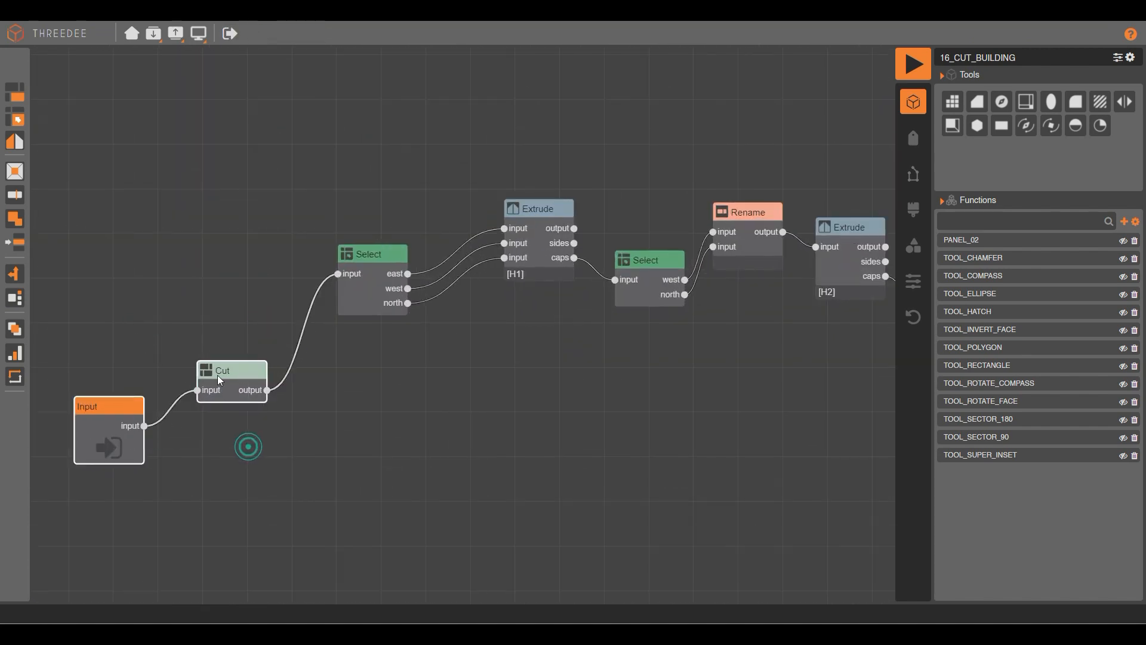
left_click_drag(242, 384, 134, 346)
scroll(172, 354, "up", 2)
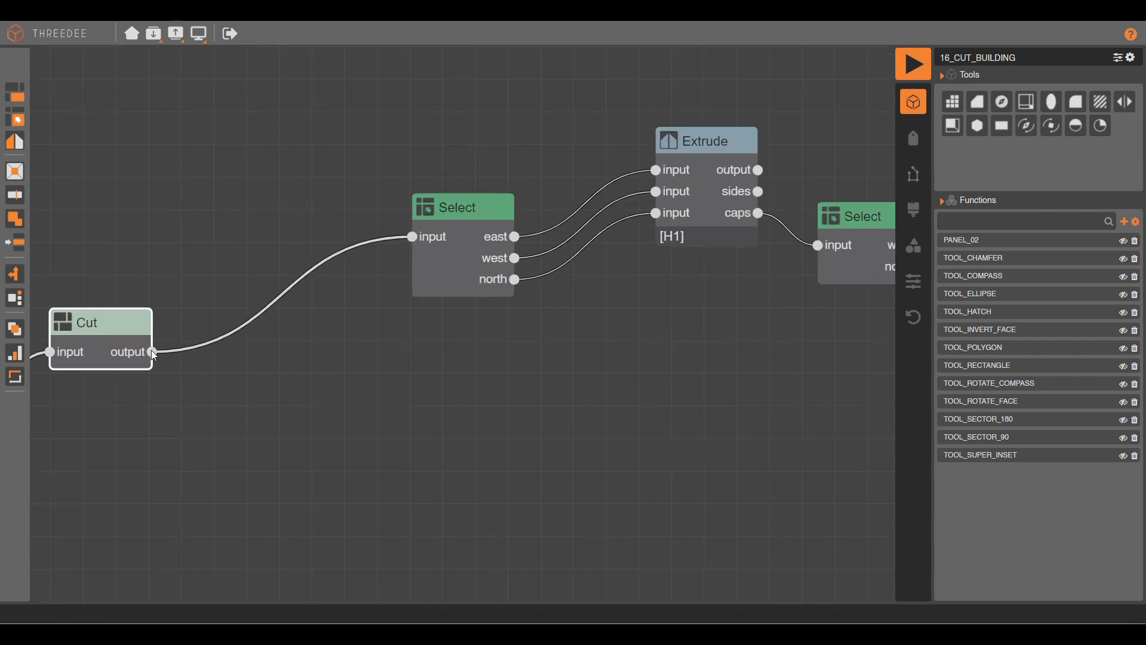
Check the Cut node's face layout and connect a new Rename node with the manual method to its output instead of the Select node.
double_click(113, 339)
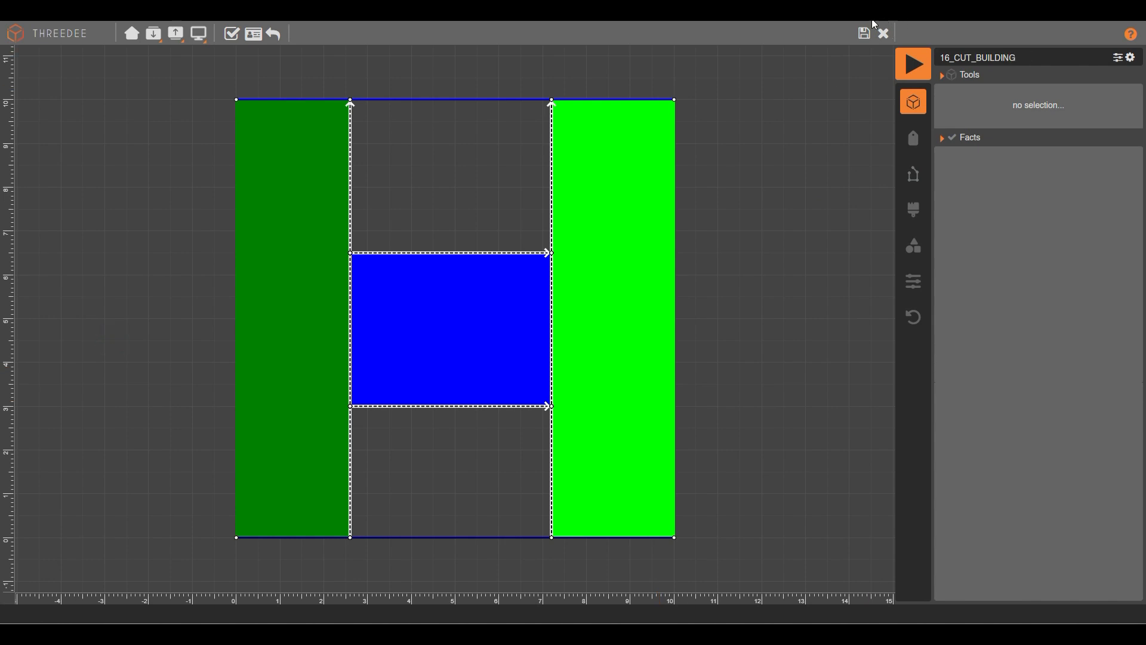
left_click(860, 42)
scroll(162, 351, "up", 2)
left_click_drag(149, 356, 288, 211)
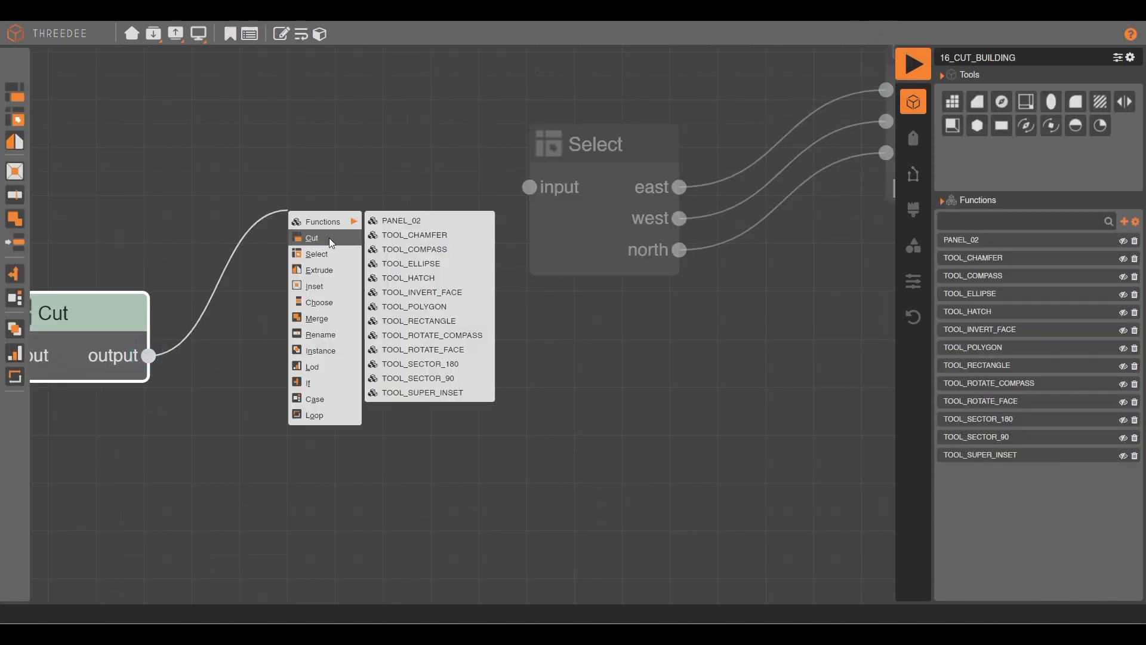
left_click(332, 335)
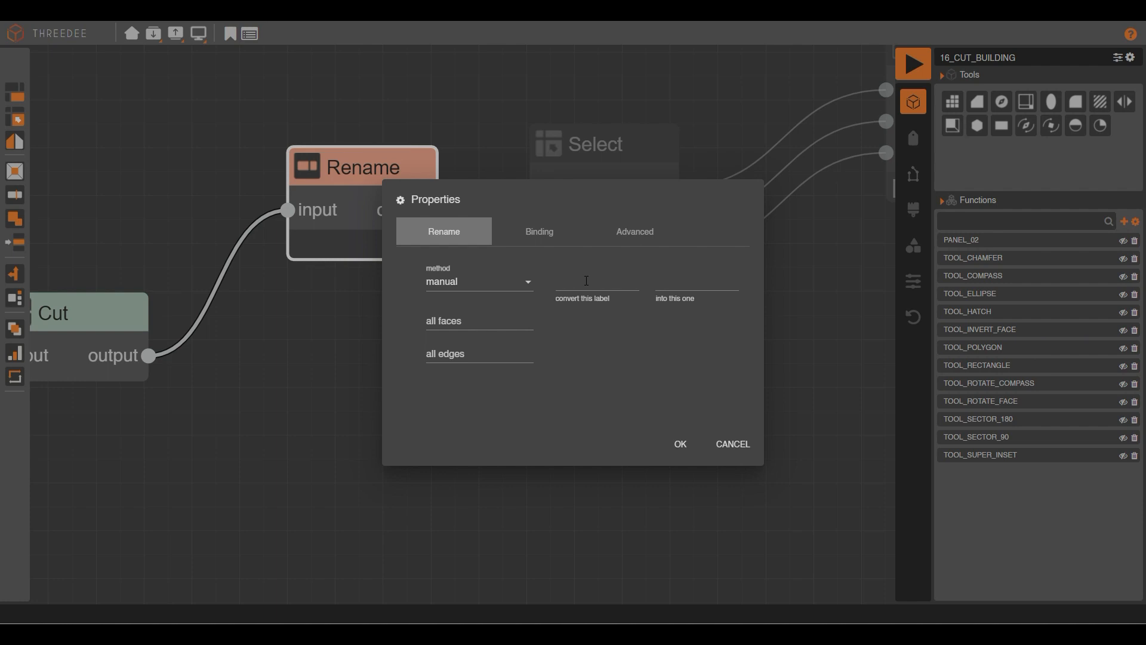
left_click(679, 443)
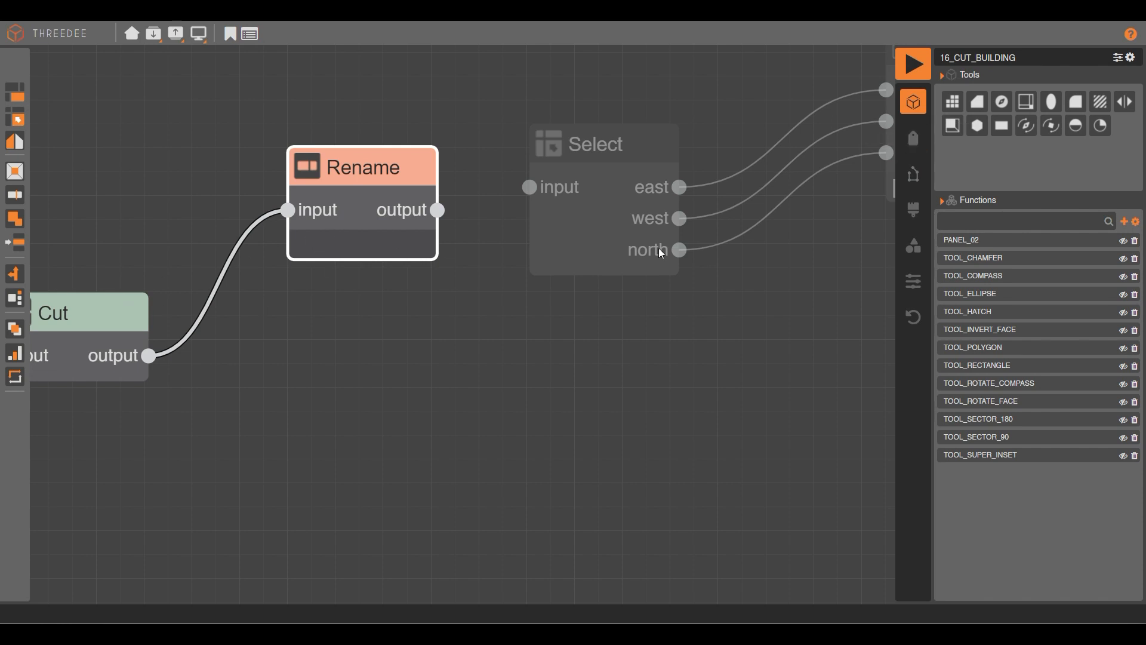
Create a new label named 1 with the default settings.
left_click(907, 148)
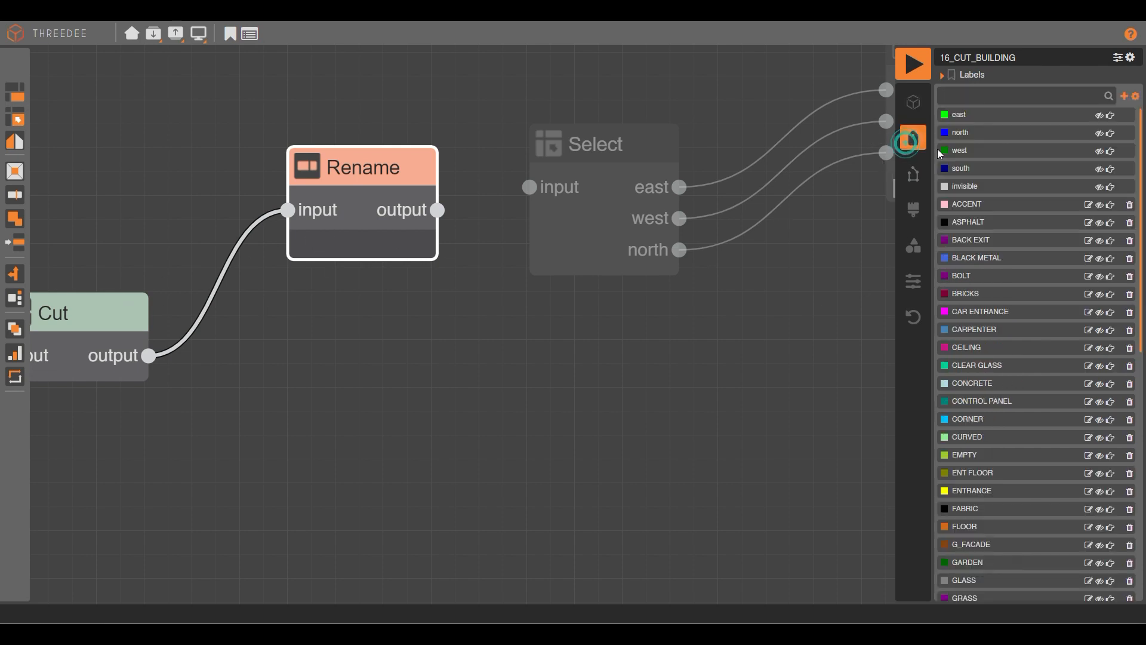
left_click(957, 89)
type("1")
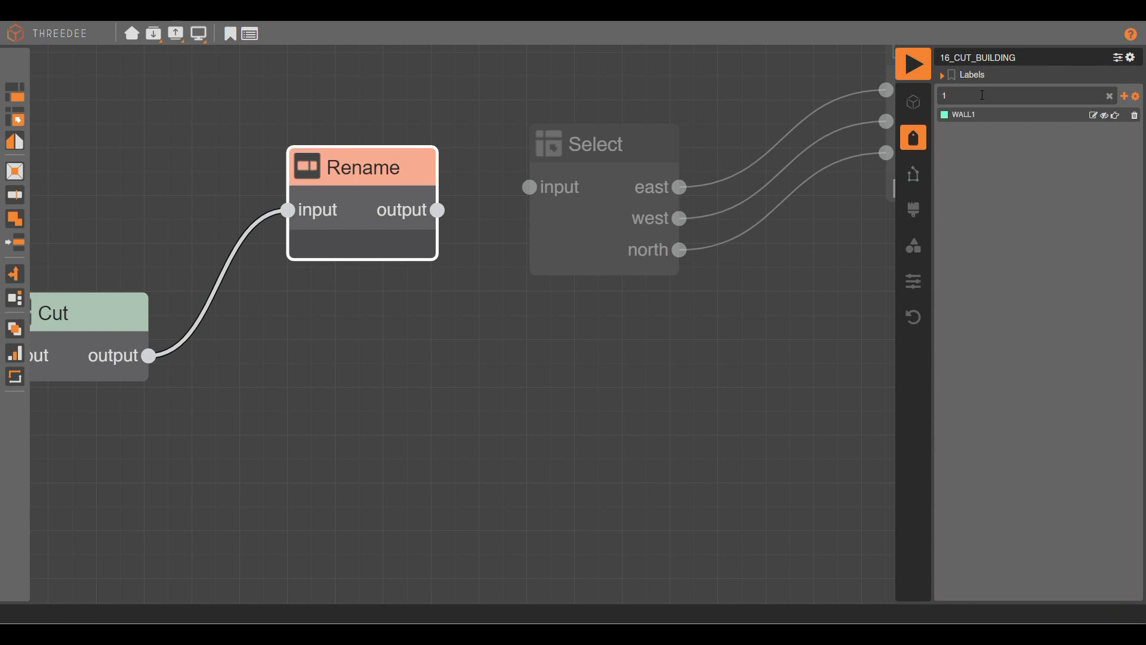
left_click(1125, 96)
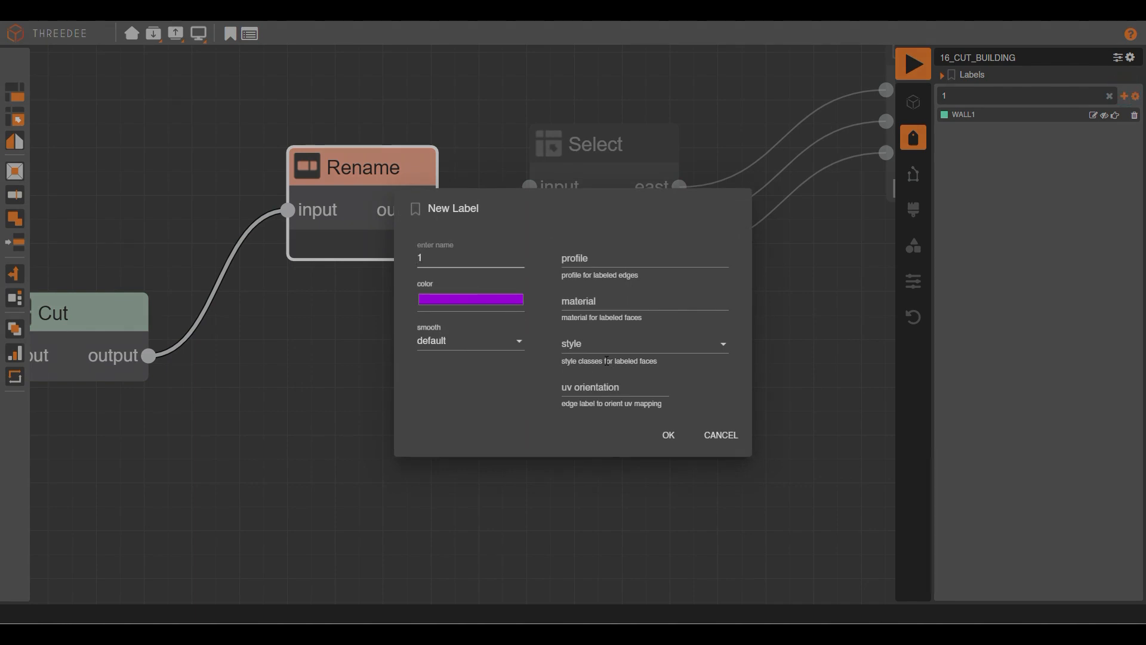
left_click(669, 436)
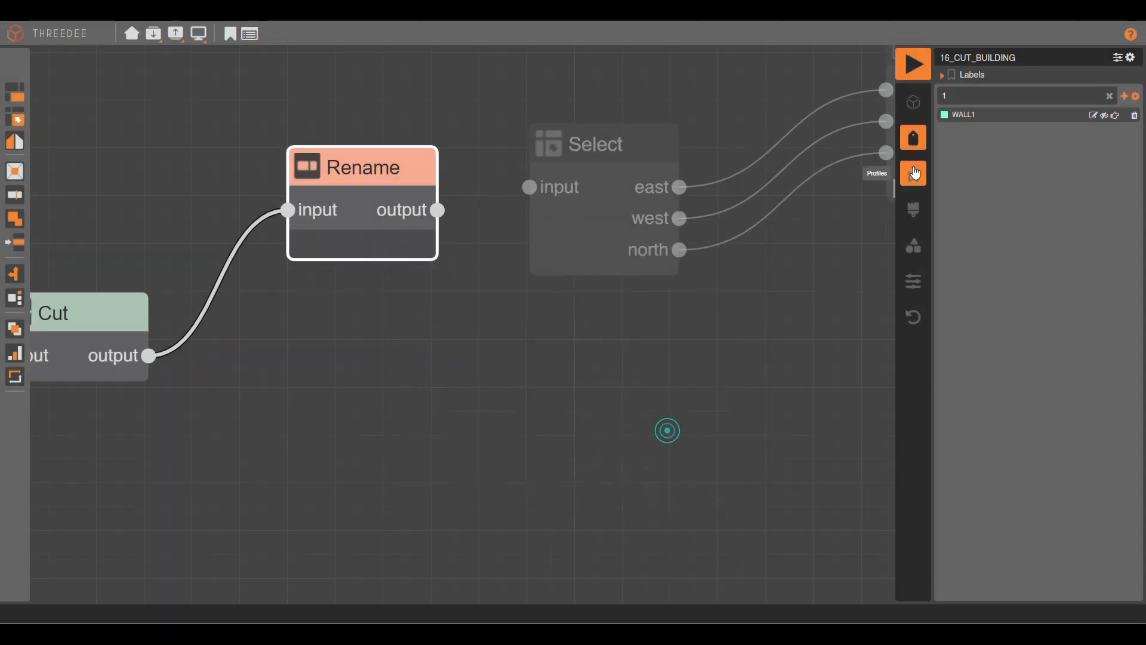
Create two more labels named 2 and 3 with the default settings.
left_click(1124, 97)
left_click(506, 268)
type("2")
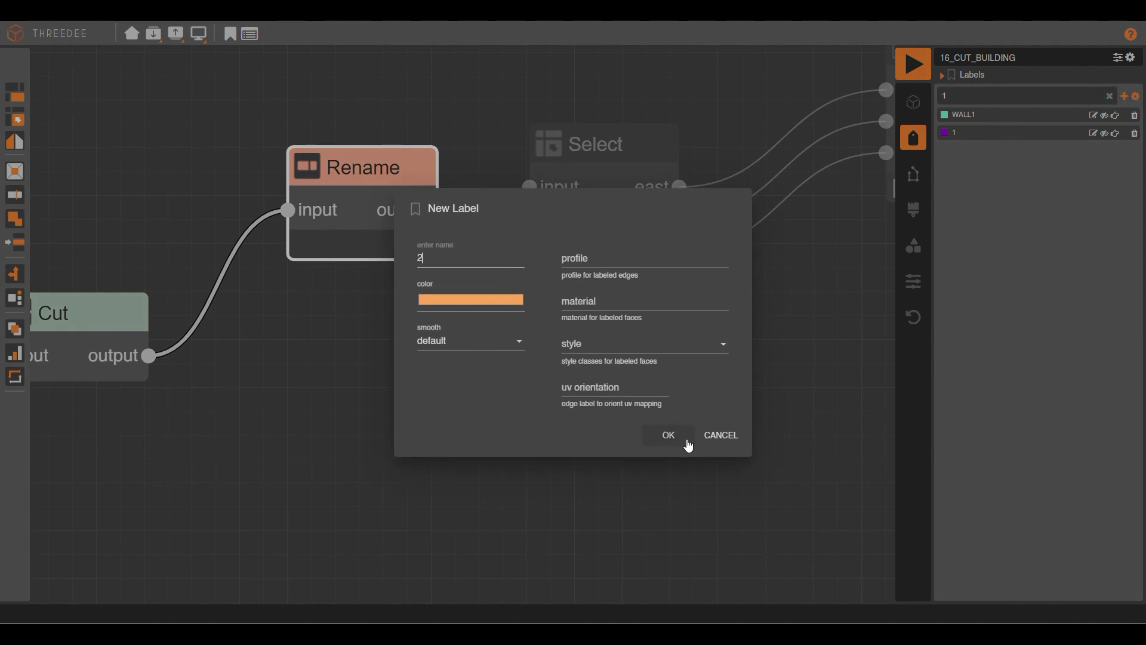
left_click(667, 449)
left_click(1126, 96)
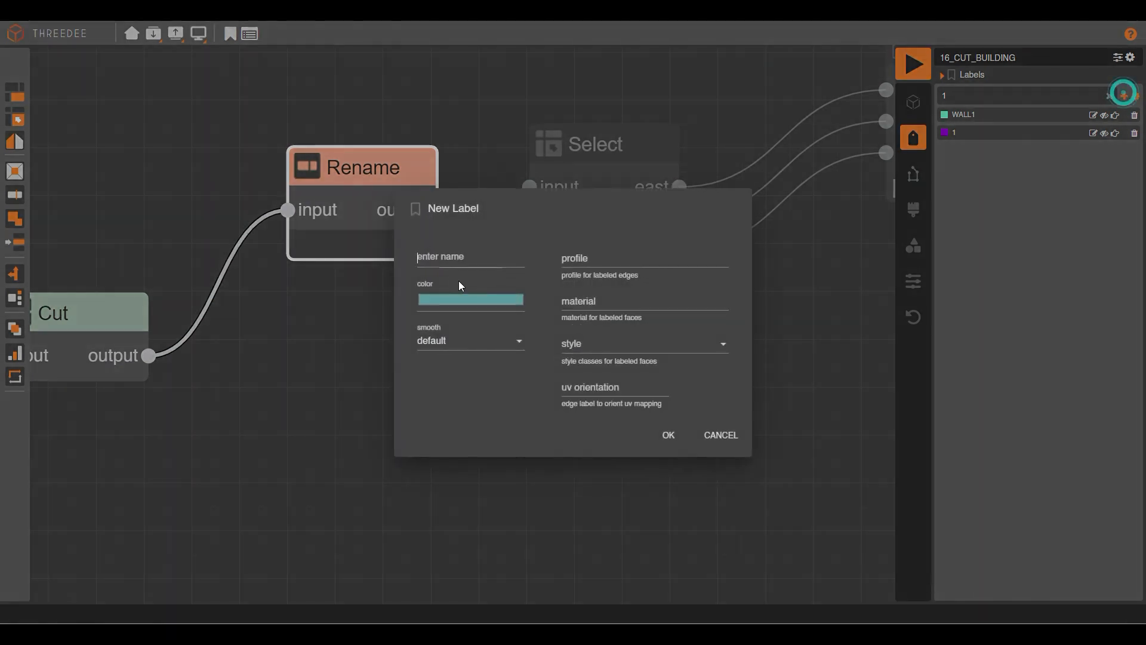
left_click(476, 261)
type("3")
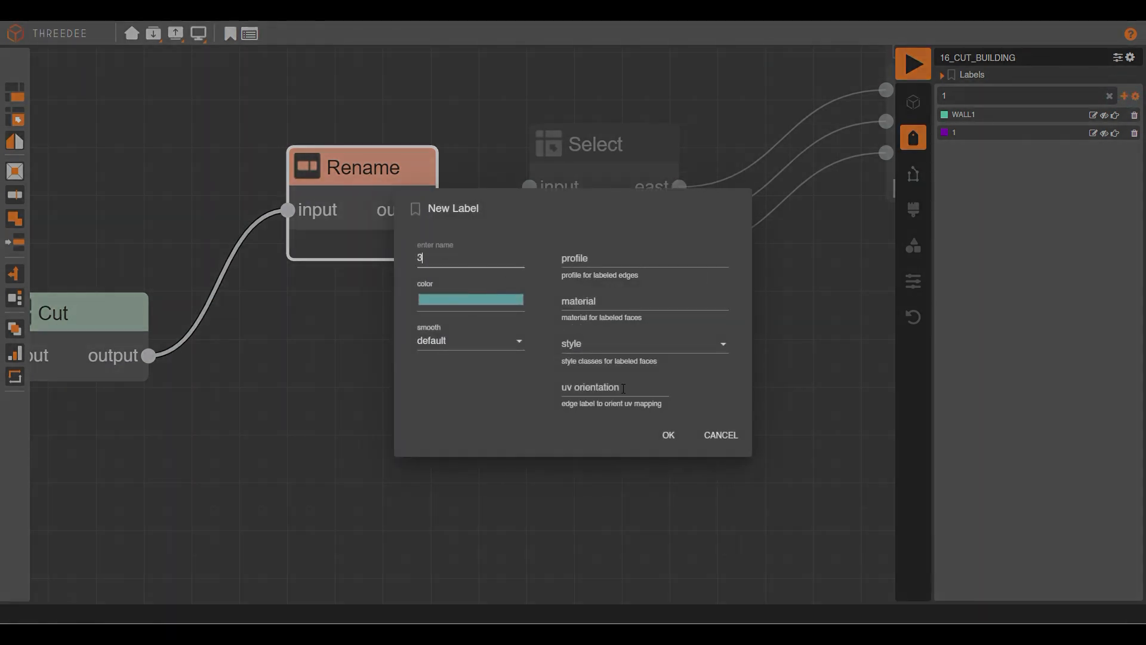
left_click(669, 436)
Open the Cut node's face layout and assign label 1 to the tall west face.
double_click(377, 188)
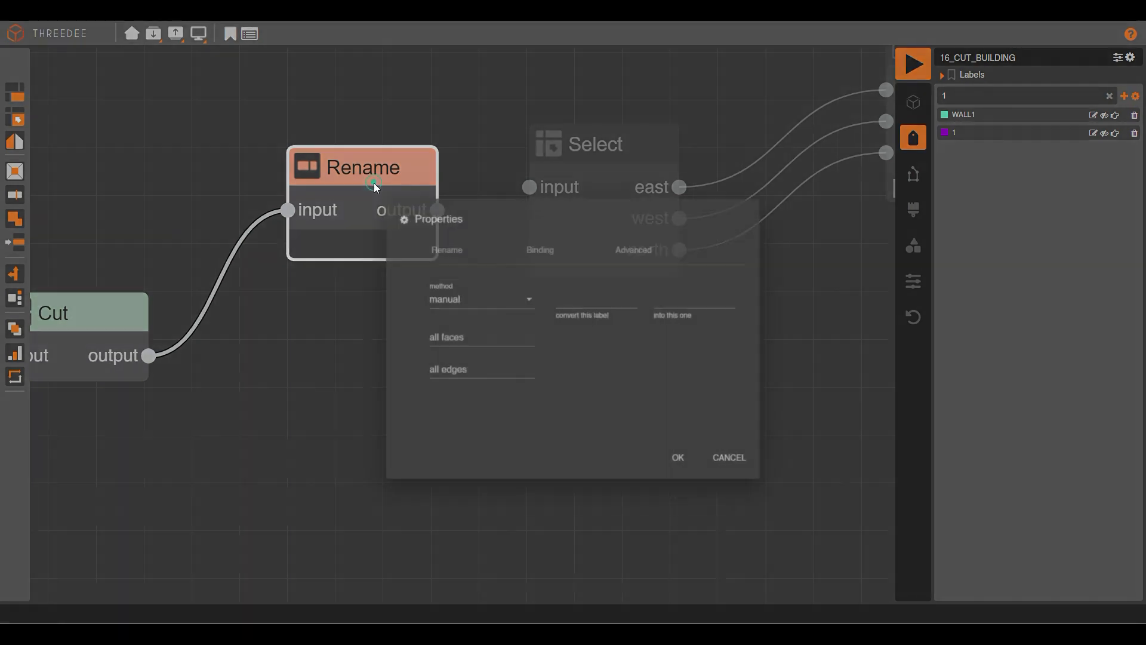
left_click(302, 339)
double_click(111, 322)
left_click(304, 256)
right_click(269, 198)
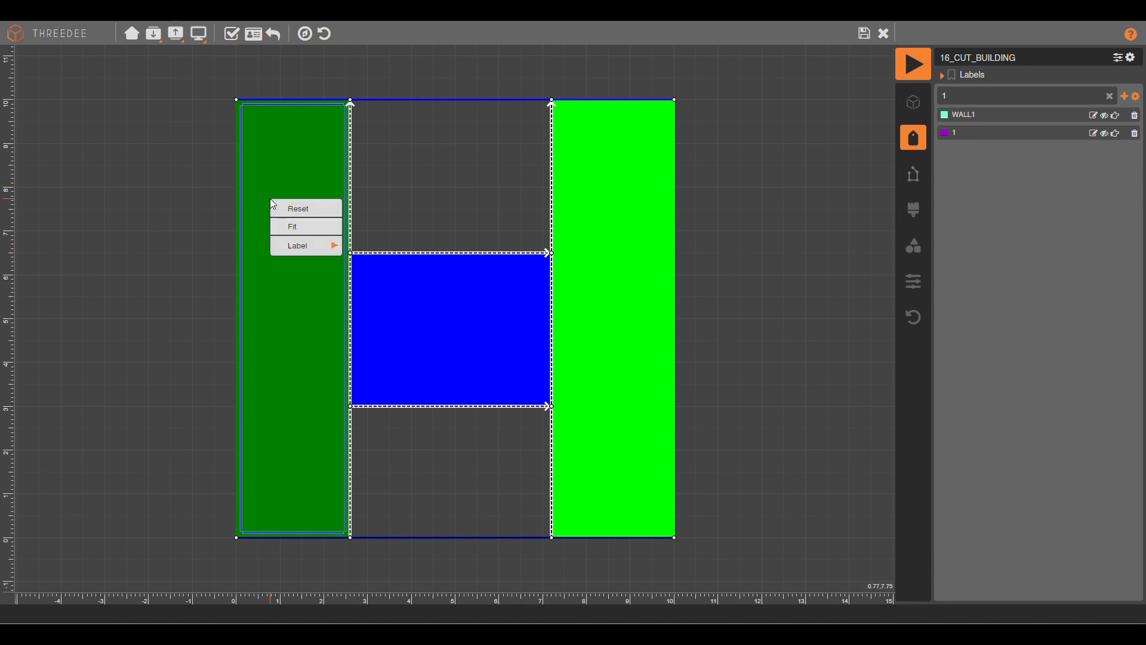
mouse_move(302, 248)
scroll(420, 459, "down", 5)
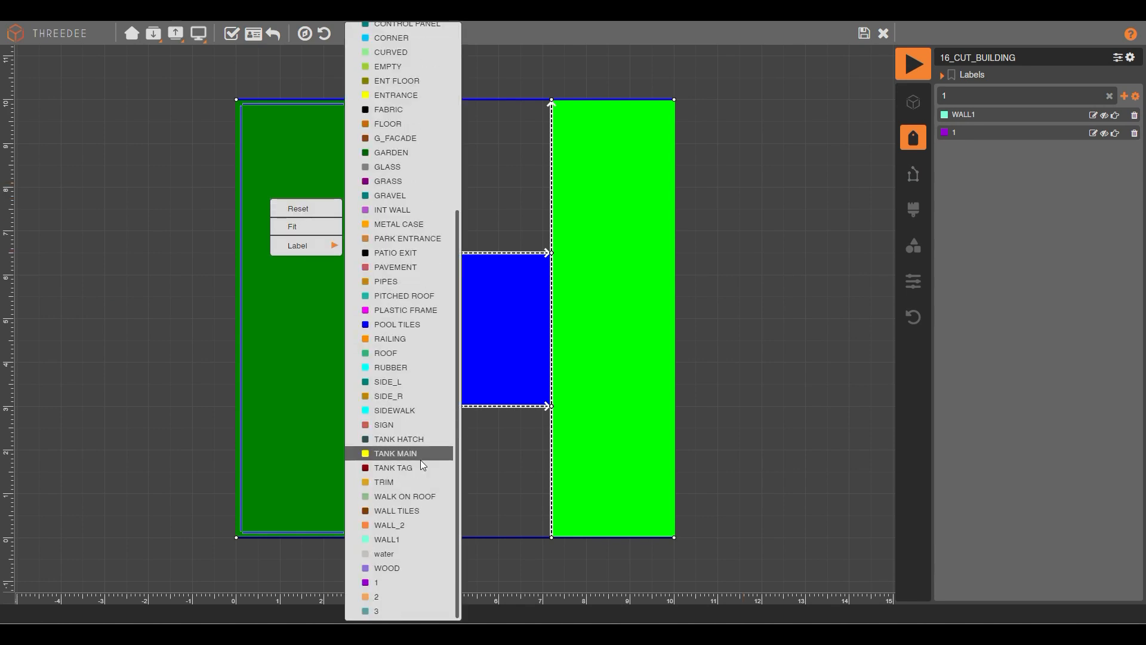
left_click(423, 581)
Assign label 2 to the middle face of the Cut layout.
left_click(465, 332)
right_click(465, 332)
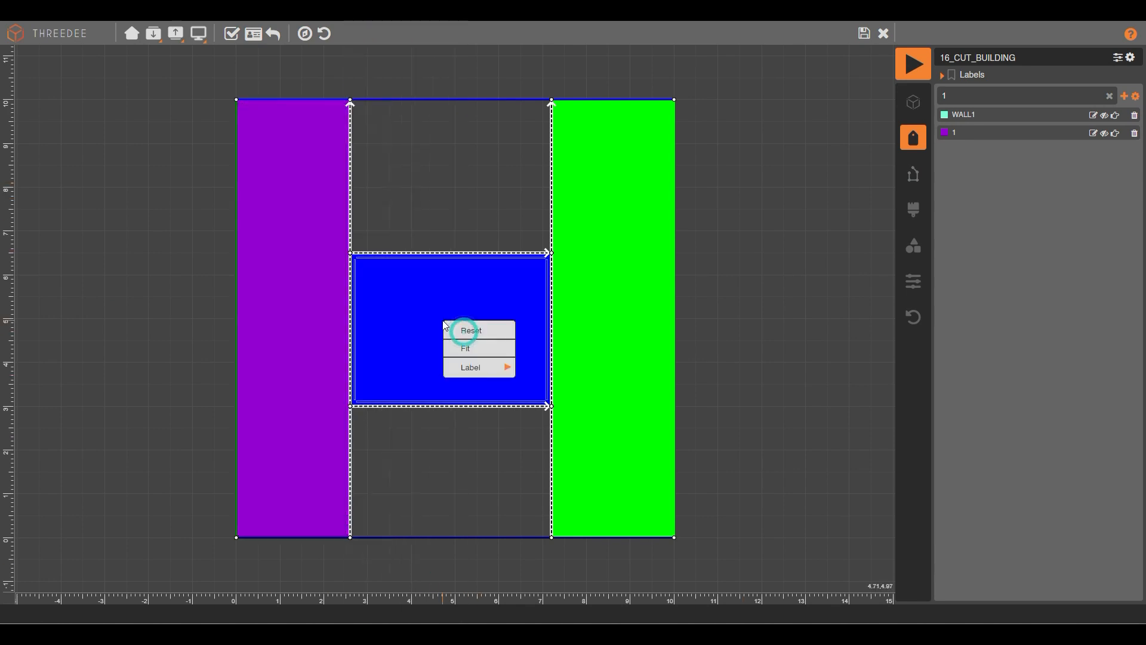
mouse_move(471, 367)
scroll(567, 537, "down", 3)
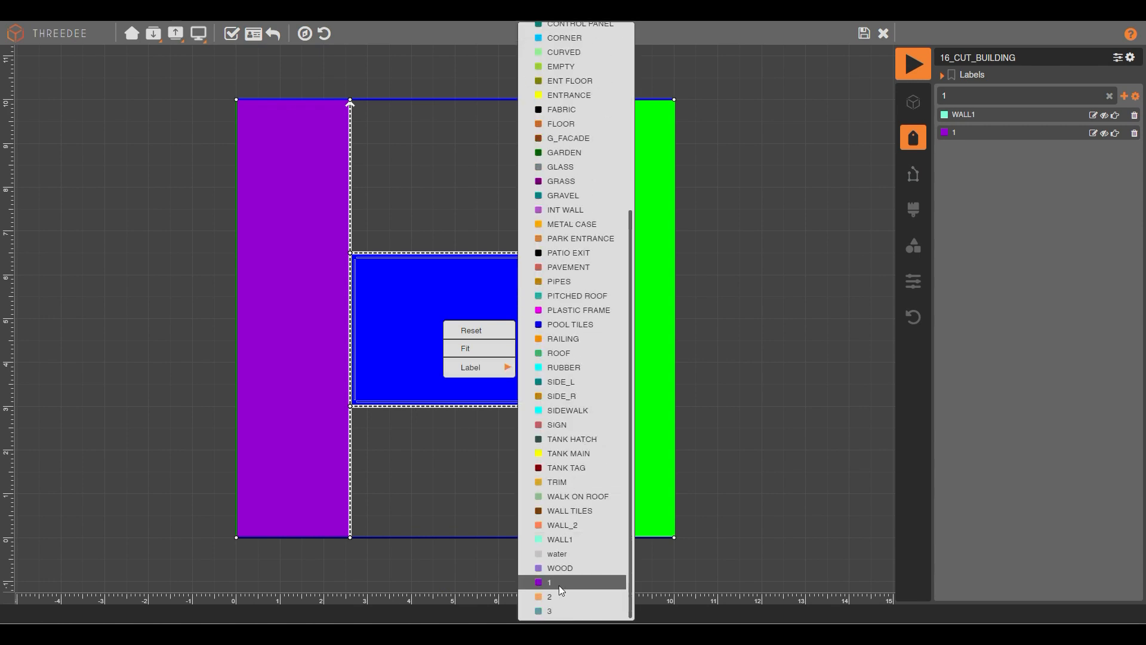
left_click(561, 582)
Assign label 3 to the tall east face and save the Cut layout.
left_click(597, 300)
right_click(596, 300)
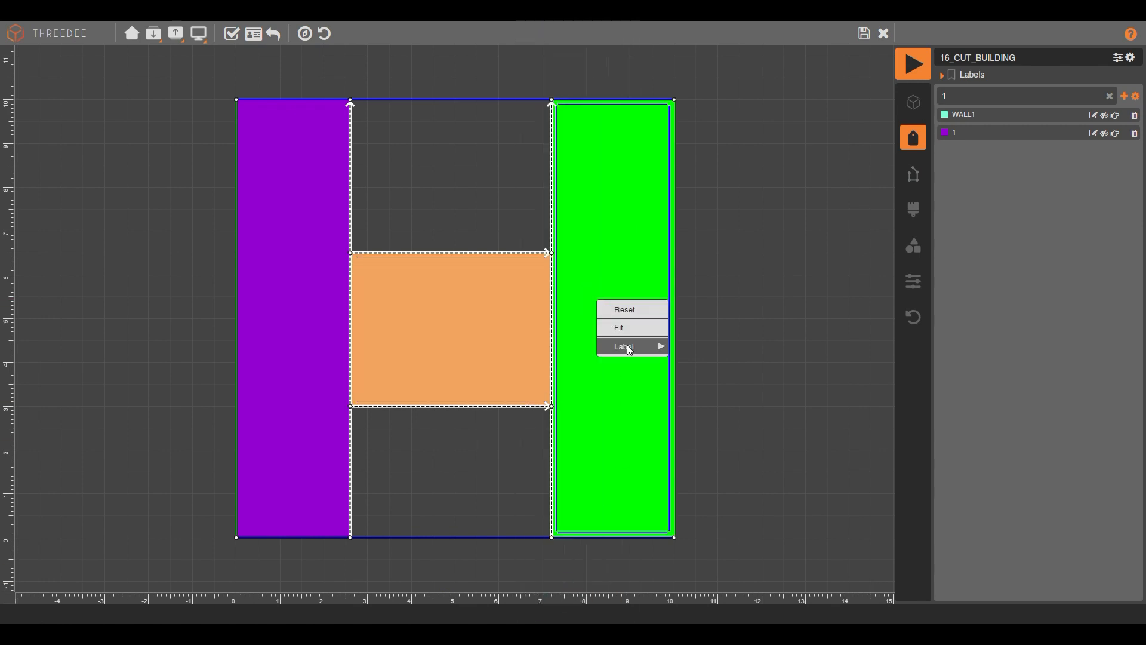
mouse_move(626, 345)
scroll(740, 490, "down", 5)
left_click(738, 609)
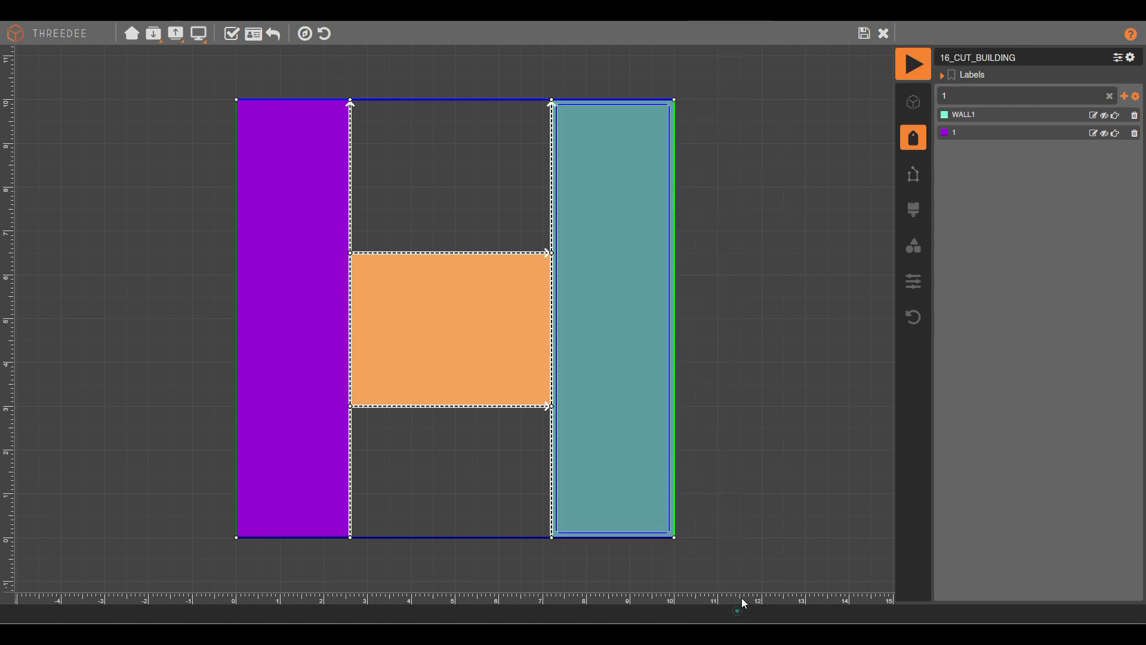
left_click(864, 34)
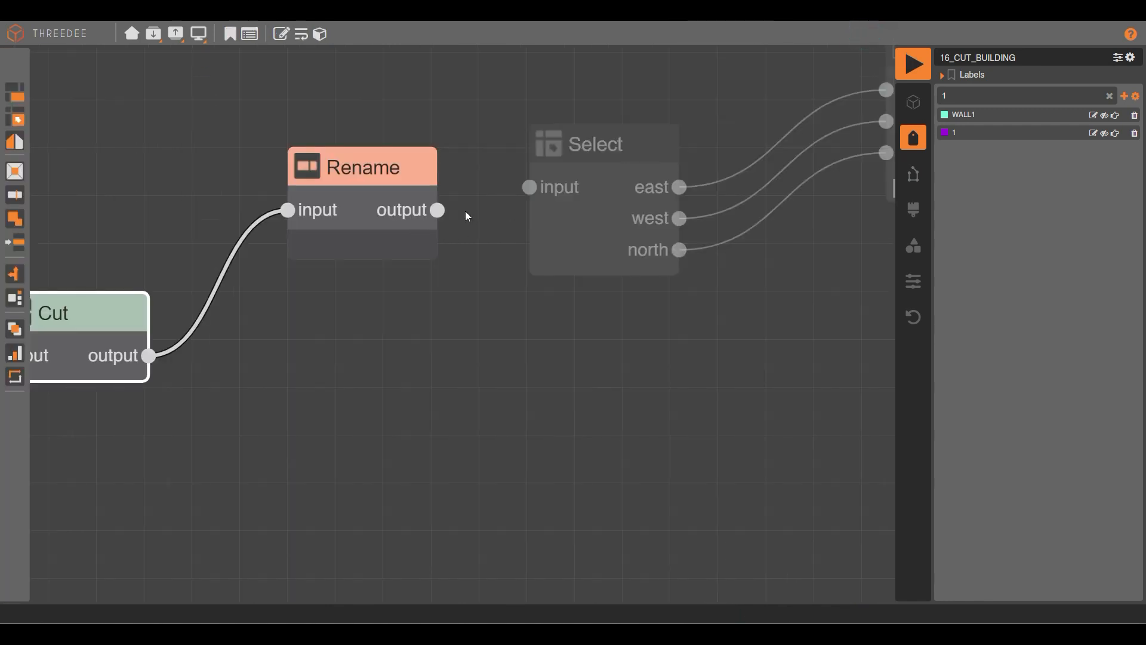
Remove the east, west and north labels from the first Select node.
left_click_drag(517, 215, 266, 308)
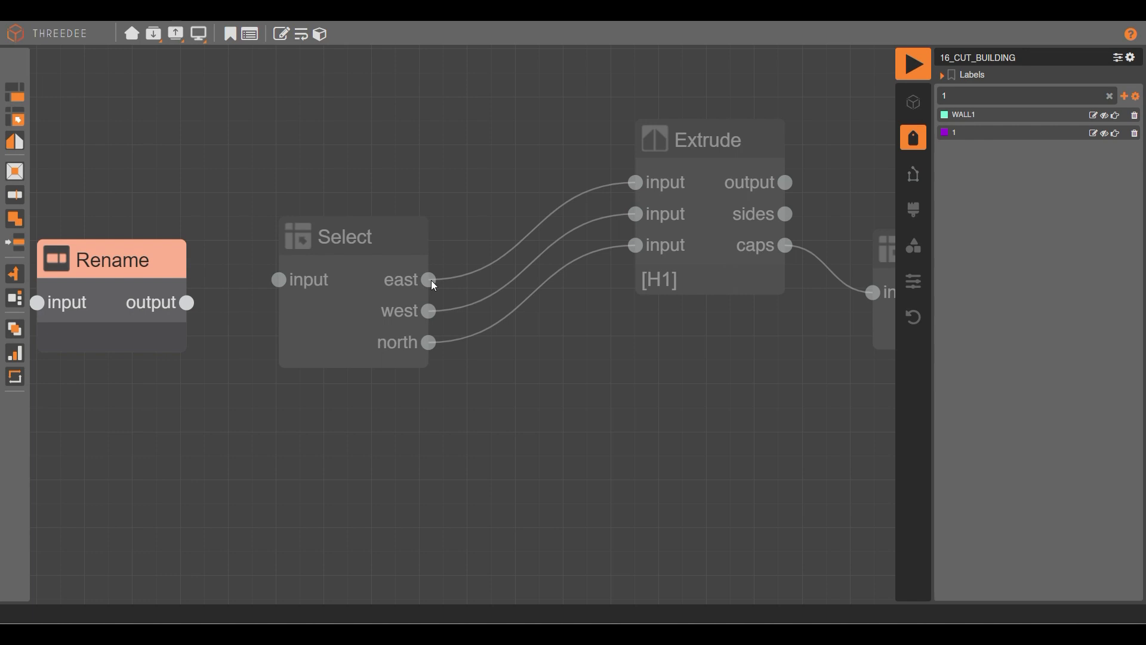
double_click(394, 279)
left_click(448, 320)
left_click(448, 309)
left_click(448, 309)
Add labels 1, 2 and 3 to the first Select node and apply its properties.
left_click(565, 281)
type("1")
left_click(602, 304)
type("2")
left_click(604, 305)
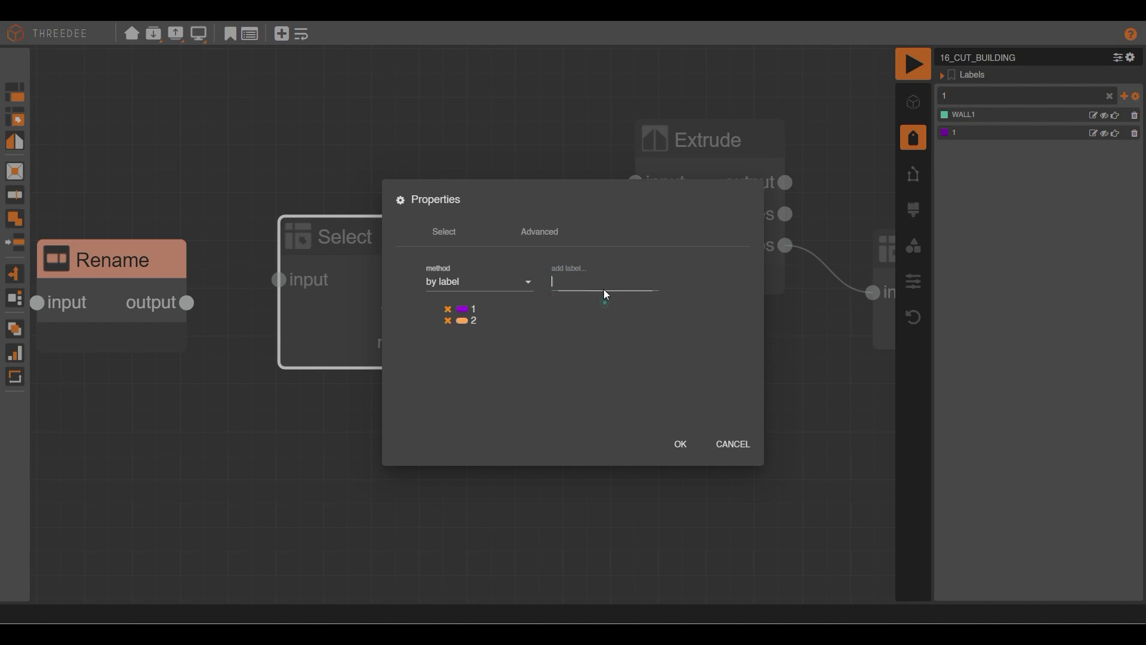
left_click(603, 282)
type("3")
left_click(604, 307)
left_click(677, 442)
Connect the first Select node's outputs 1, 2 and 3 to the three inputs of the H1 Extrude node.
left_click_drag(429, 279, 632, 183)
left_click_drag(429, 310, 632, 215)
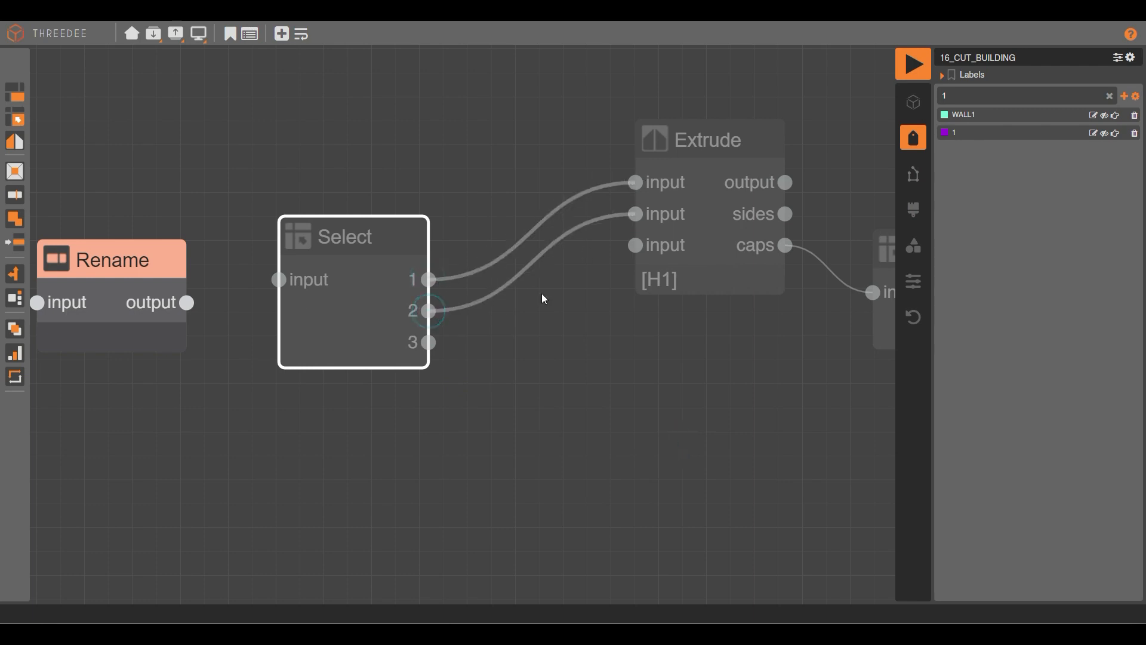
left_click_drag(428, 341, 634, 245)
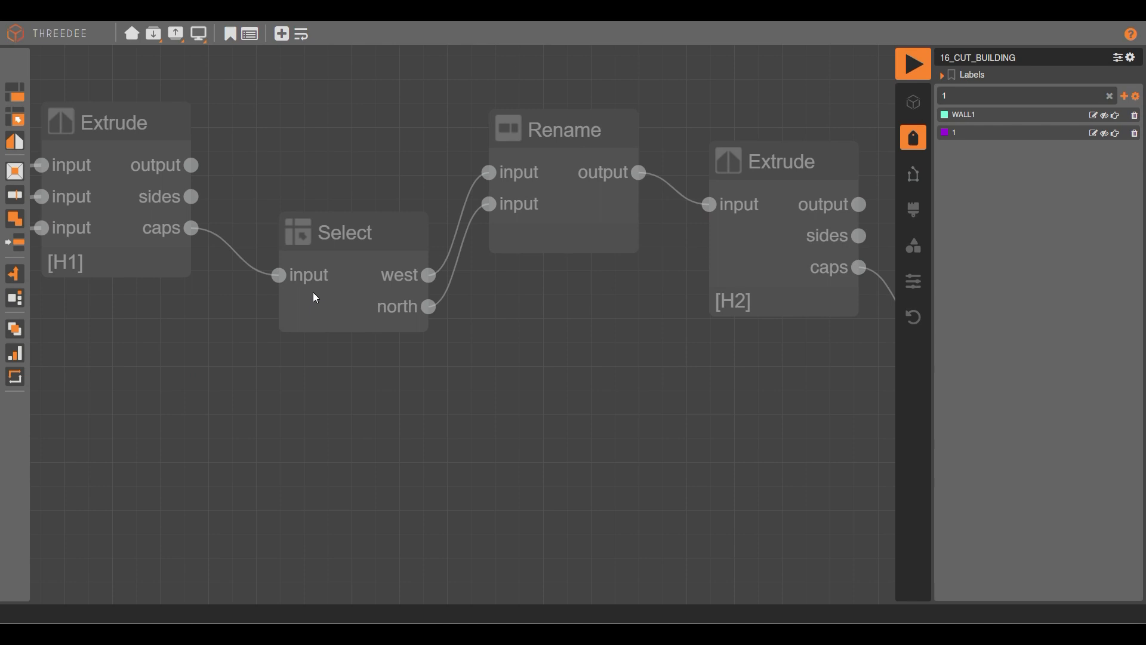
Replace the west and north labels in the second Select node with labels 1 and 3.
double_click(363, 270)
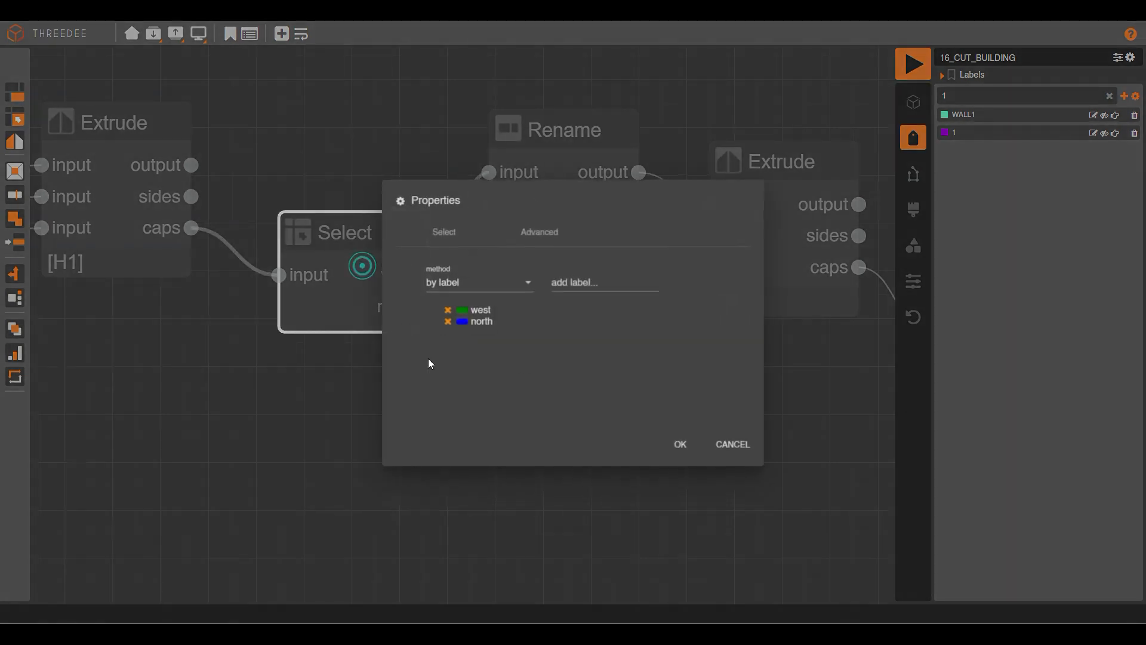
left_click(447, 309)
left_click(447, 309)
left_click(593, 283)
type("1")
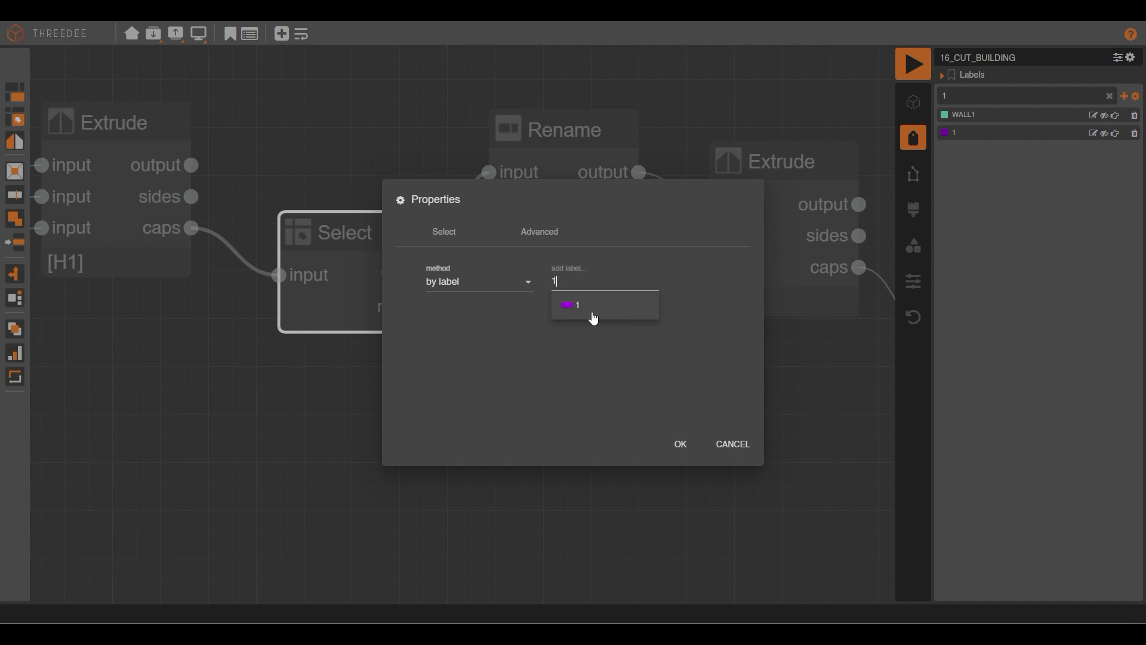
left_click(591, 305)
type("3")
left_click(594, 304)
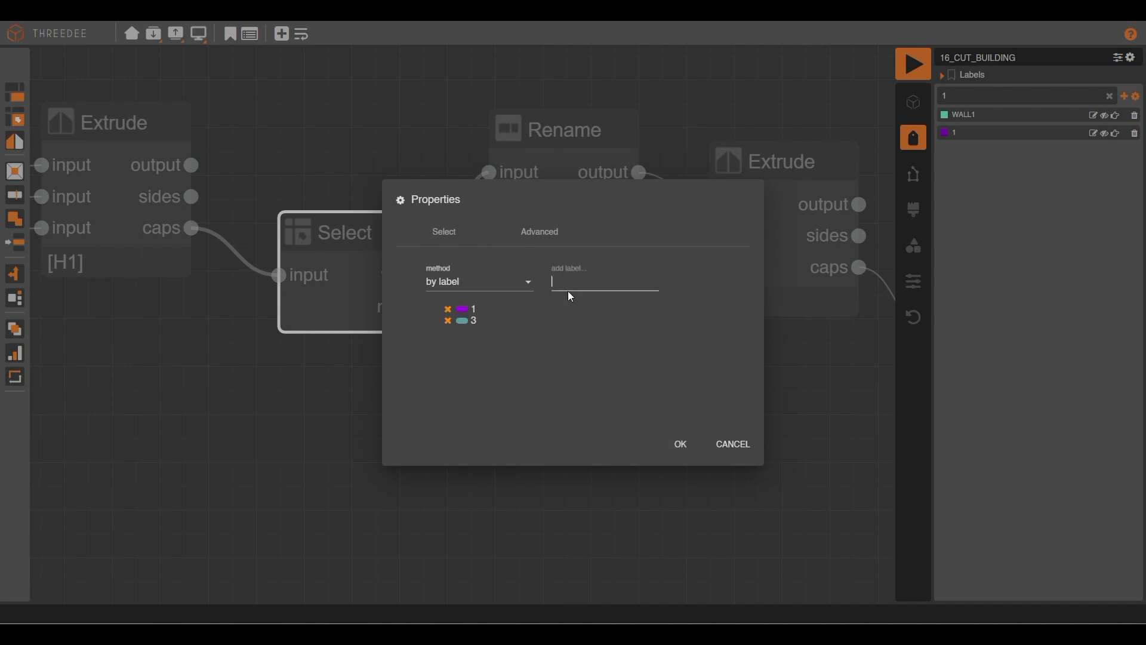
Swap label 3 for label 2 in the second Select node and connect its two outputs to the following Rename node's inputs.
left_click(448, 320)
left_click(557, 281)
type("2")
left_click(573, 305)
left_click(679, 444)
left_click_drag(428, 275, 488, 172)
left_click_drag(428, 306, 488, 205)
Check the relabelled faces in the Cut layout against the full label list, clearing the label search filter.
left_click_drag(571, 317, 317, 325)
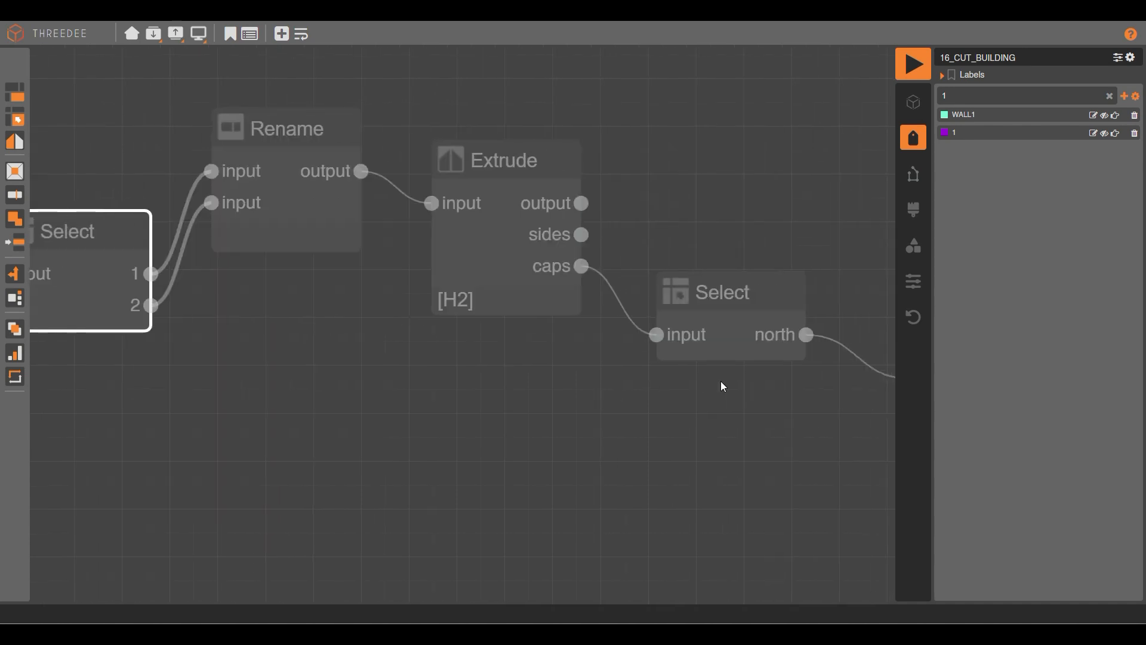
scroll(722, 384, "down", 5)
scroll(277, 346, "up", 3)
double_click(95, 409)
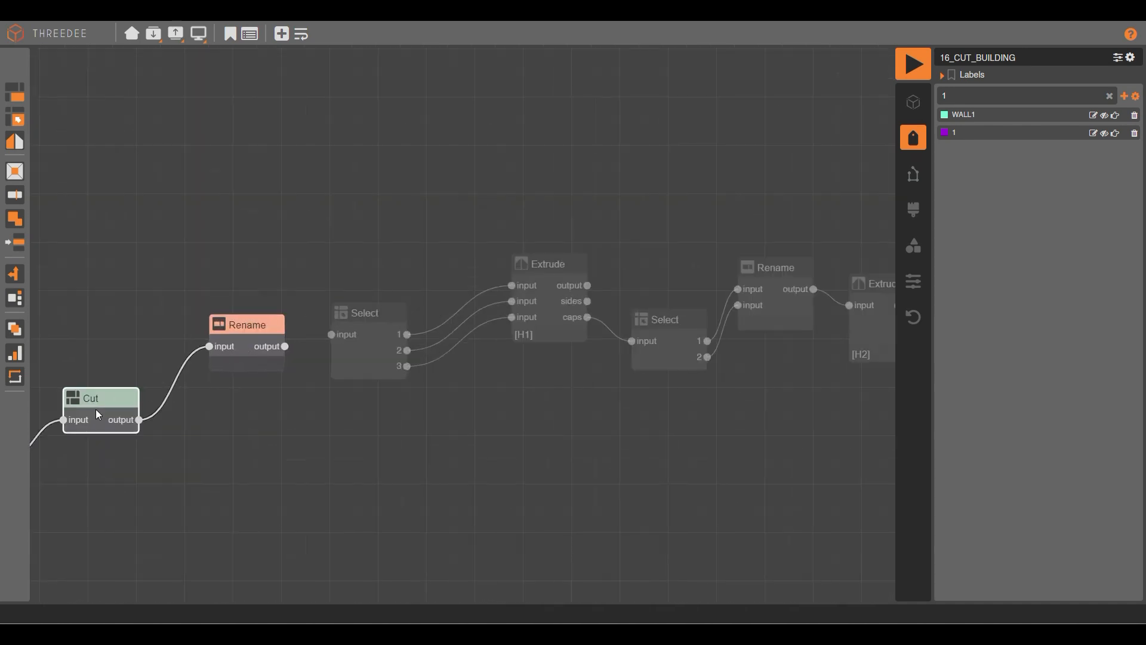
left_click(446, 310)
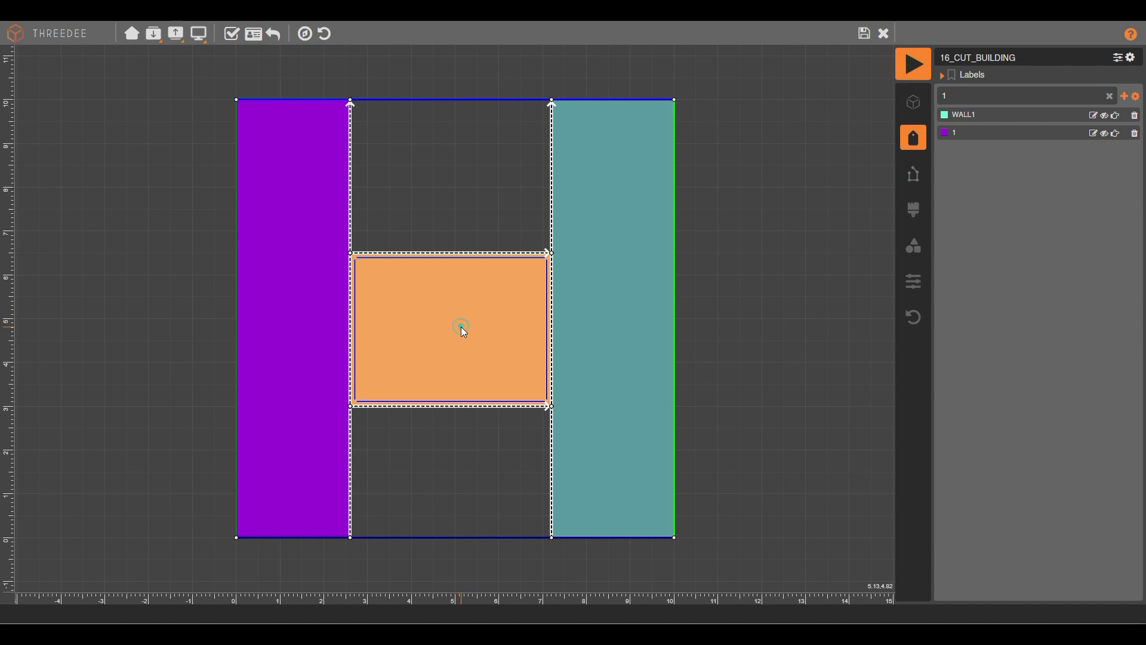
left_click(1109, 96)
scroll(985, 397, "down", 10)
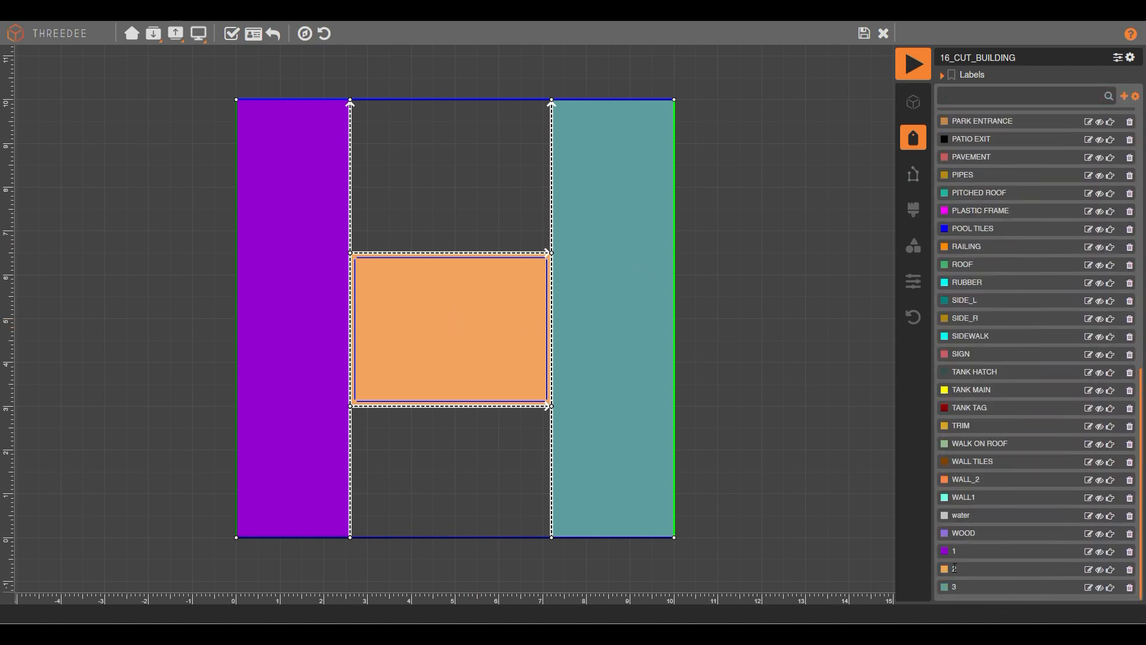
left_click(859, 38)
Replace north with label 2 in the third Select node and connect its output to the H3 Extrude node.
scroll(306, 293, "down", 3)
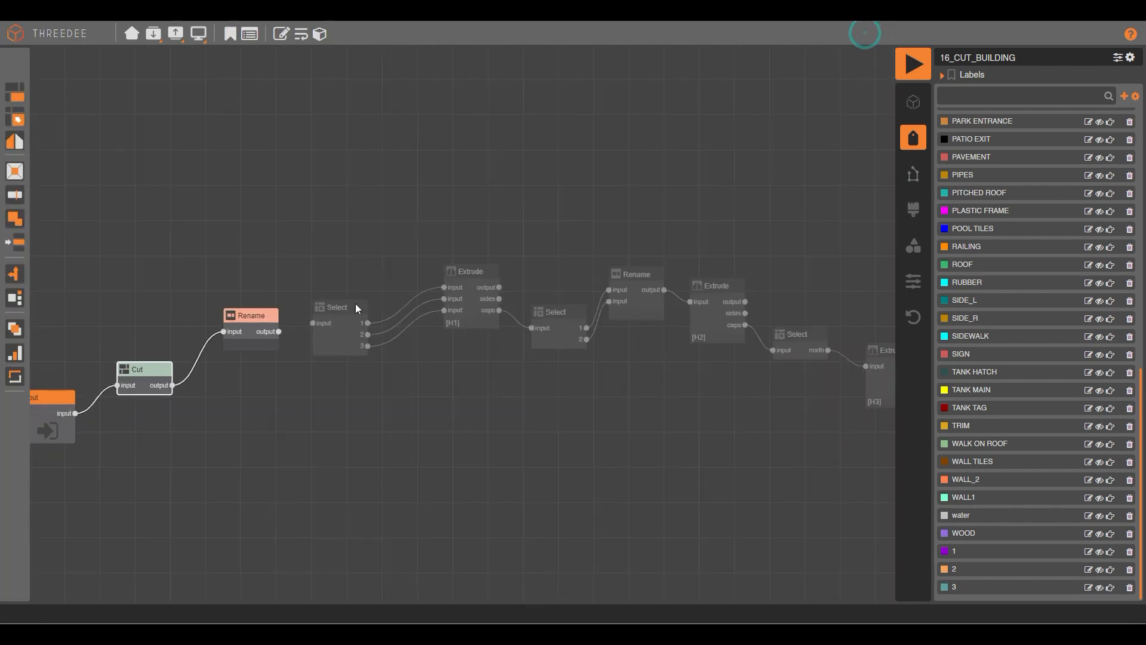
scroll(456, 332, "up", 5)
left_click_drag(573, 360, 156, 318)
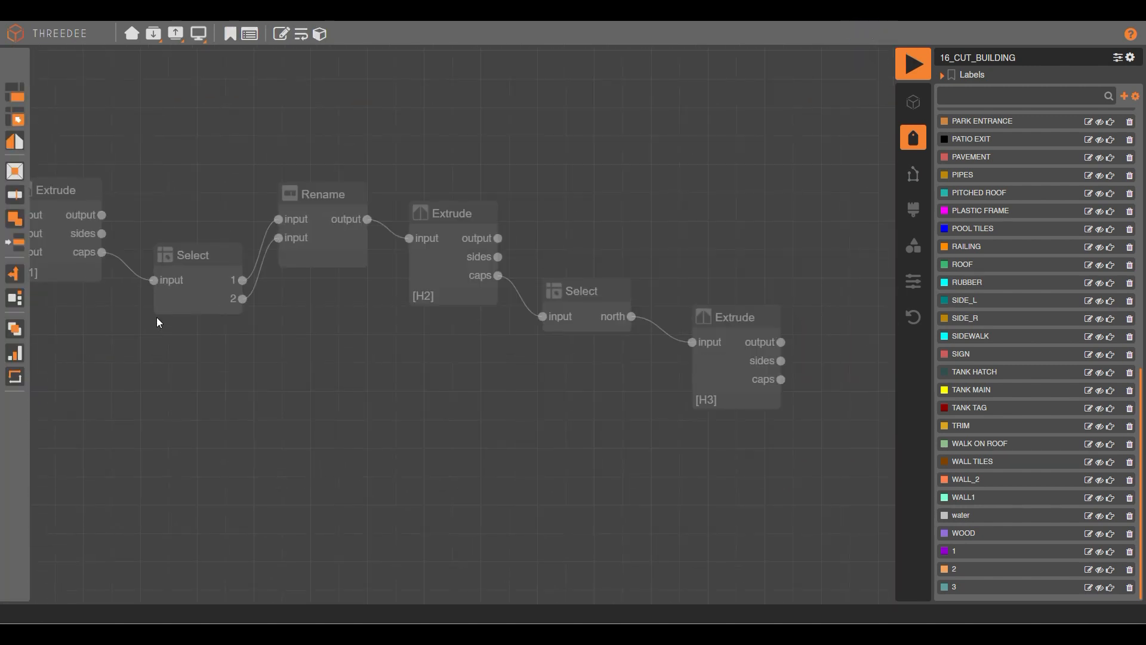
double_click(585, 299)
left_click(448, 309)
left_click(603, 277)
type("2")
left_click(604, 306)
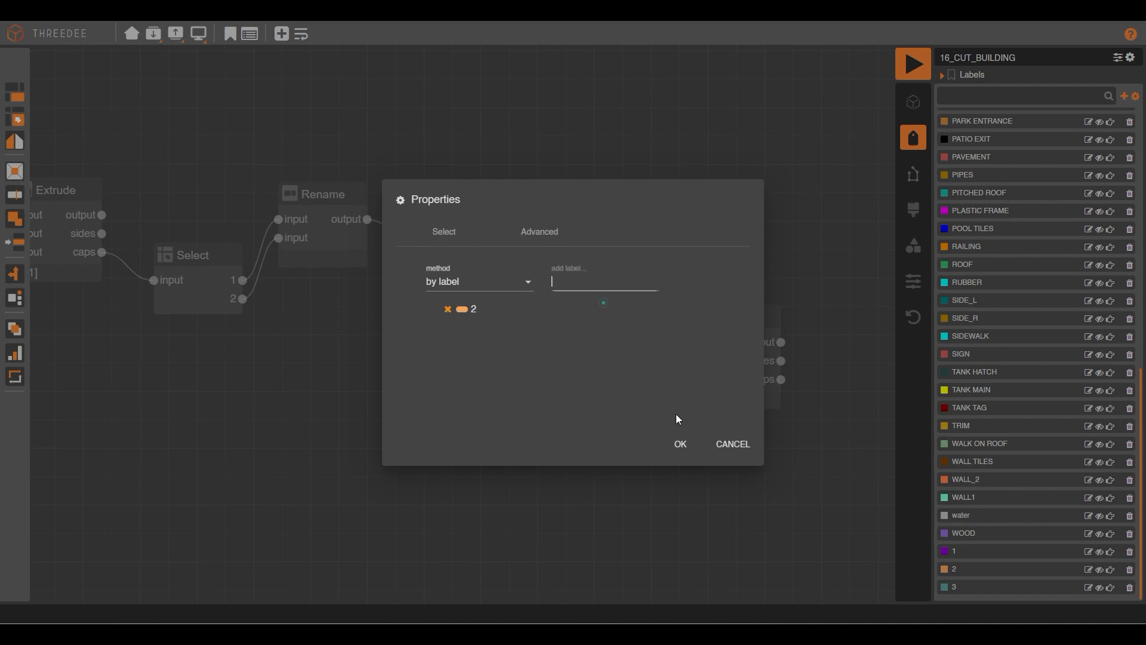
left_click(680, 444)
left_click_drag(631, 316, 692, 345)
Link the Cut output directly to the first Select node to preview the generated building, and restore the link to the Rename node.
left_click_drag(342, 384, 765, 320)
left_click_drag(281, 214, 474, 245)
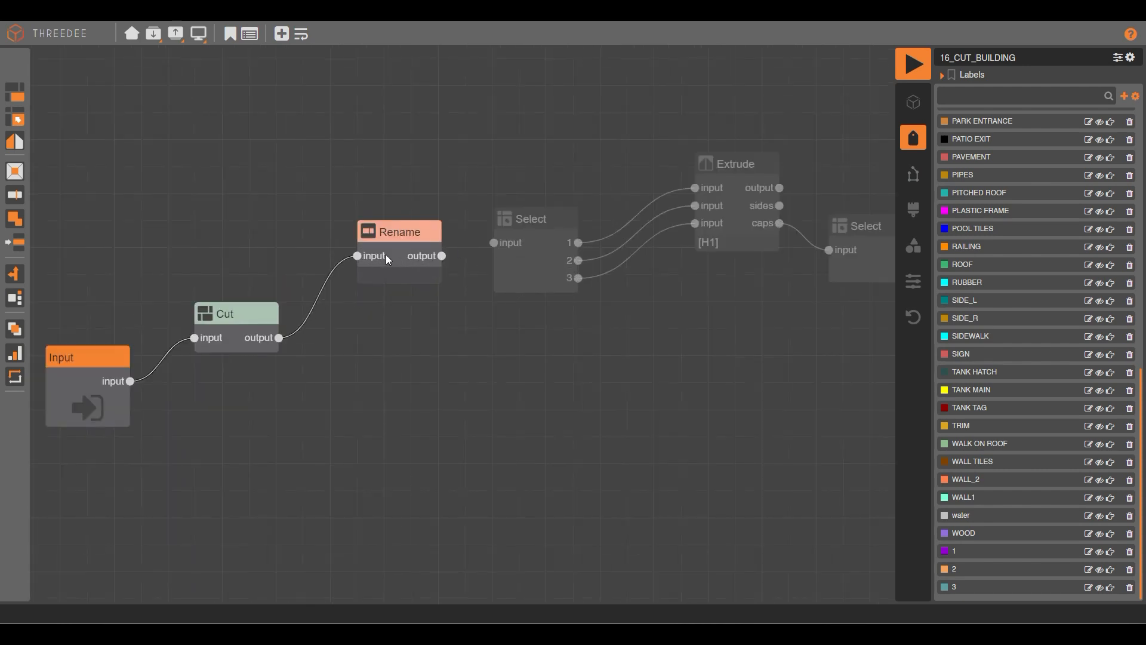
left_click_drag(355, 255, 493, 242)
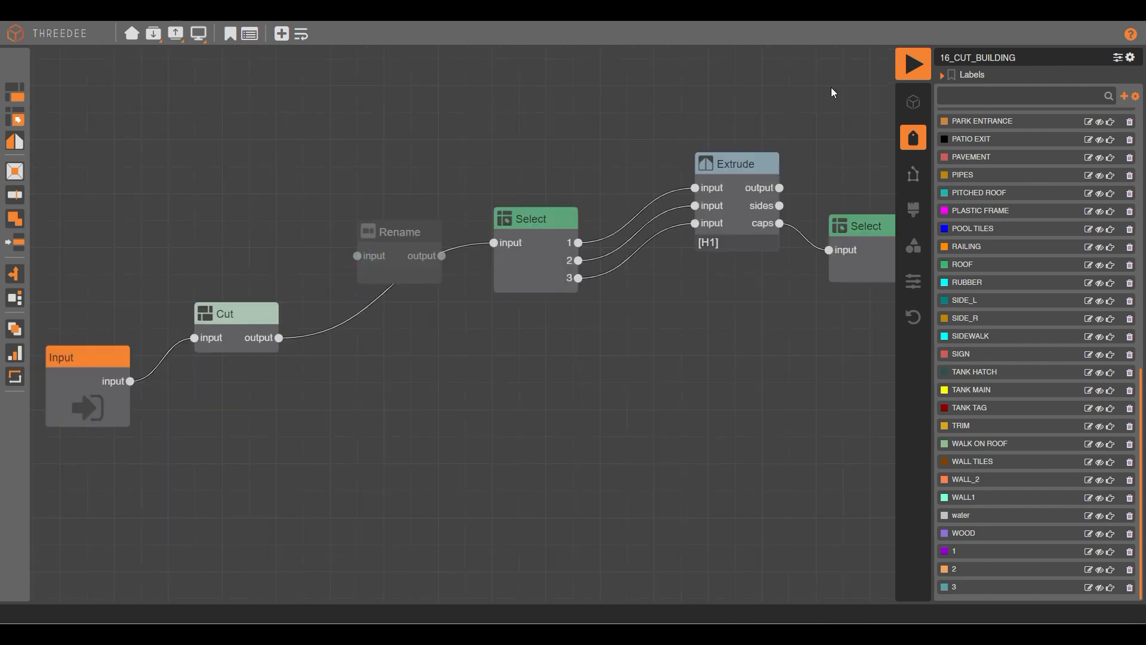
left_click(923, 70)
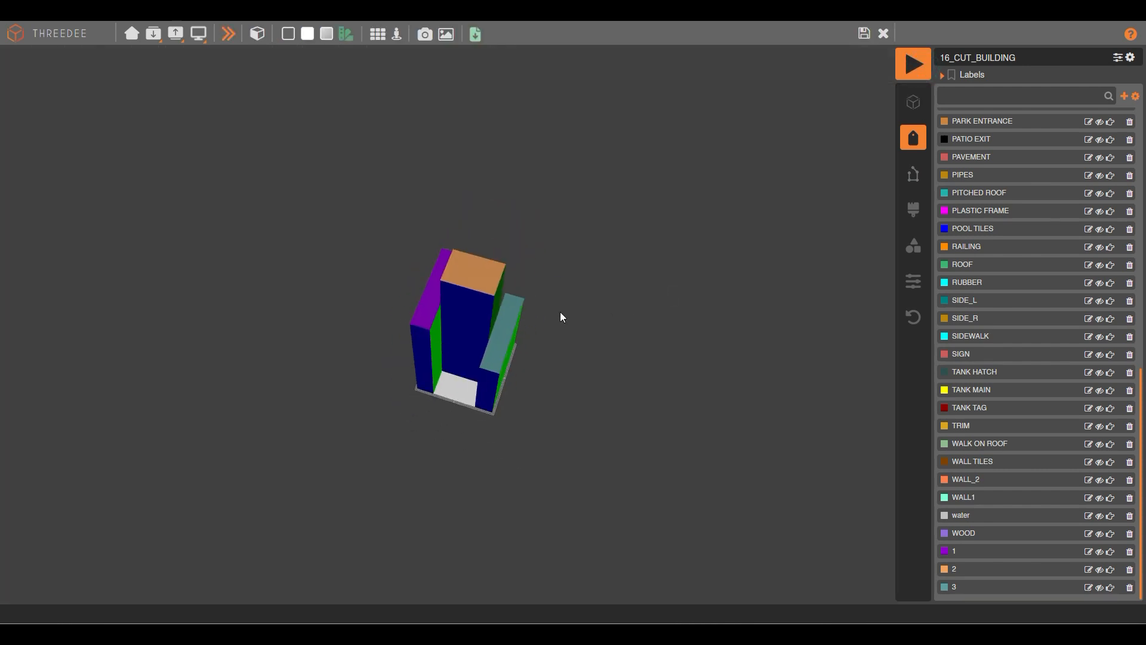
left_click(913, 64)
scroll(359, 284, "up", 4)
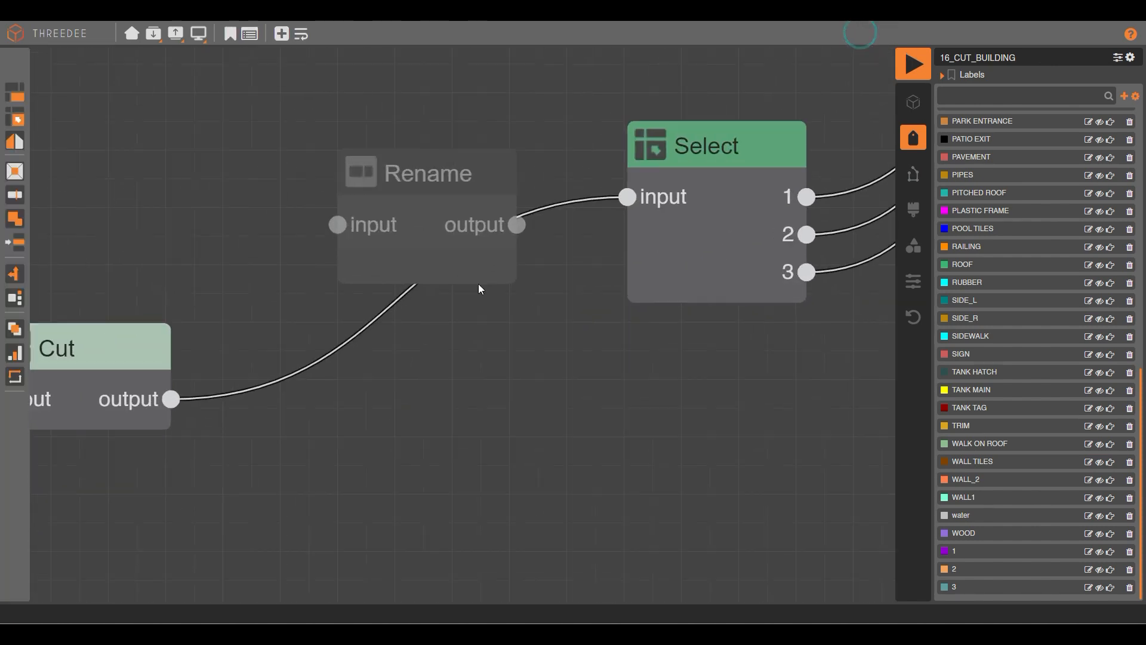
left_click_drag(626, 199, 338, 224)
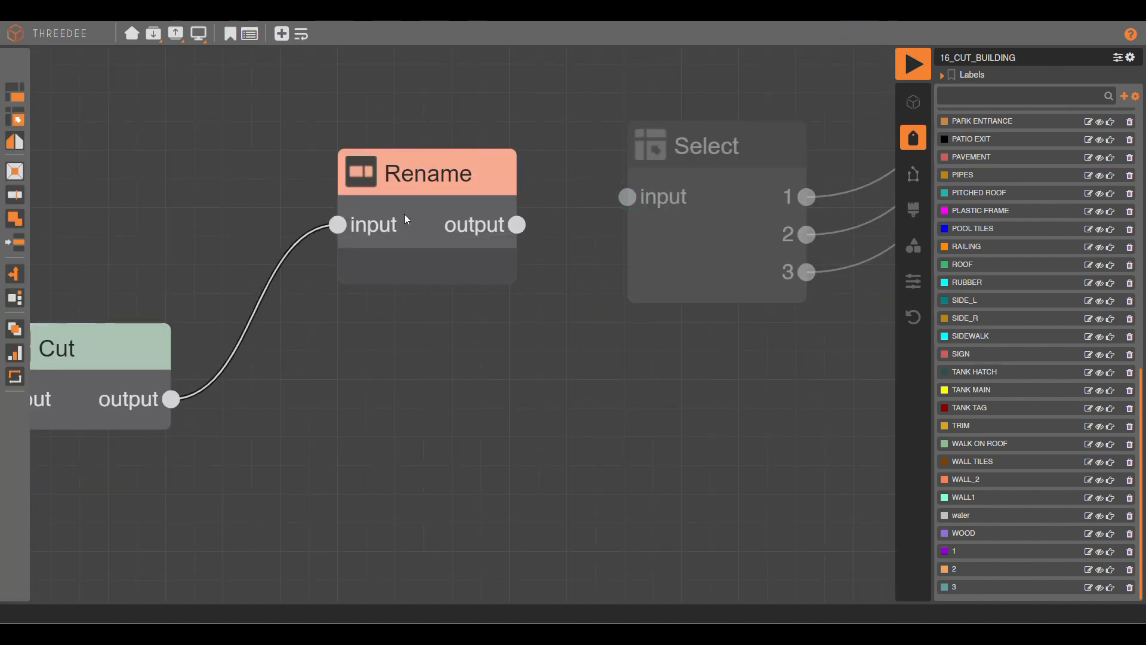
Add a manual conversion of label 1 into label 2 in the Rename node after the Cut node.
double_click(403, 214)
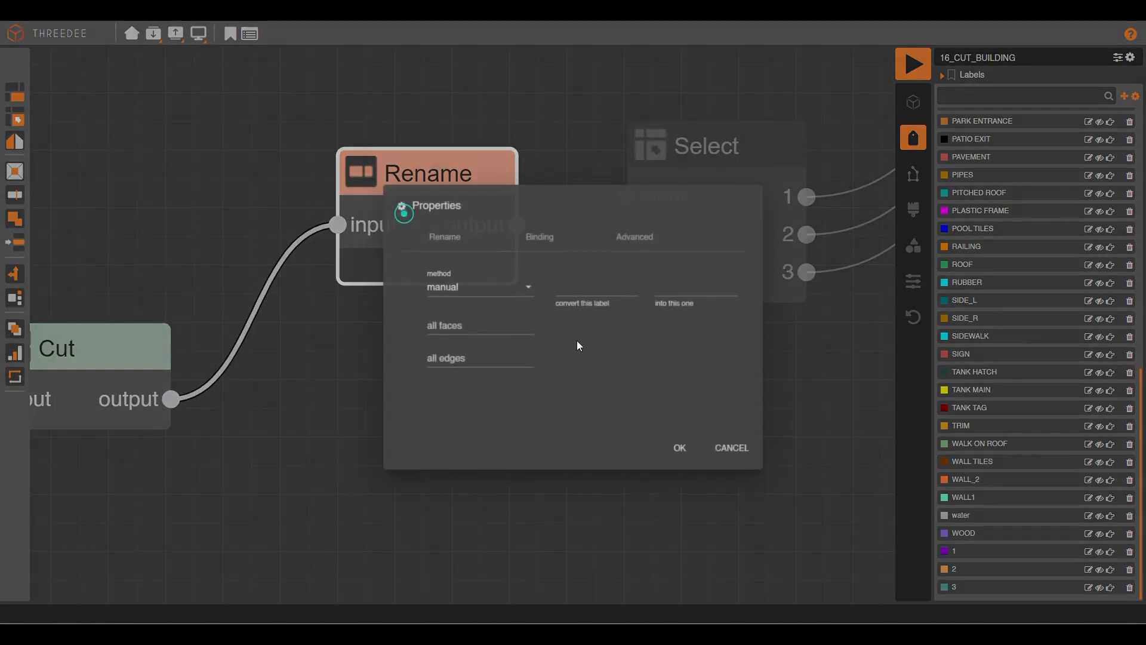
left_click(589, 280)
type("1")
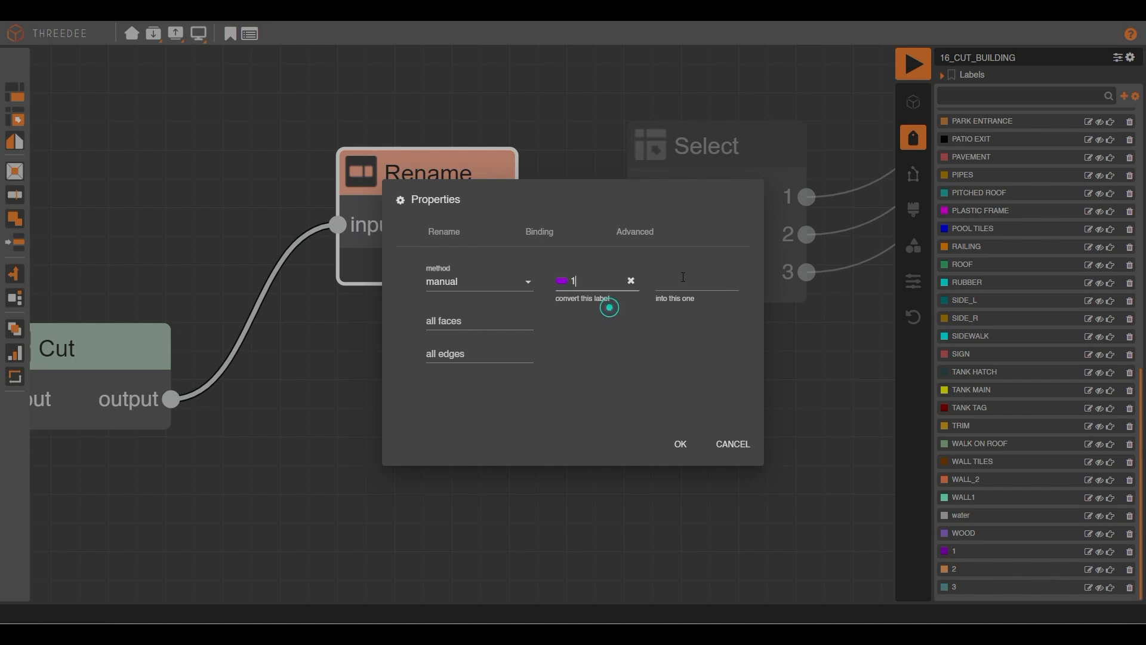
left_click(681, 281)
type("2")
left_click(686, 307)
Add a second conversion to the Rename node that turns label 1 into label 1.
left_click(595, 284)
type("1")
left_click(677, 281)
type("2")
left_click(651, 296)
left_click(692, 285)
left_click(698, 297)
Add a third conversion to the Rename node that turns label 1 into label 3.
left_click(608, 280)
type("1")
left_click(607, 302)
left_click(709, 279)
type("3")
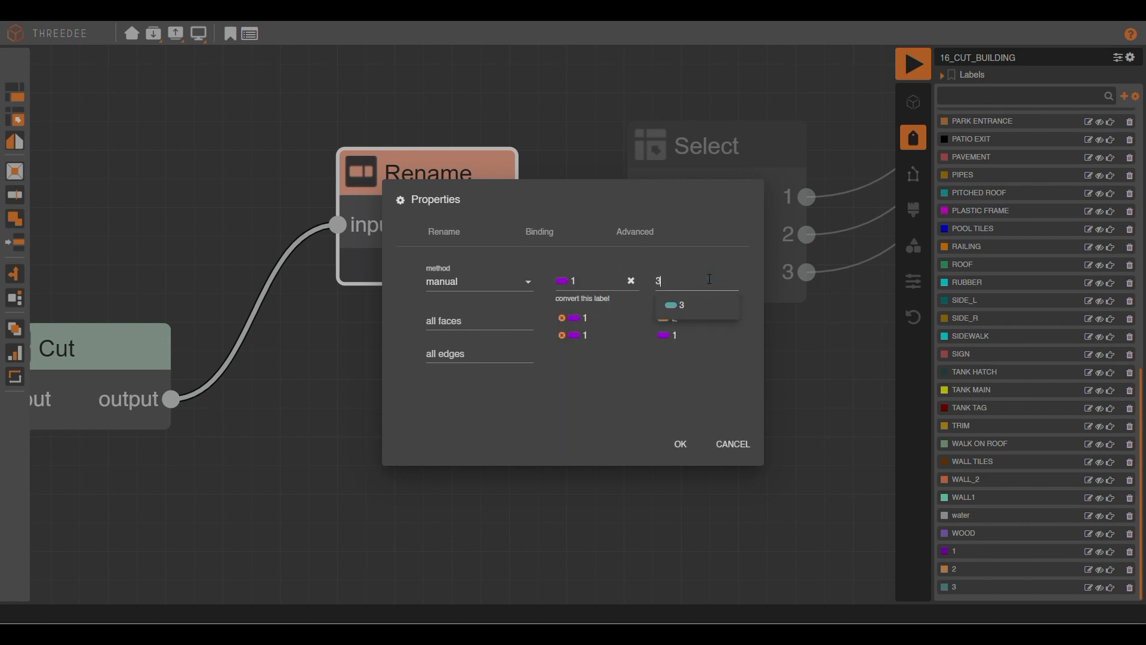
left_click(702, 308)
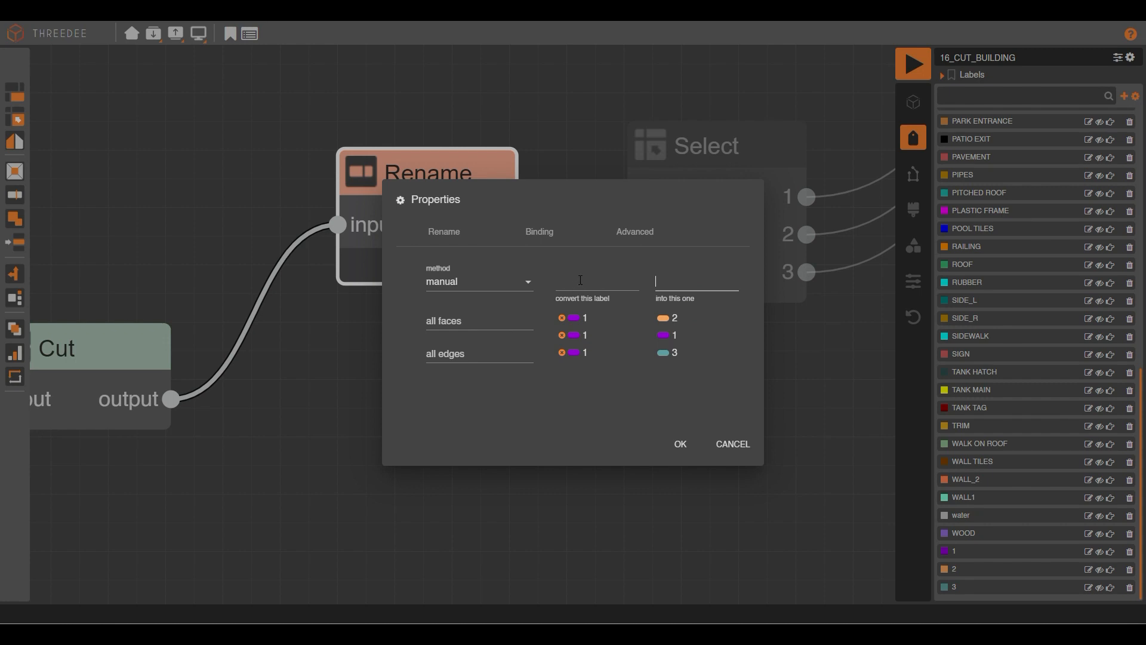
Add a conversion to the Rename node that turns label 2 into label 1.
left_click(580, 280)
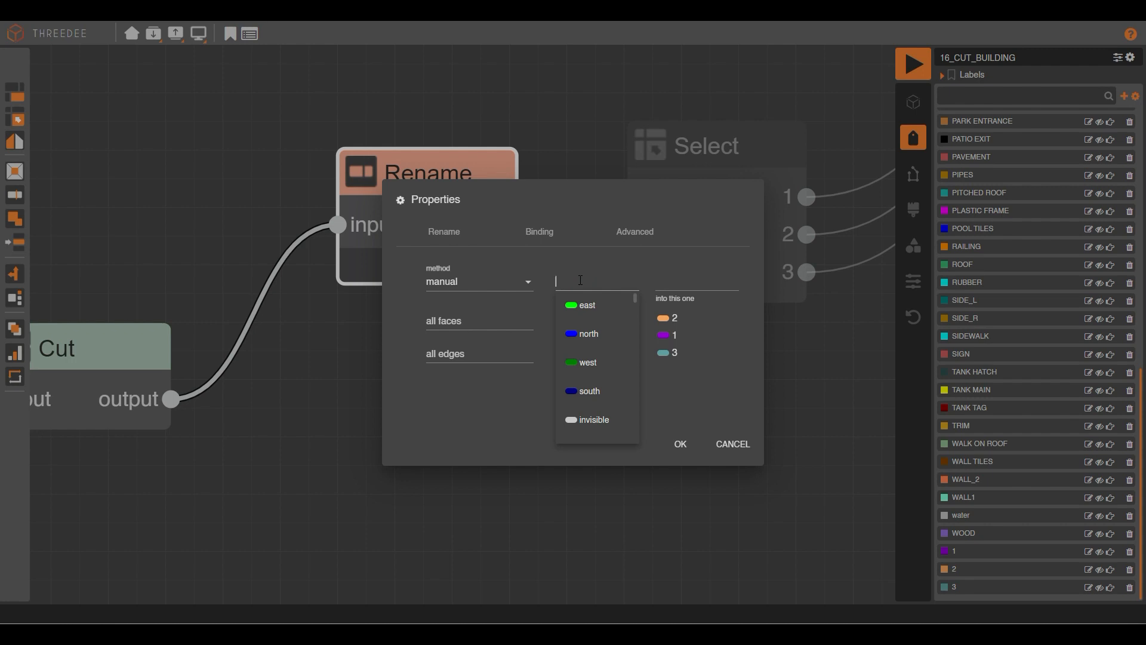
type("2")
left_click(596, 304)
left_click(668, 279)
type("1")
left_click(694, 305)
Add a conversion to the Rename node that turns label 2 into label 2.
left_click(596, 282)
type("2")
left_click(596, 303)
left_click(675, 282)
type("2")
left_click(689, 306)
Add a conversion to the Rename node that turns label 2 into label 3.
left_click(576, 282)
type("2")
left_click(596, 304)
left_click(673, 279)
type("3")
left_click(689, 304)
Add a conversion to the Rename node that turns label 3 into label 1.
left_click(600, 283)
type("3")
left_click(614, 304)
left_click(675, 279)
type("1")
left_click(690, 305)
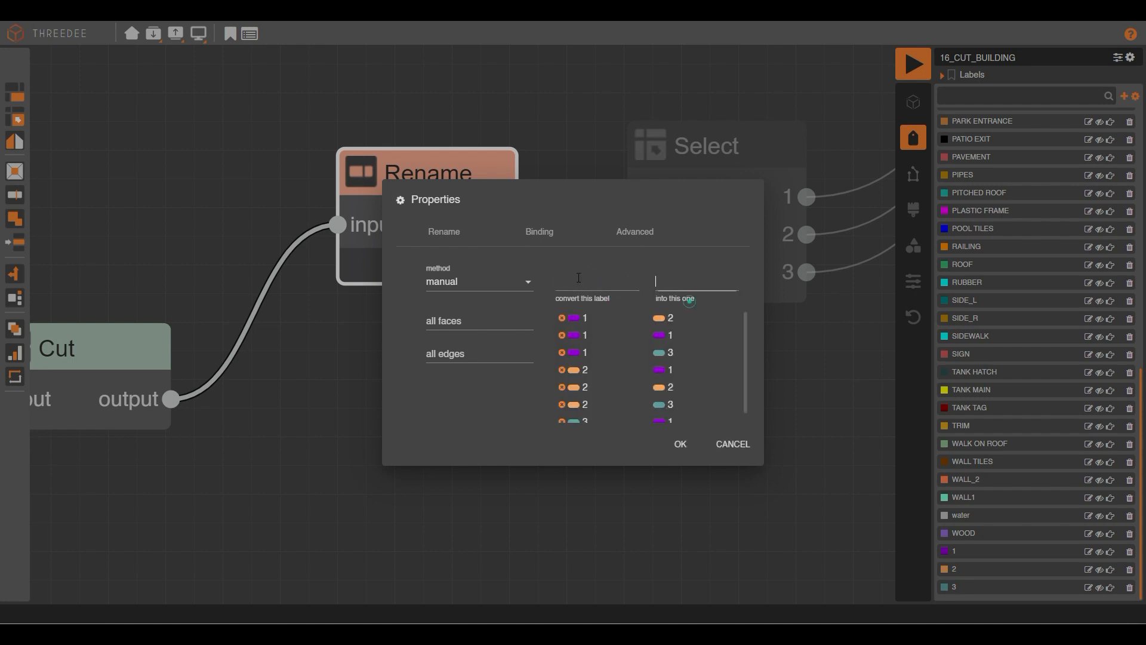
Add a conversion to the Rename node that turns label 3 into label 2.
left_click(576, 277)
type("3")
left_click(604, 302)
left_click(669, 278)
type("2")
left_click(692, 301)
Add a conversion turning label 3 into label 3 and apply the Rename node's properties.
left_click(612, 285)
type("3")
left_click(614, 302)
left_click(688, 278)
type("3")
left_click(694, 302)
left_click(673, 445)
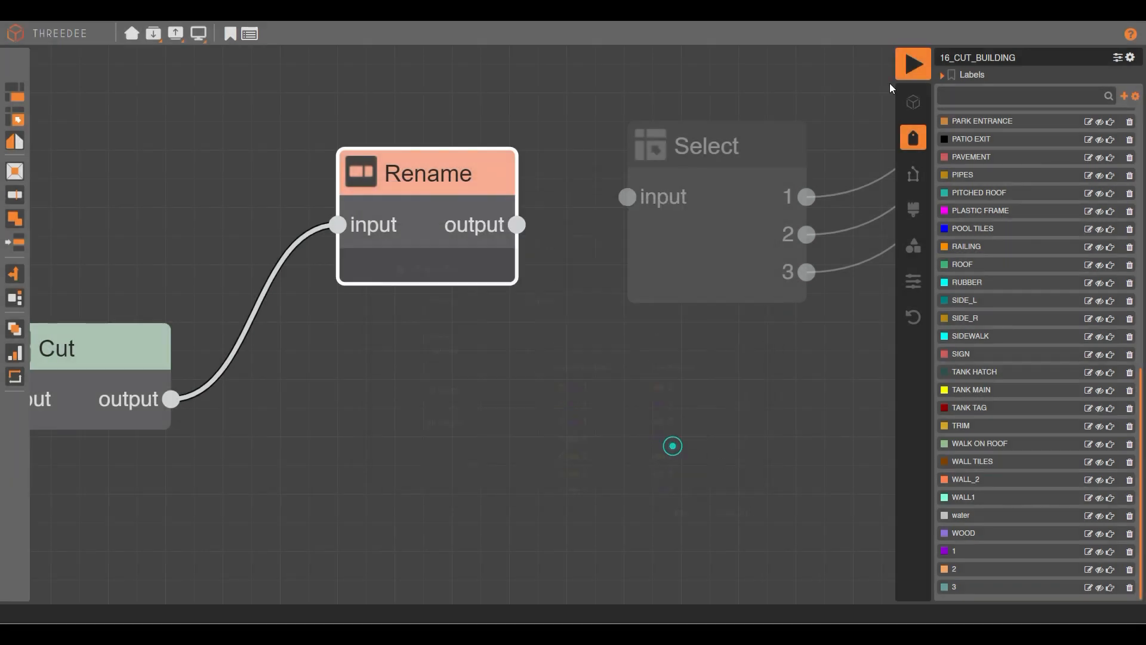
Generate the building, regenerate further variations to compare their heights, and close the preview without saving.
left_click(906, 75)
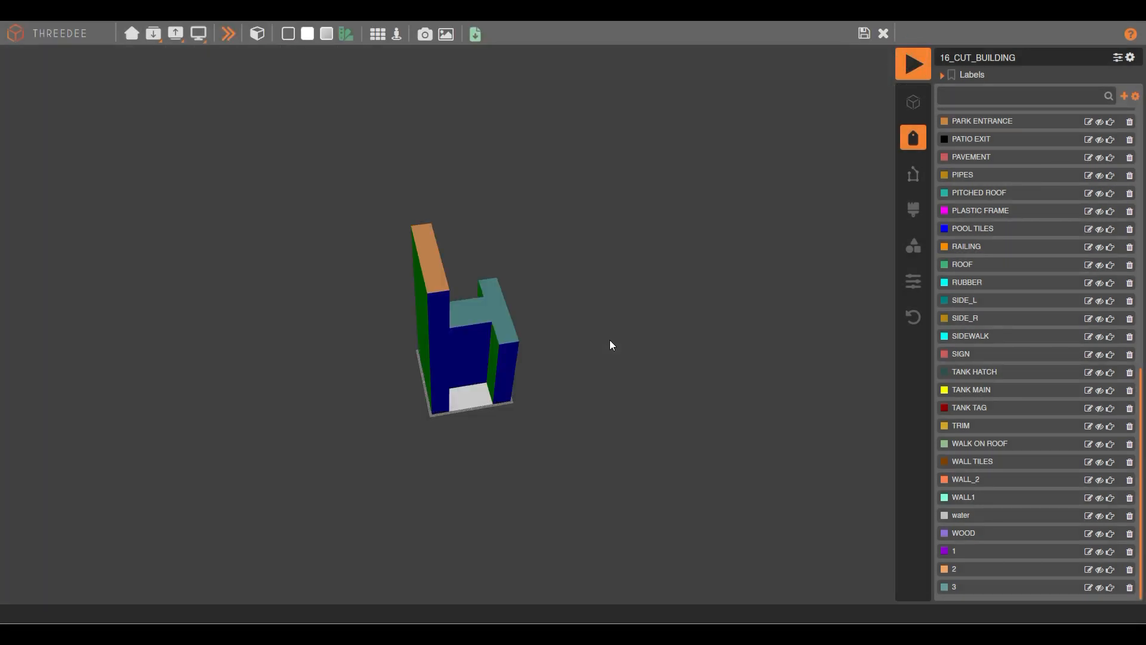
left_click_drag(556, 203, 571, 204)
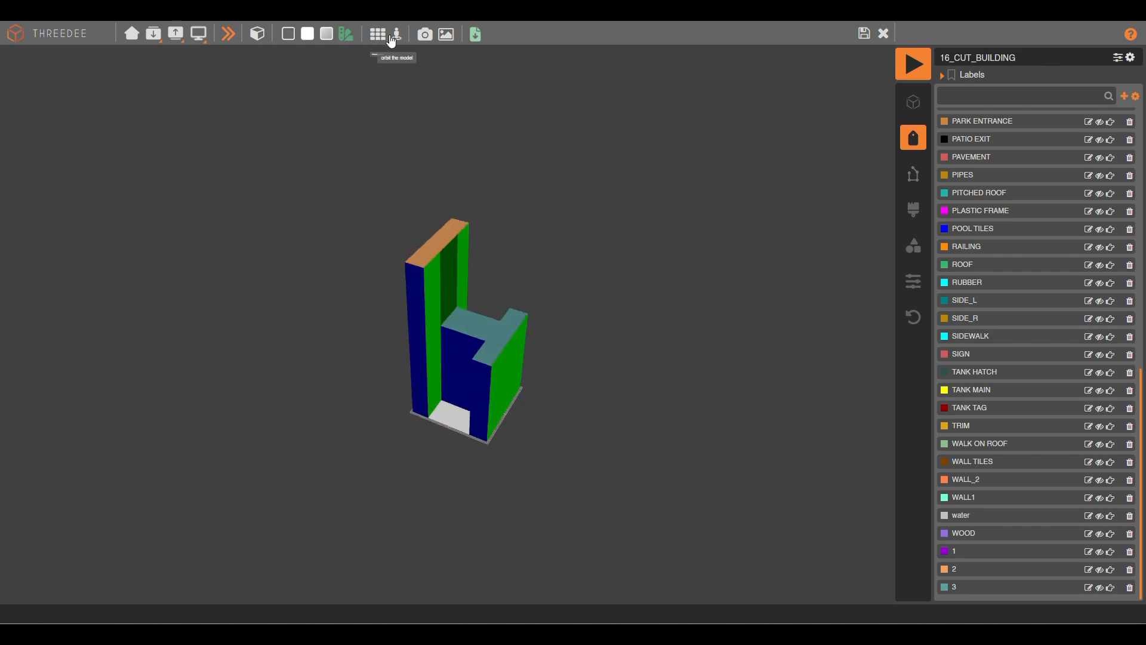
left_click(226, 34)
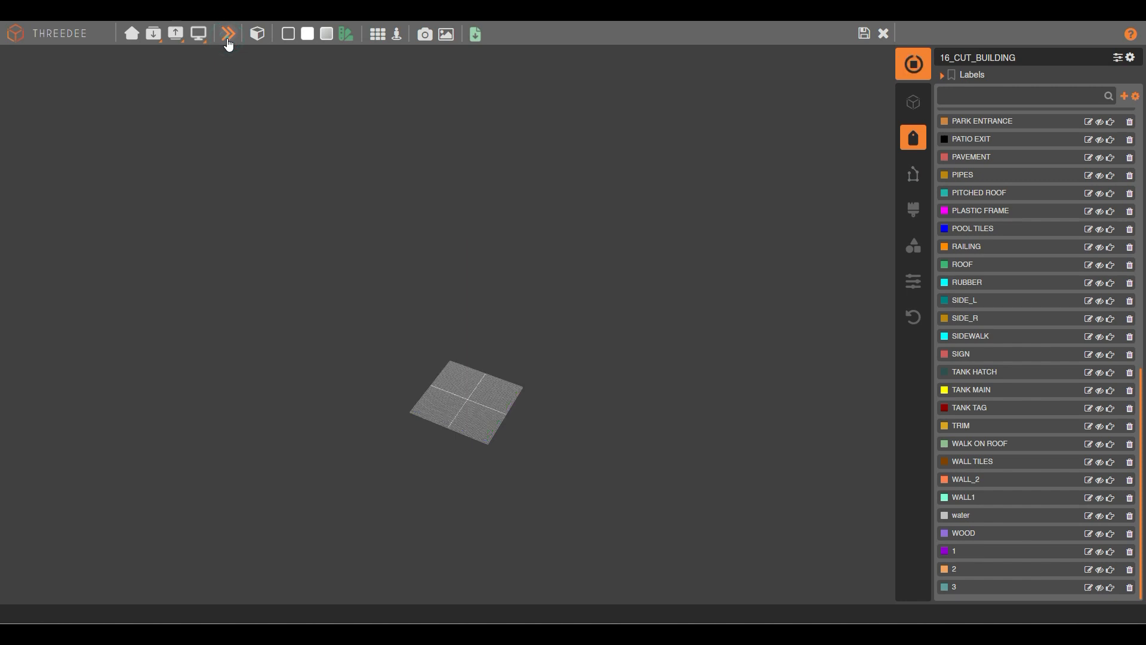
left_click(228, 37)
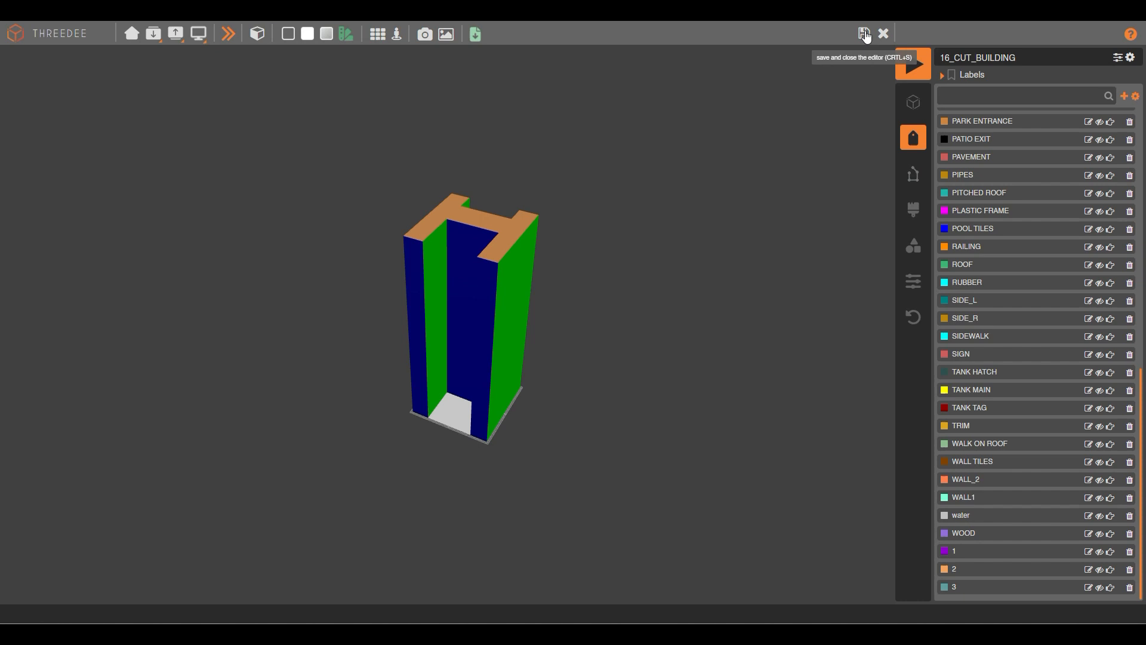
left_click(883, 34)
Attach a PANEL_02 function node to the H3 Extrude's sides and link the H2 Extrude's sides to its input.
scroll(302, 291, "down", 2)
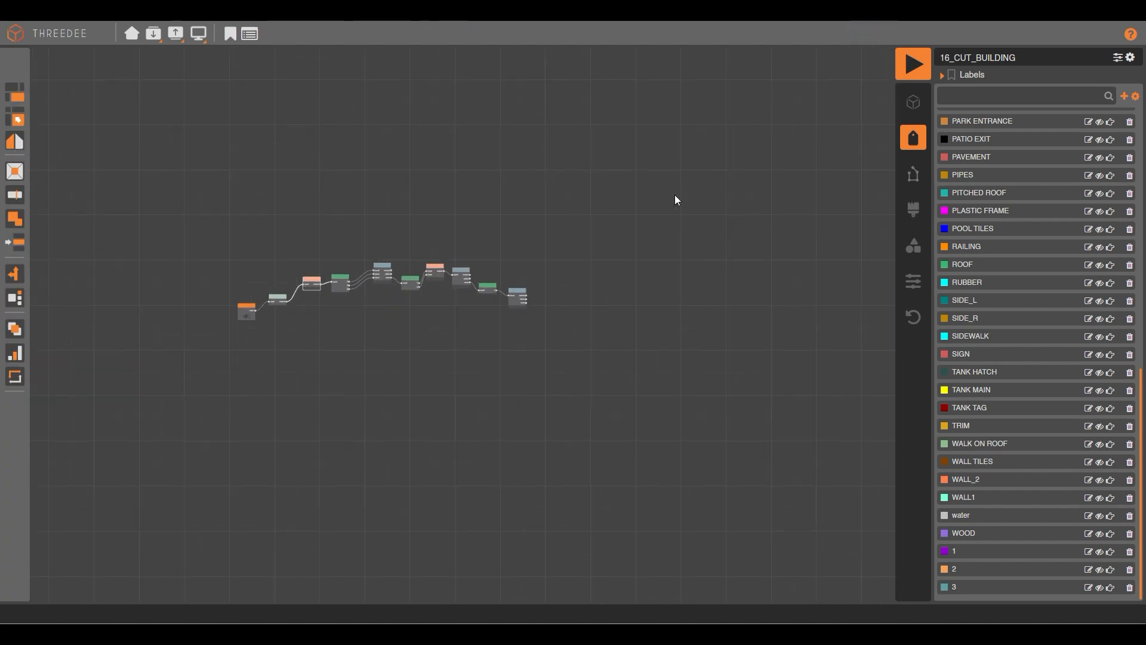
scroll(582, 237, "up", 5)
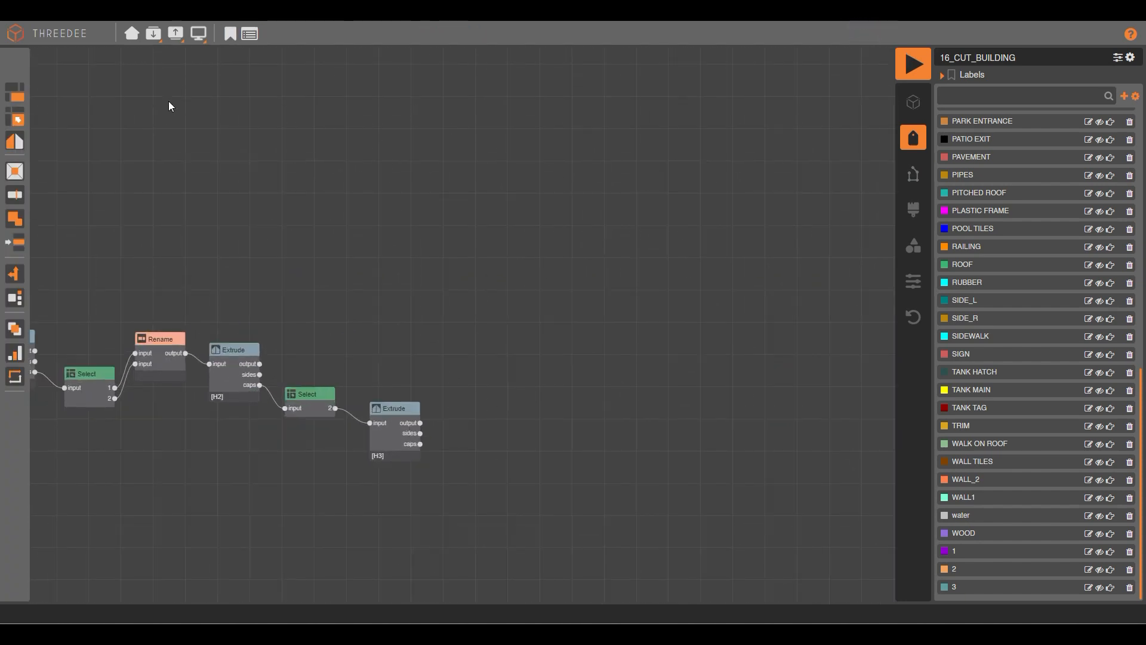
scroll(382, 456, "up", 3)
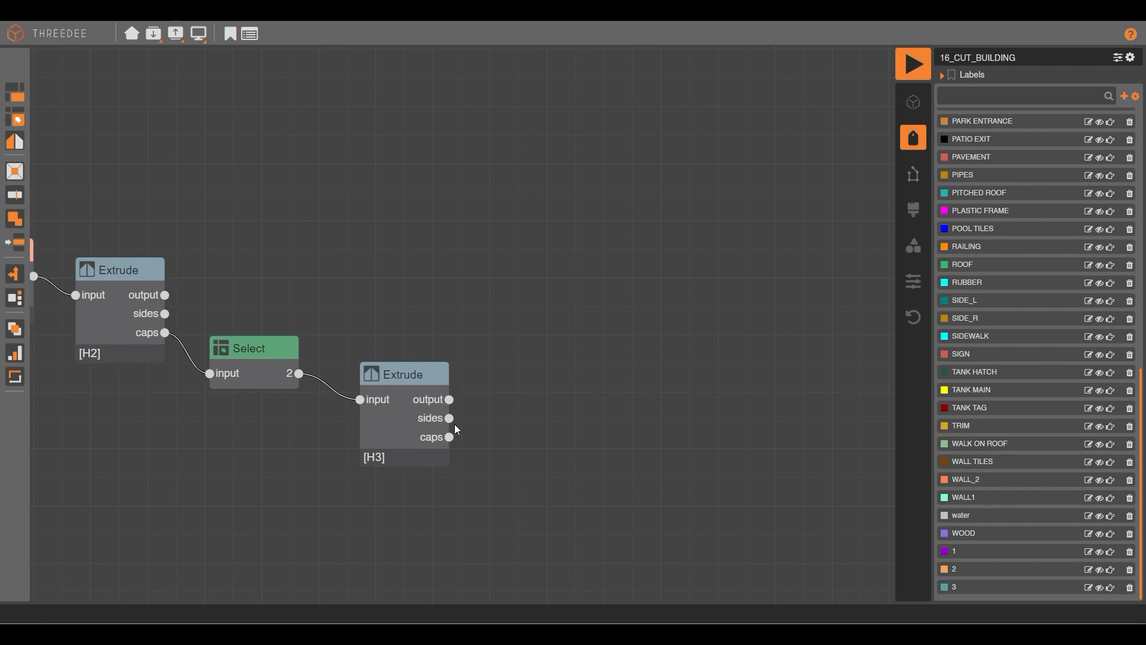
left_click_drag(450, 418, 586, 254)
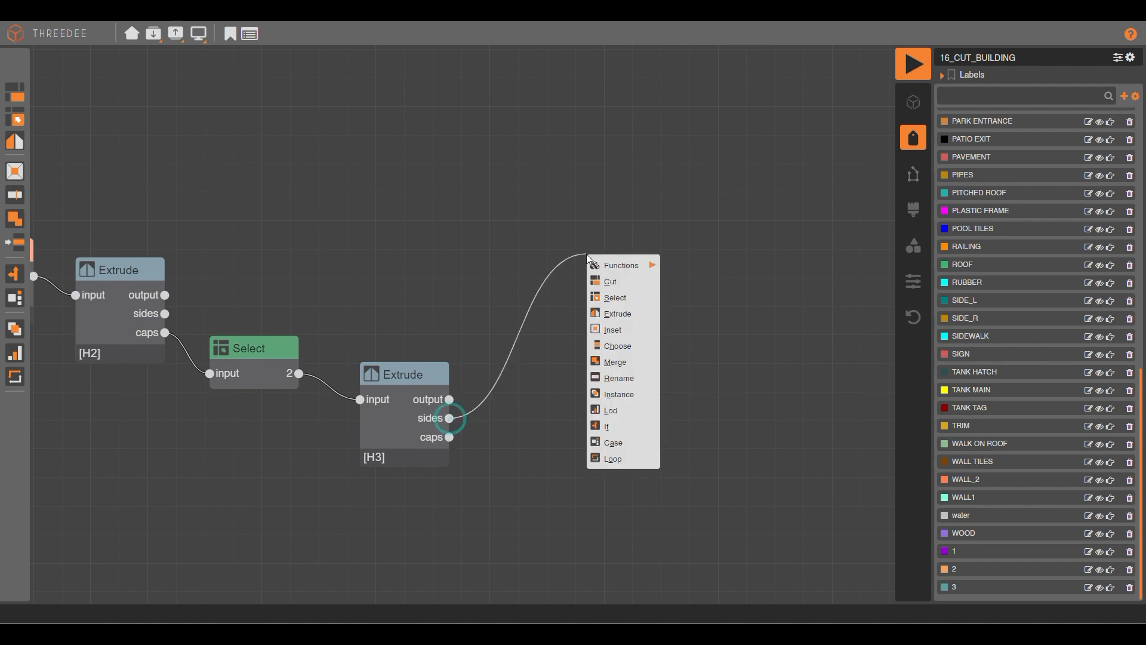
mouse_move(624, 269)
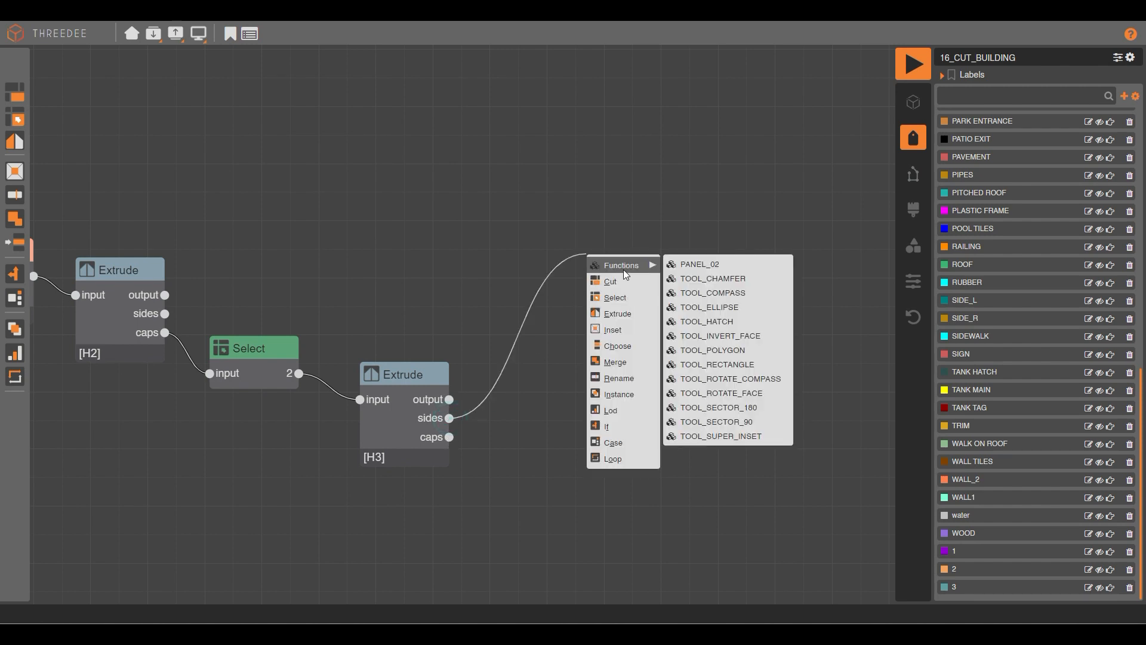
left_click(721, 267)
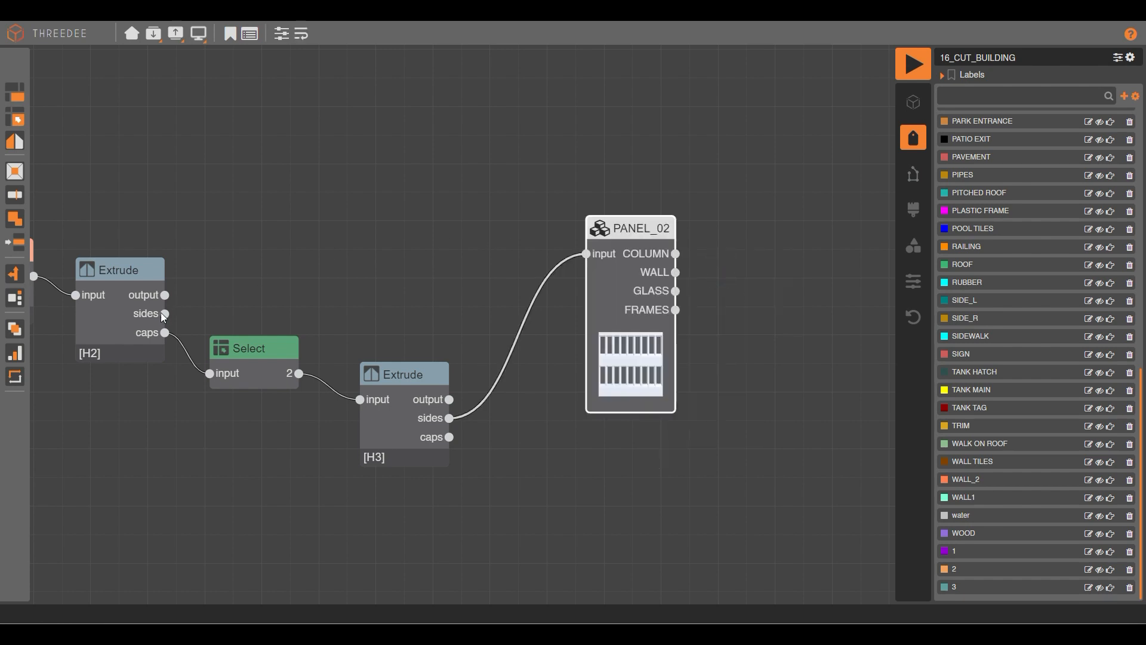
left_click_drag(164, 314, 586, 253)
scroll(818, 339, "down", 3)
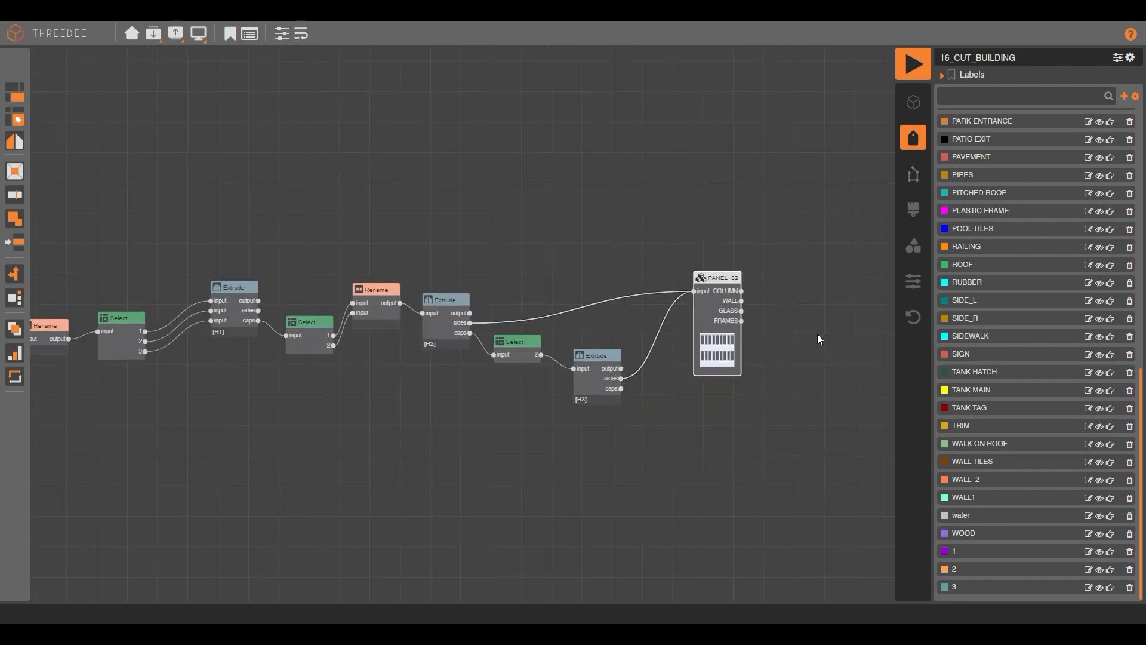
scroll(248, 328, "up", 3)
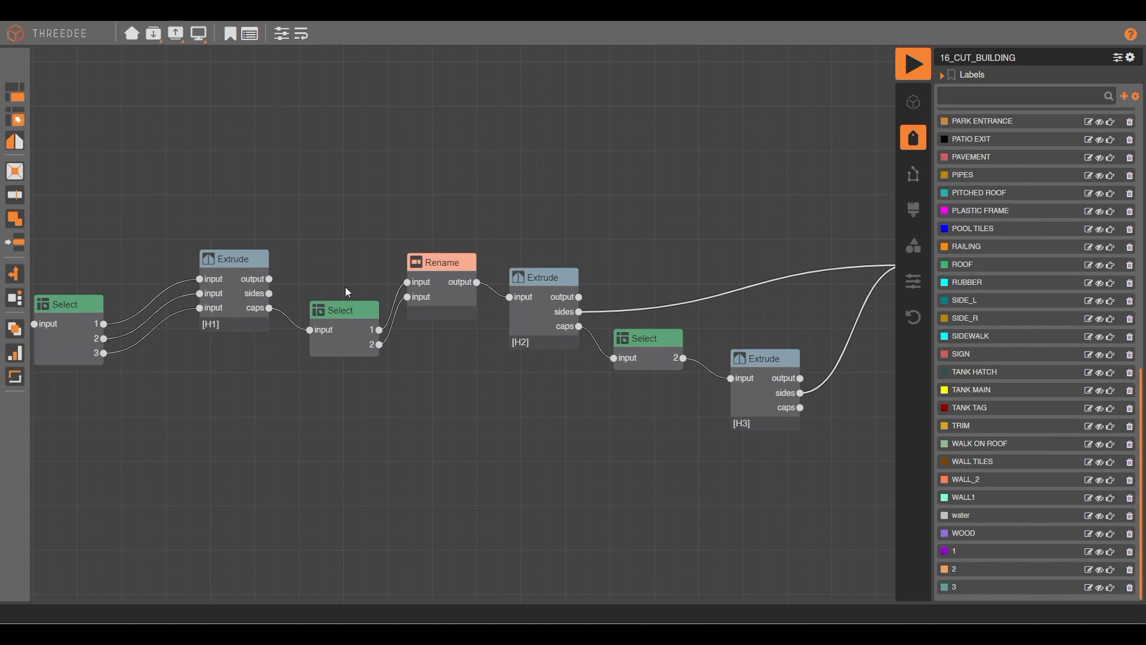
left_click_drag(270, 293, 416, 174)
scroll(417, 211, "down", 3)
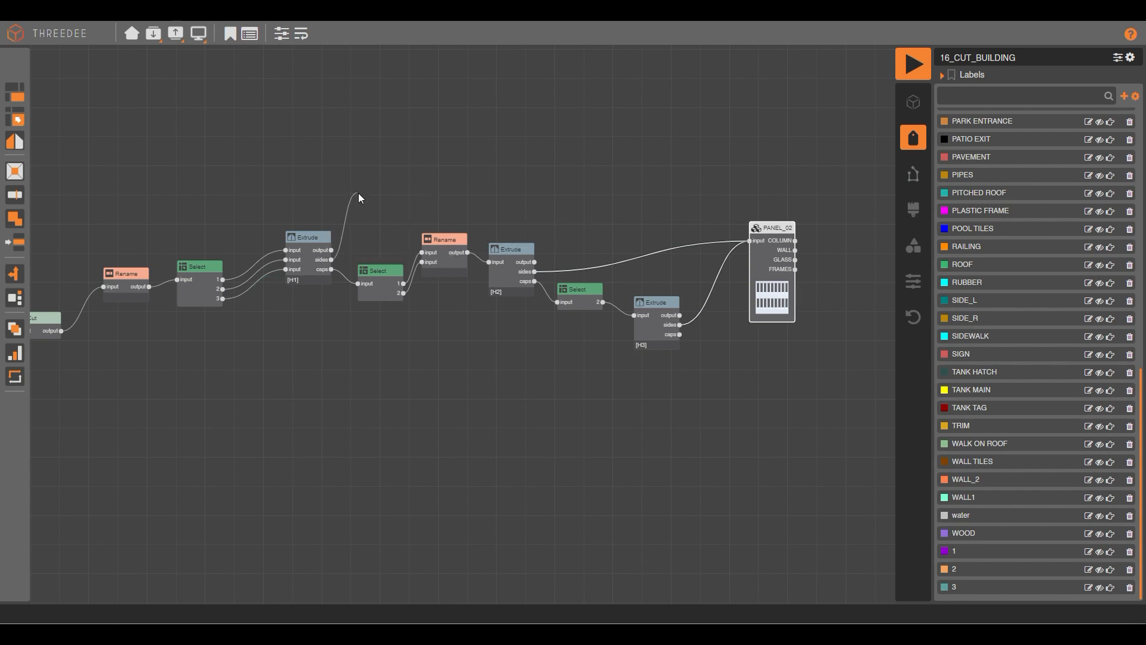
left_click_drag(358, 197, 366, 191)
left_click(340, 137)
Add a Select node to the H1 Extrude's sides that separates the invisible label from everything else.
left_click_drag(330, 262, 384, 166)
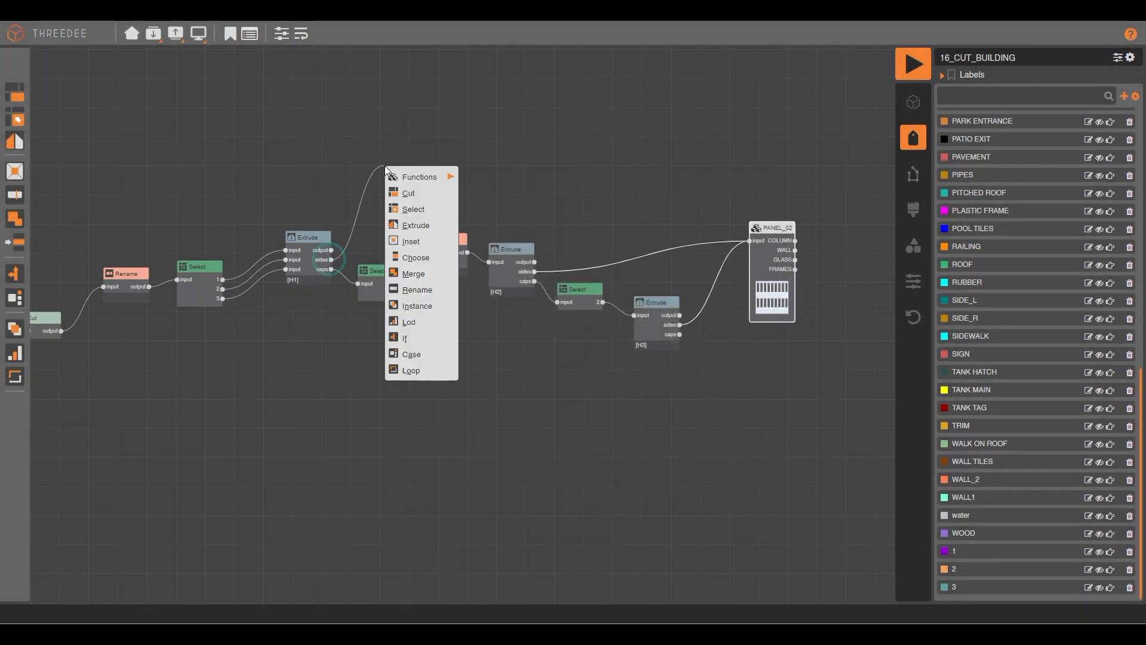
left_click(416, 205)
left_click(565, 281)
left_click(616, 411)
left_click(680, 443)
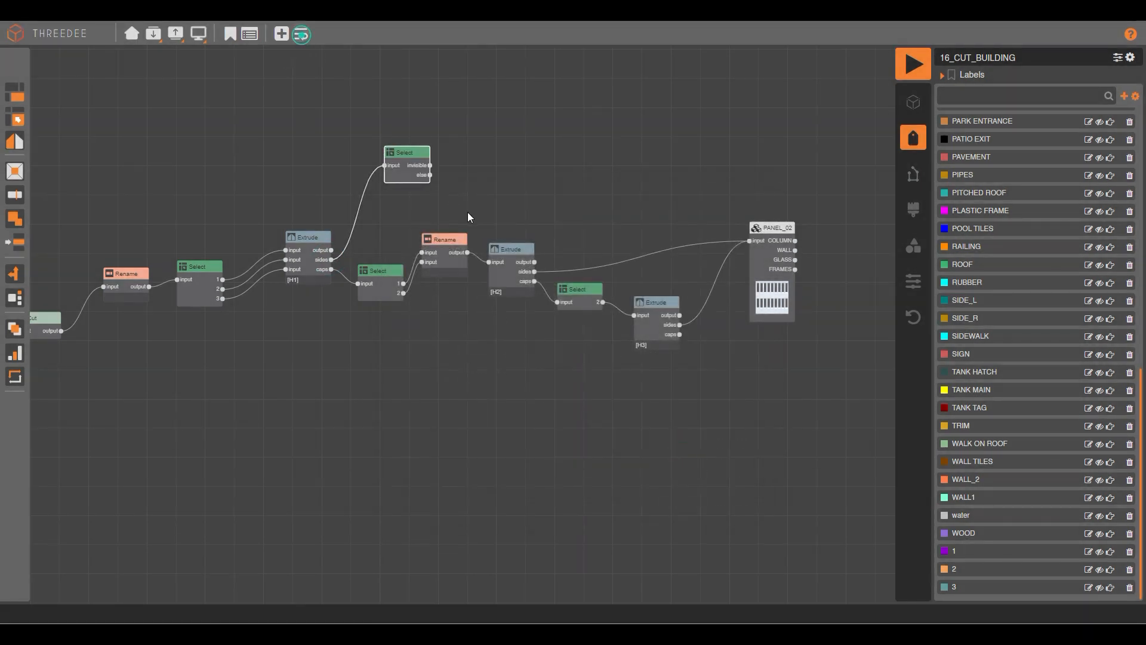
Link the else output of the new Select node to the PANEL_02 input.
scroll(468, 212, "up", 3)
scroll(478, 180, "down", 3)
left_click_drag(409, 154, 739, 228)
Generate the building and examine the panels on its facades from several angles and distances.
left_click(908, 64)
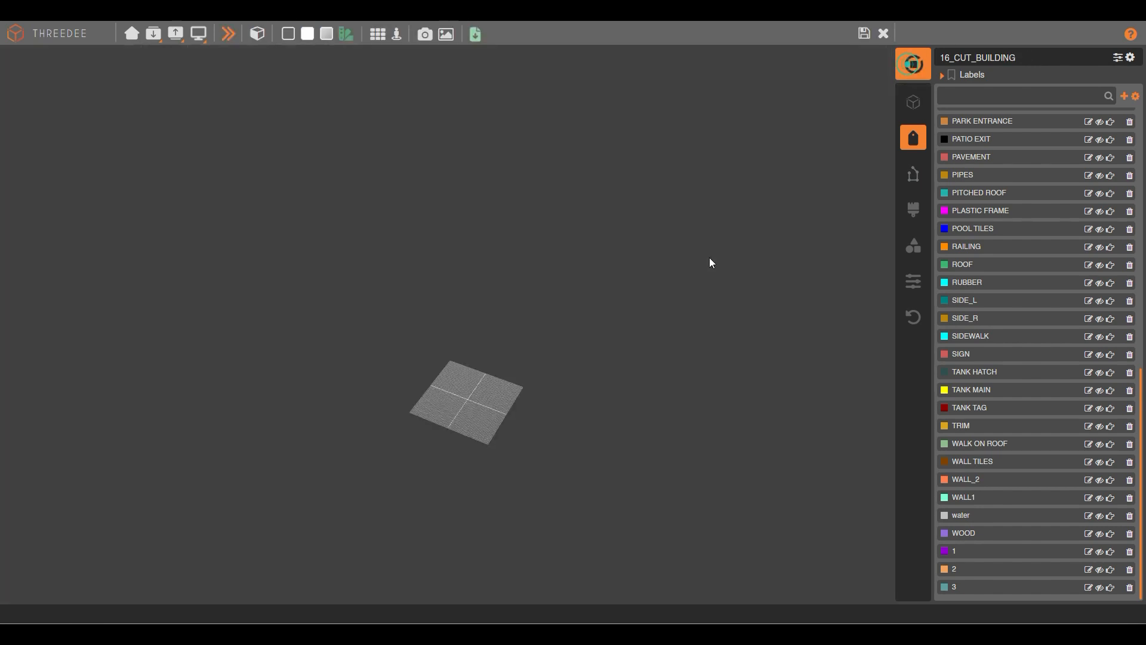
mouse_move(564, 337)
left_mouse_down()
mouse_move(520, 229)
mouse_move(503, 277)
mouse_move(431, 367)
left_mouse_up()
scroll(500, 263, "up", 4)
scroll(439, 363, "up", 5)
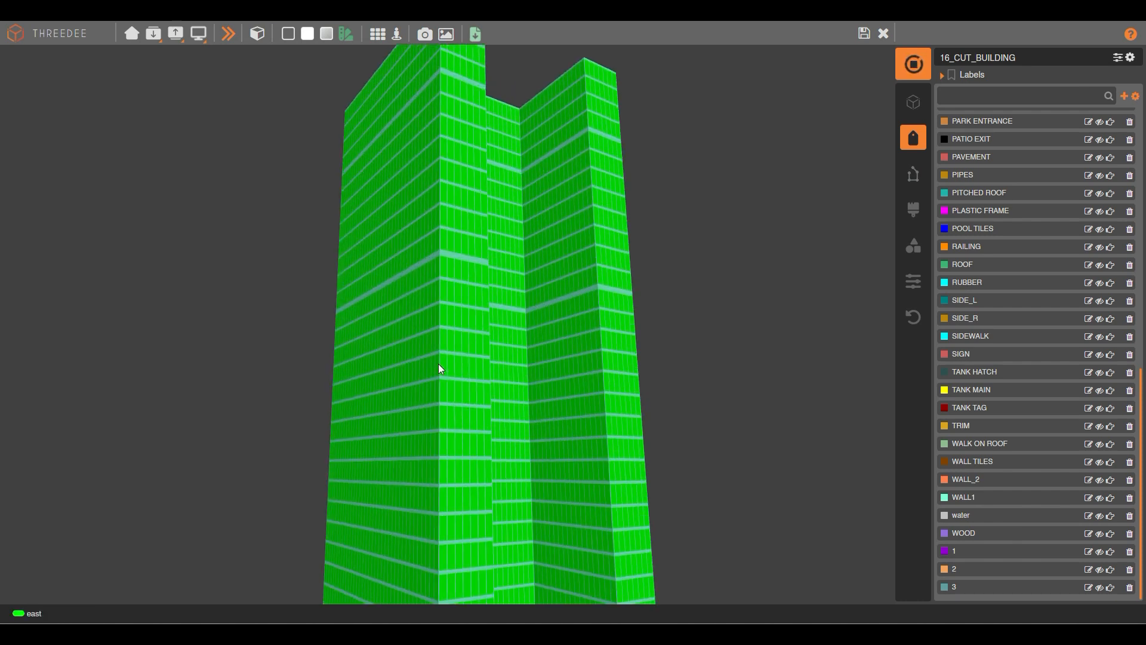
mouse_move(527, 350)
left_mouse_down()
mouse_move(433, 348)
mouse_move(439, 338)
mouse_move(670, 327)
left_mouse_up()
scroll(439, 338, "down", 4)
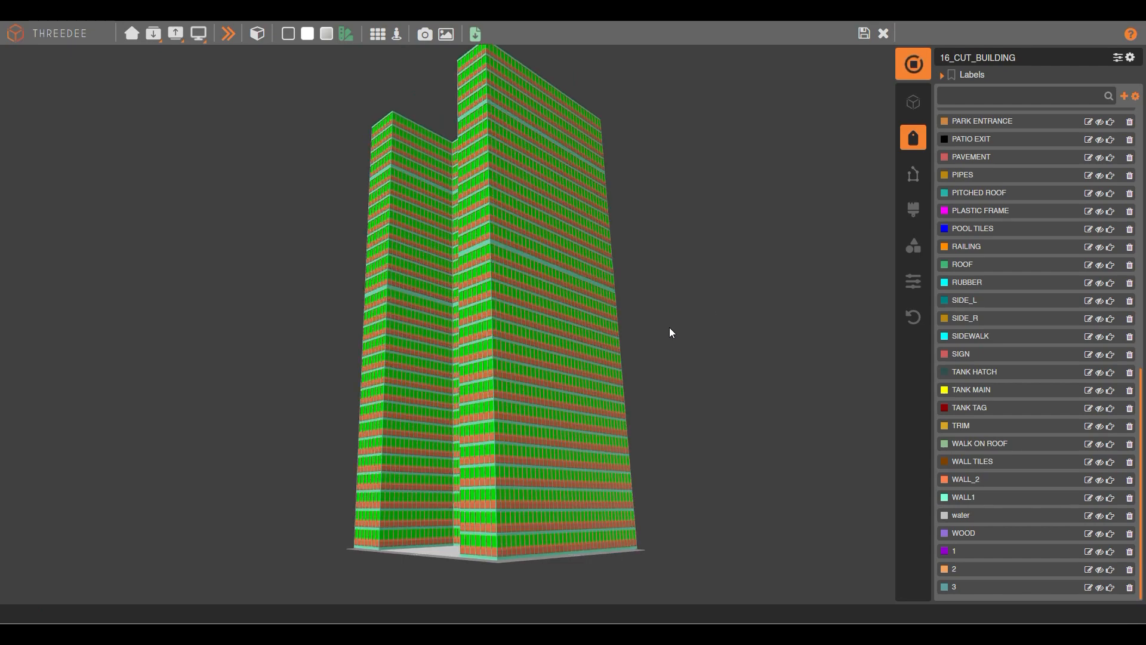
left_click_drag(402, 292, 565, 292)
scroll(441, 344, "up", 6)
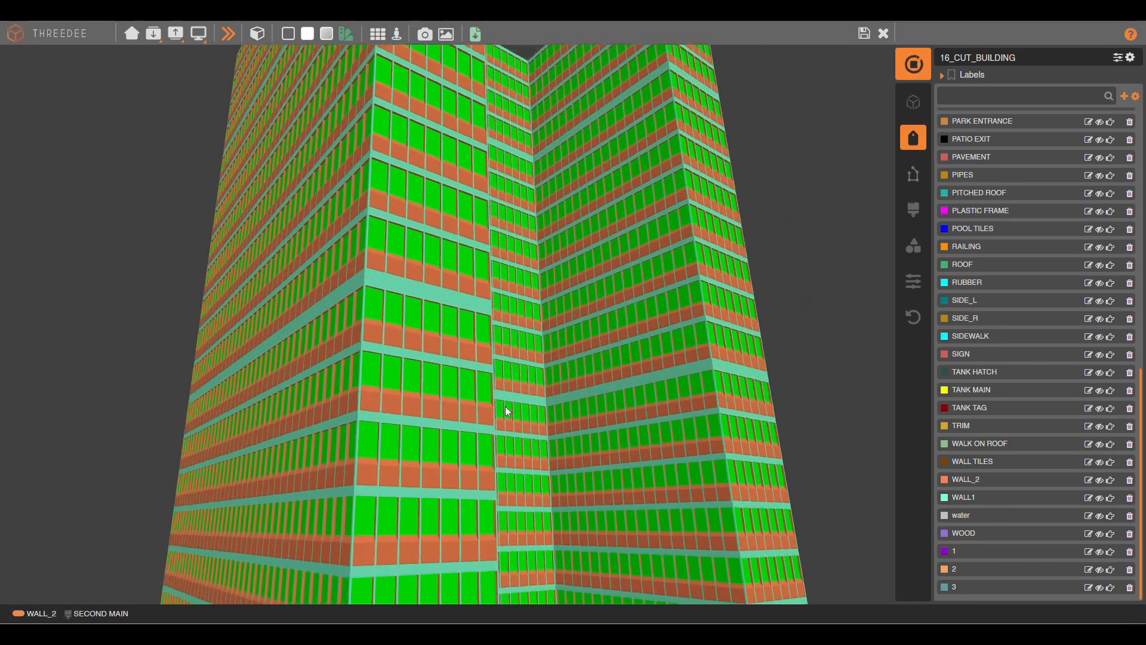
scroll(525, 397, "down", 4)
left_click_drag(524, 396, 422, 225)
Display the building with materials and examine its roofs and facades from above and around.
left_click(327, 34)
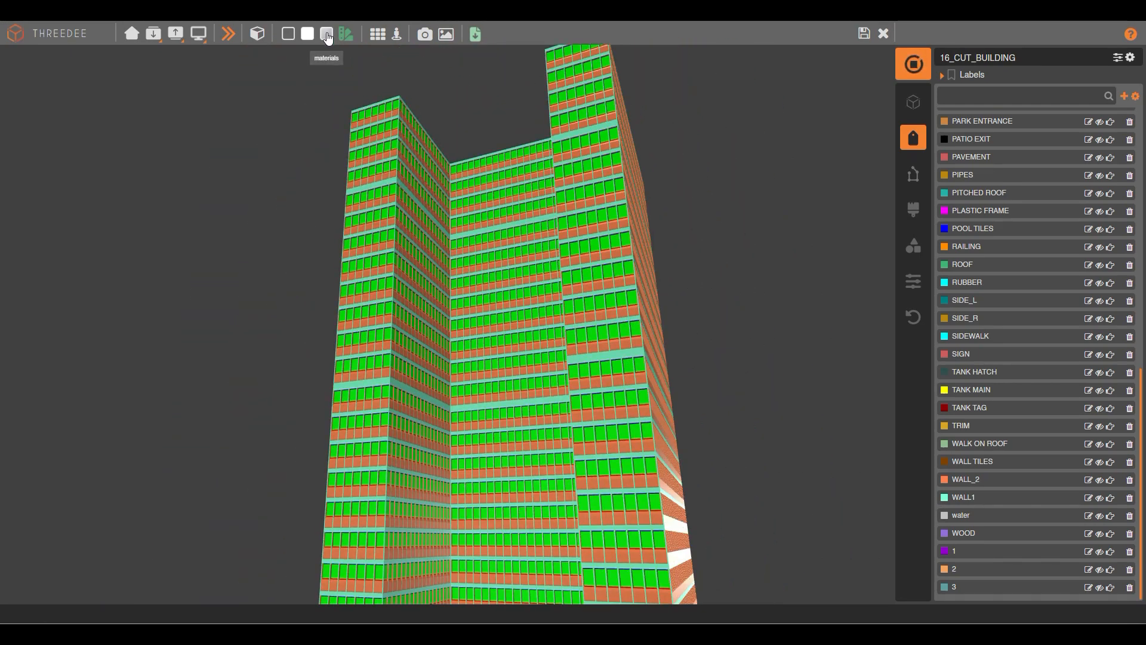
left_click_drag(756, 243, 698, 244)
scroll(698, 243, "down", 4)
left_click_drag(546, 215, 556, 347)
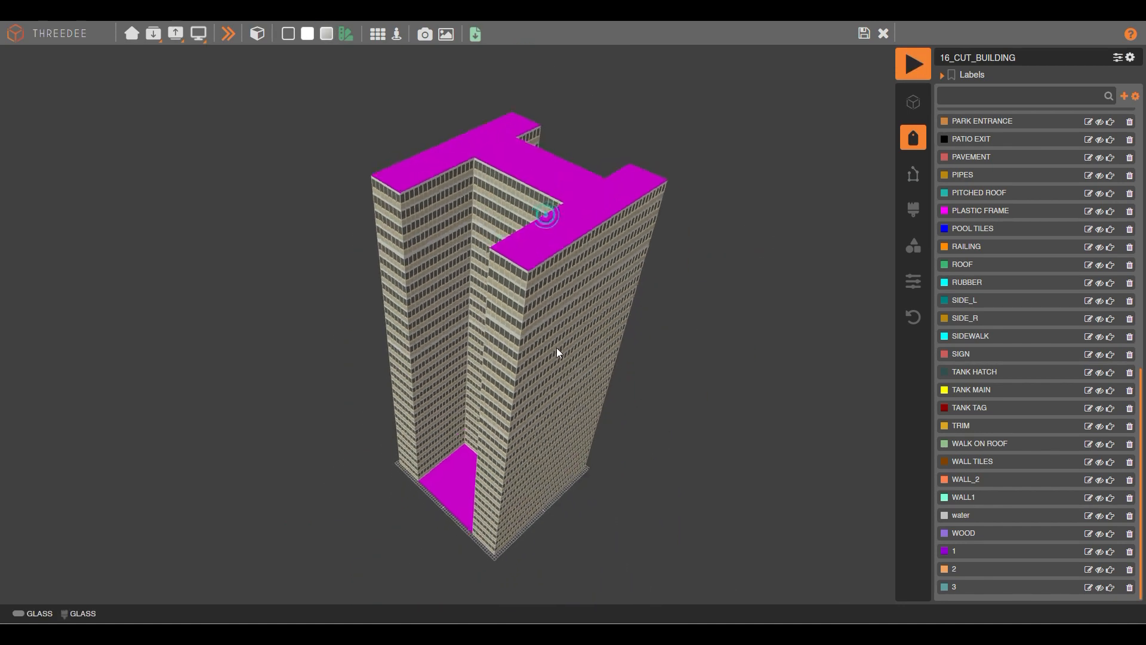
scroll(418, 322, "up", 4)
left_click_drag(414, 336, 600, 327)
scroll(600, 327, "down", 4)
left_click_drag(515, 368, 359, 285)
left_click_drag(645, 292, 512, 356)
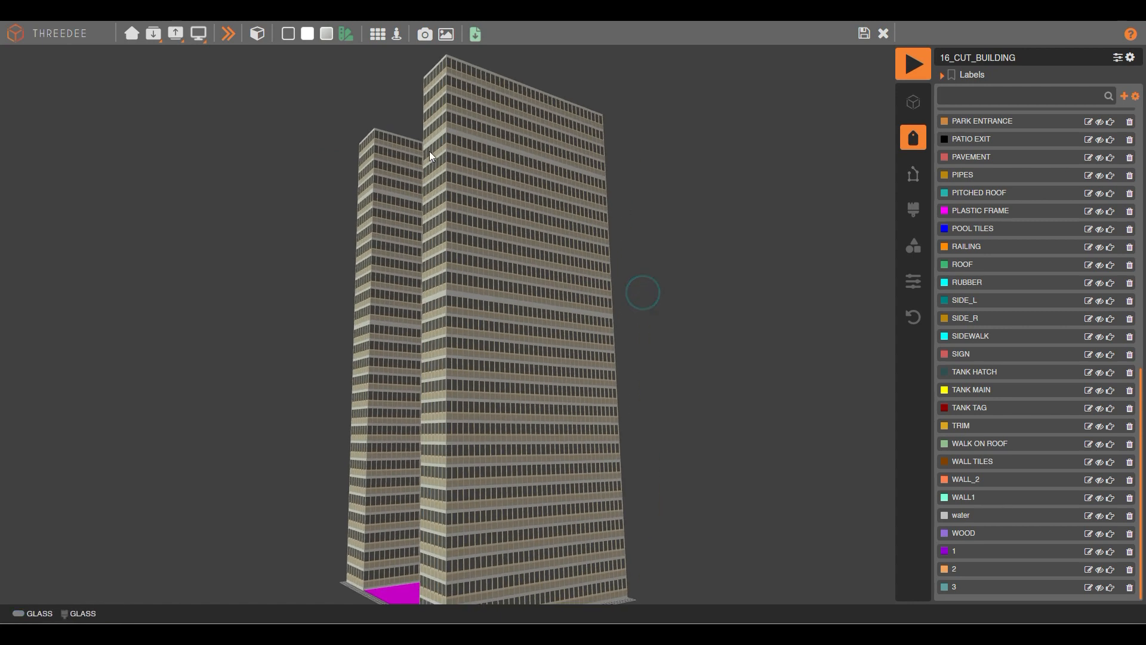
Generate another height variation, examine its panelled facades, and save and close the preview.
left_click(230, 39)
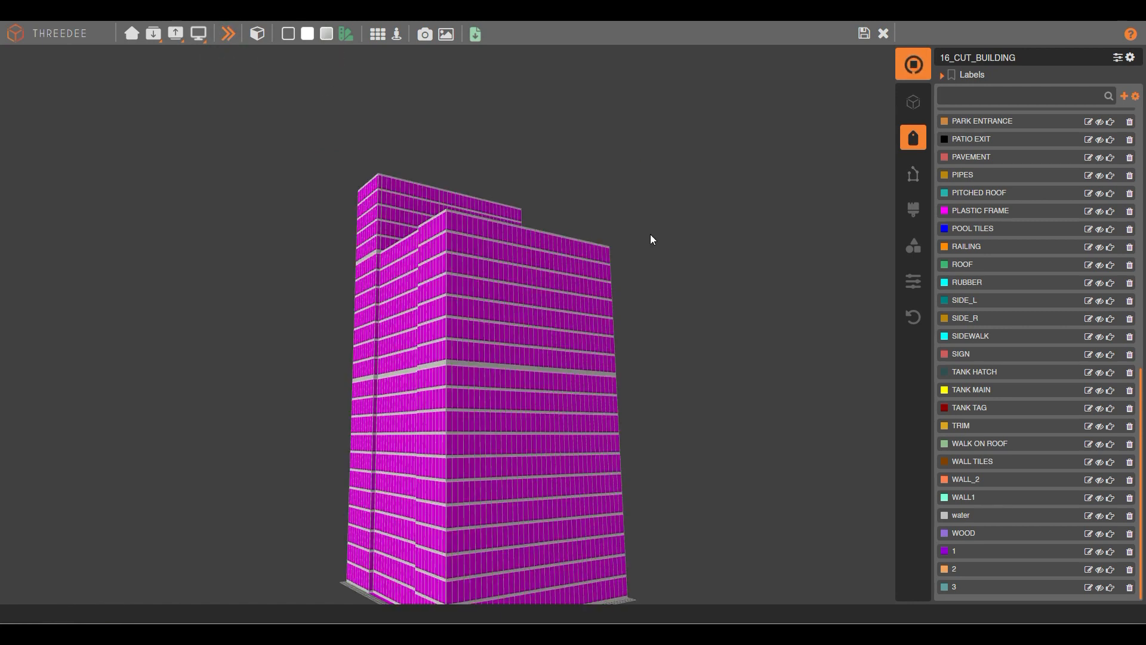
left_click_drag(652, 235, 461, 316)
right_click_drag(475, 319, 500, 269)
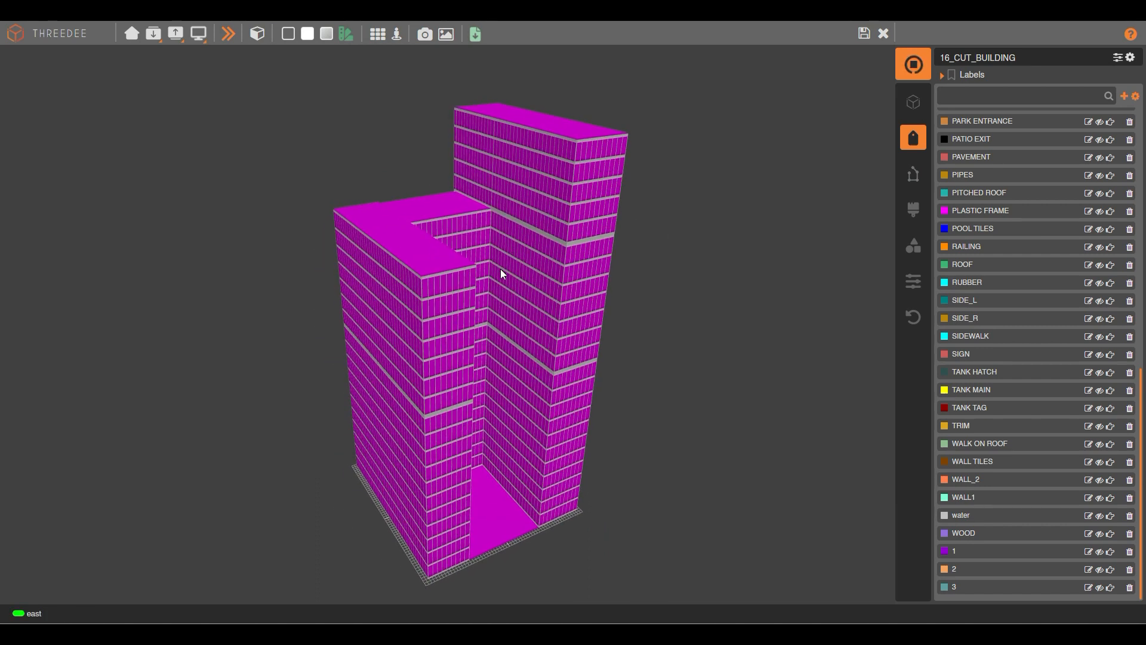
left_click_drag(497, 328, 507, 271)
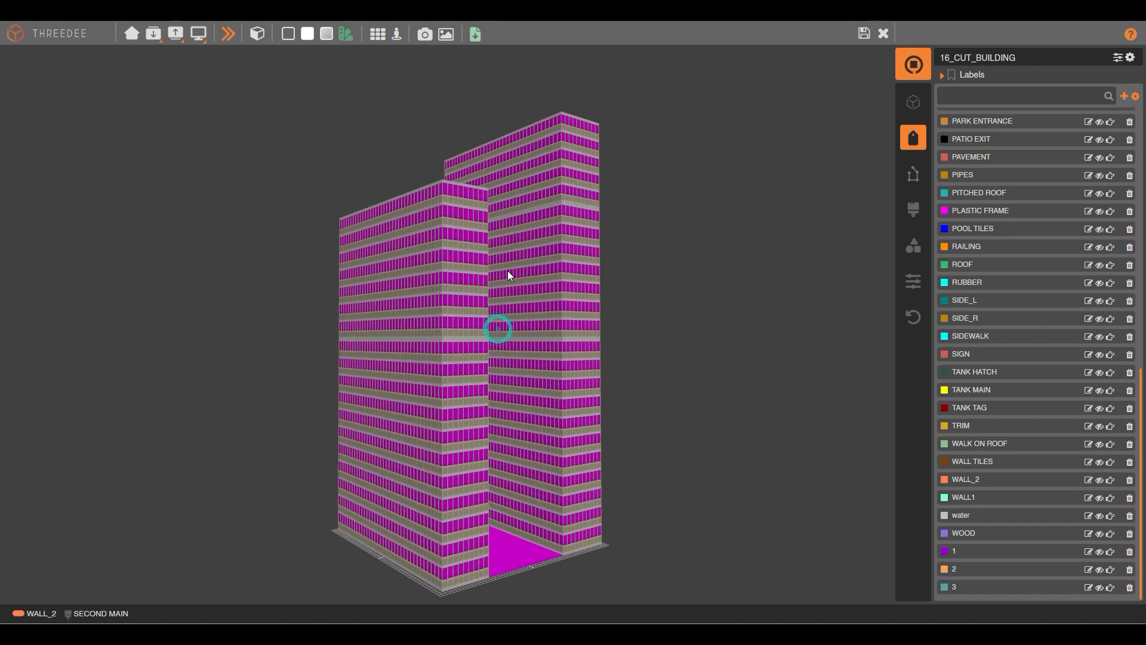
scroll(475, 332, "up", 5)
scroll(475, 333, "down", 6)
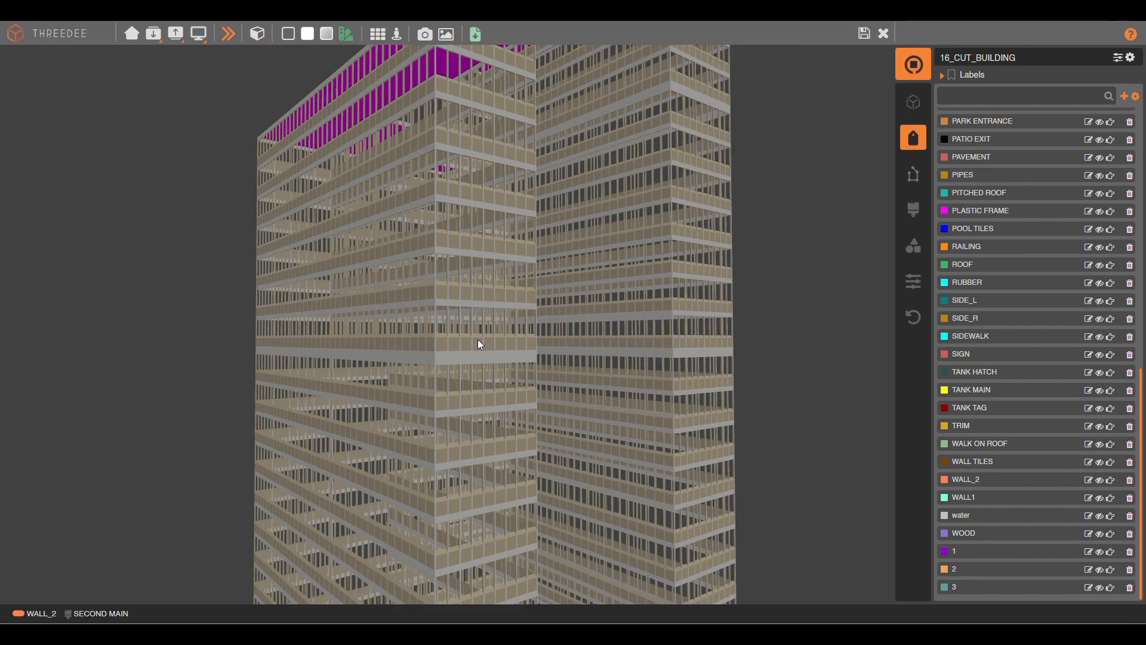
left_click_drag(666, 352, 677, 254)
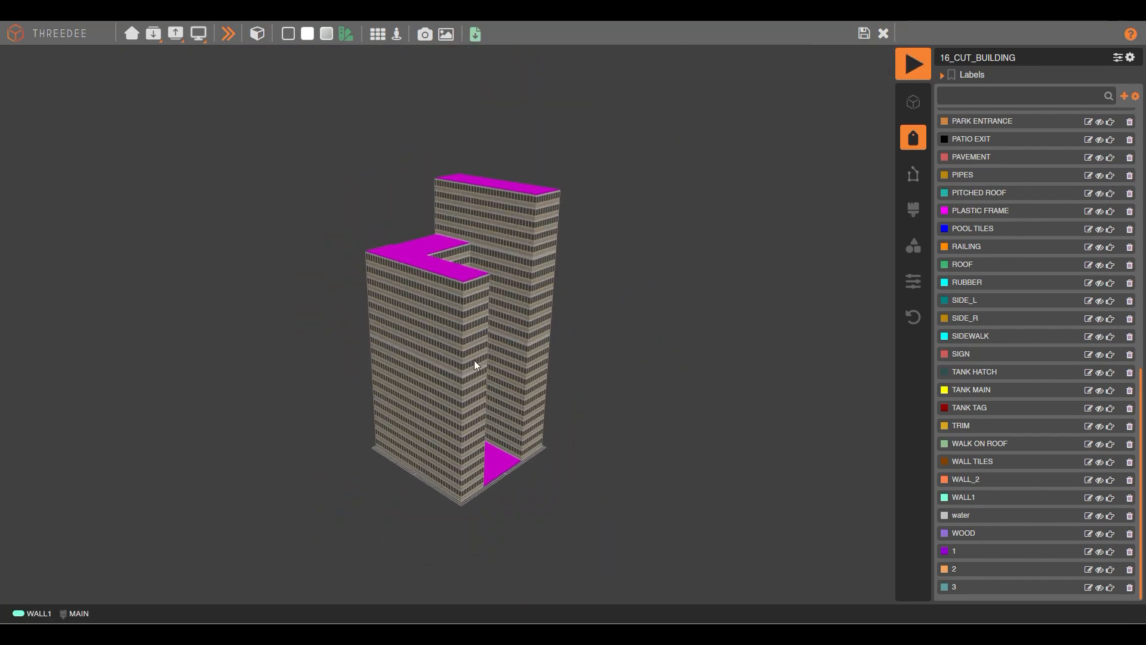
left_click_drag(571, 416, 576, 324)
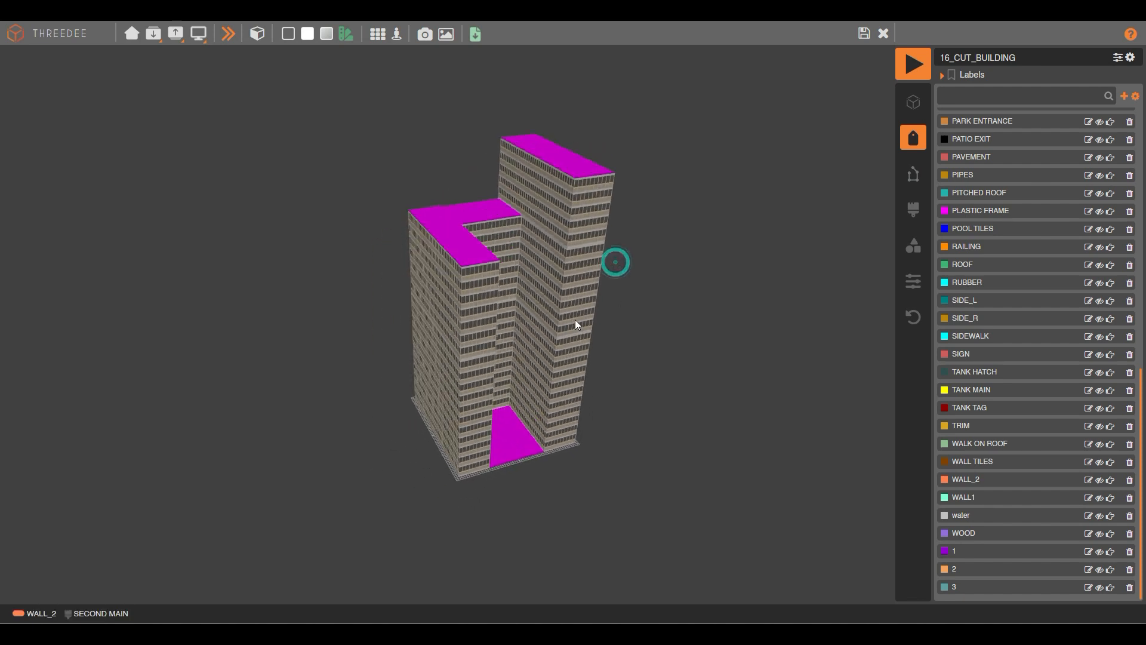
left_click(865, 35)
Move the Input and Cut nodes farther away from the Rename node to spread out the graph.
scroll(693, 260, "down", 3)
scroll(359, 324, "up", 5)
left_click_drag(262, 216, 94, 249)
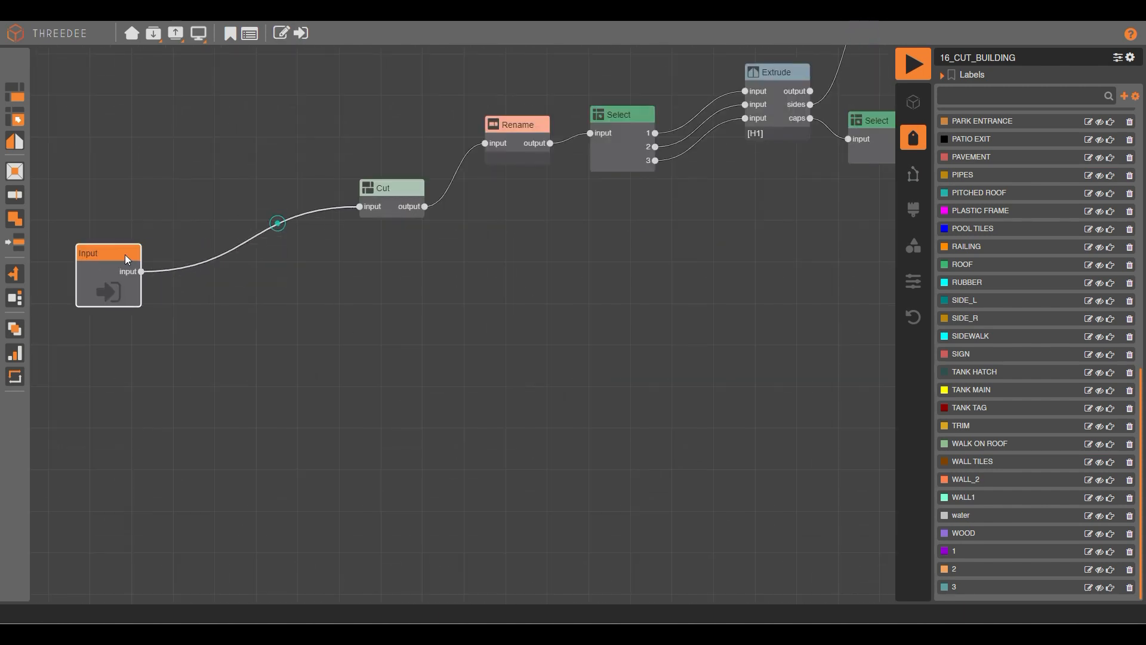
left_click_drag(410, 205, 273, 228)
Review the Cut node's face layout, save and close it, and reposition the Cut node closer to the Rename node.
double_click(260, 212)
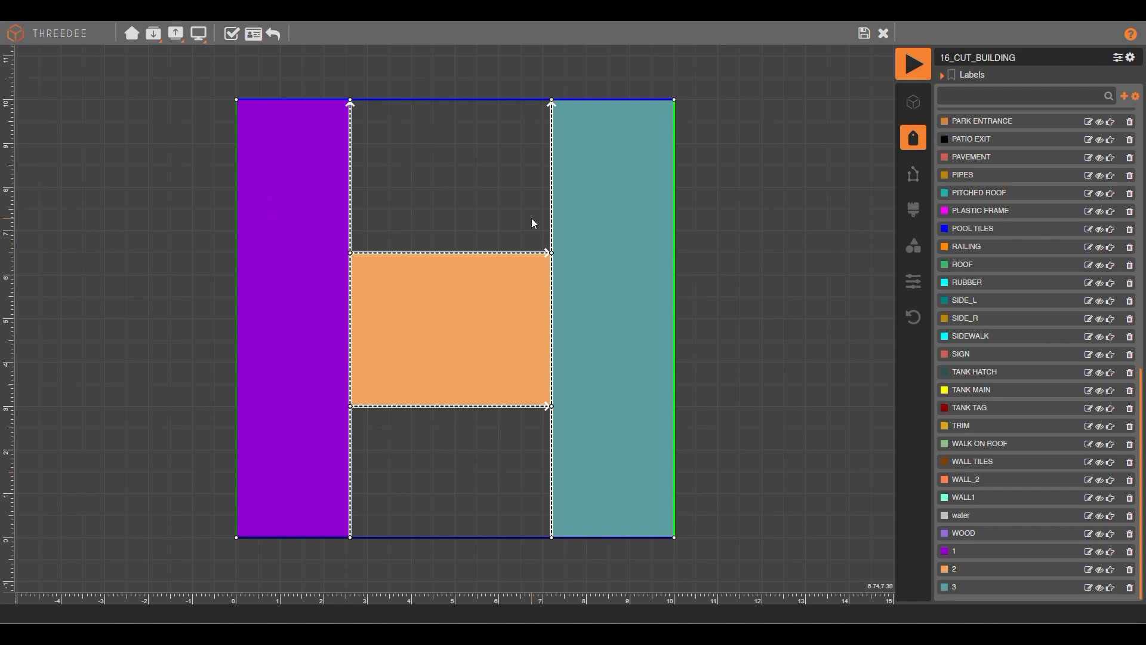
left_click(865, 33)
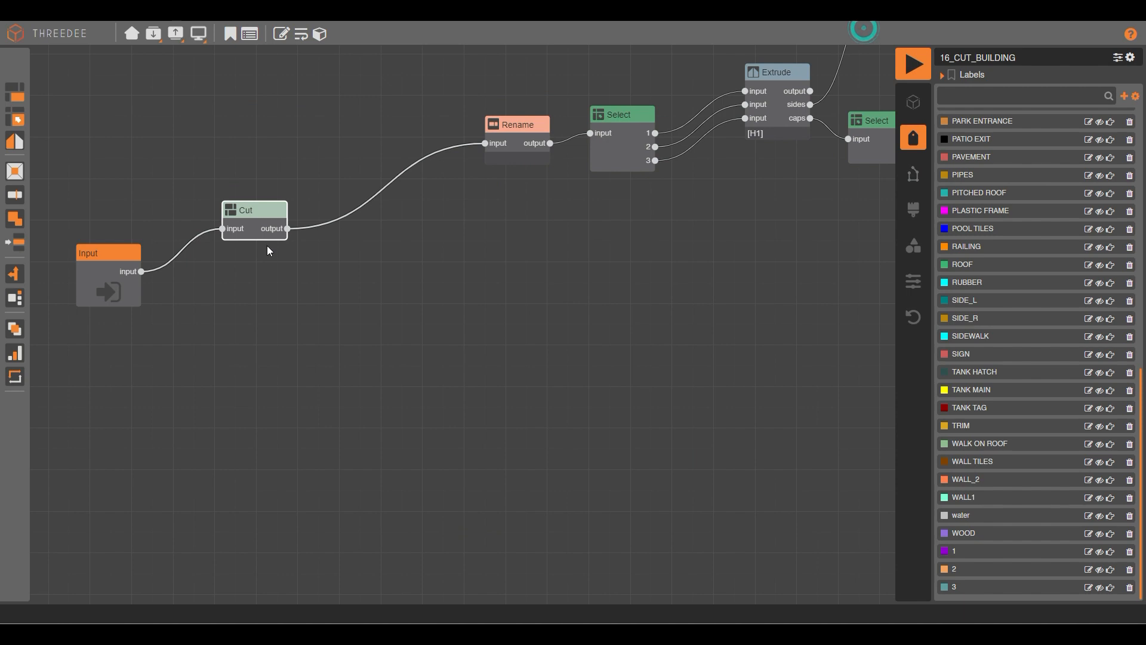
left_click_drag(274, 228, 328, 195)
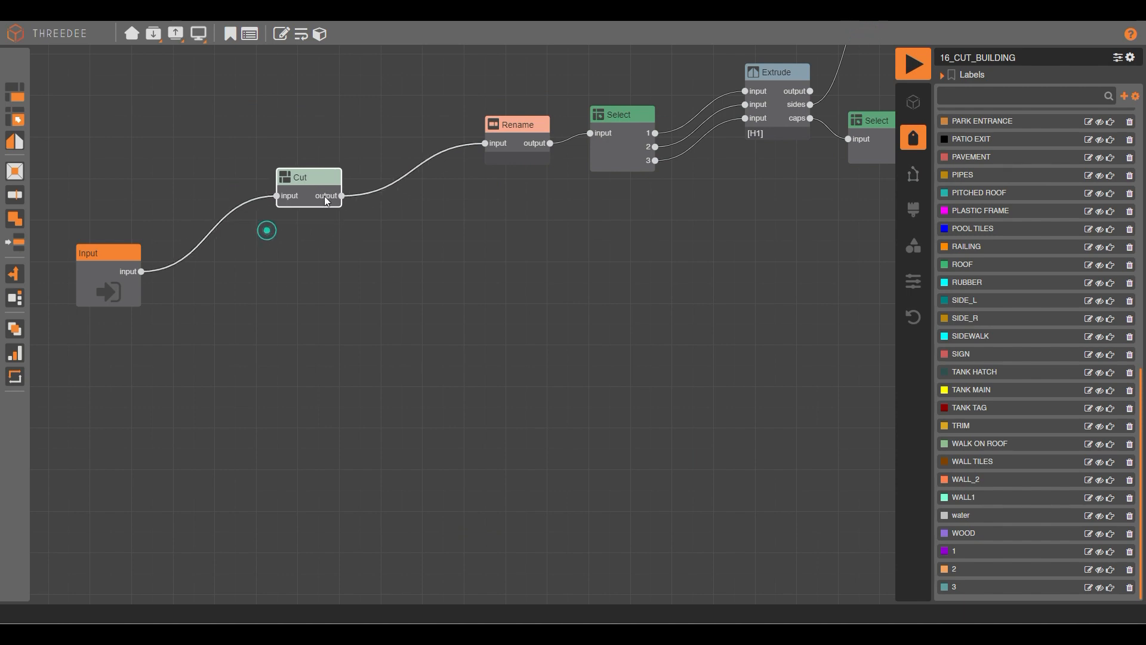
Add a Choose node fed by the Input node and give it choices 1 and 2.
left_click(147, 184)
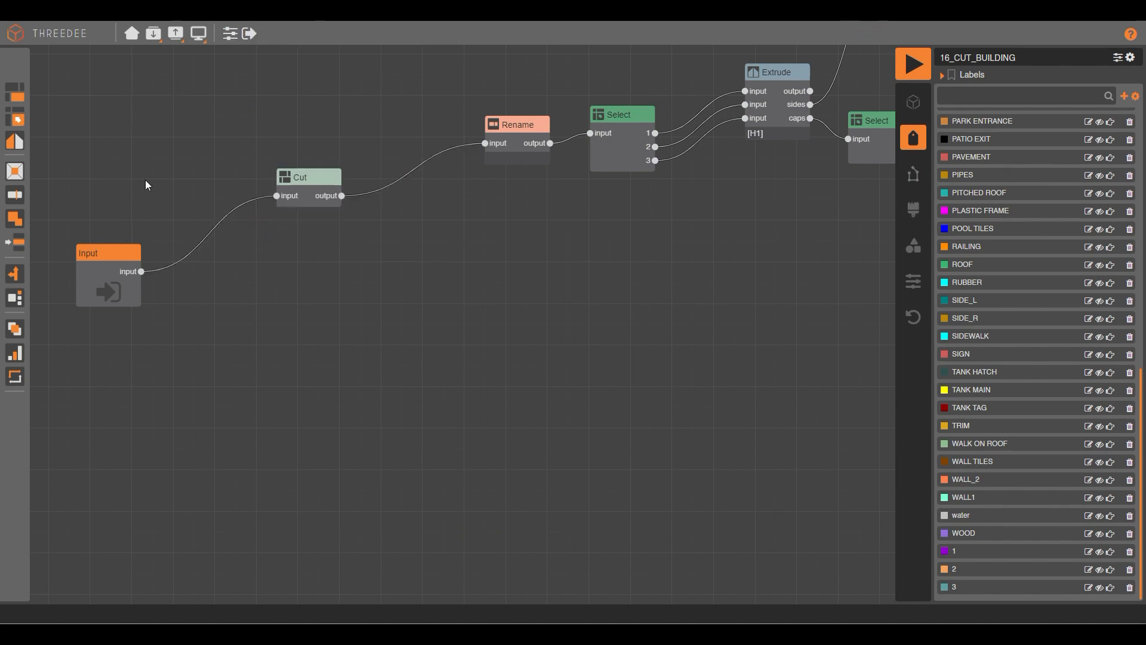
left_click_drag(142, 272, 208, 309)
left_click(259, 395)
left_click(468, 281)
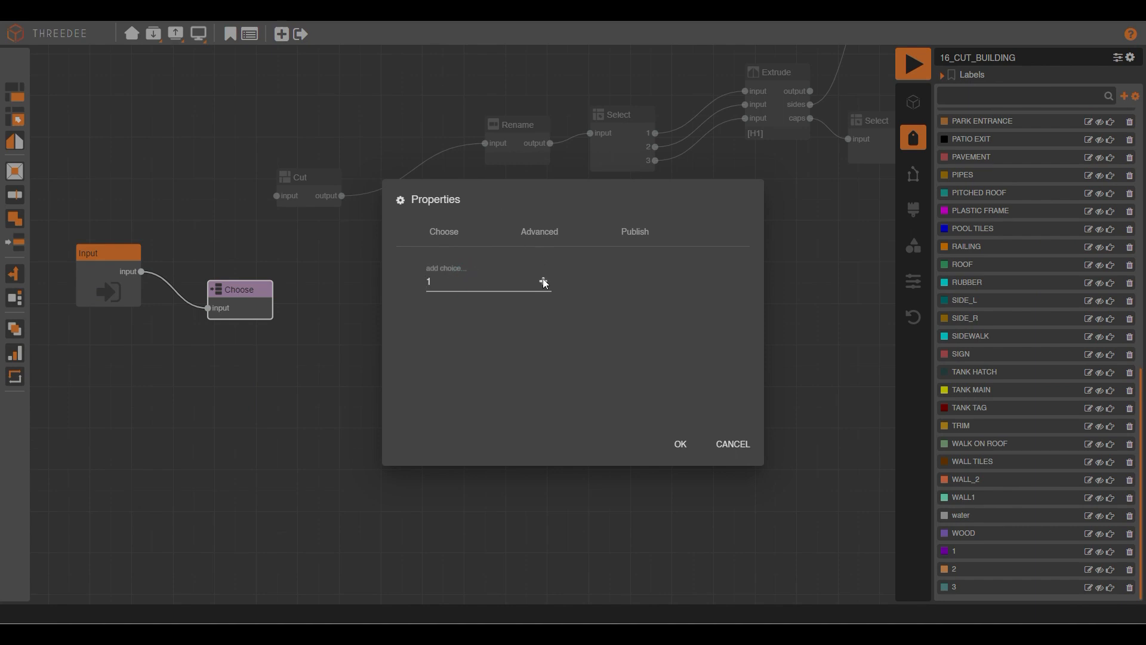
left_click(472, 282)
key("Return")
left_click(679, 446)
Connect the Choose node's output 1 to the existing Cut node and output 2 to a new Cut node.
scroll(241, 322, "up", 3)
left_click_drag(263, 305, 227, 271)
left_click_drag(292, 137, 295, 136)
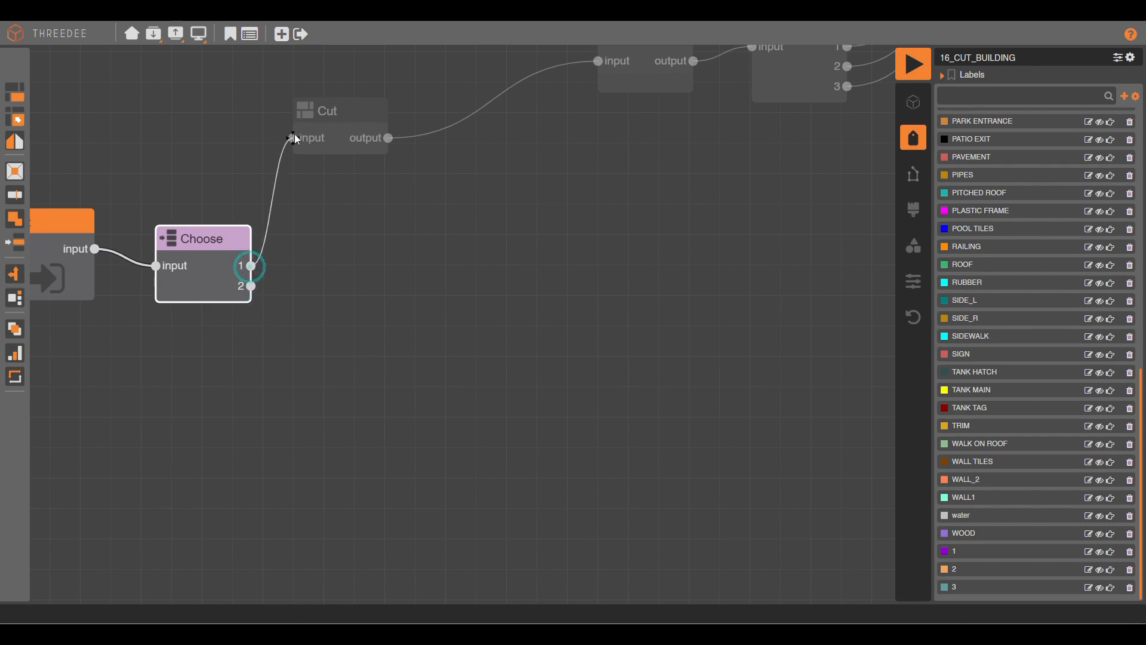
left_click_drag(251, 286, 369, 239)
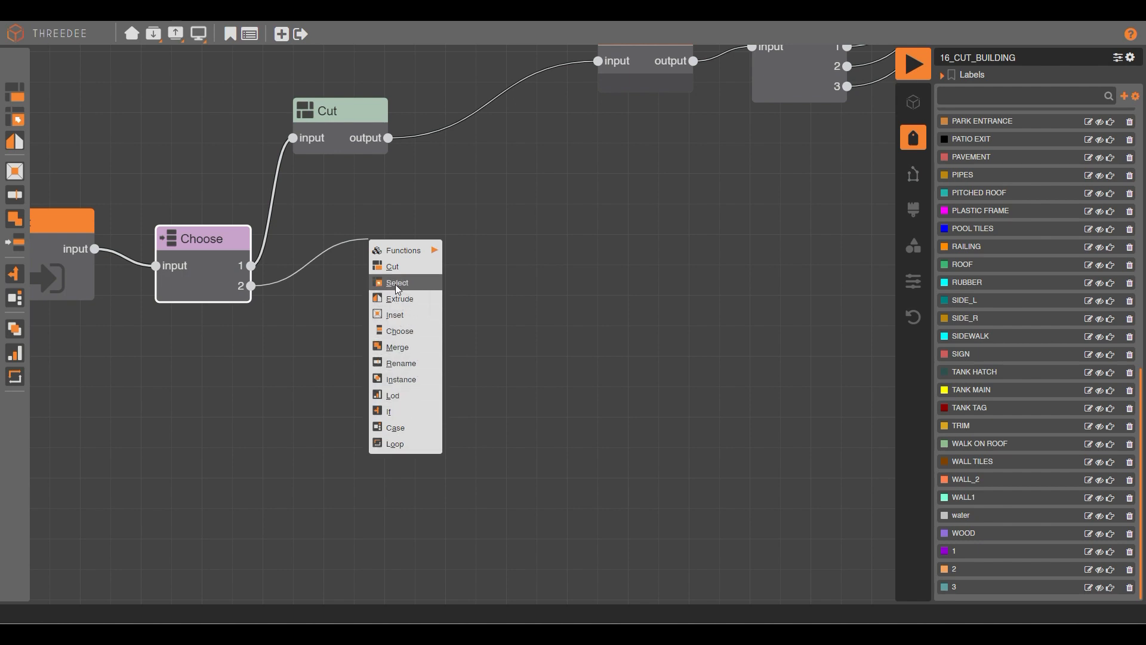
left_click(392, 266)
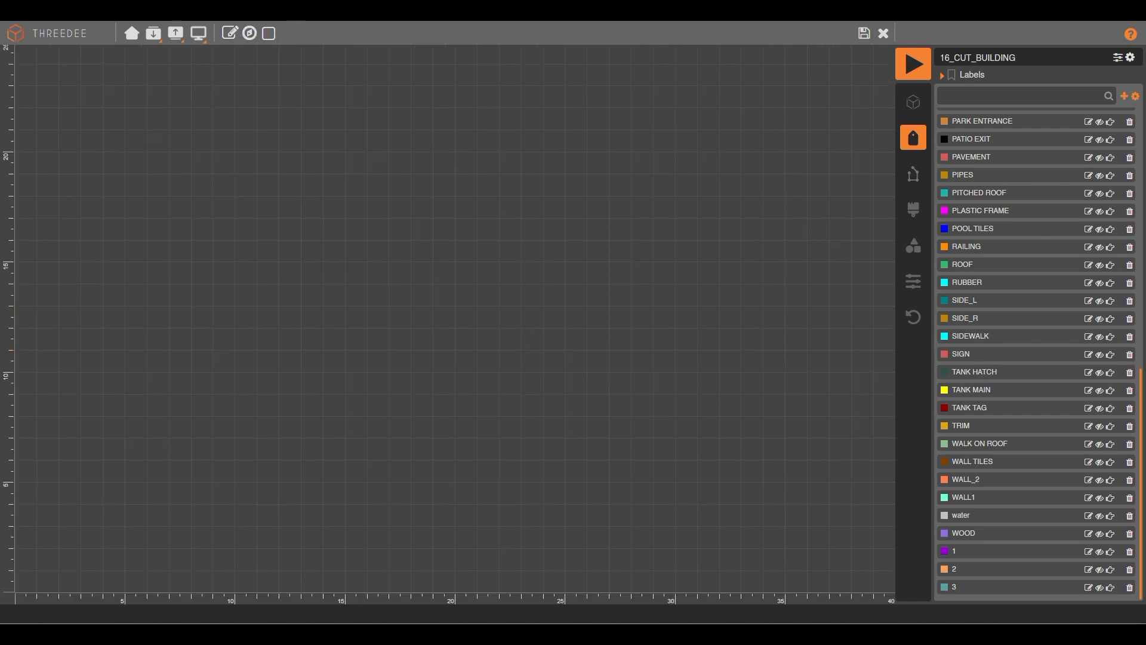
Fit the new Cut node's square in view and draw a full-height vertical cut about 3 units from its left edge.
left_click(249, 33)
left_click(559, 380)
mouse_move(364, 555)
left_mouse_down()
mouse_move(404, 338)
mouse_move(356, 102)
mouse_move(368, 80)
mouse_move(366, 89)
left_mouse_up()
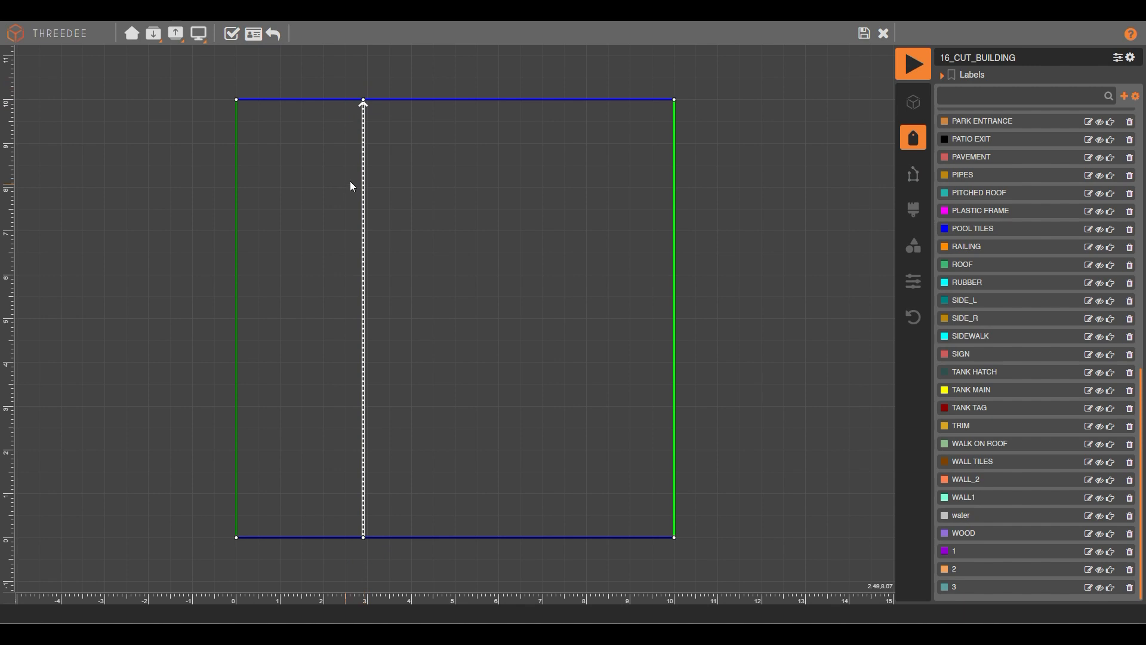
Constrain the vertical cut parallel to the square's left edge, and remove the trial distance fact between them.
left_click(361, 174)
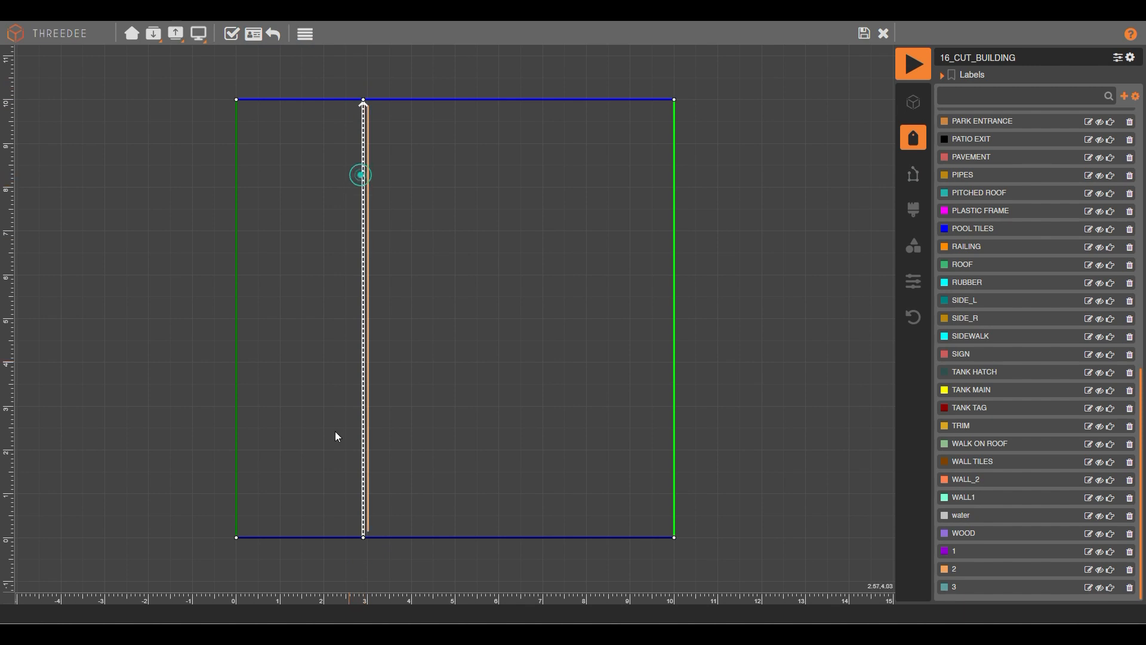
left_click(310, 538)
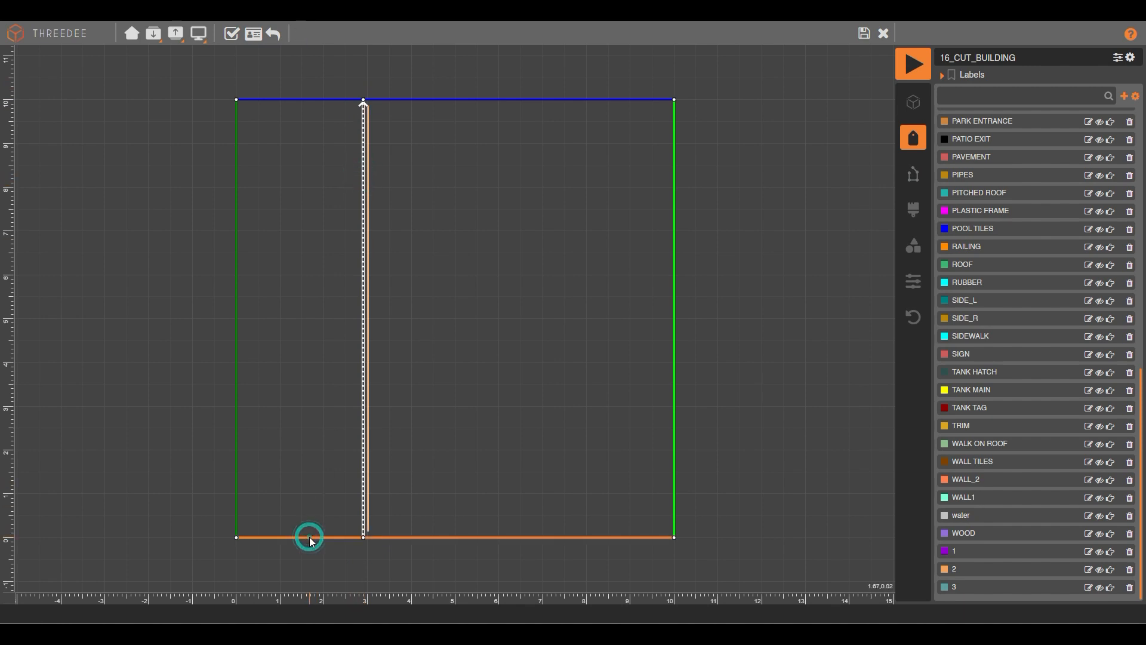
left_click(363, 329)
left_click(237, 187)
left_click(914, 101)
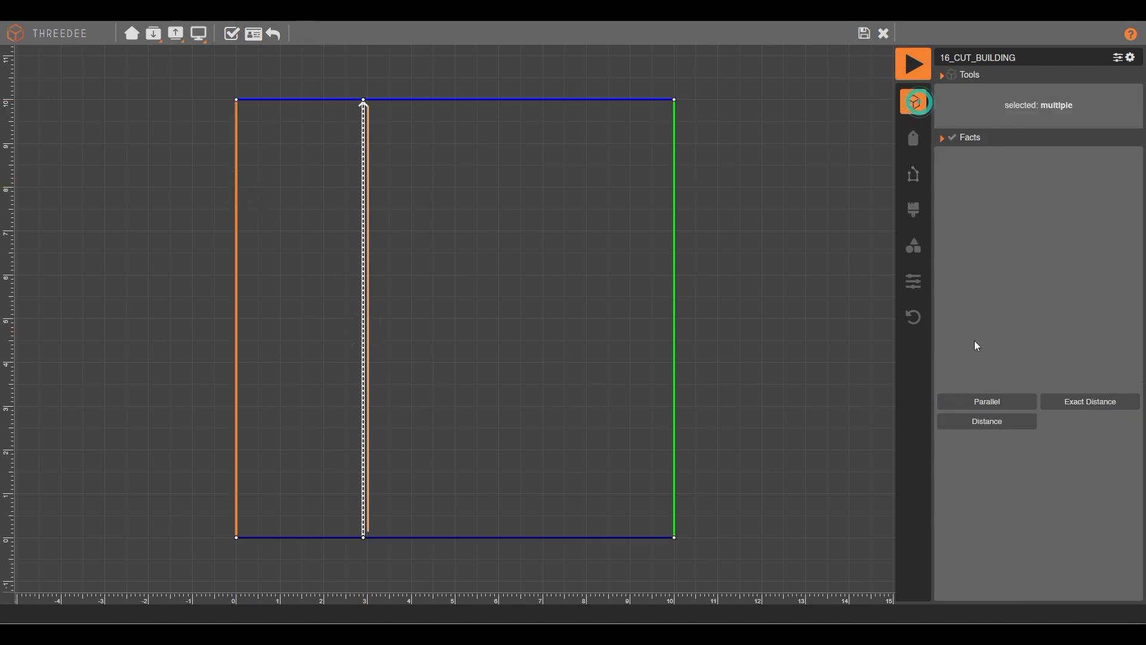
left_click(992, 404)
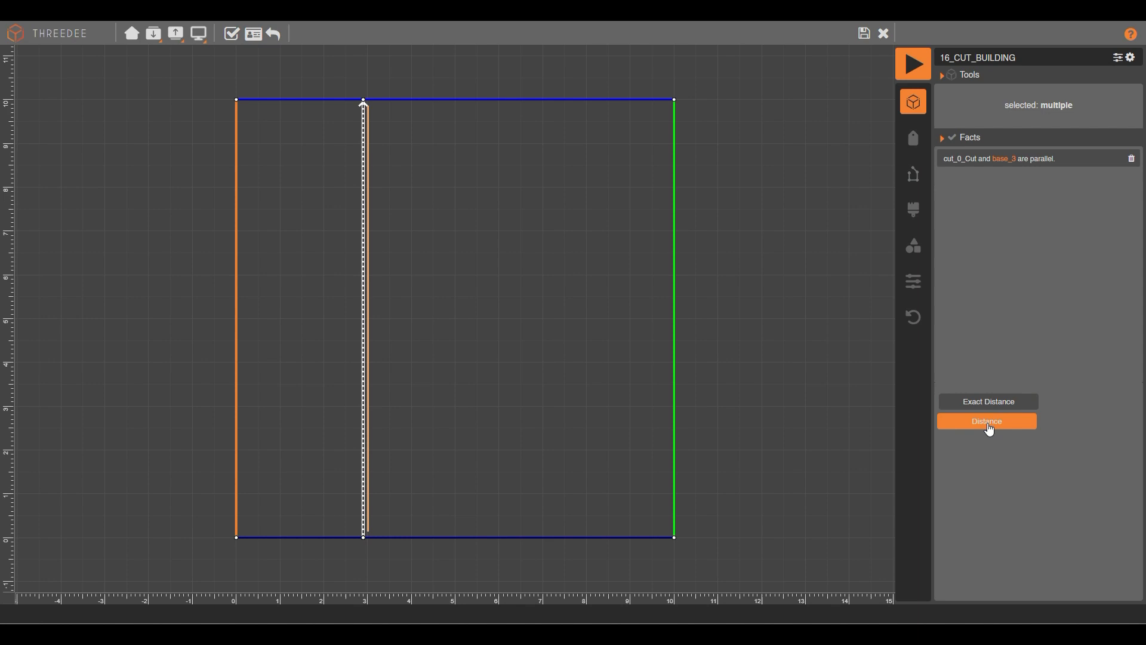
left_click(988, 422)
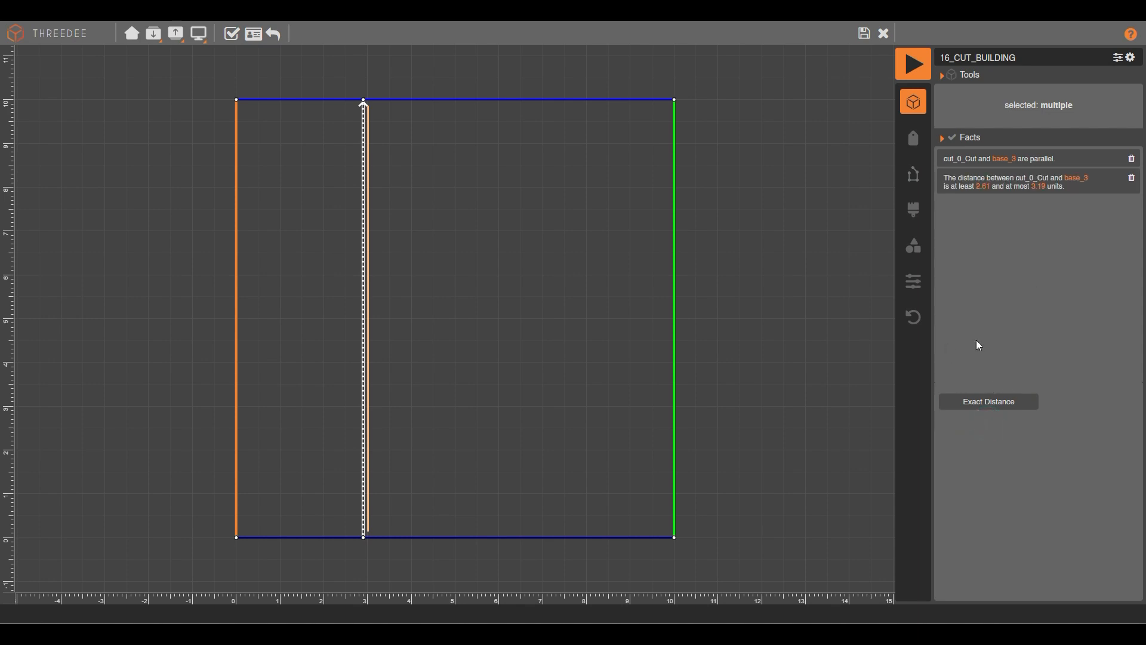
left_click(1131, 178)
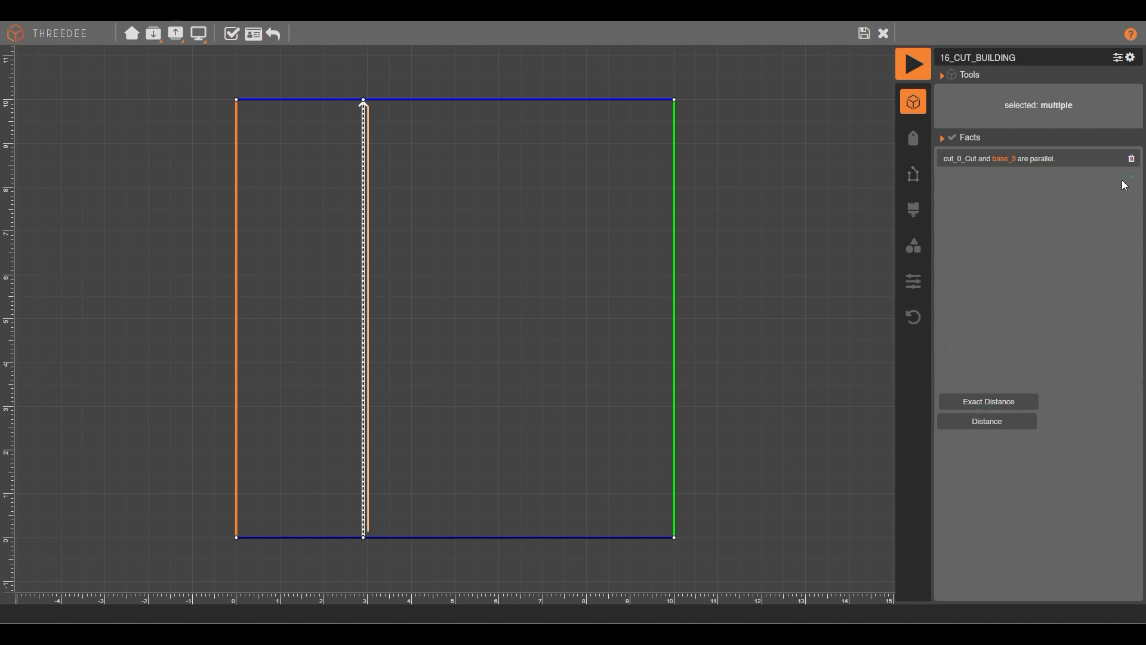
Add a Length % fact for the bottom segment left of the vertical cut relative to the whole bottom edge, with a 30% minimum and a revised maximum.
left_click(334, 482)
left_click(325, 530)
left_click(436, 537, "shift")
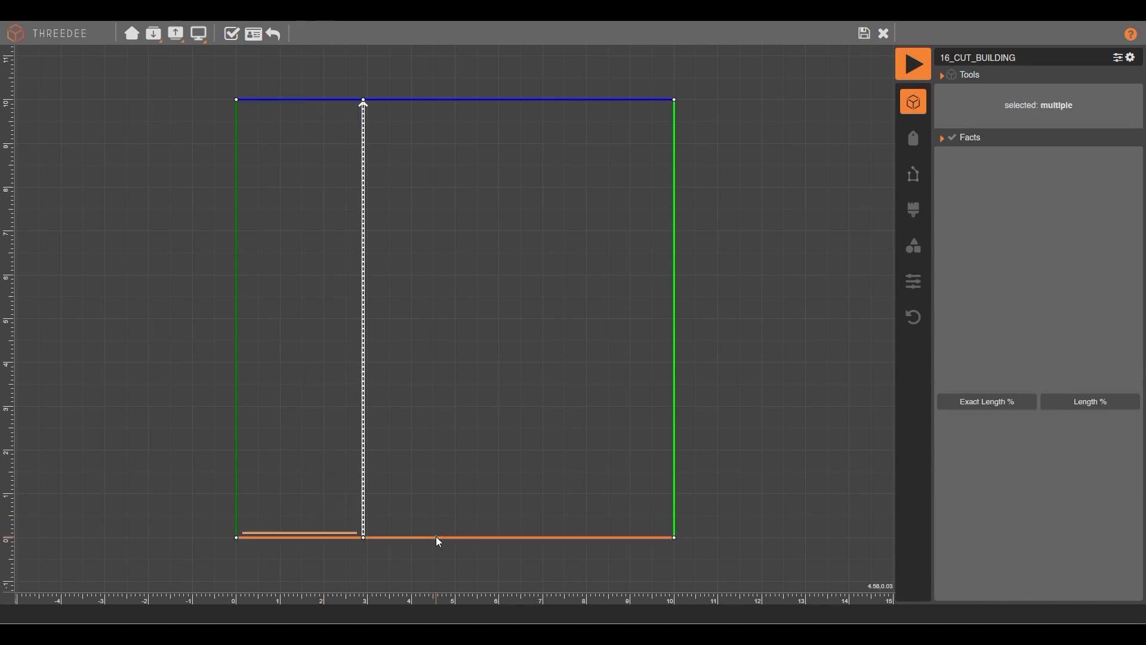
left_click(1089, 402)
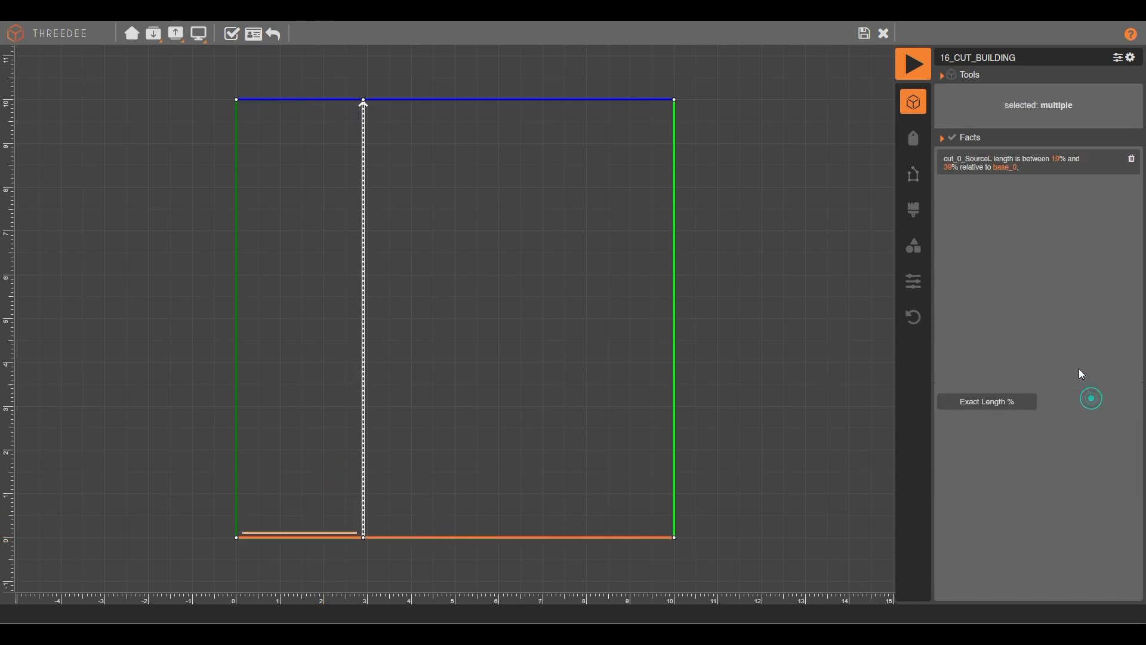
left_click(1058, 160)
type("30")
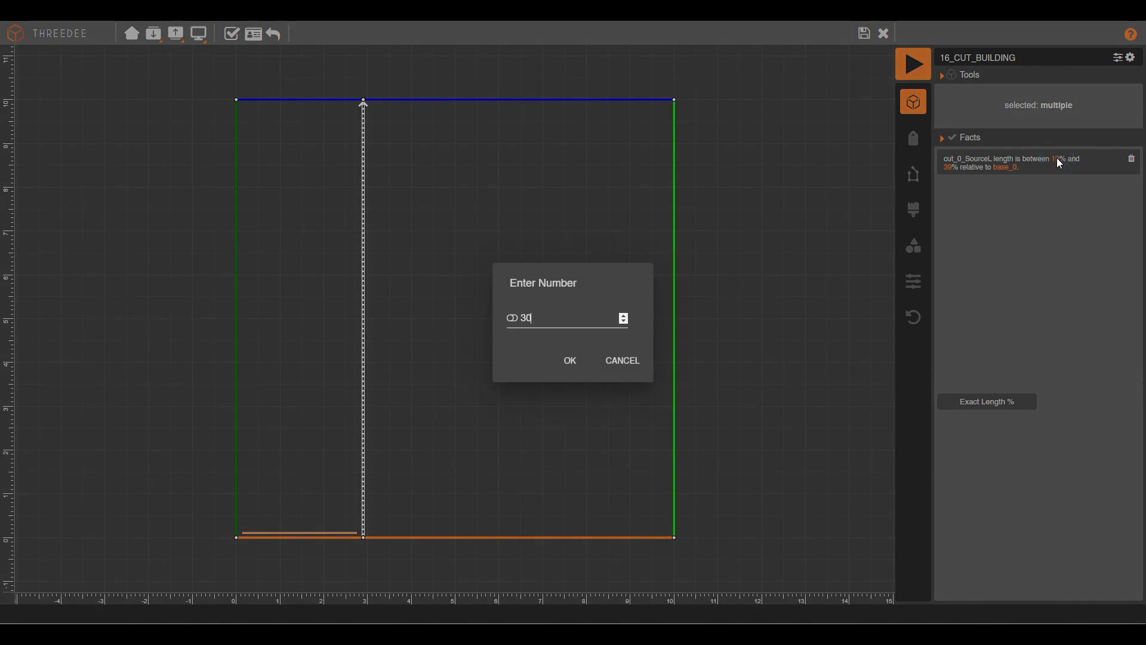
left_click(570, 361)
left_click(950, 167)
left_click(570, 360)
Draw a horizontal cut at about 7 units height from the vertical cut to the right edge, and constrain it parallel to the top edge.
left_click_drag(320, 231, 722, 232)
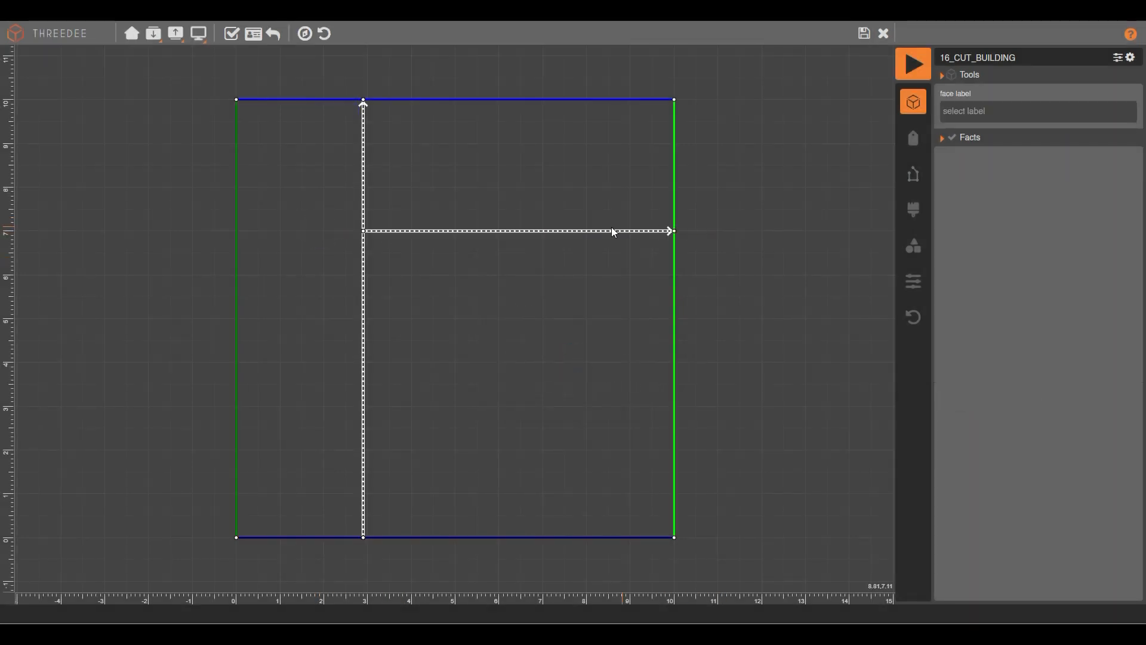
left_click(610, 231)
left_click(599, 99)
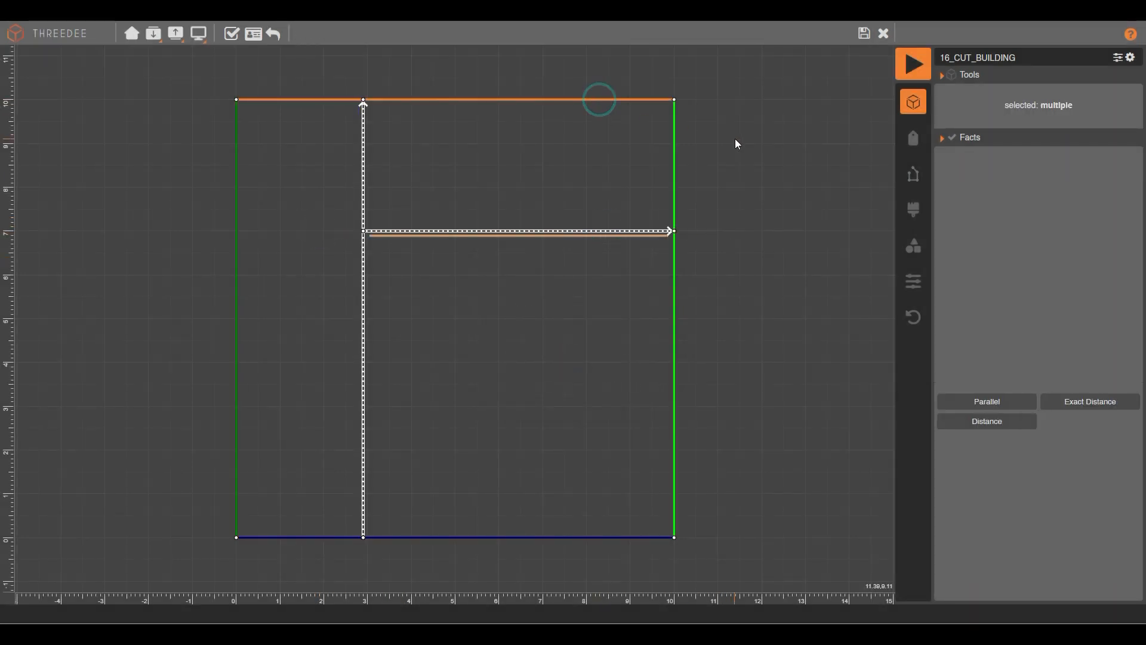
left_click(987, 401)
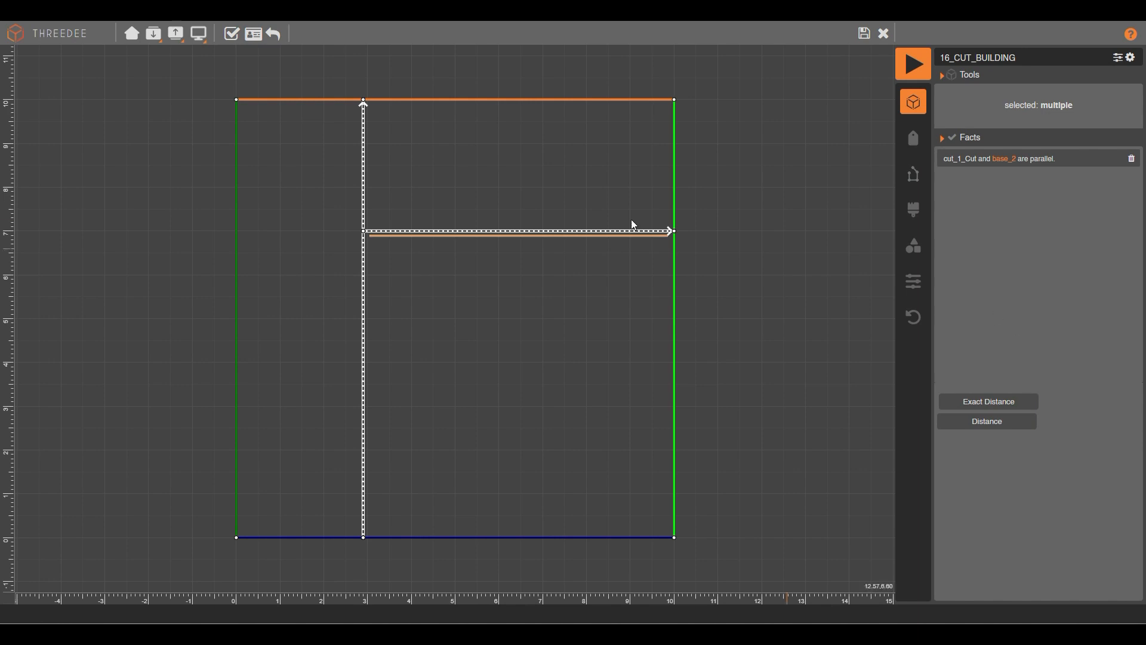
left_click(786, 180)
Add a Length % fact for the right-edge segment above the horizontal cut relative to the whole right edge, with a 30% minimum.
left_click(402, 158)
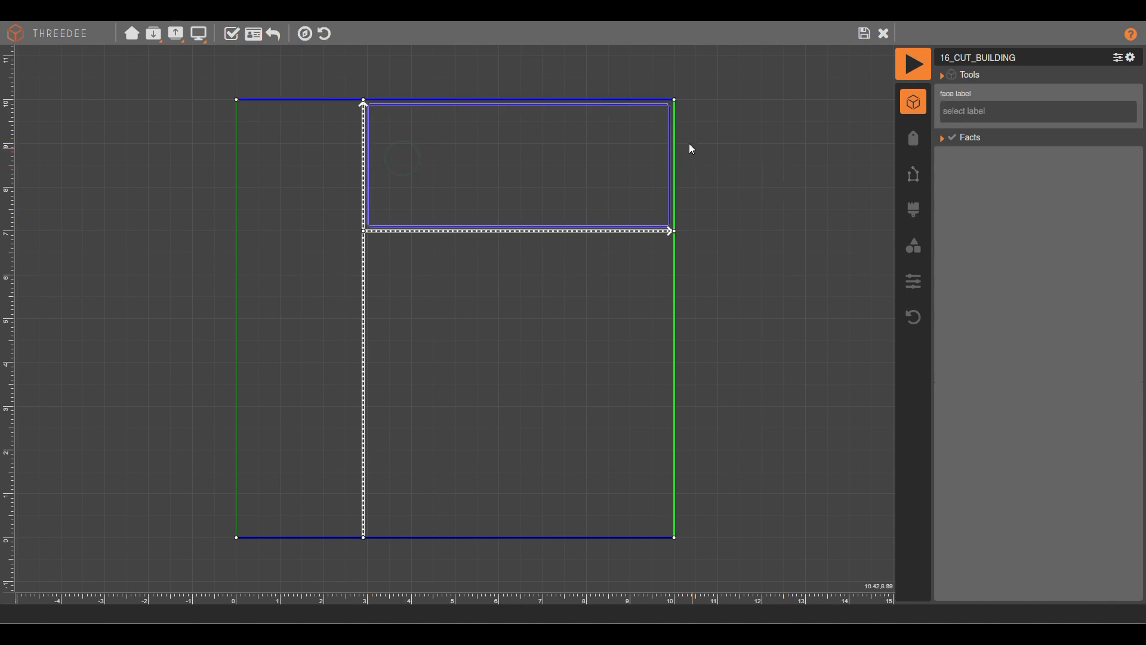
left_click(669, 136)
left_click(677, 287, "shift")
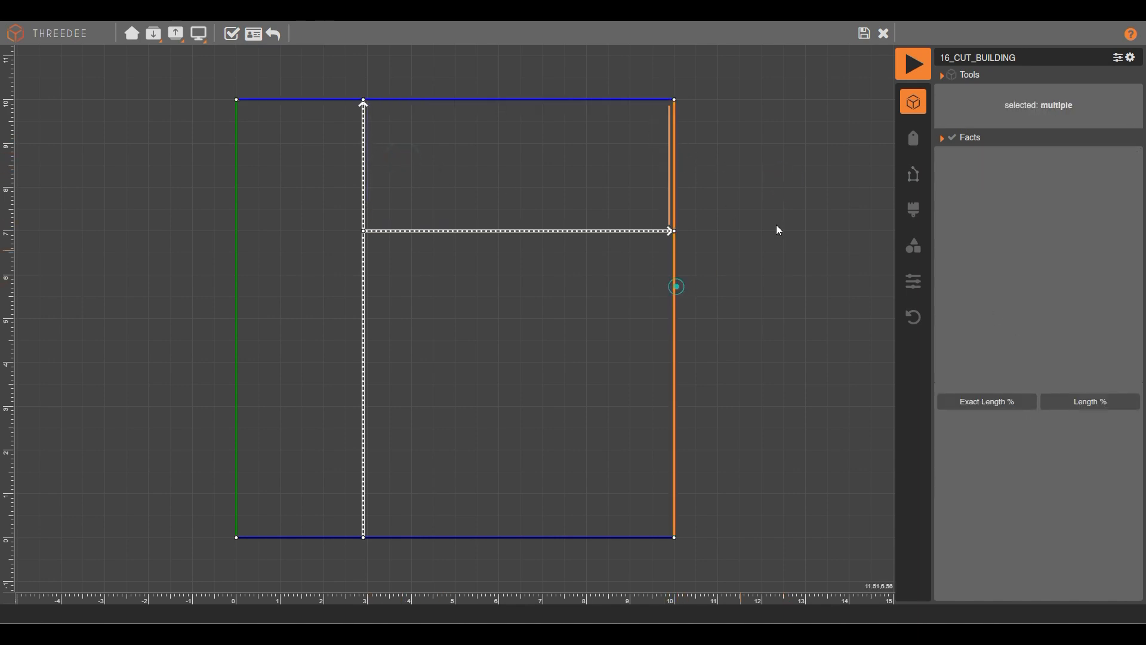
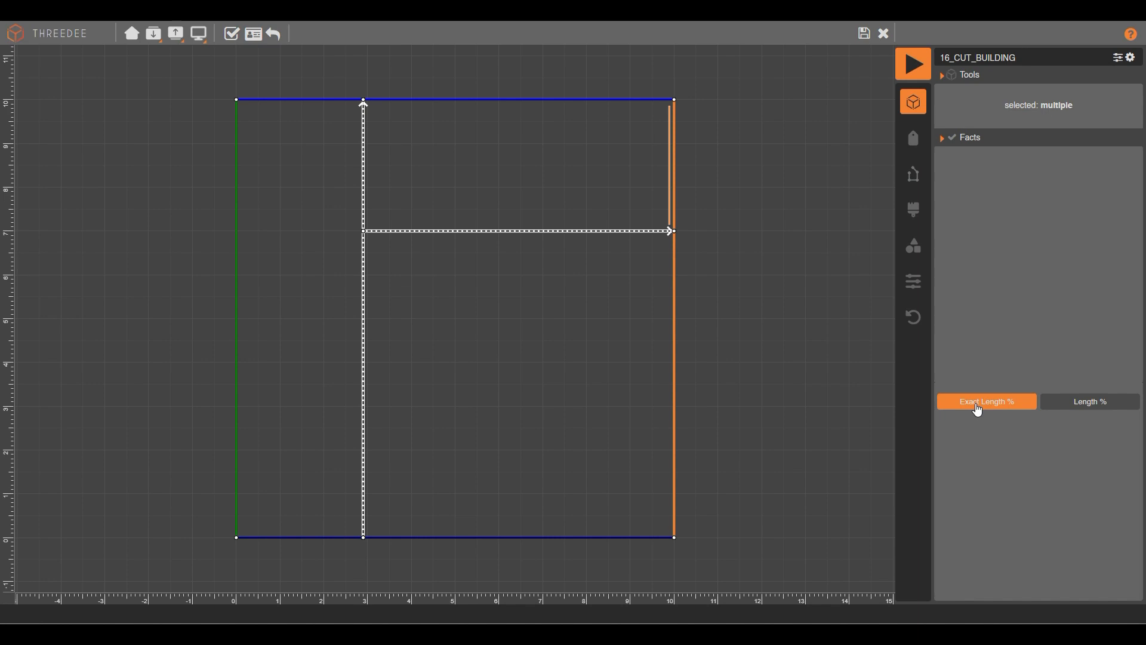
left_click(1068, 401)
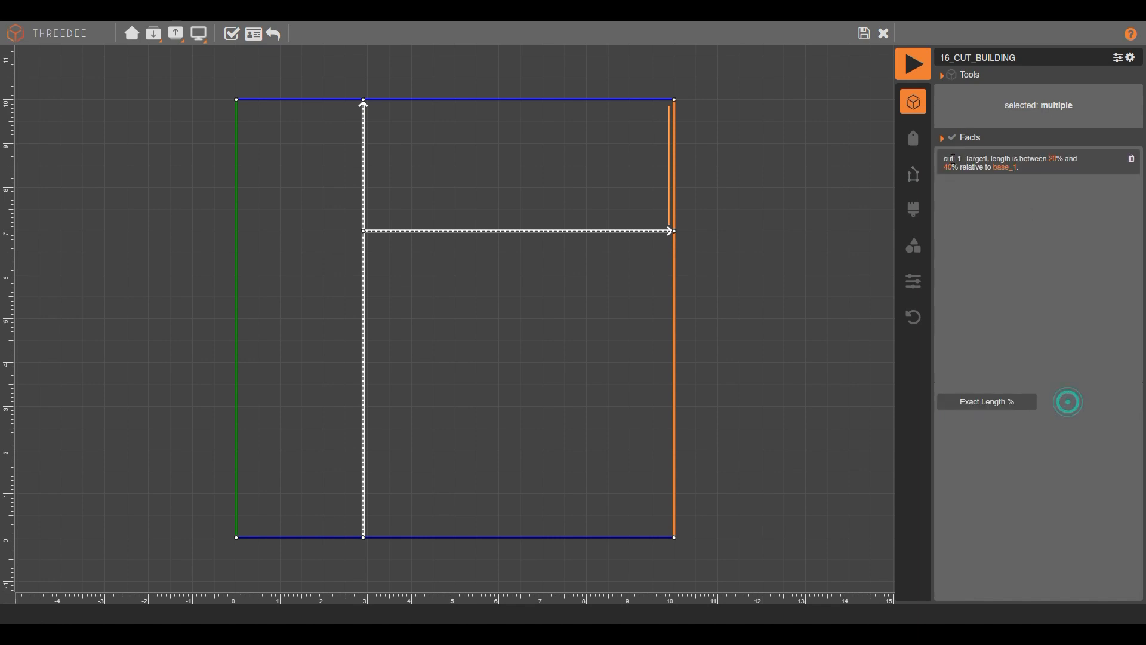
left_click(1054, 160)
type("30")
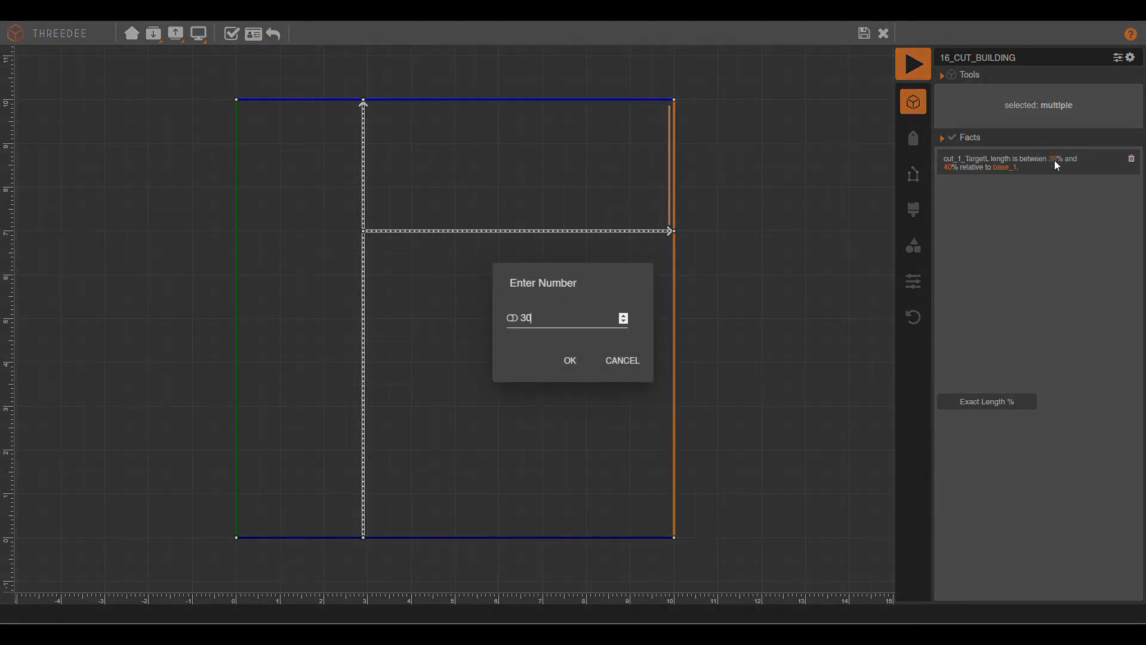
left_click(567, 362)
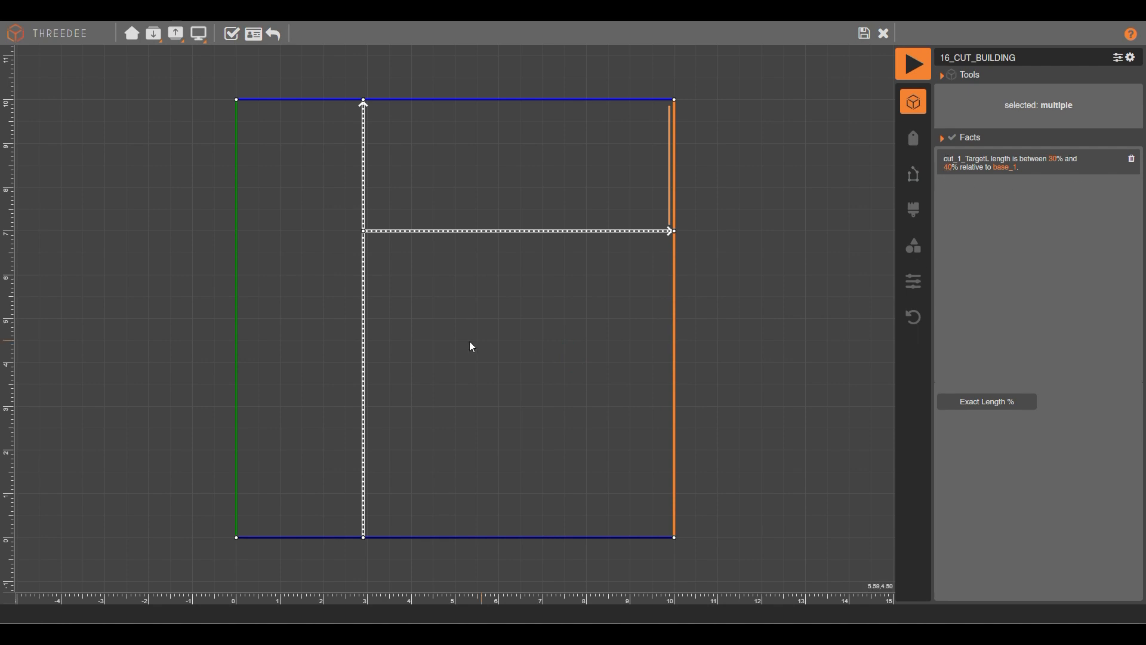
left_click(780, 239)
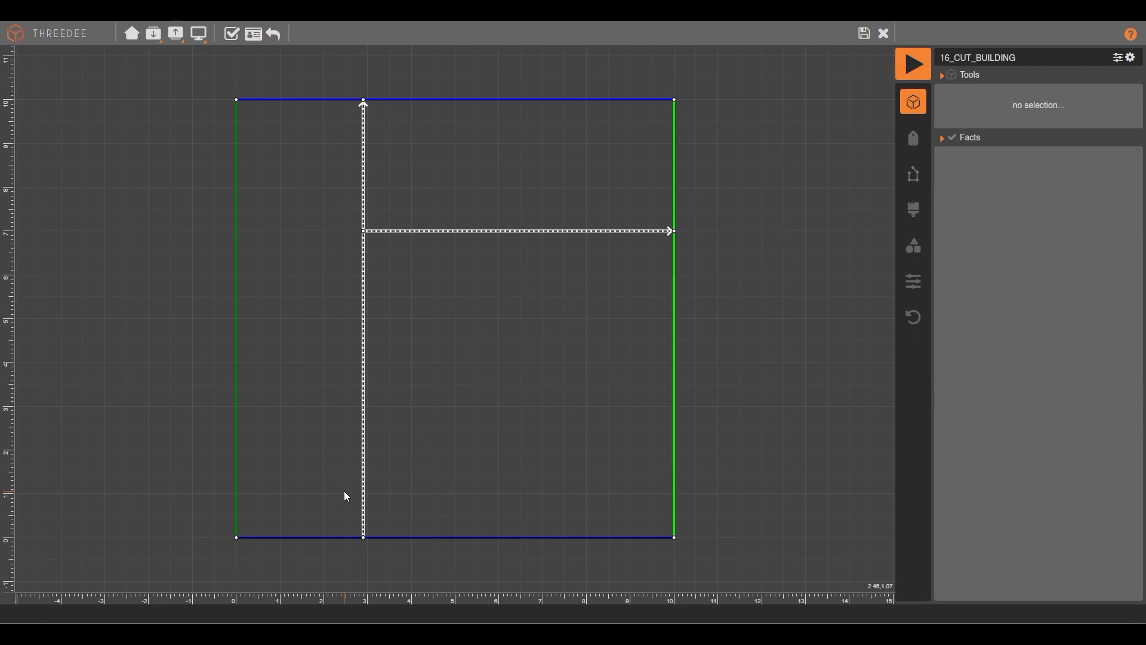
Draw a diagonal cut from the vertical to the horizontal cut, and limit its right-hand segment on the horizontal cut with a 5% minimum and revised maximum.
left_click_drag(343, 492, 651, 214)
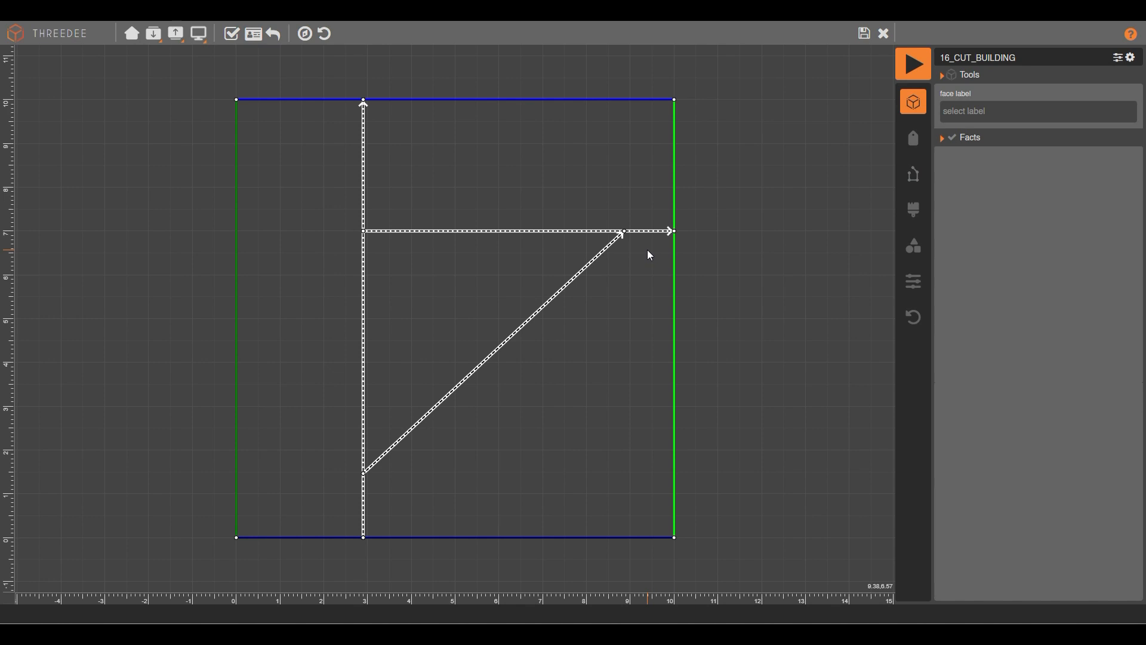
left_click(649, 232)
left_click(569, 229, "shift")
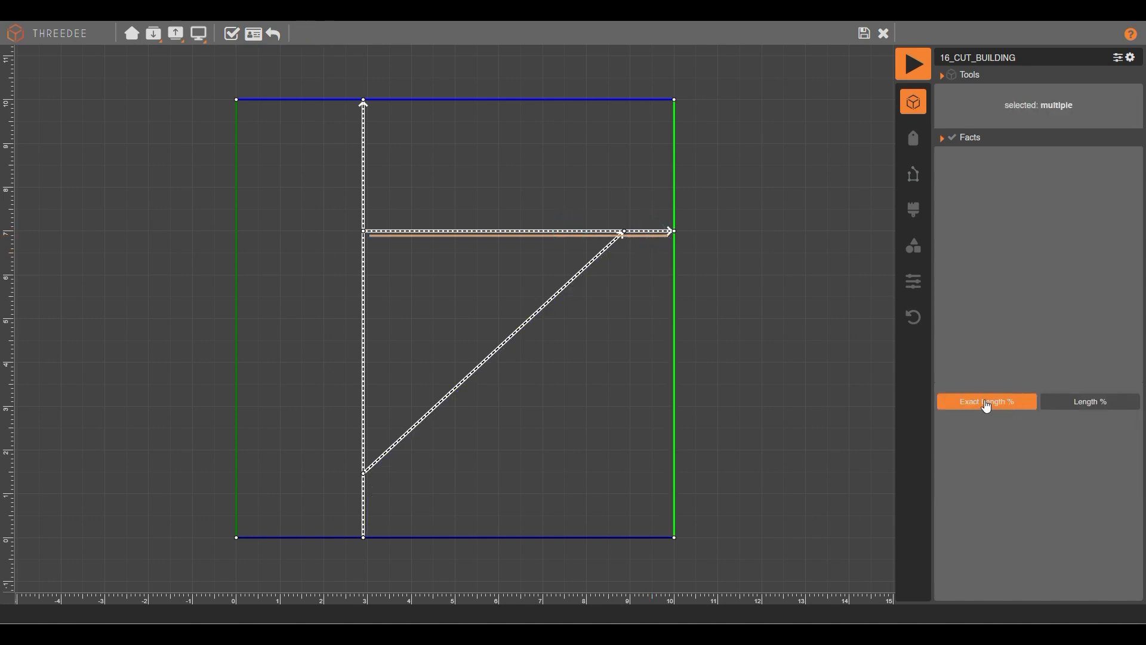
left_click(1083, 403)
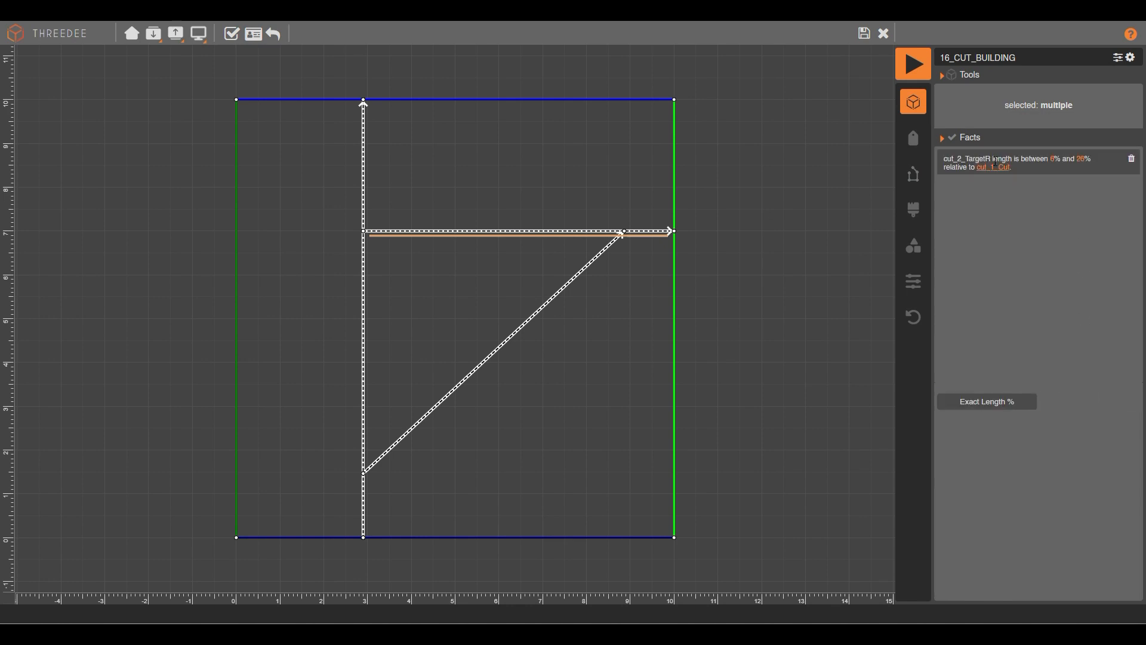
left_click(1053, 159)
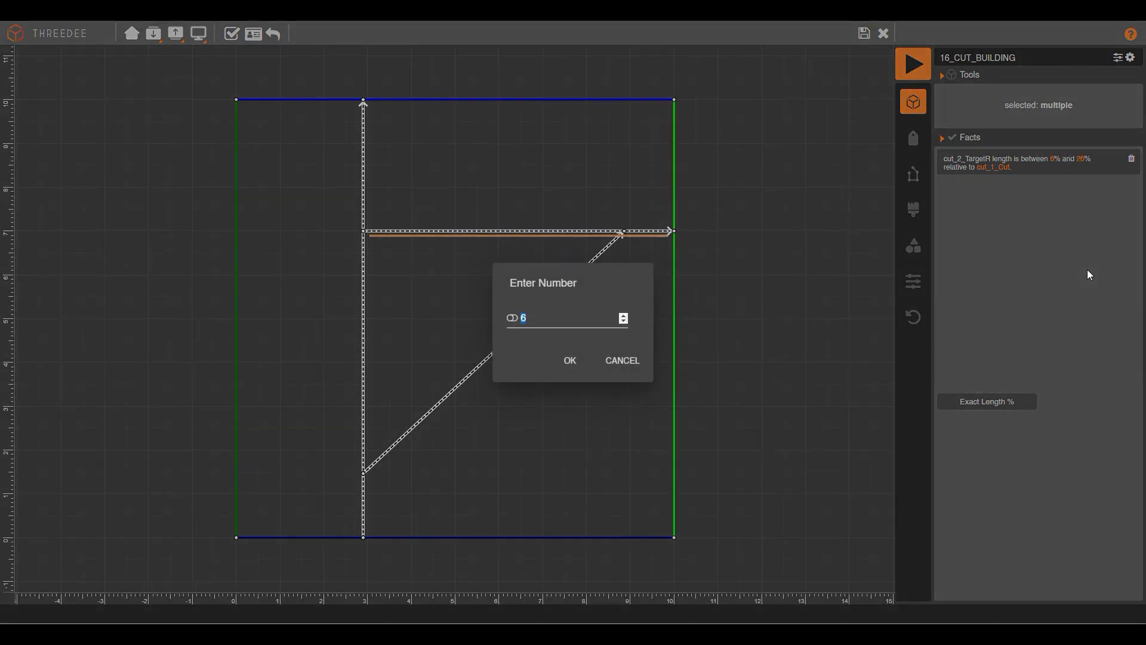
left_click(576, 358)
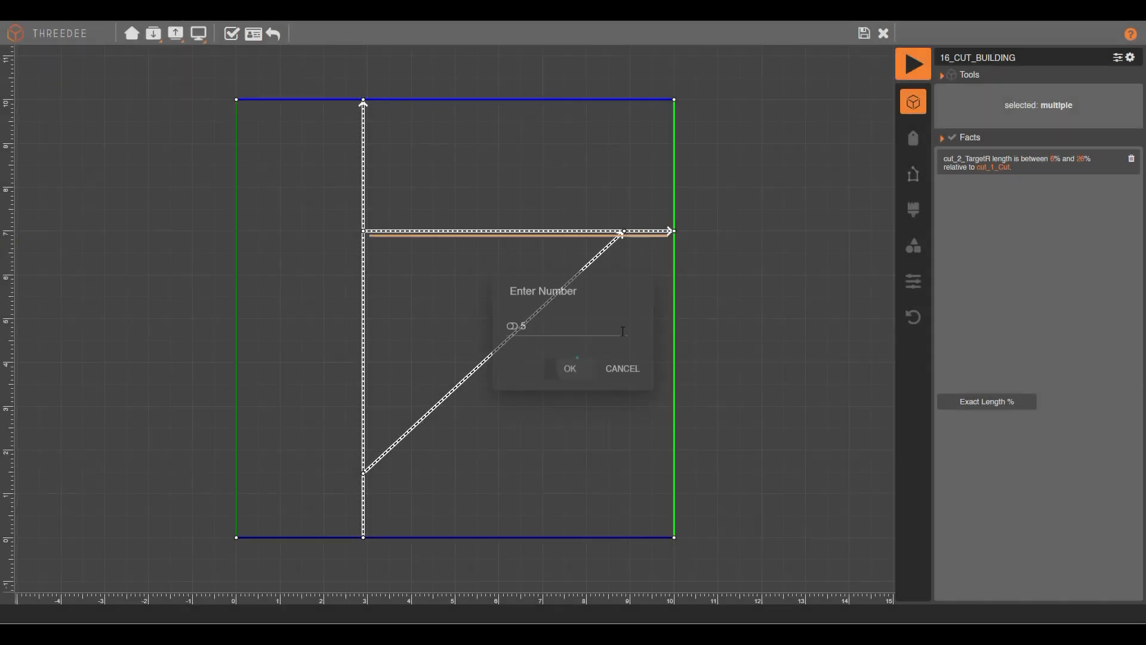
left_click(1080, 159)
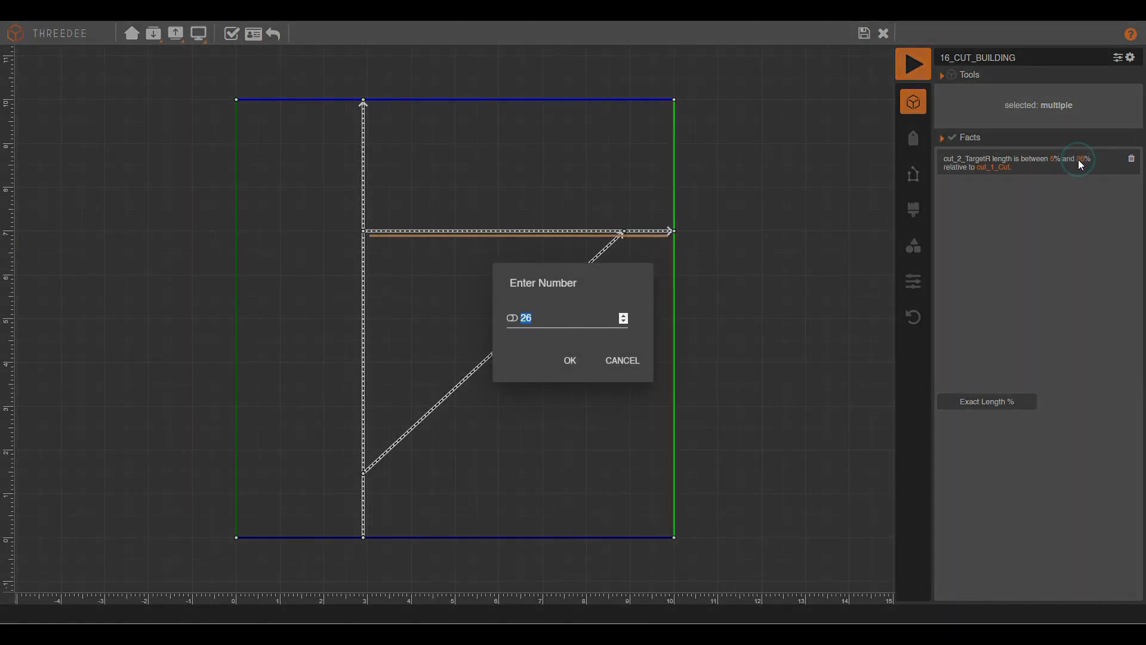
left_click(564, 362)
Add a Length % fact for the vertical cut's segment below the diagonal relative to the whole vertical cut, between 5% and 15%.
left_click(412, 485)
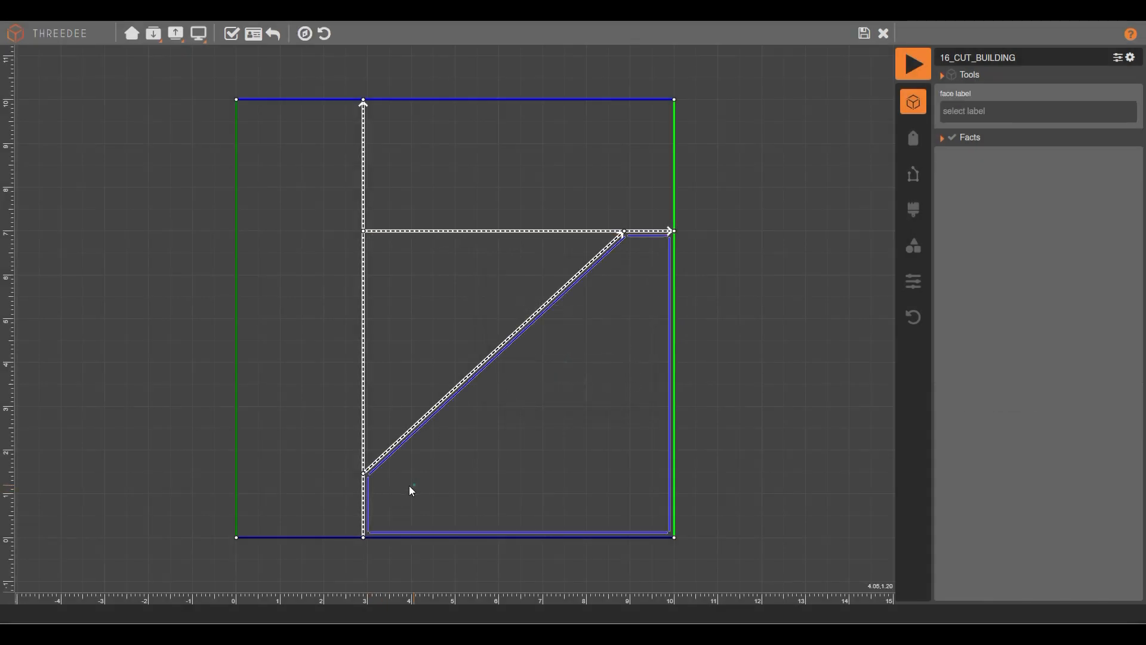
left_click(367, 493)
left_click(363, 322)
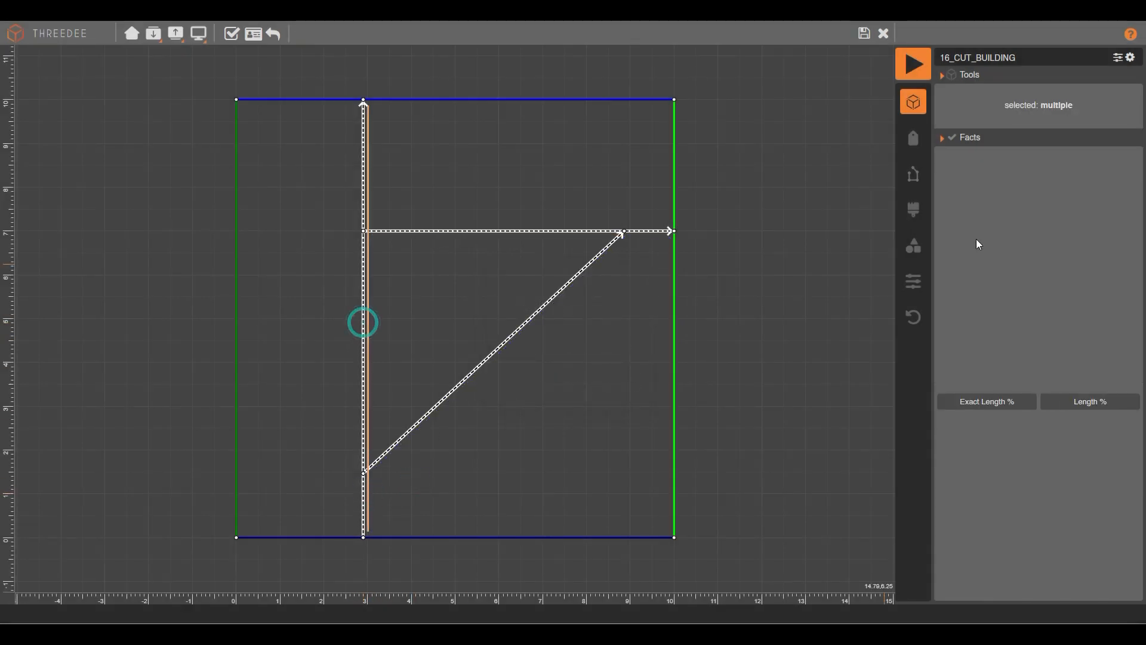
left_click(1087, 403)
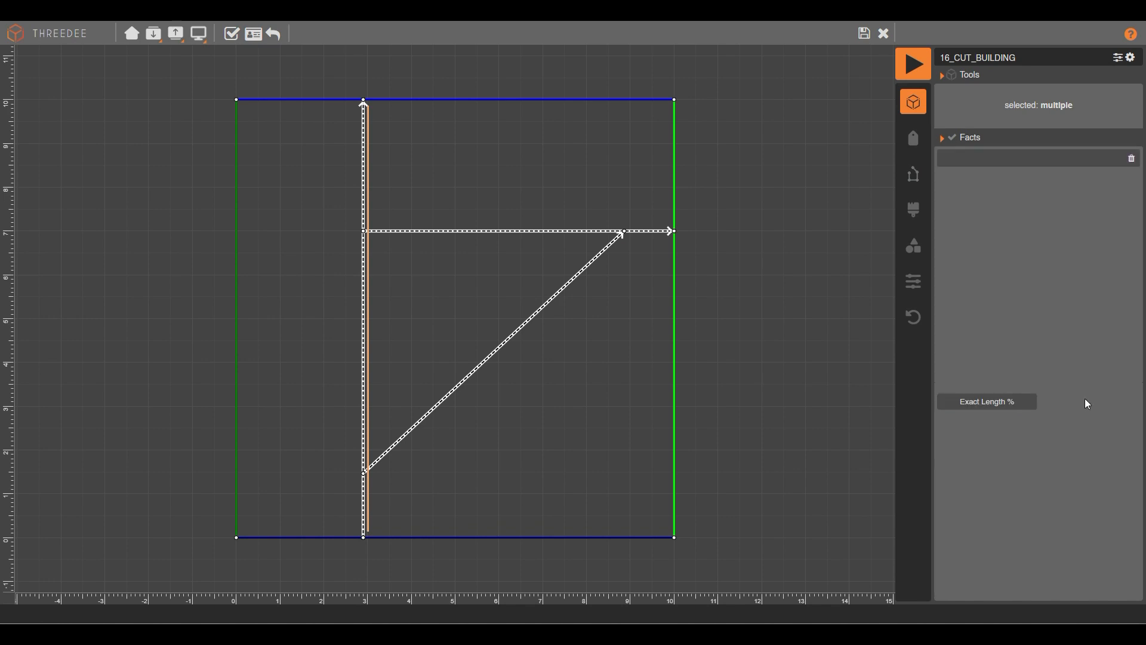
left_click(950, 167)
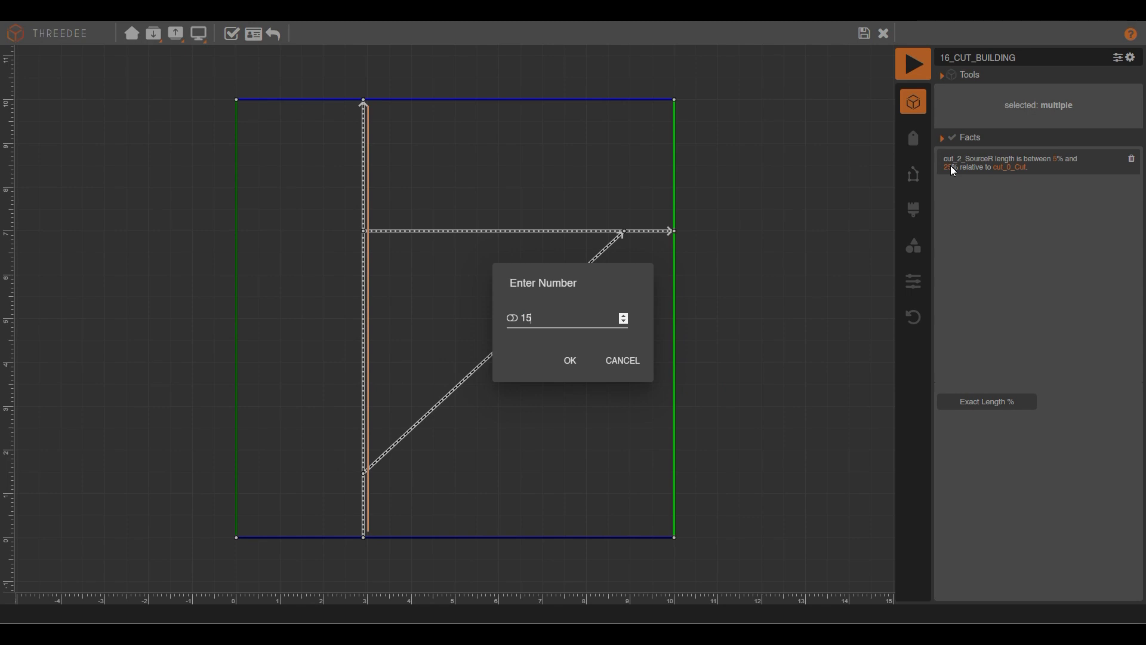
type("15")
left_click(570, 361)
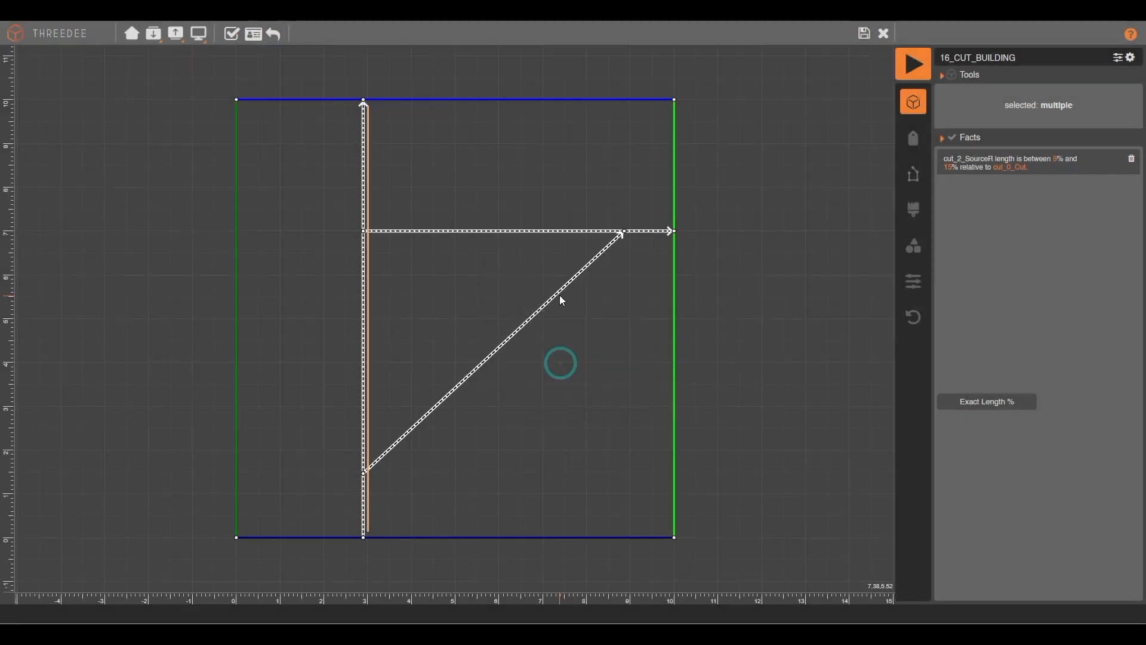
Convert the diagonal cut to a curve and bow it outward toward the lower-right corner like a quarter circle.
left_click(556, 293)
right_click(556, 292)
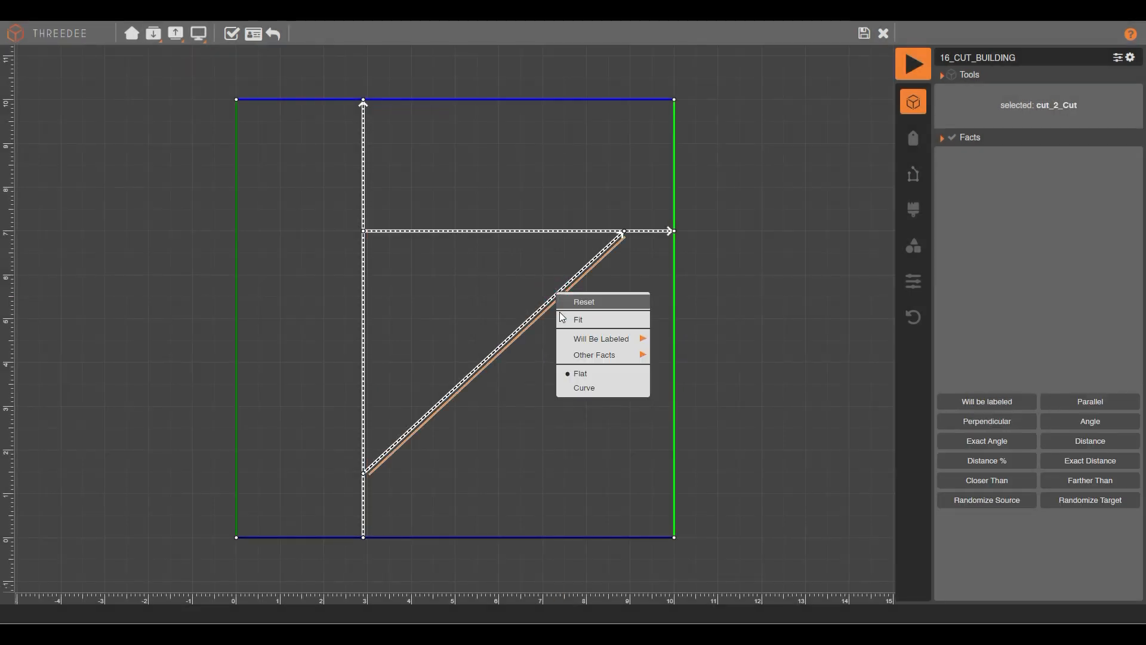
left_click(601, 388)
left_click_drag(535, 313, 548, 475)
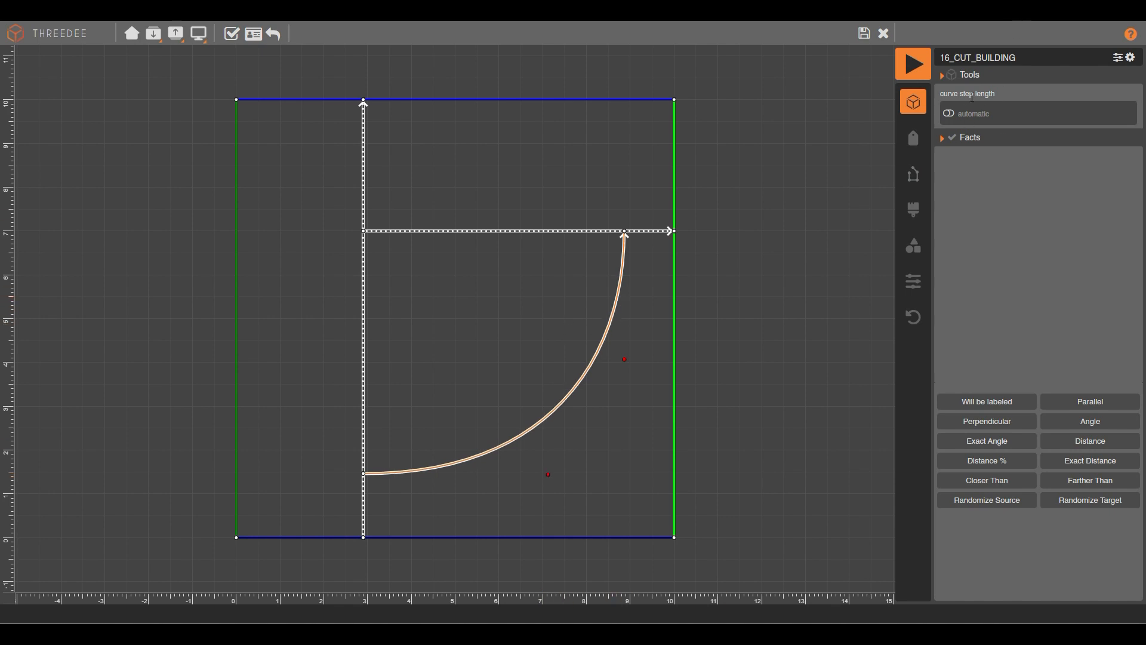
Set the curved cut's step length to 4 with the segments by excess adjustment.
left_click(981, 113)
type("4")
left_click(1050, 114)
left_click(1115, 113)
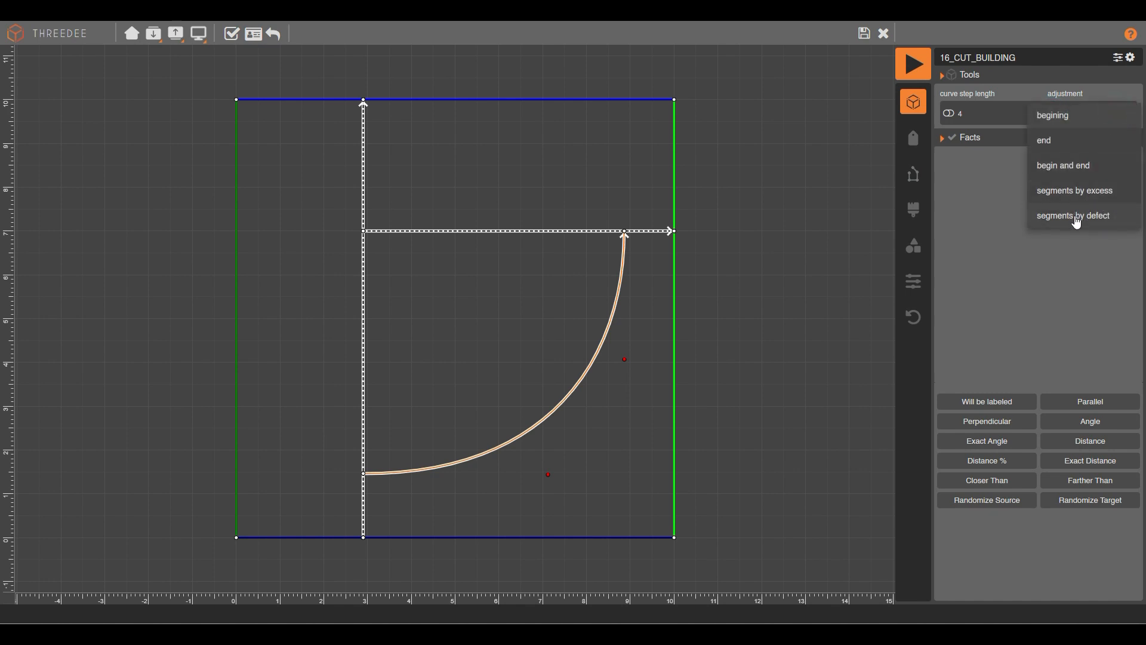
left_click(1095, 191)
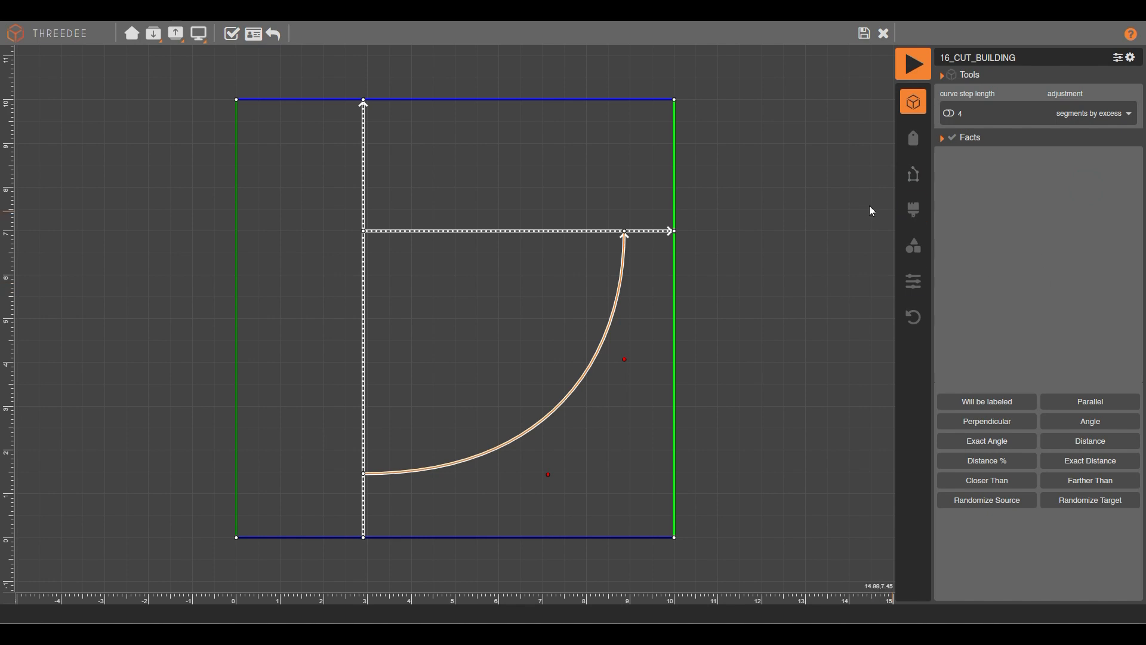
left_click(781, 180)
left_click(286, 178)
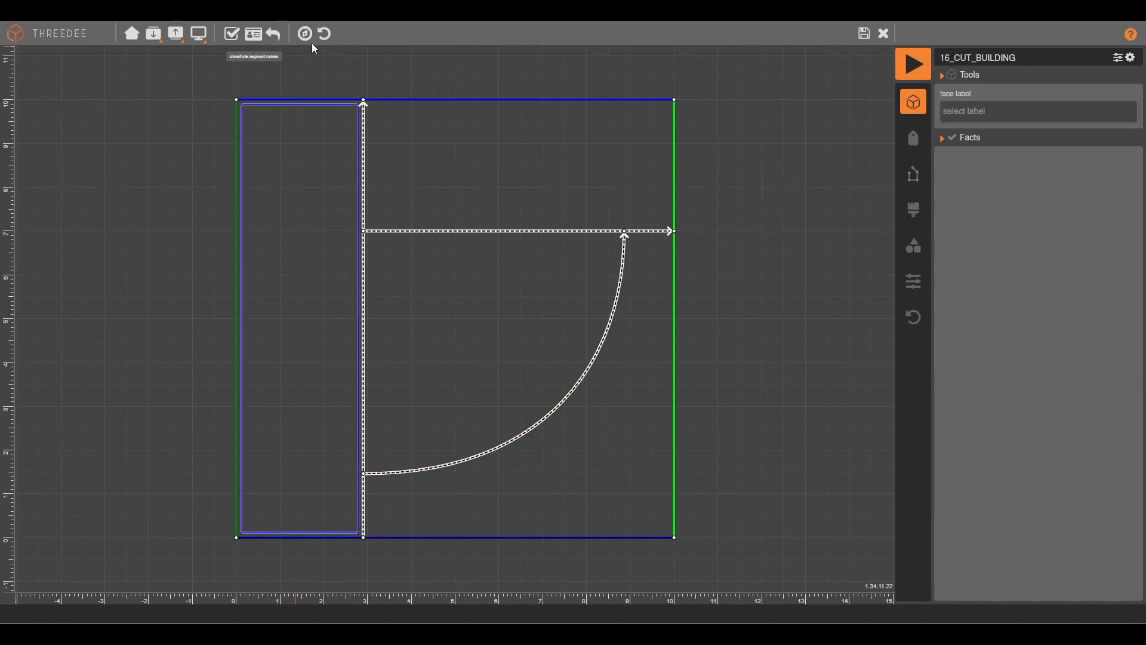
left_click(523, 149)
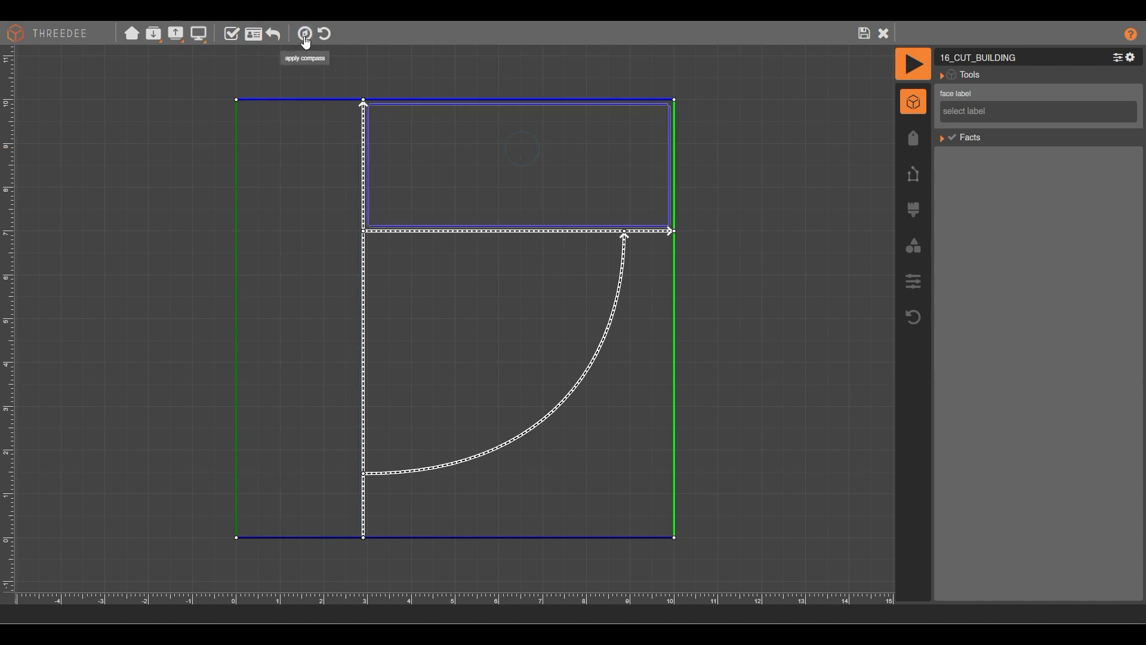
left_click(482, 309)
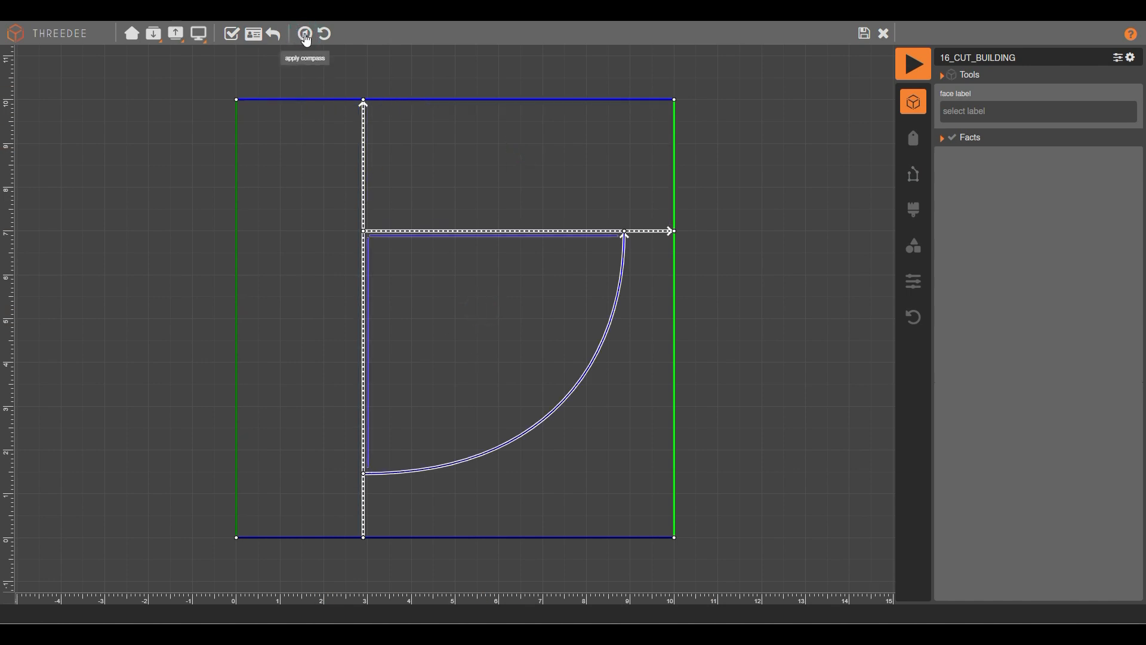
left_click(801, 182)
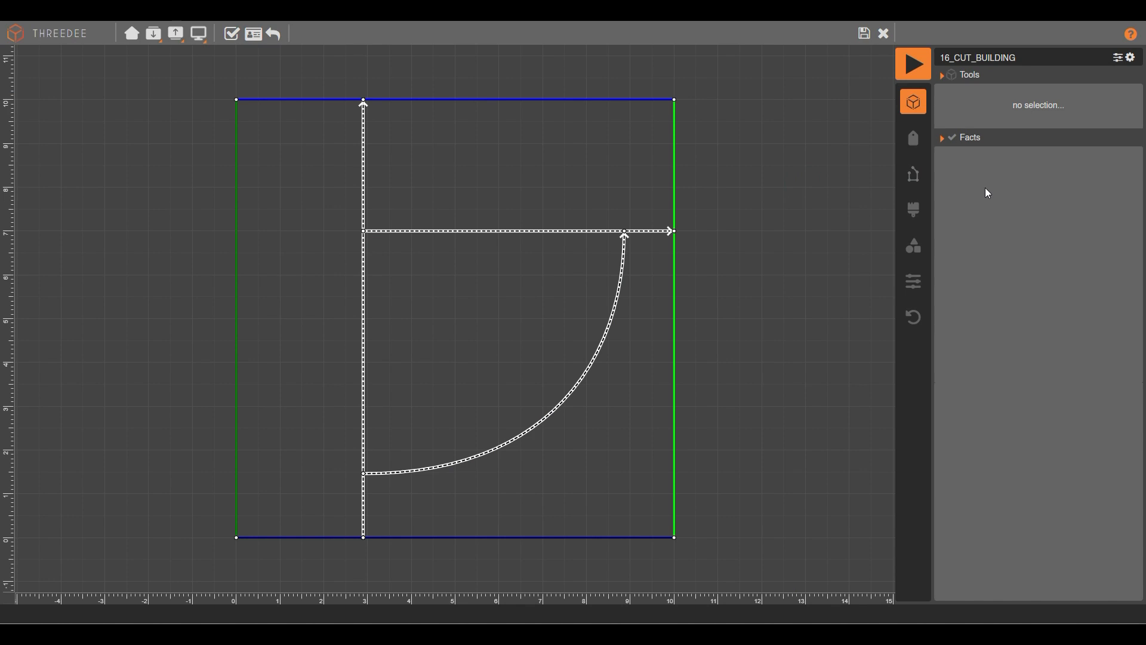
Label the tall face left of the vertical cut as 1.
left_click(289, 202)
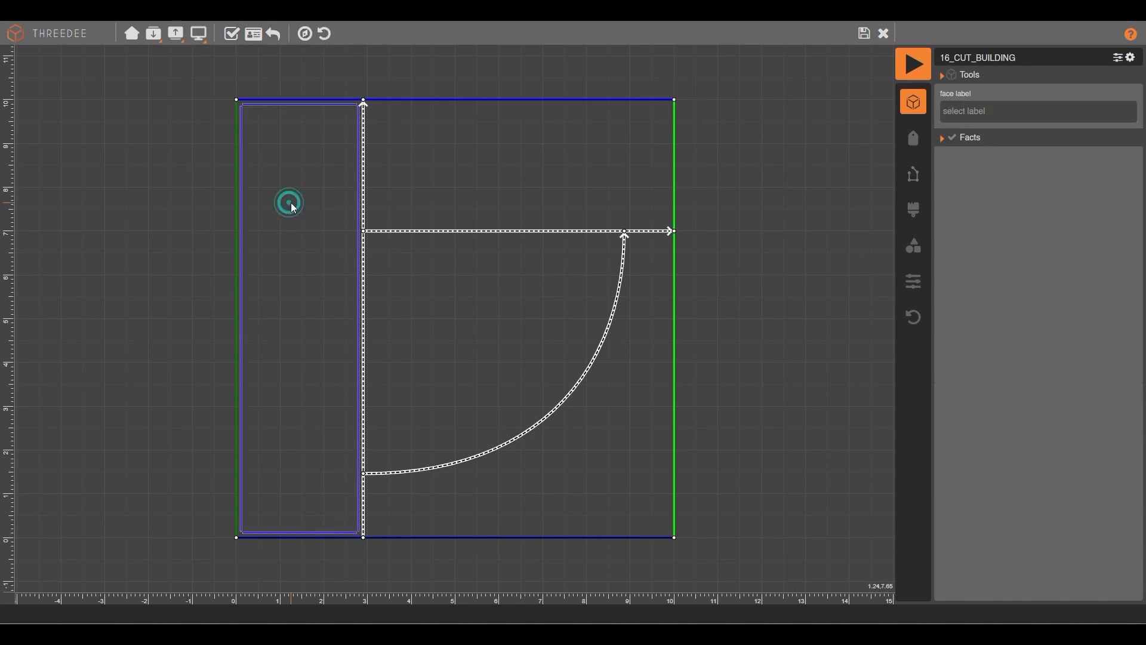
right_click(291, 204)
mouse_move(328, 249)
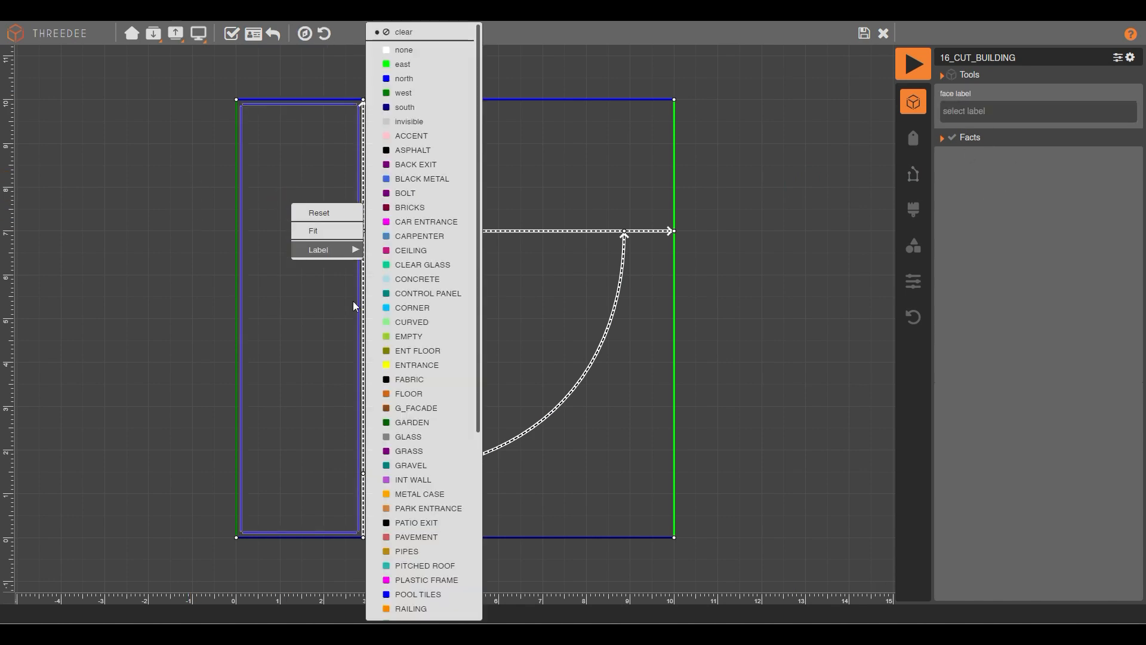
scroll(410, 396, "down", 5)
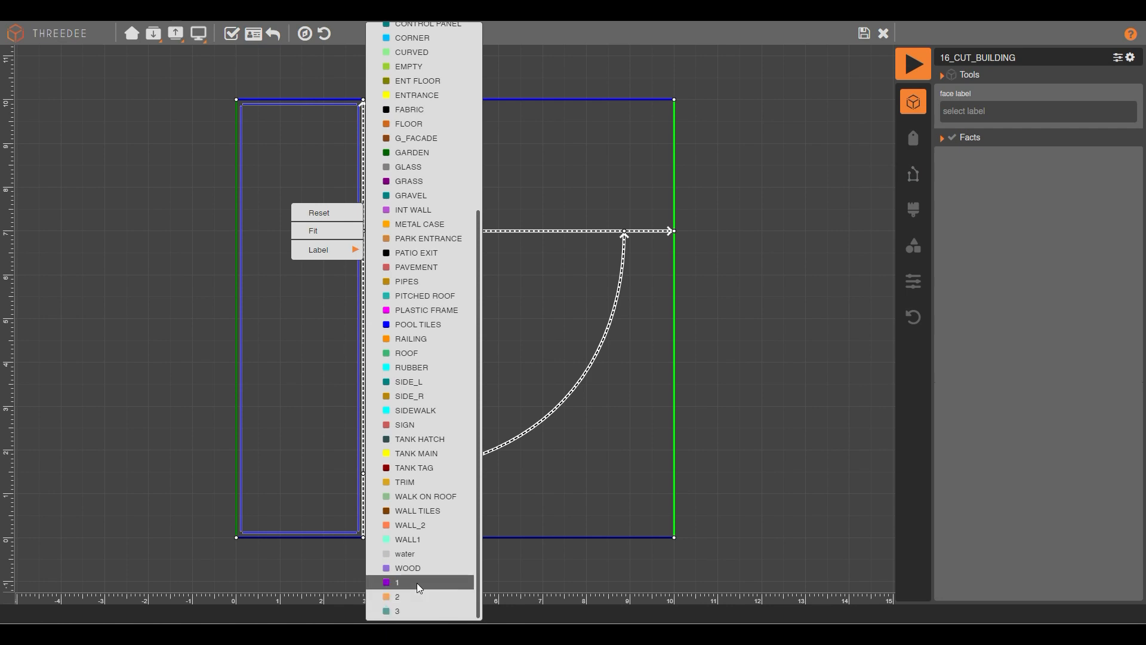
left_click(416, 583)
Label the rectangular face above the horizontal cut as 2.
left_click(501, 159)
right_click(501, 159)
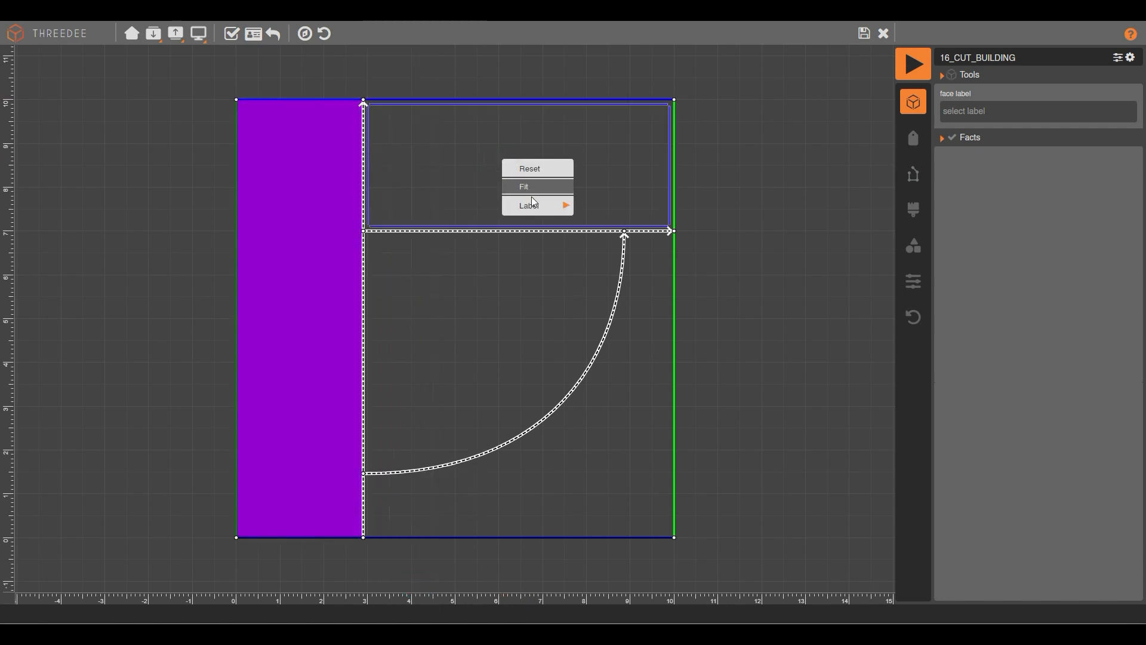
mouse_move(533, 202)
scroll(623, 453, "down", 5)
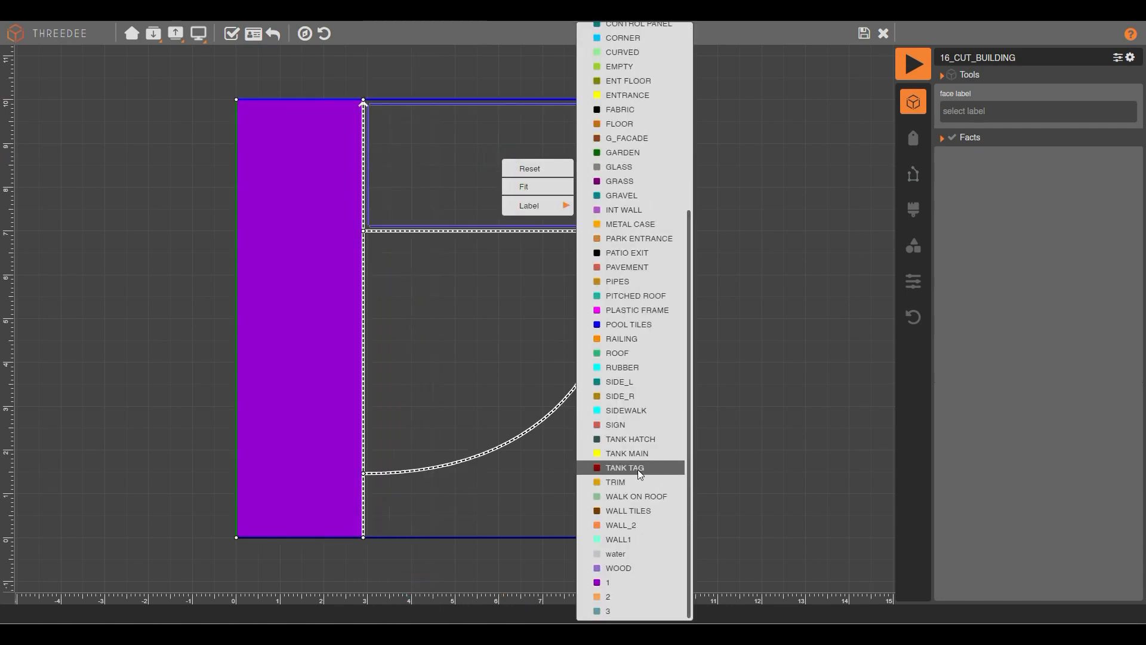
left_click(629, 597)
Label the face enclosed by the vertical, horizontal and curved cuts as 3.
left_click(477, 325)
right_click(476, 324)
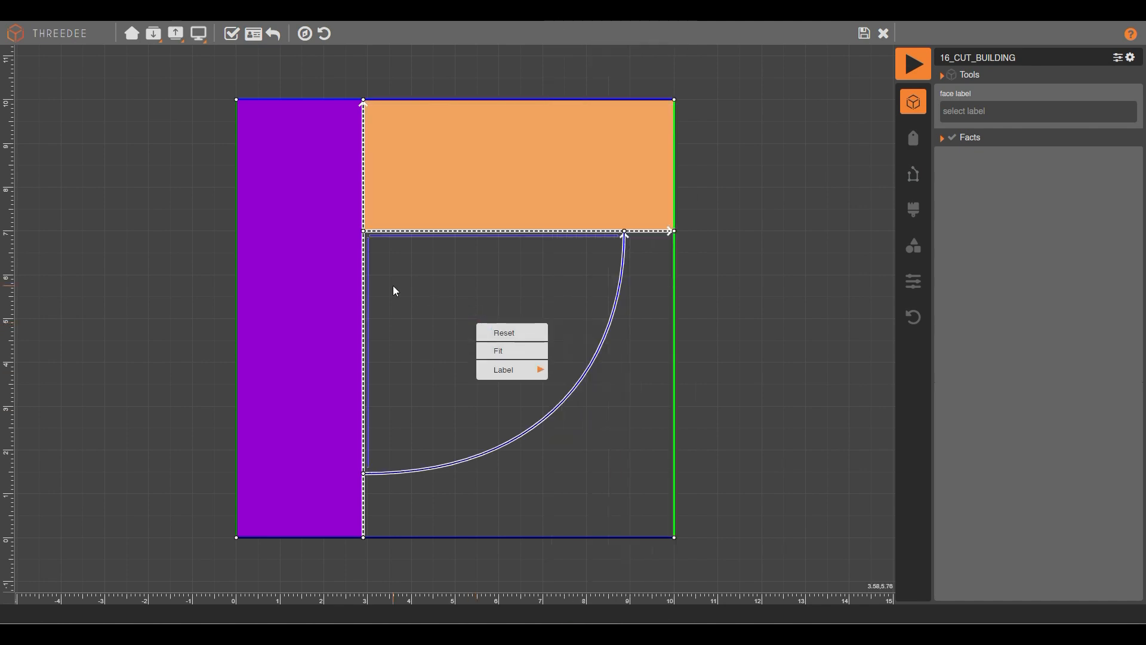
left_click(438, 289)
right_click(438, 289)
mouse_move(481, 330)
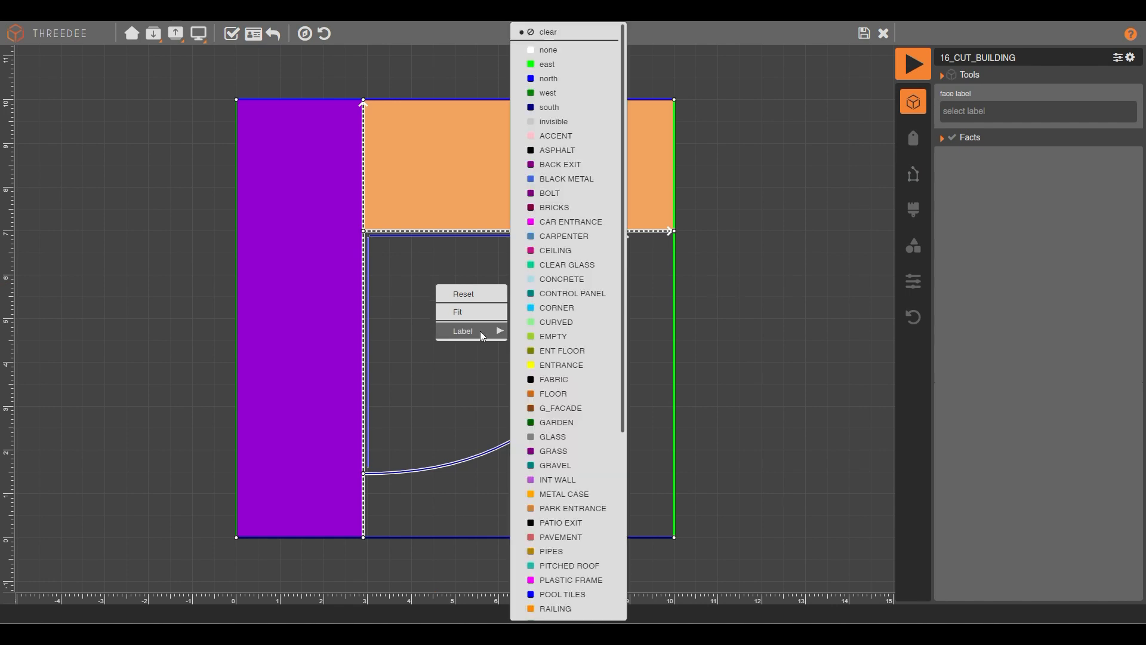
scroll(586, 516, "down", 3)
left_click(571, 610)
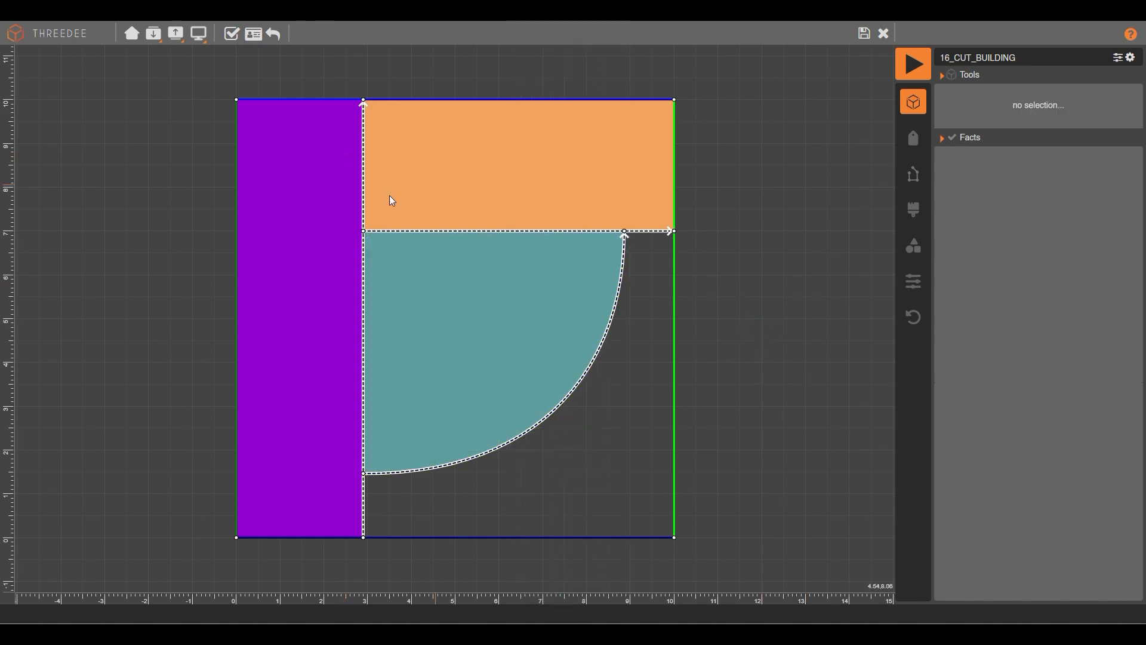
Assign the invisible label to the left and upper edges of face 3.
left_click(391, 279)
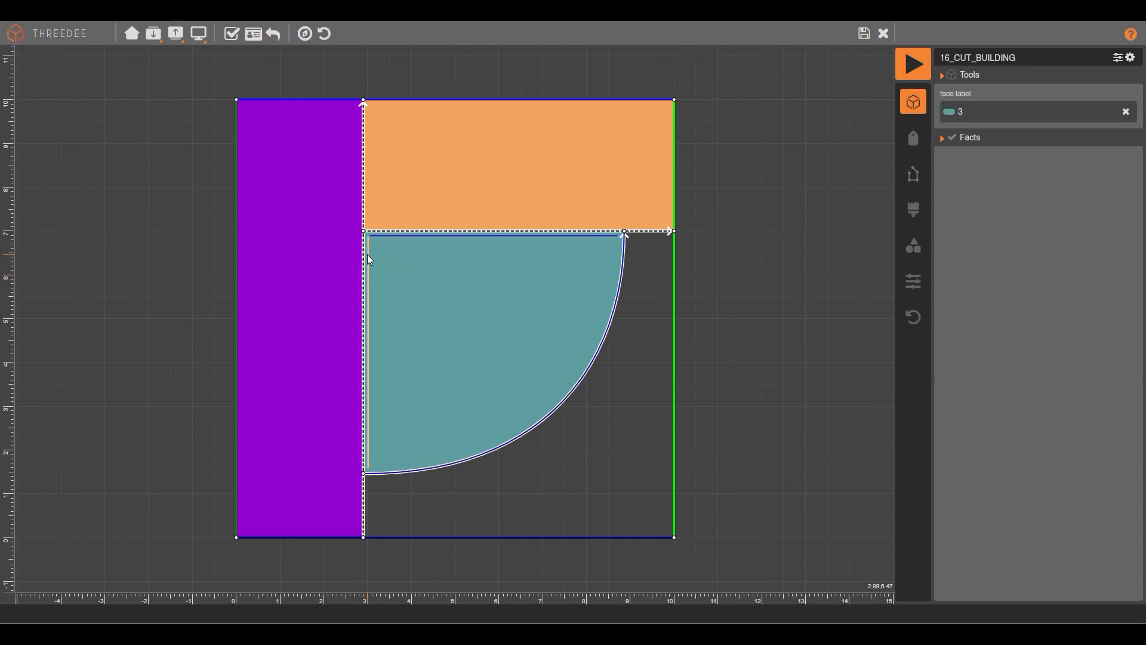
left_click(367, 256)
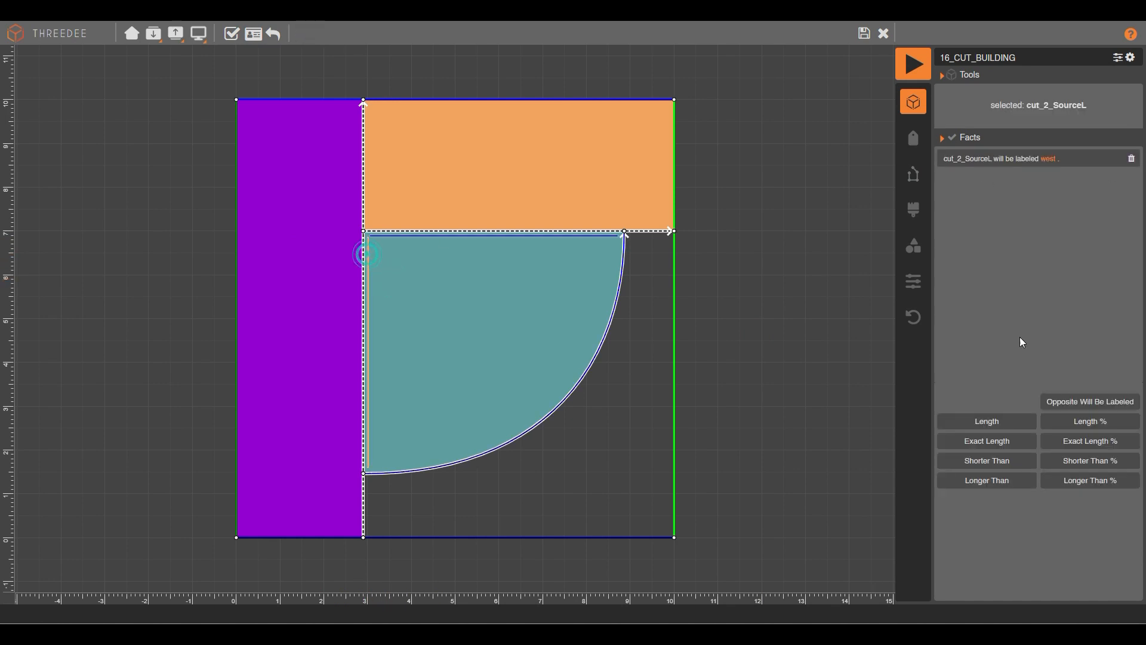
left_click(919, 140)
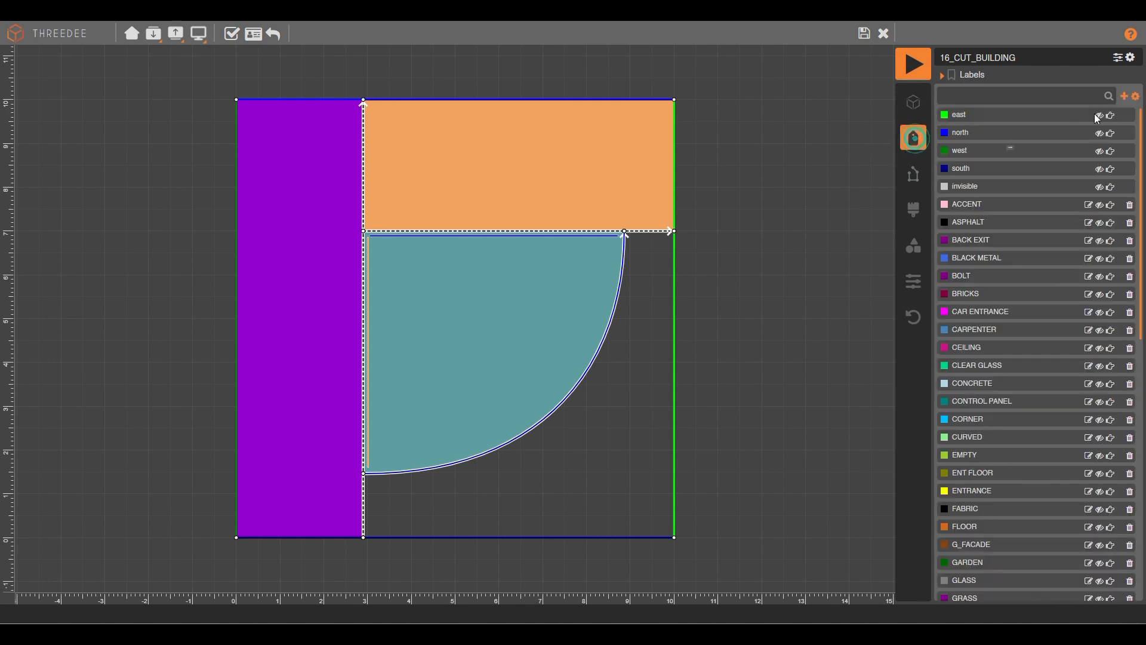
left_click(1112, 190)
left_click(528, 238)
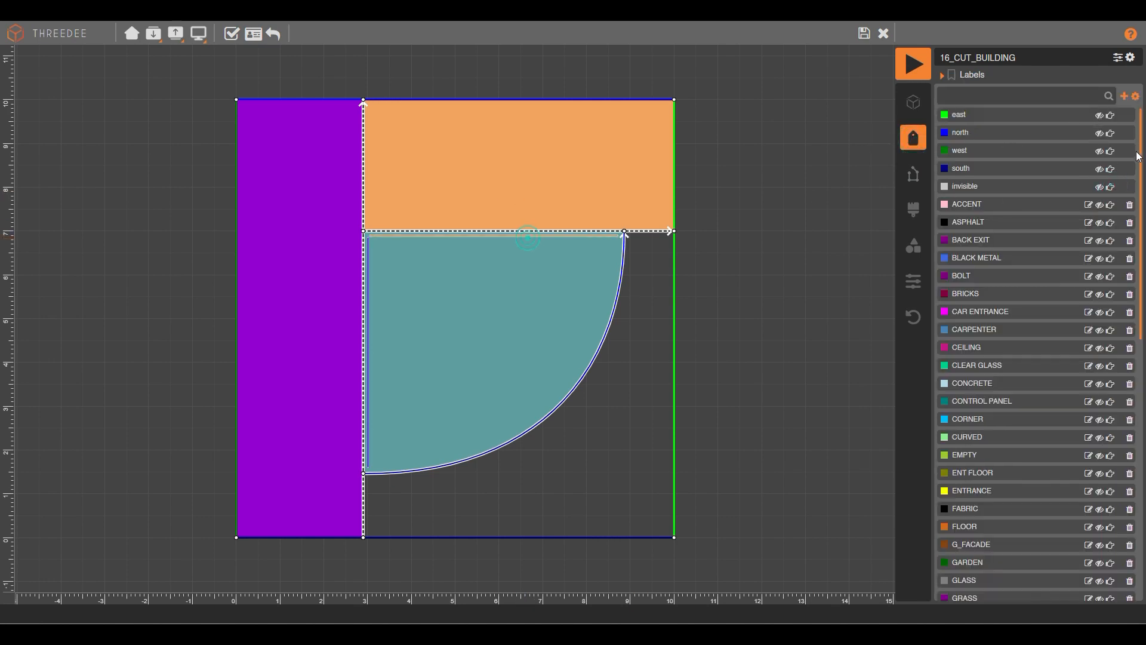
left_click(1111, 191)
Add an Opposite Will Be Labeled fact to face 3's left edge and set its label to invisible.
left_click(417, 278)
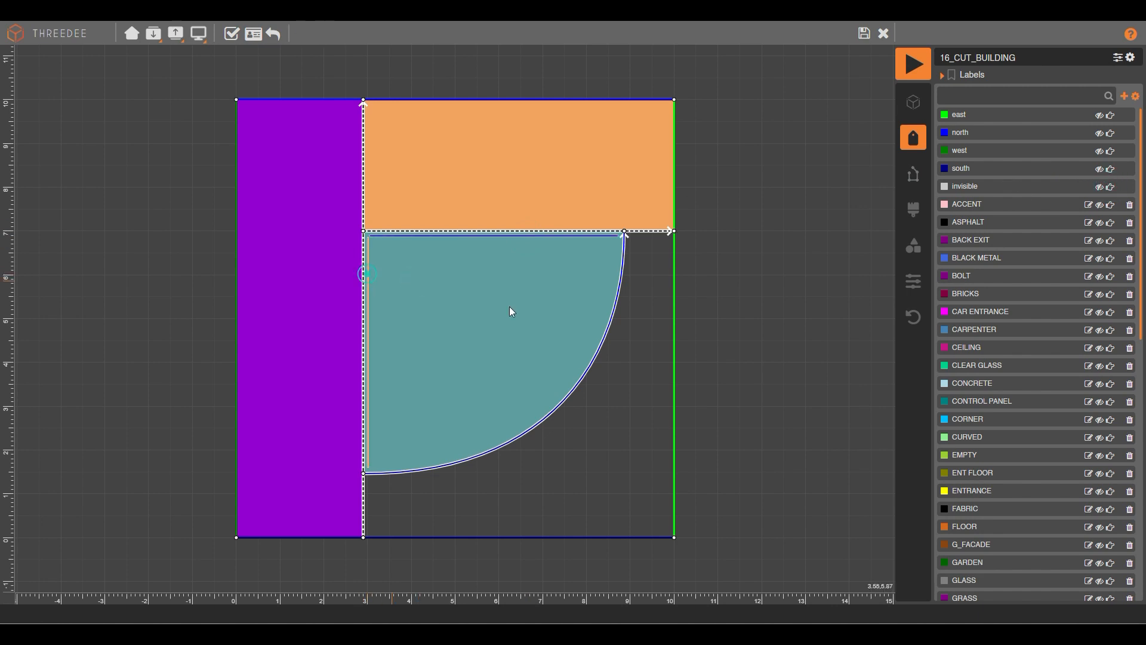
left_click(917, 108)
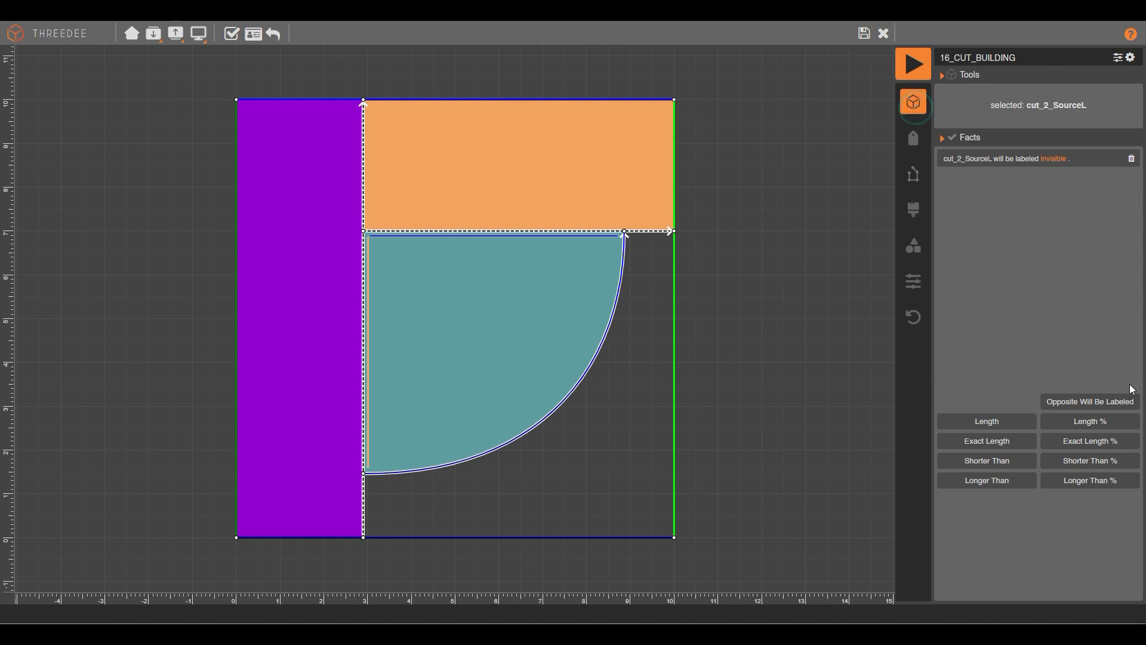
left_click(1087, 407)
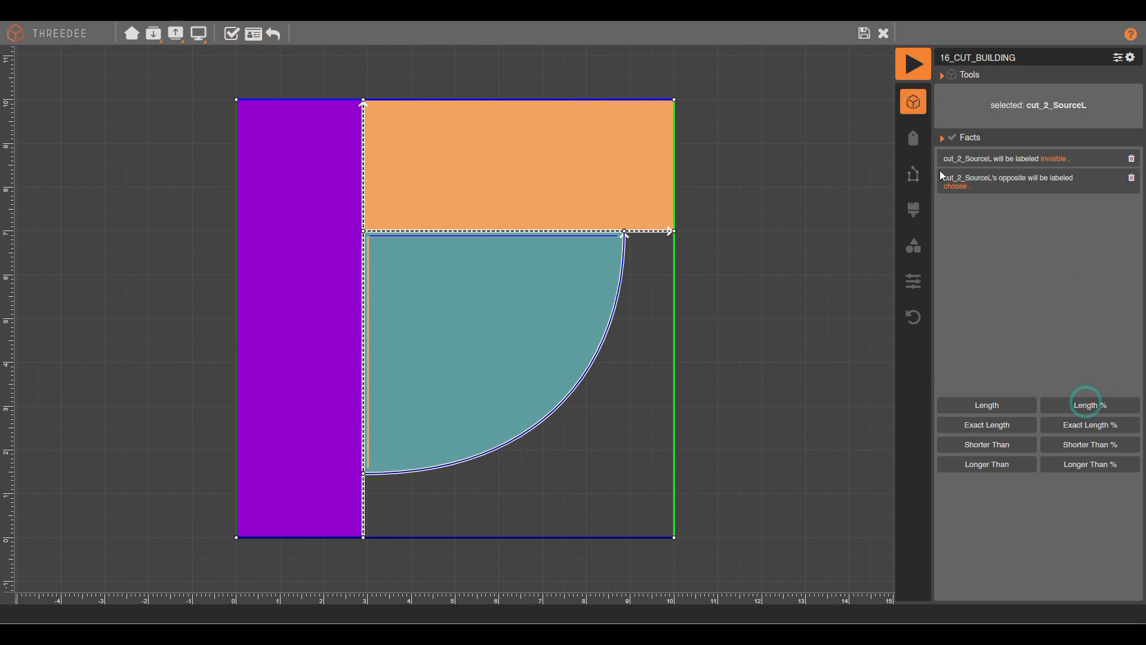
left_click(955, 187)
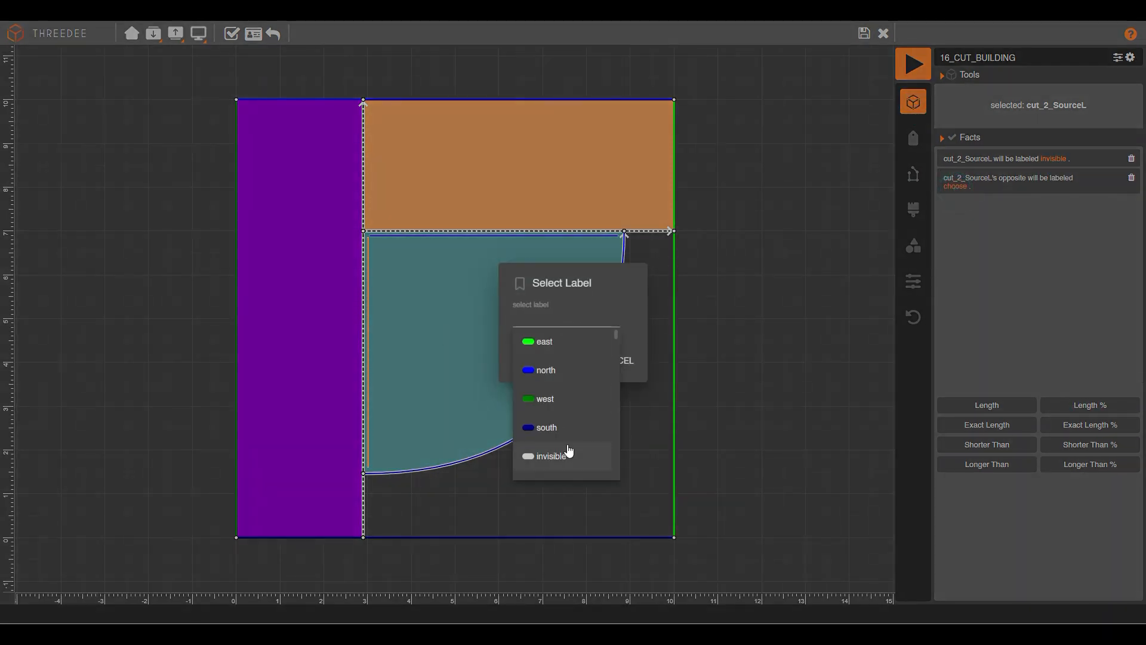
left_click(566, 454)
Add an Opposite Will Be Labeled fact to face 3's upper edge and set its label to invisible.
left_click(488, 237)
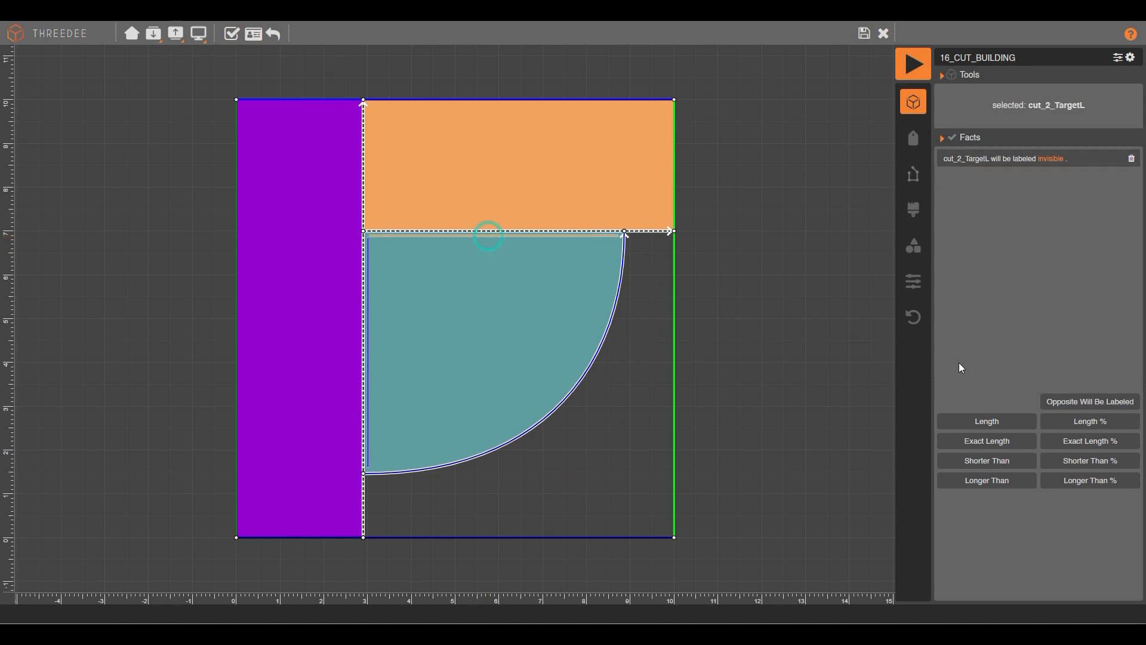
left_click(1089, 401)
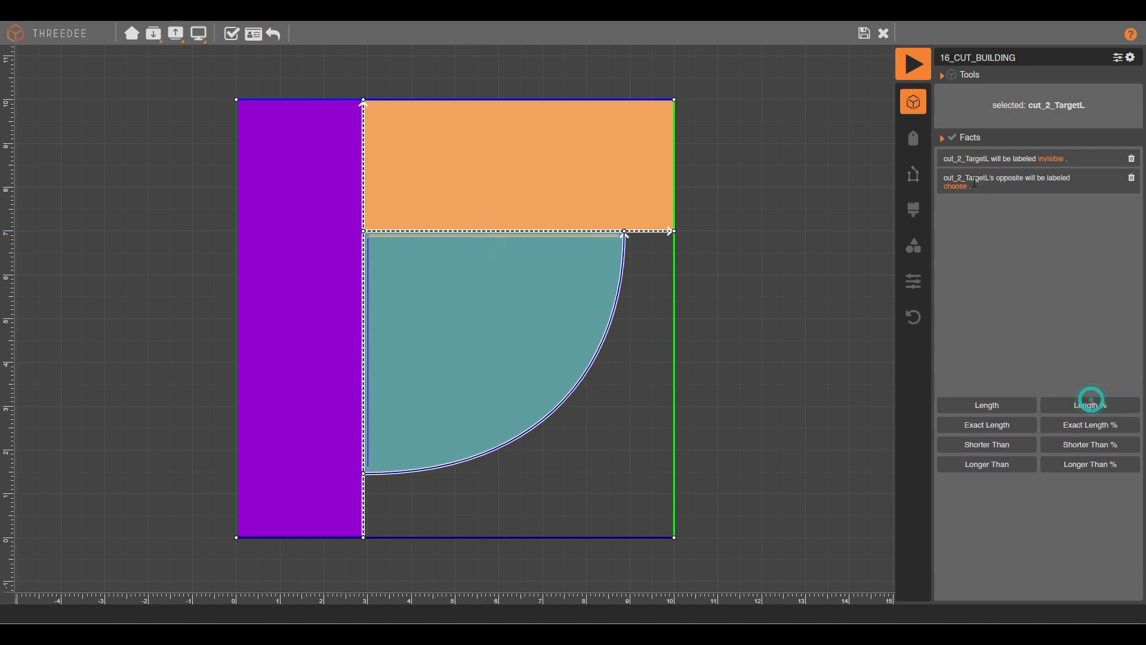
left_click(955, 187)
left_click(542, 314)
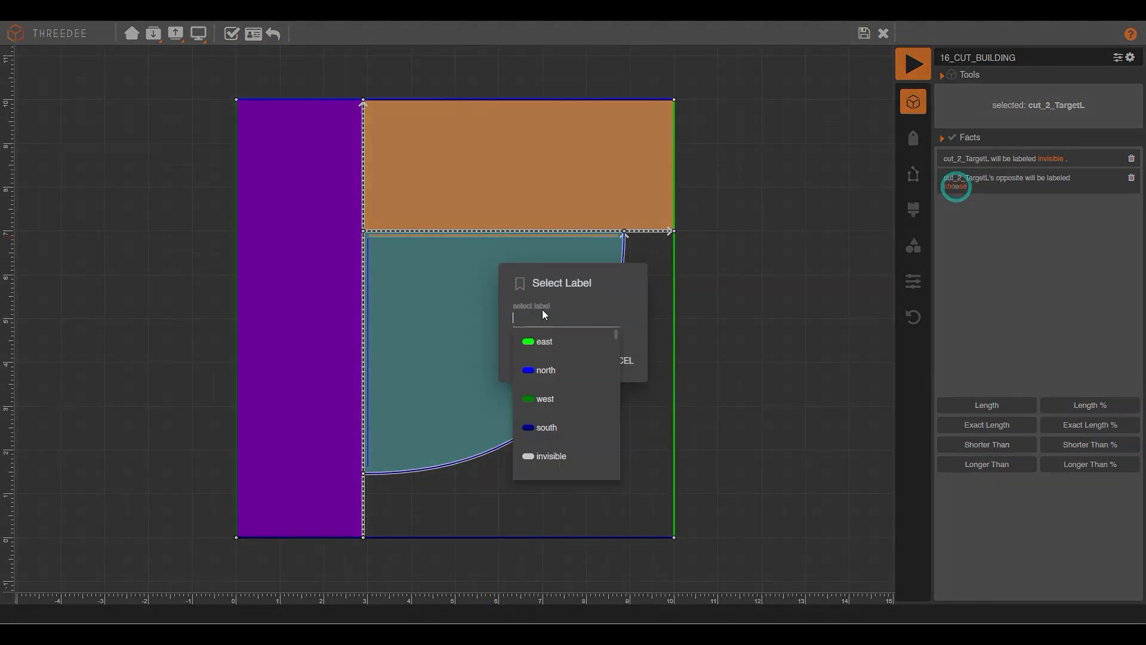
left_click(563, 460)
Save the cut layout and wire the second Cut node from the graph input, bypassing Choose, to the node fed by the first Cut.
left_click(861, 33)
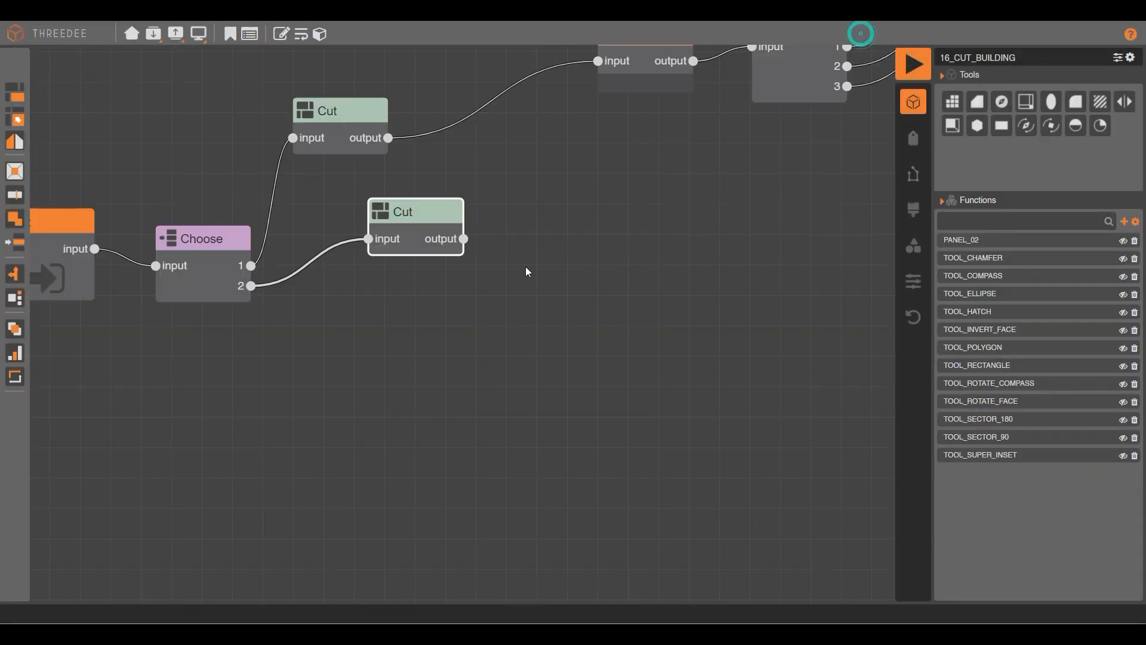
left_click_drag(464, 239, 597, 60)
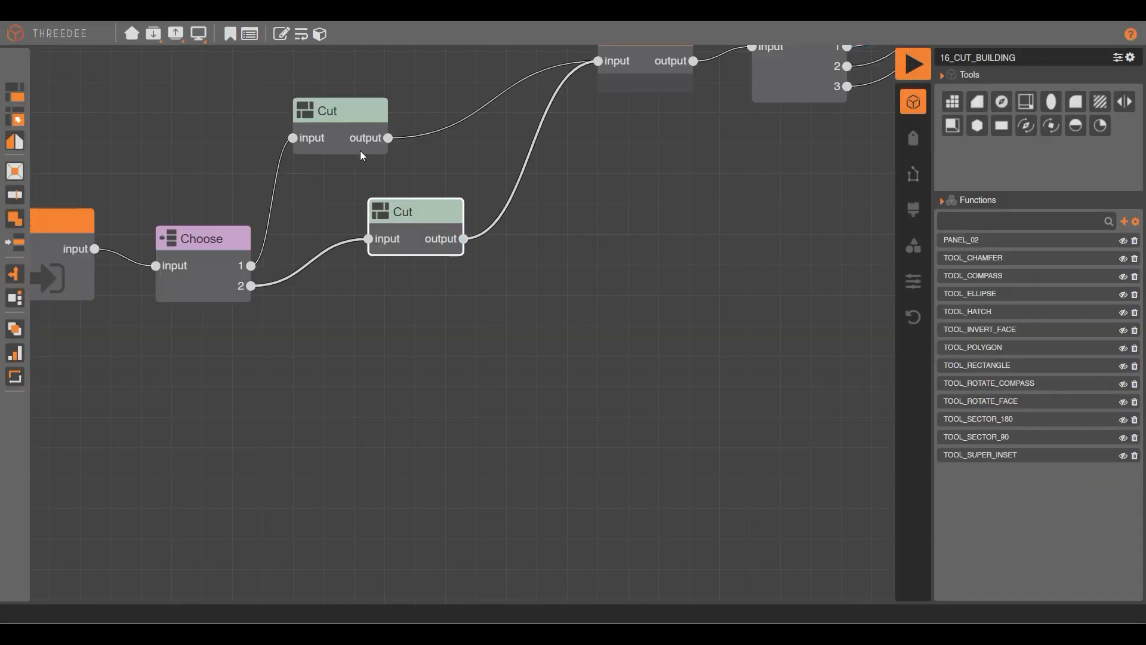
left_click_drag(156, 265, 368, 239)
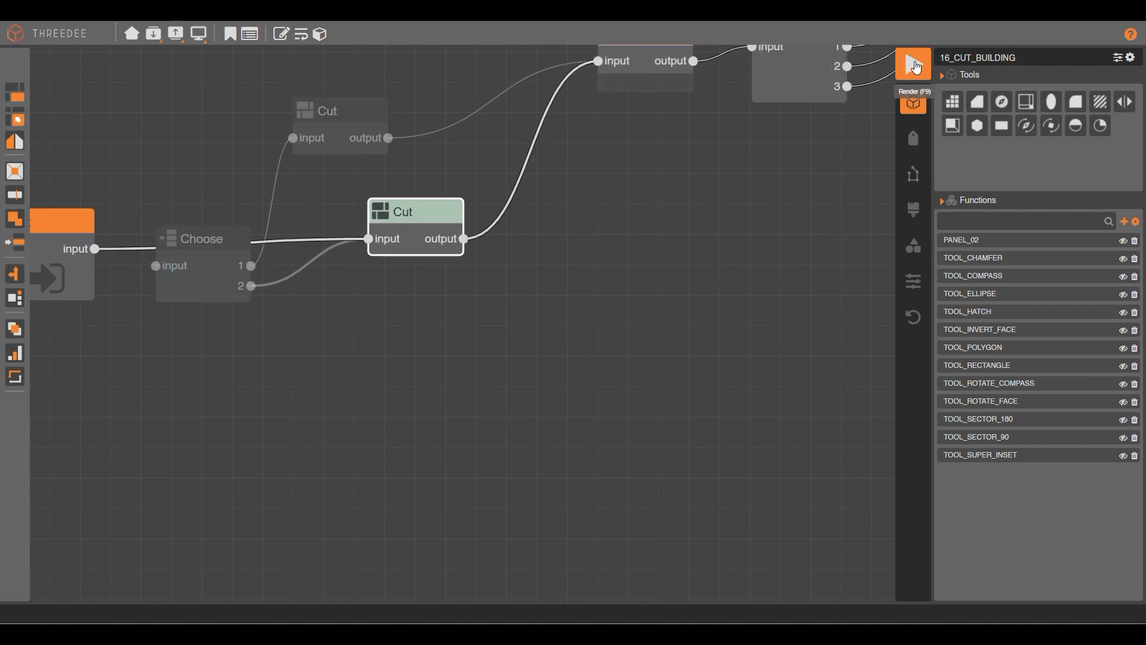
Render the building from the second Cut layout and examine its facades and underside for leftover interior walls.
left_click(916, 66)
left_click_drag(507, 320, 614, 317)
scroll(613, 316, "up", 3)
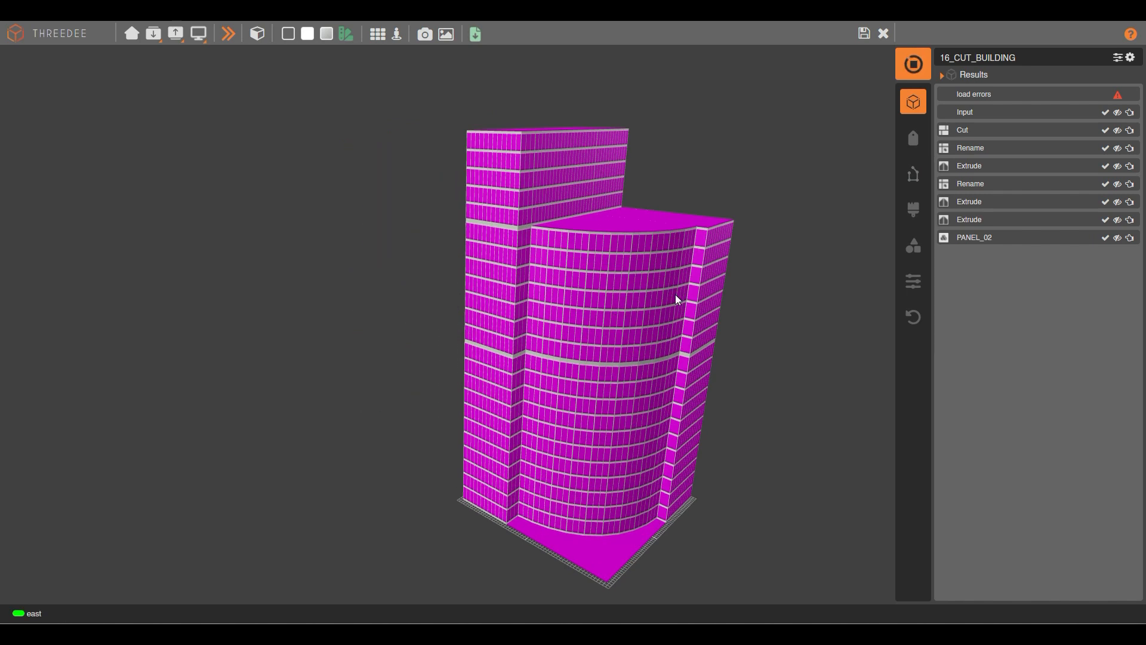
left_click_drag(743, 352, 653, 333)
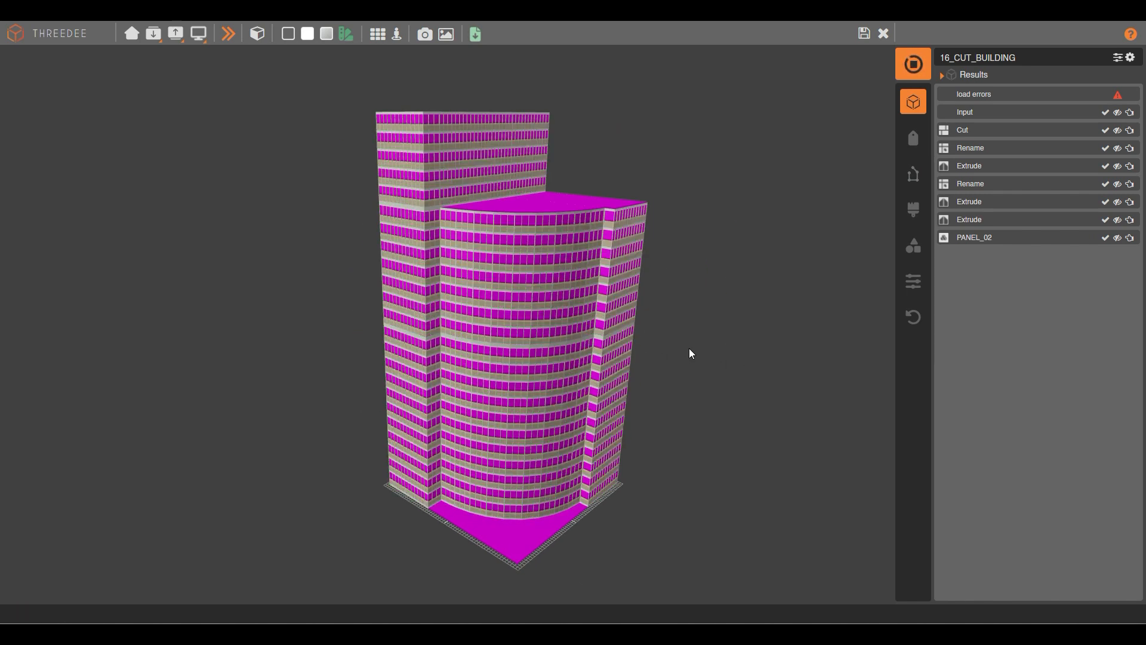
left_click_drag(539, 233, 512, 186)
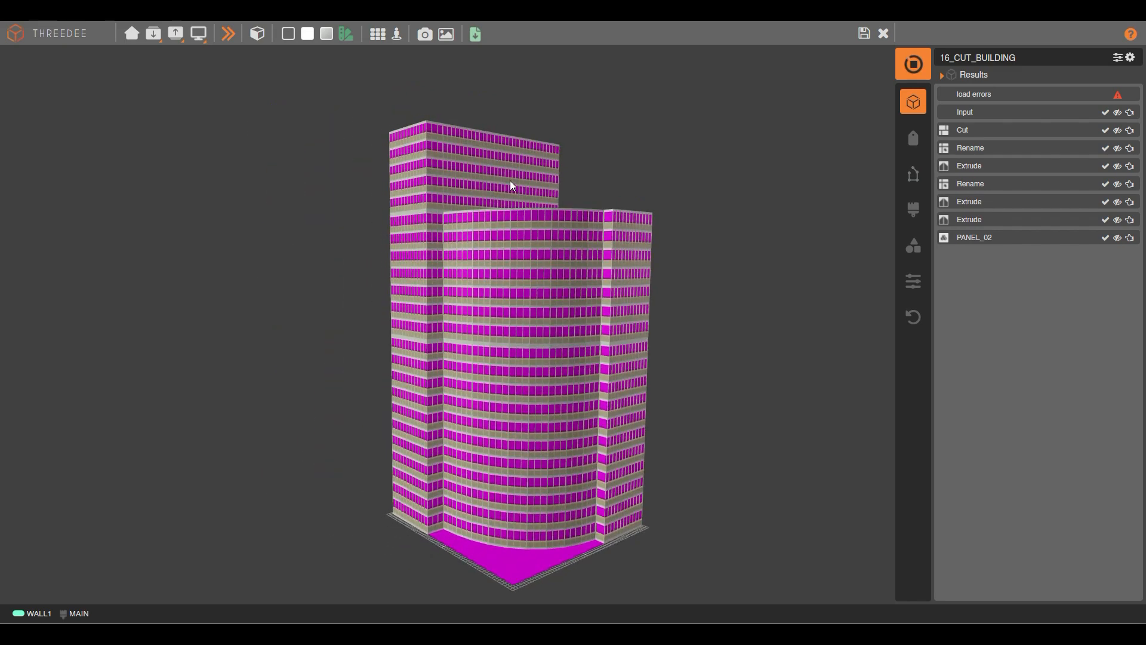
left_click(307, 34)
left_click_drag(520, 322, 614, 348)
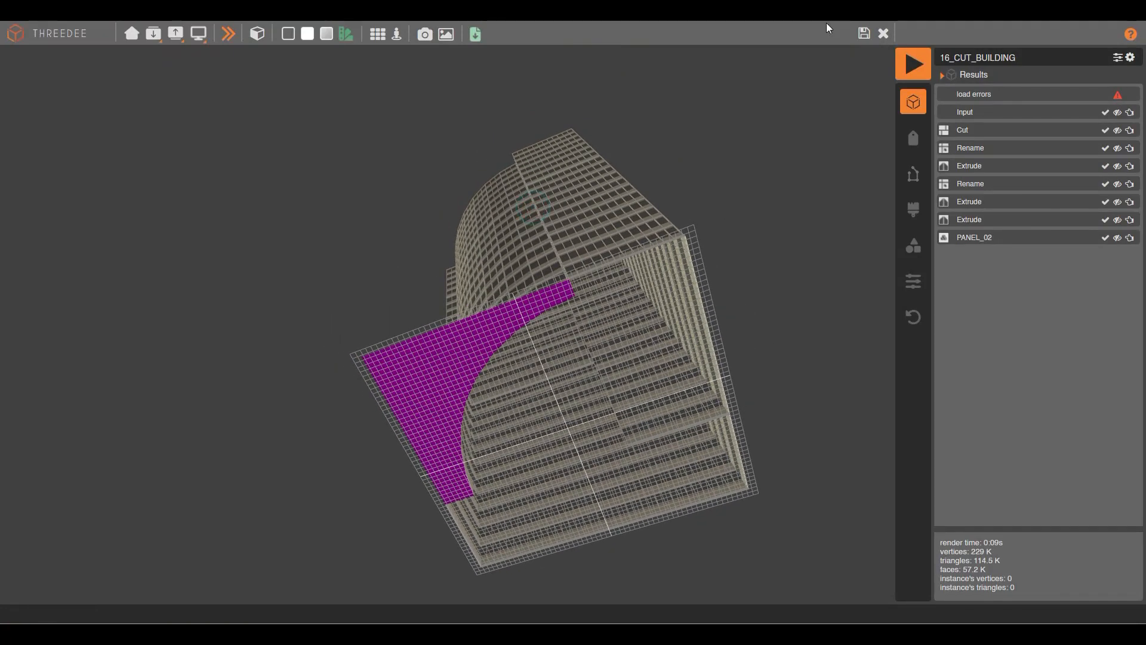
left_click(884, 33)
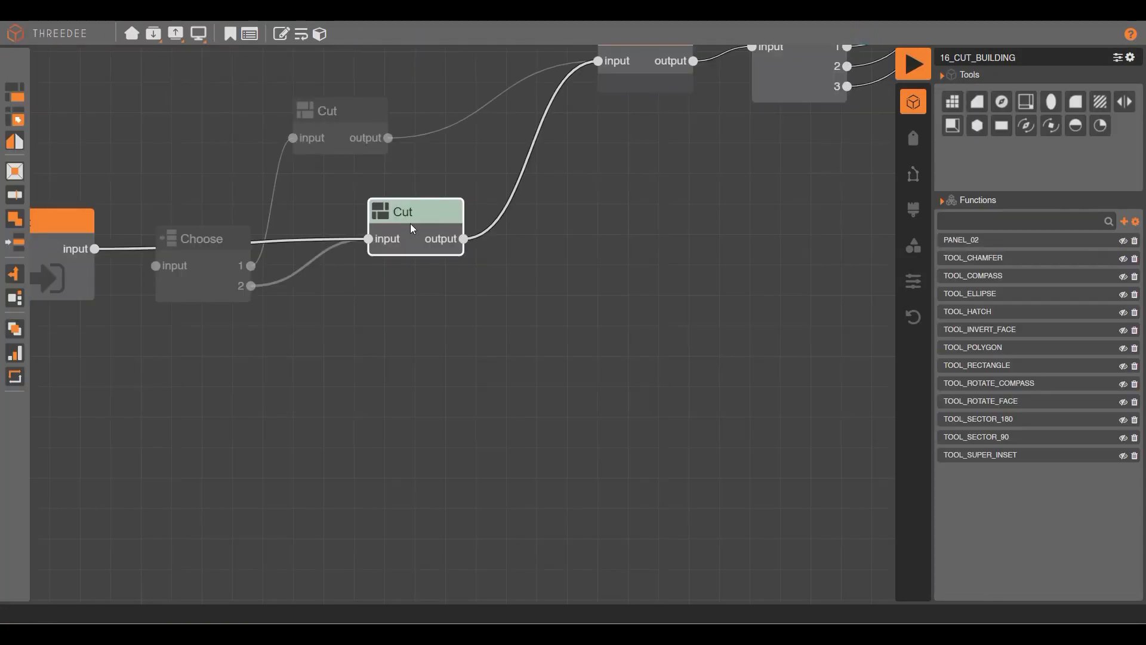
Reopen the second Cut layout and assign the invisible label to face 2's left edge.
double_click(412, 225)
left_click(381, 136)
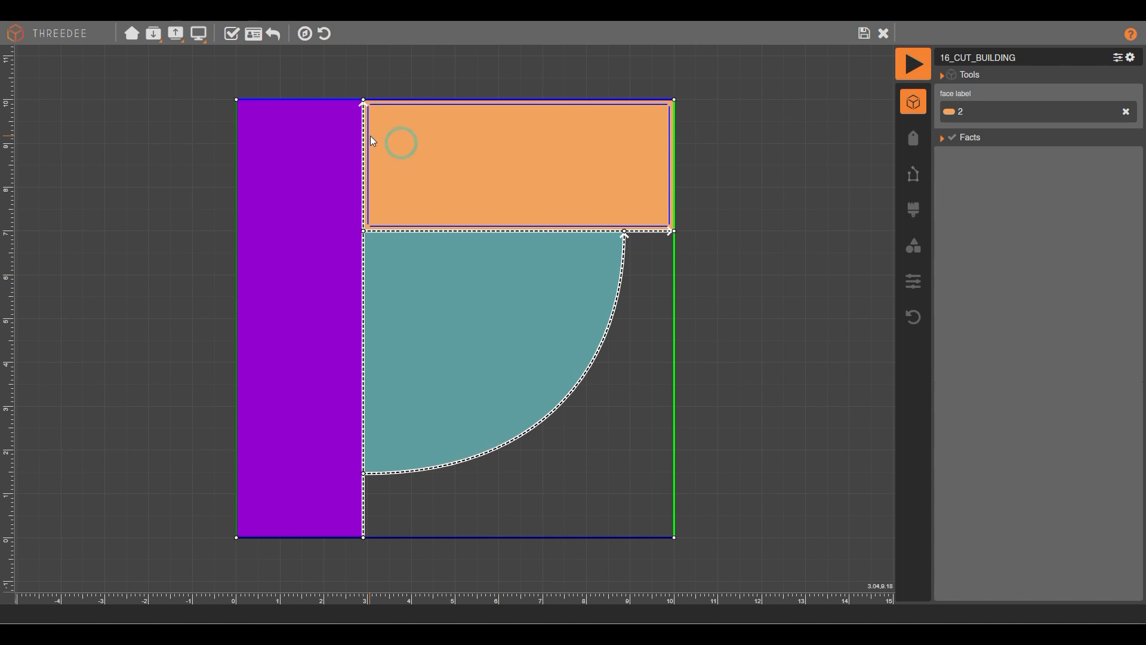
left_click(370, 135)
left_click(913, 138)
left_click(1110, 187)
left_click(364, 129)
Add an Opposite Will Be Labeled fact set to invisible to face 2's left edge and save the cut layout.
left_click(913, 103)
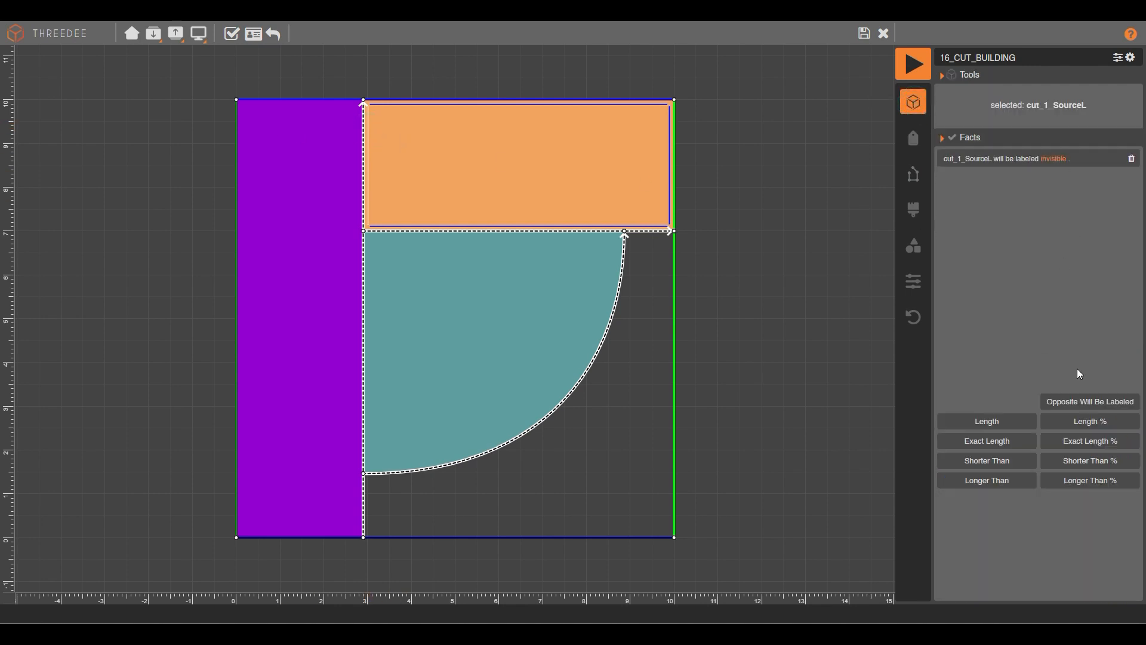
left_click(1091, 401)
left_click(953, 187)
left_click(543, 316)
left_click(571, 456)
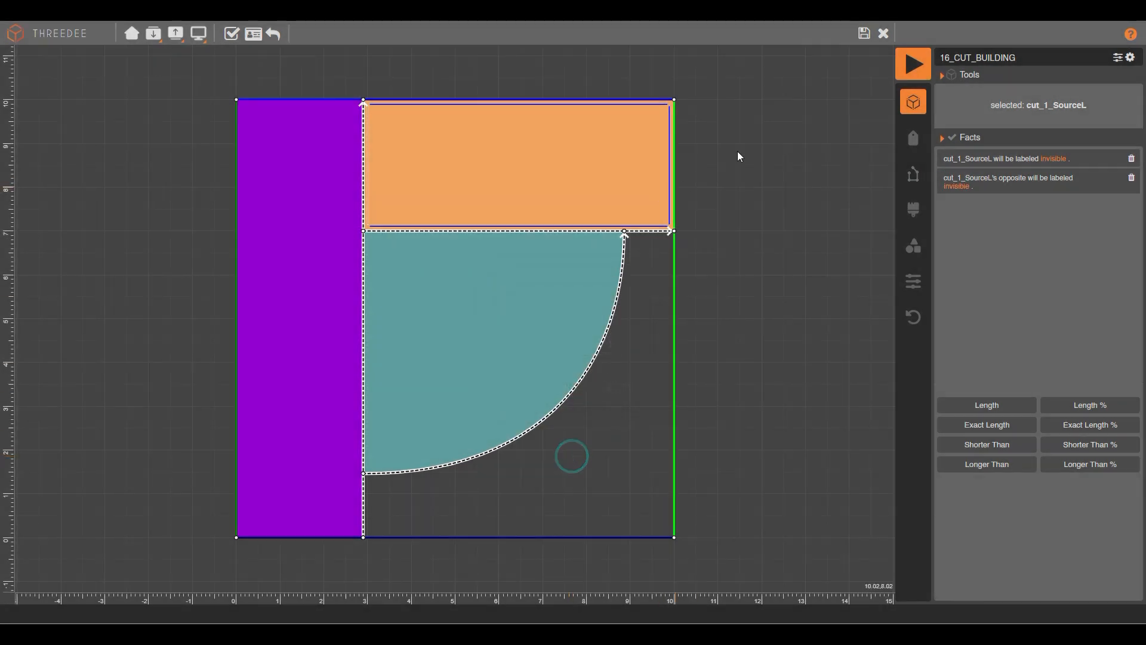
left_click(864, 34)
Render the updated building, generate several further random models, and examine the facades where blocks of different heights meet.
left_click(912, 62)
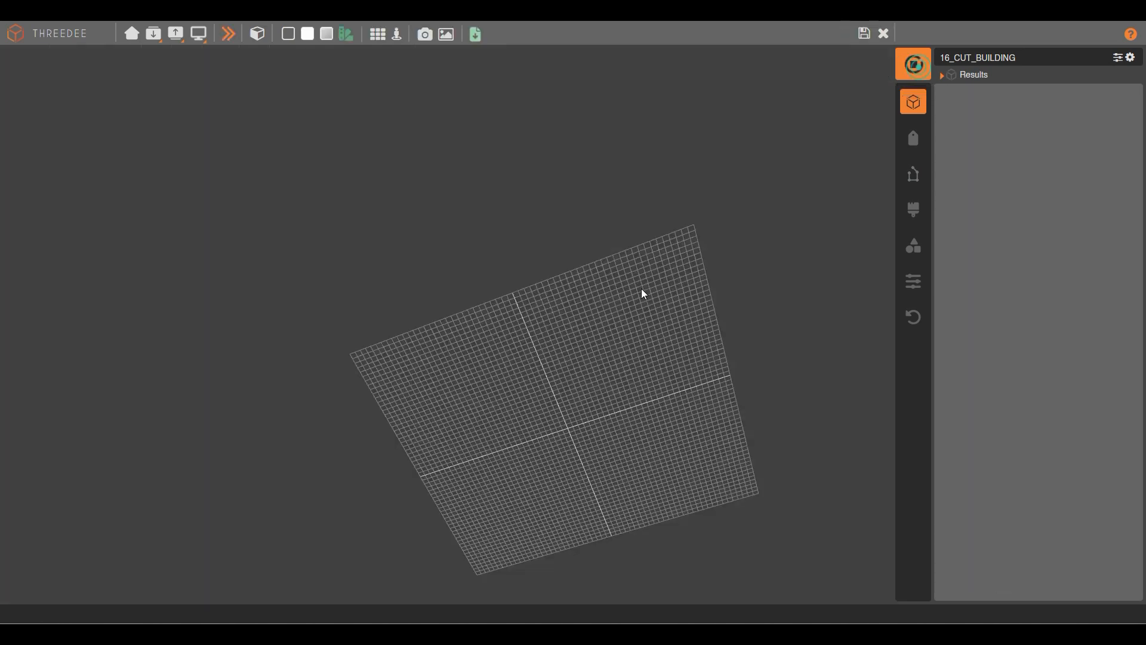
left_click_drag(644, 337, 733, 476)
left_click_drag(637, 432, 733, 327)
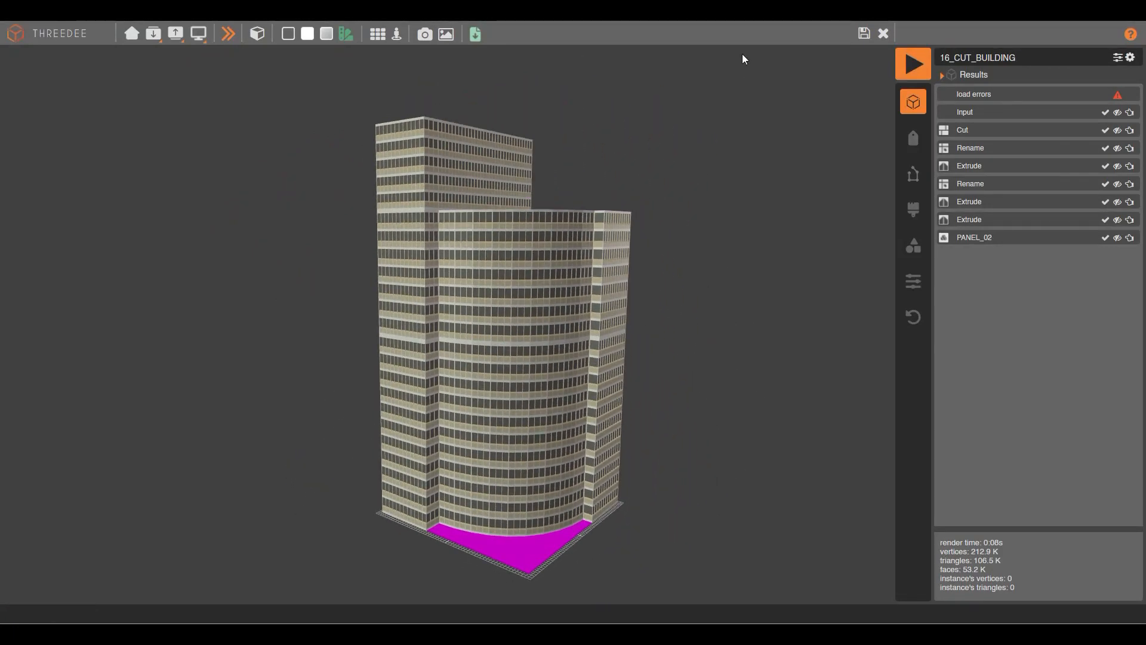
left_click(228, 43)
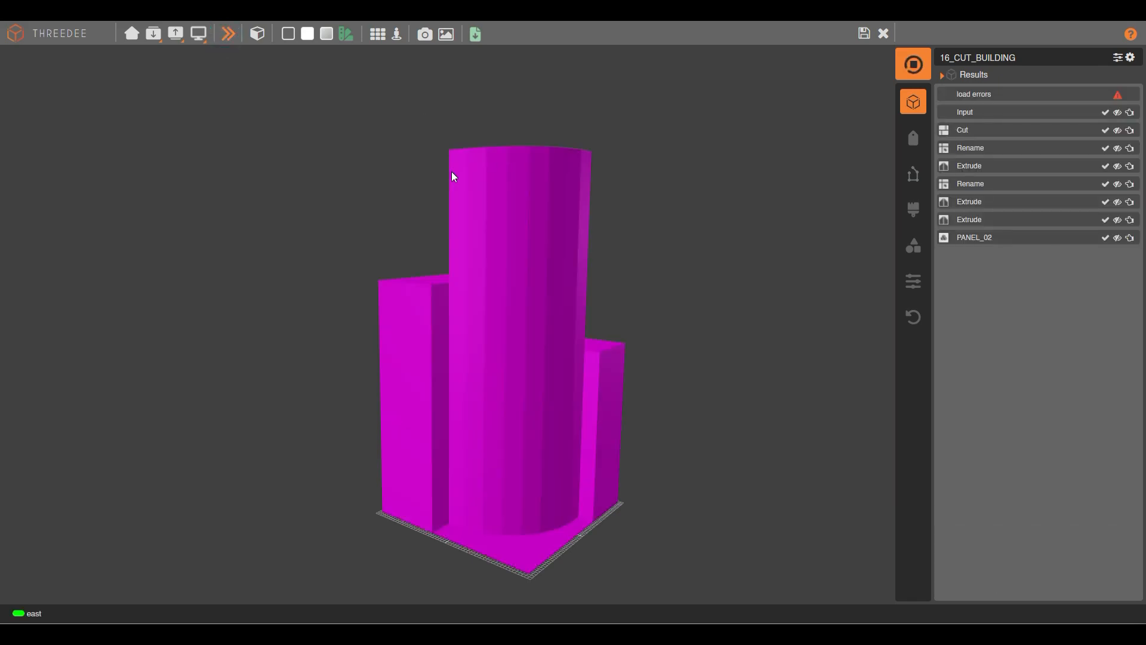
left_click(447, 166)
left_click_drag(567, 197, 465, 232)
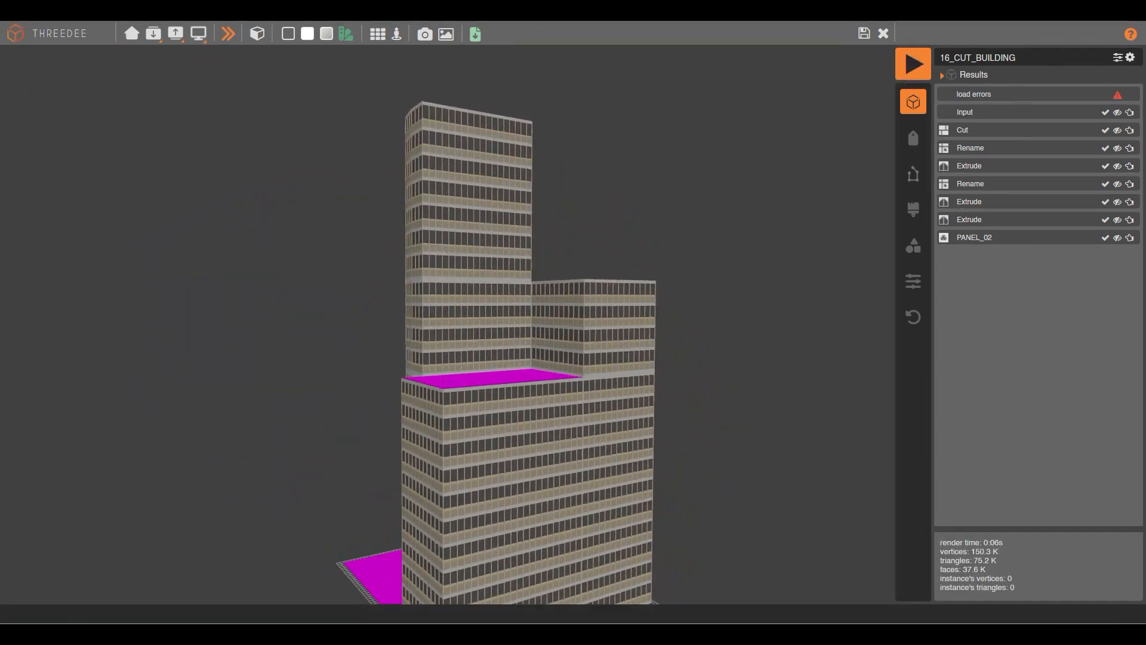
left_click(229, 34)
left_click_drag(471, 214, 568, 259)
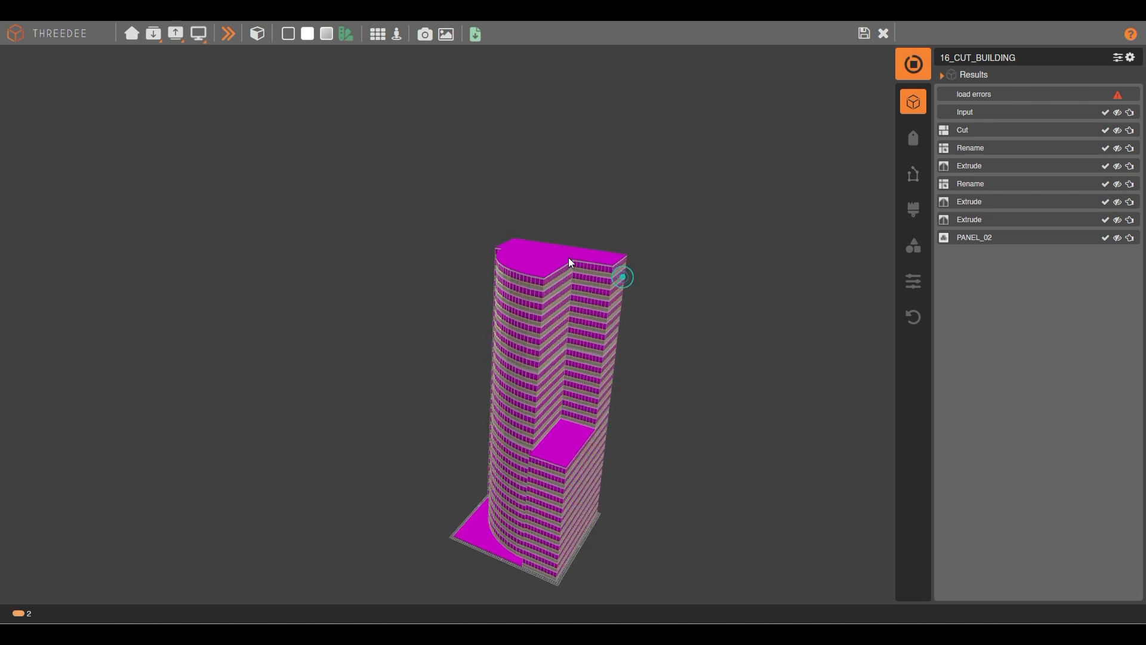
left_click(230, 34)
left_click_drag(615, 189, 570, 329)
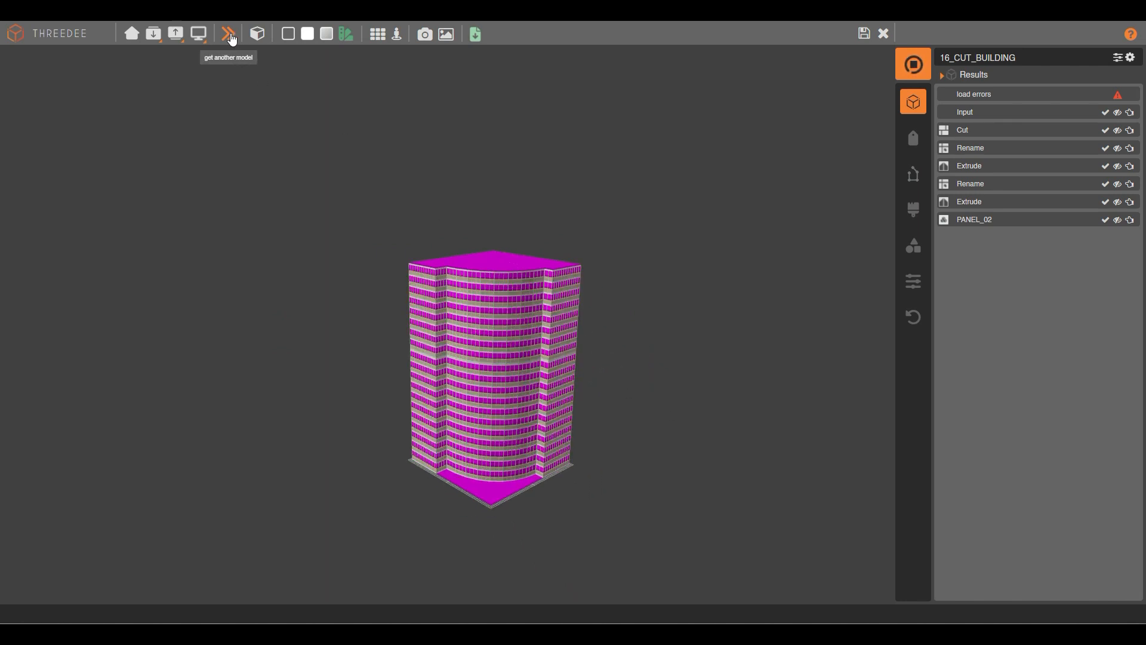
Return to the graph and reconnect the graph input through the Choose node.
left_click(864, 34)
scroll(460, 250, "up", 5)
left_click_drag(444, 251, 515, 272)
left_click_drag(660, 344, 479, 276)
left_click(391, 204)
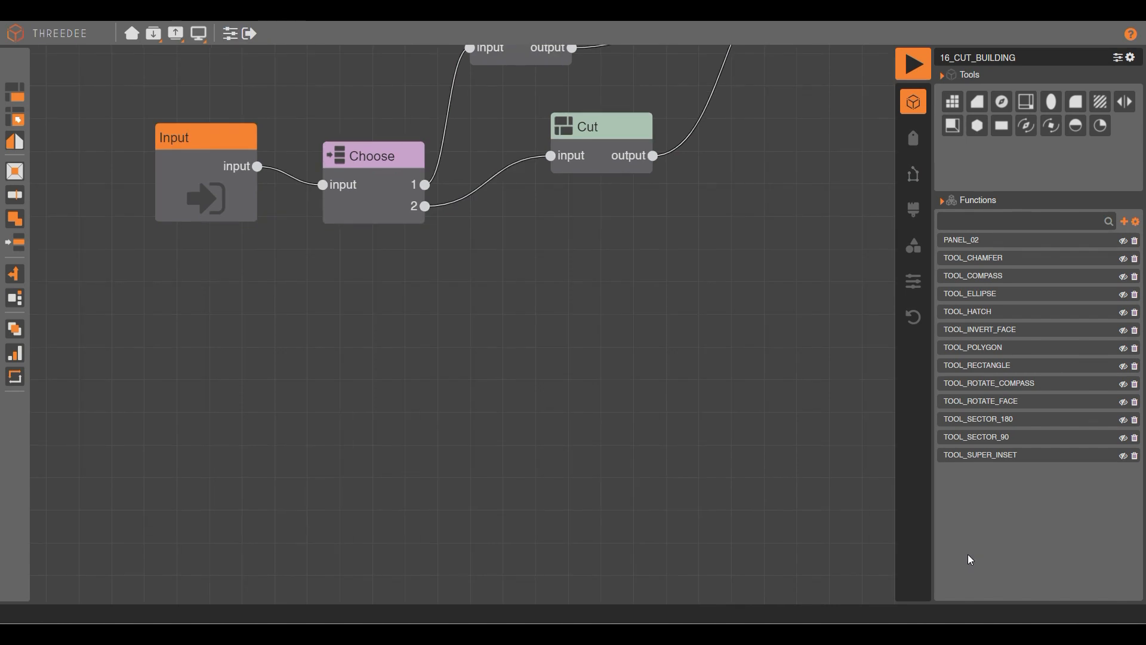
Disable the PANEL_02 node.
left_click_drag(680, 159, 553, 363)
scroll(482, 329, "down", 6)
left_click_drag(644, 328, 388, 335)
scroll(464, 339, "up", 2)
scroll(513, 336, "up", 3)
left_click_drag(847, 297, 459, 340)
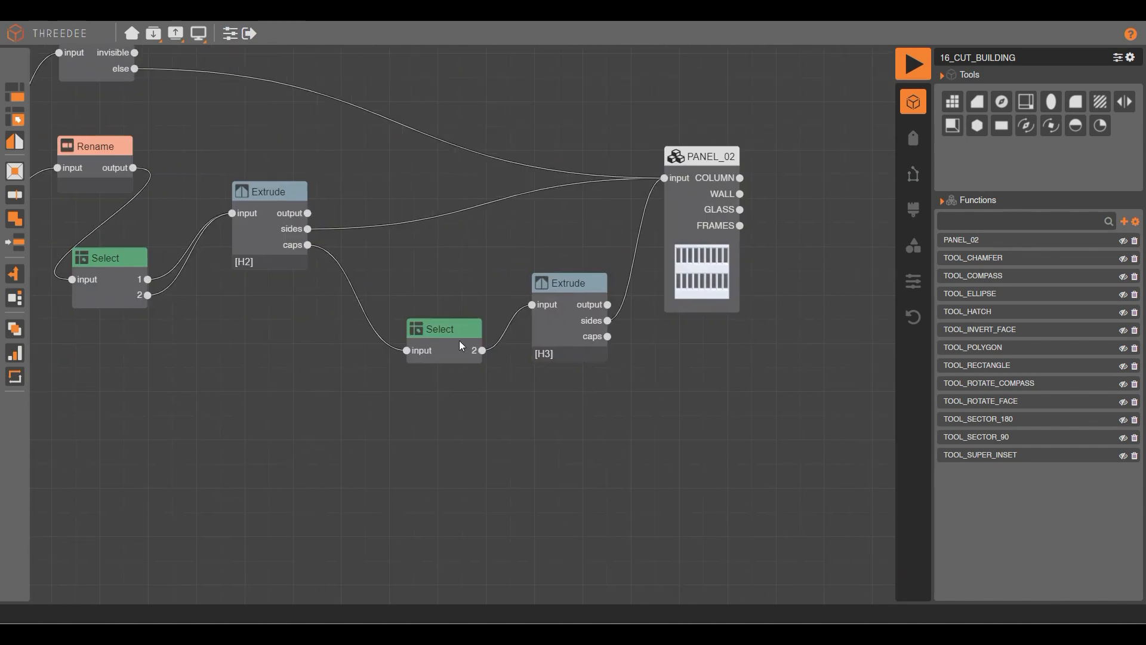
right_click(688, 193)
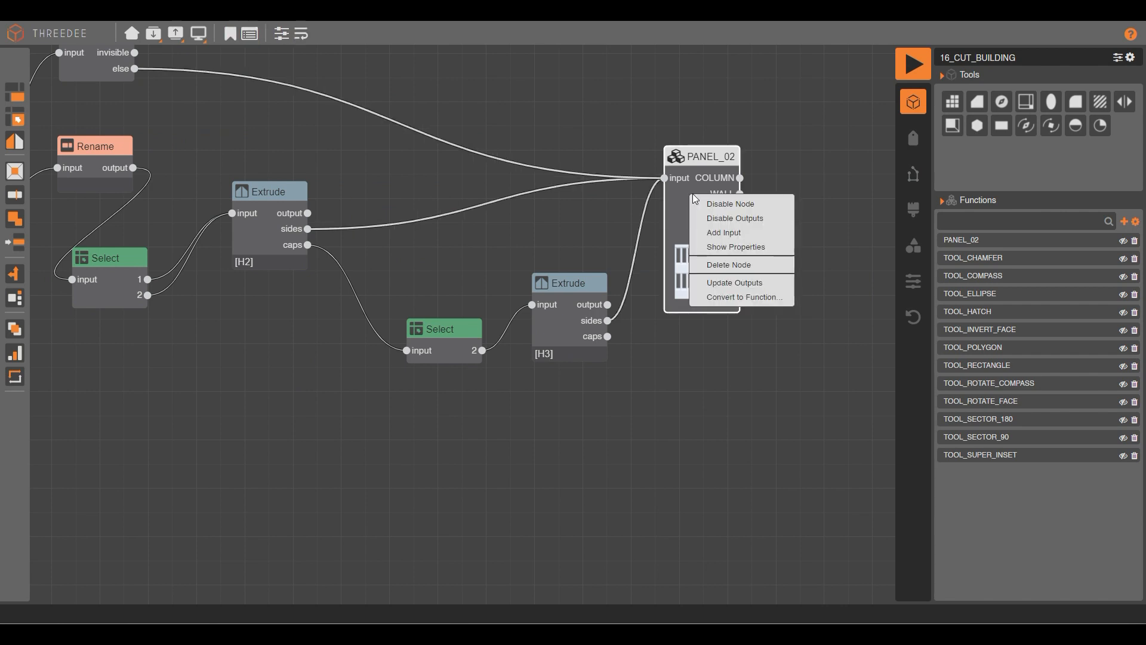
left_click(738, 199)
scroll(845, 219, "down", 3)
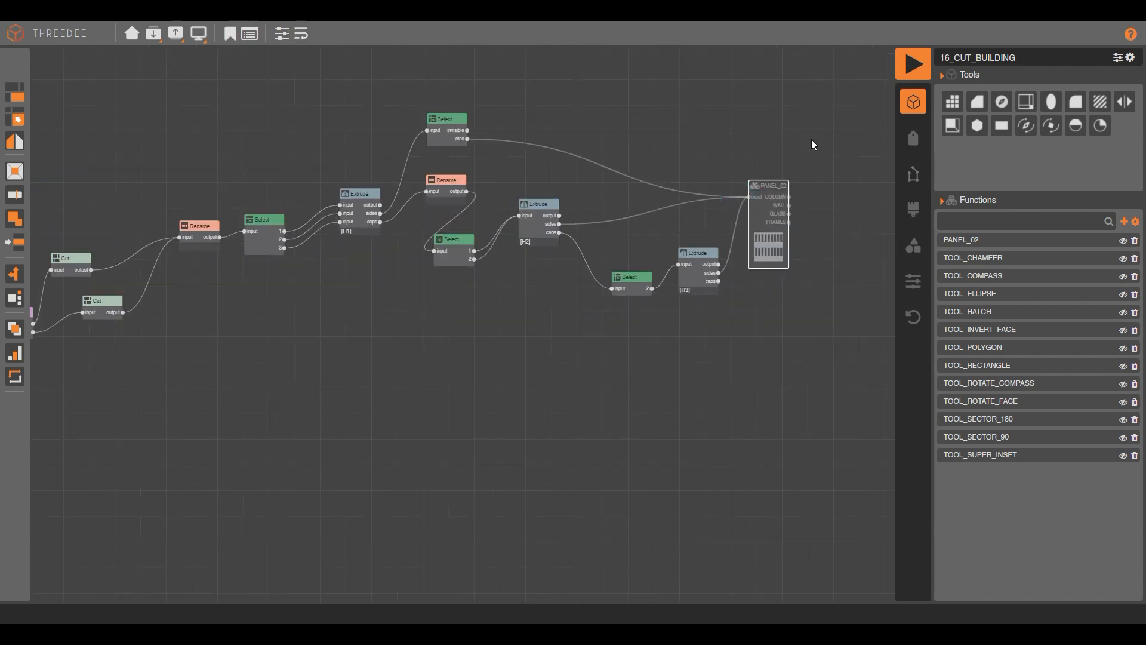
Render the building without panels and examine the interior walls and their labels from beneath and outside.
left_click(925, 69)
left_click_drag(607, 401, 532, 424)
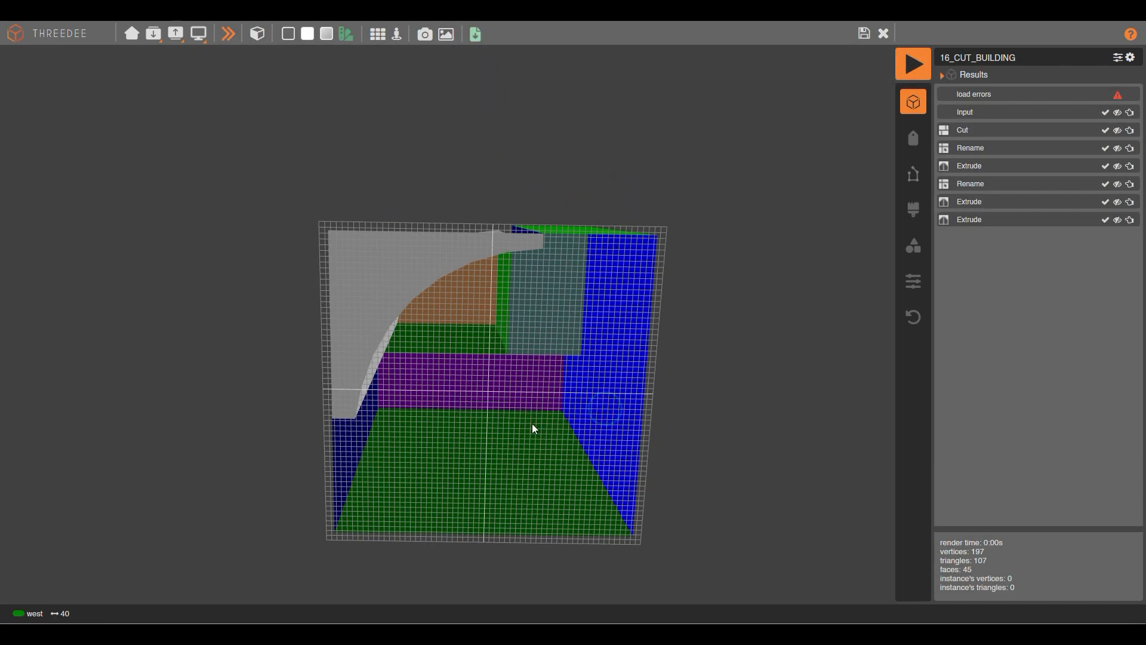
scroll(531, 424, "up", 5)
left_click_drag(620, 352, 512, 440)
left_click_drag(491, 330, 501, 197)
left_click(469, 307)
left_click(506, 202)
left_click_drag(632, 234, 468, 191)
left_click(442, 248)
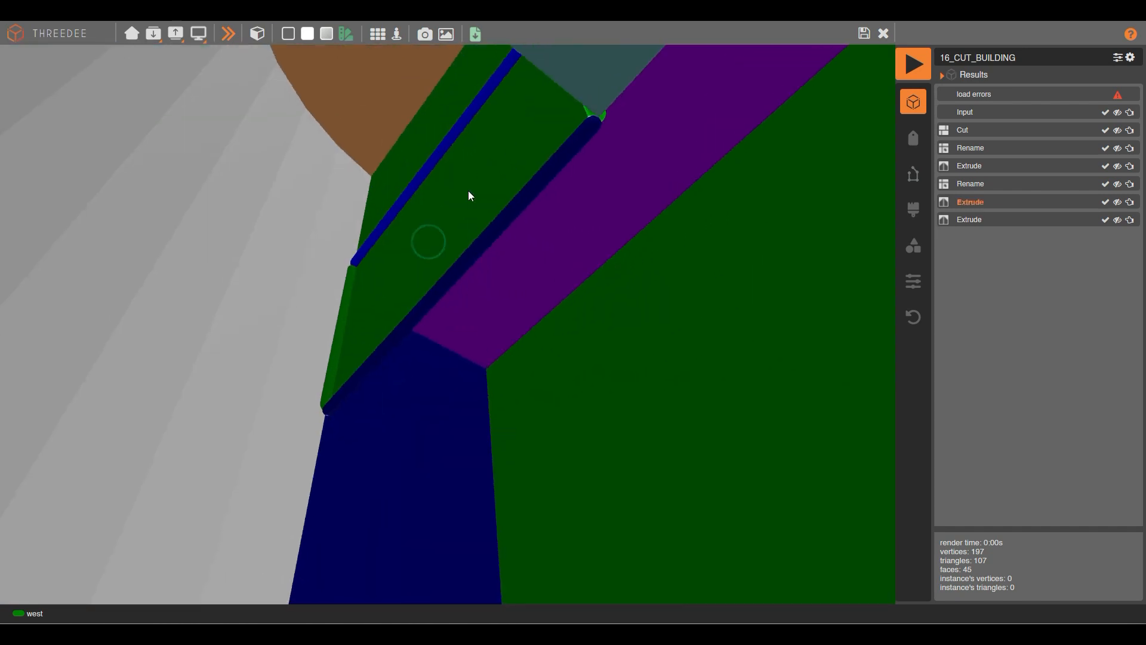
left_click(468, 191)
left_click_drag(578, 203, 488, 229)
left_click(384, 238)
left_click_drag(286, 245, 340, 192)
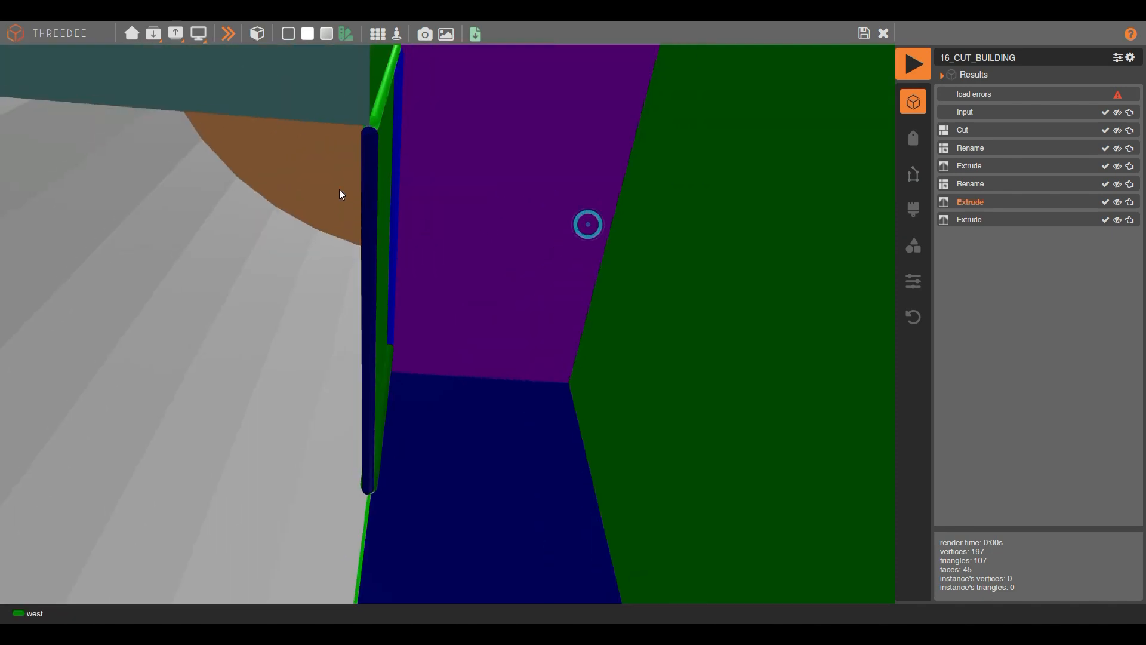
left_click_drag(437, 255, 492, 253)
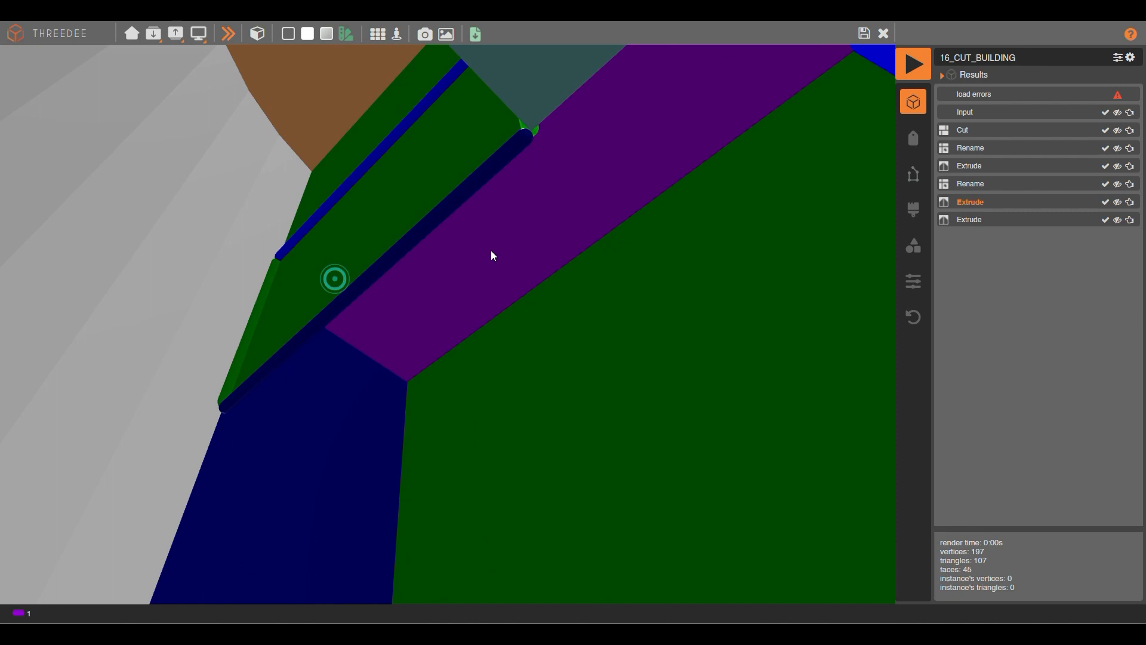
left_click_drag(432, 187, 376, 215)
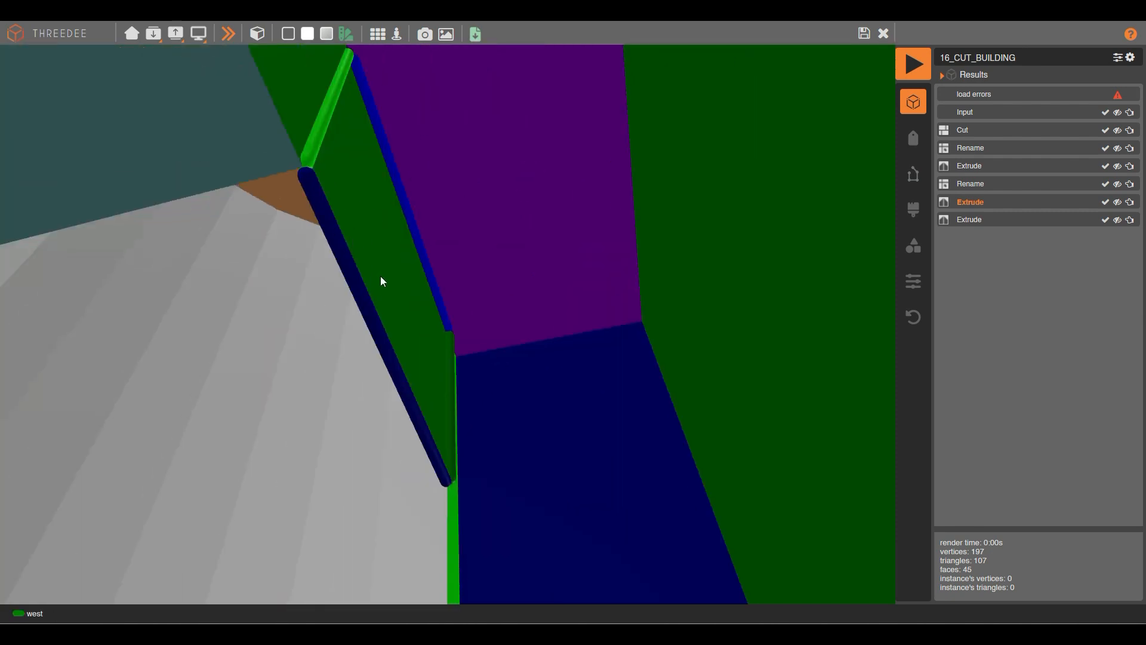
scroll(380, 276, "down", 2)
scroll(381, 276, "up", 3)
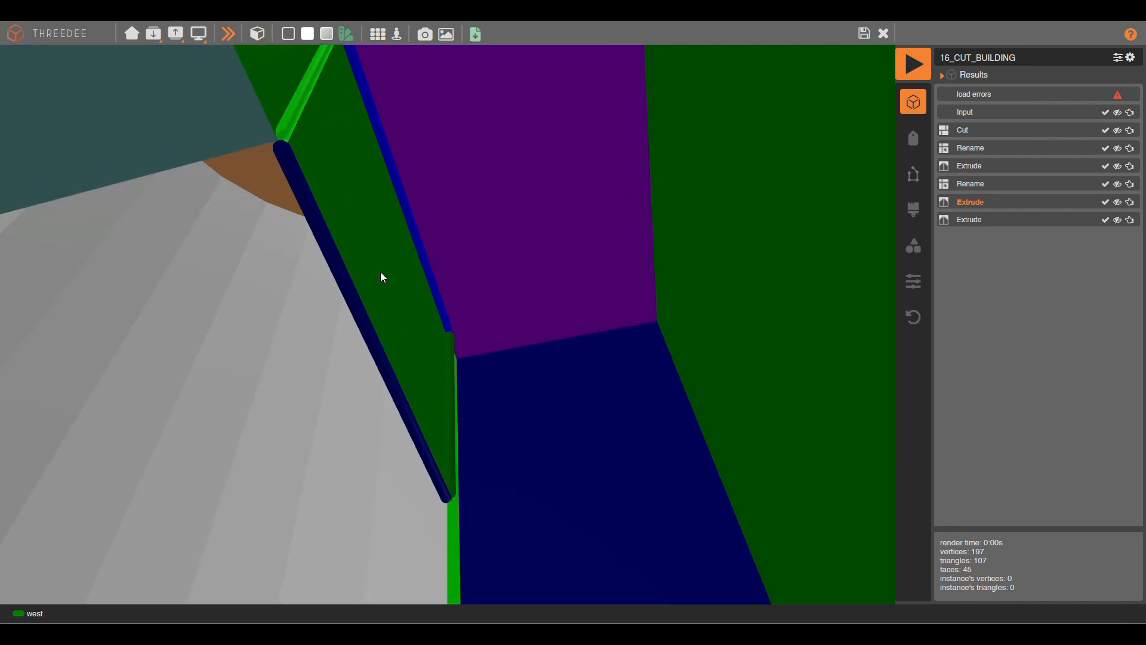
scroll(381, 286, "down", 4)
left_click_drag(588, 194, 451, 366)
left_click_drag(532, 270, 348, 217)
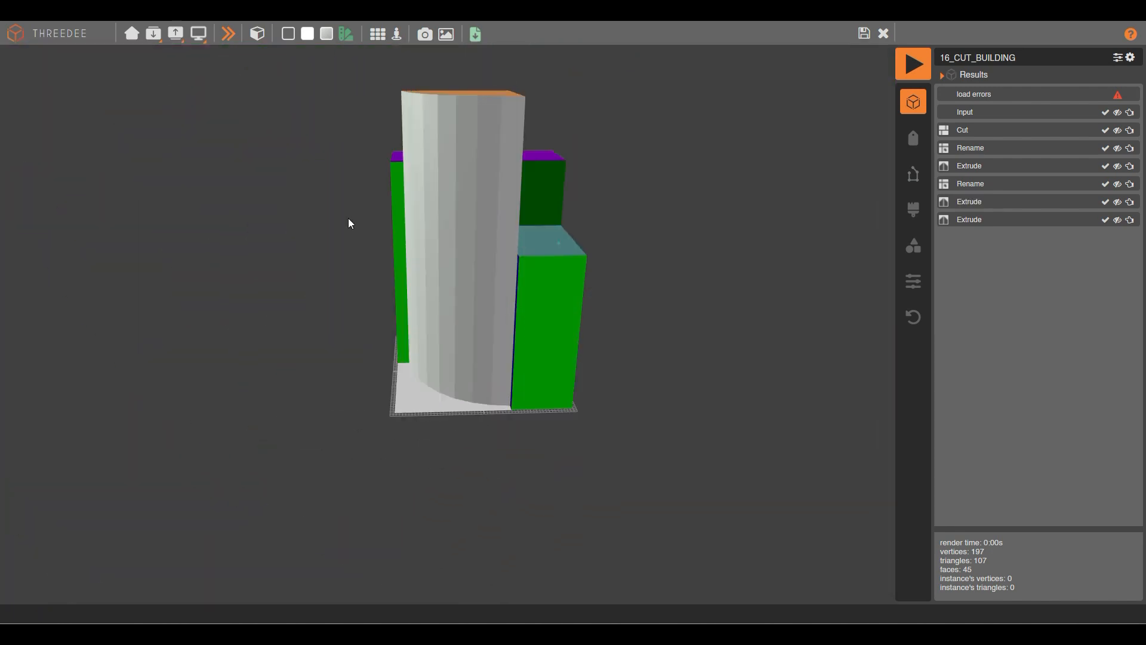
left_click(559, 242)
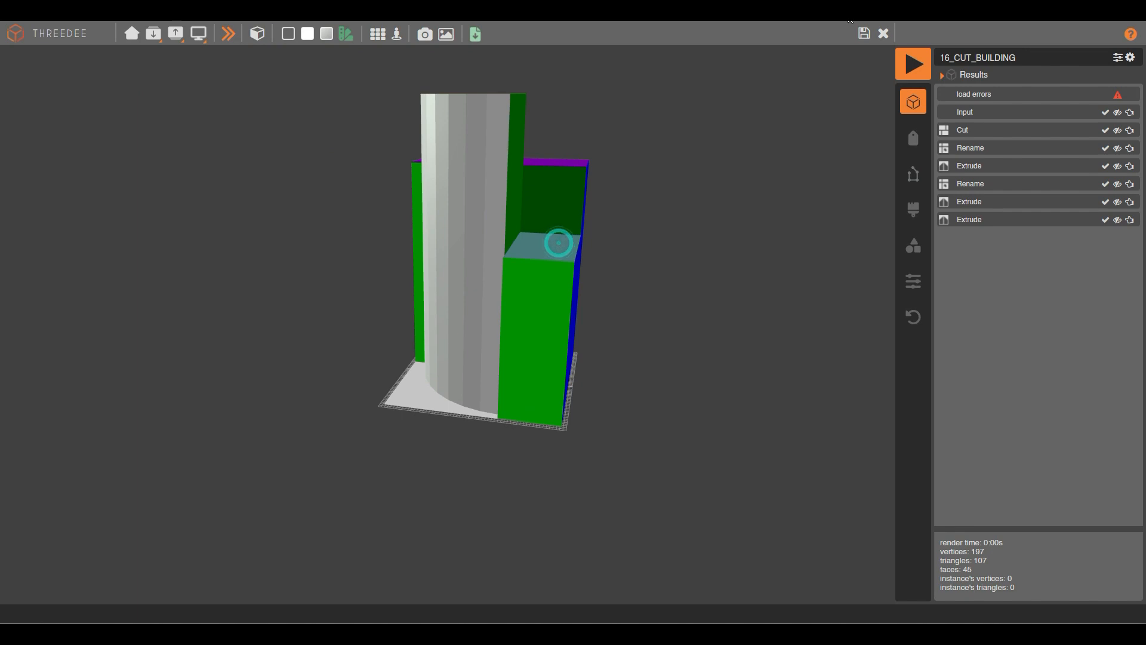
Return to the graph and move the second Rename node between the H1 Extrude and the Select node it feeds.
left_click(883, 34)
scroll(476, 215, "up", 5)
left_click_drag(283, 304, 542, 344)
left_click_drag(532, 272, 470, 214)
left_click(546, 288)
scroll(555, 315, "down", 3)
scroll(696, 365, "up", 3)
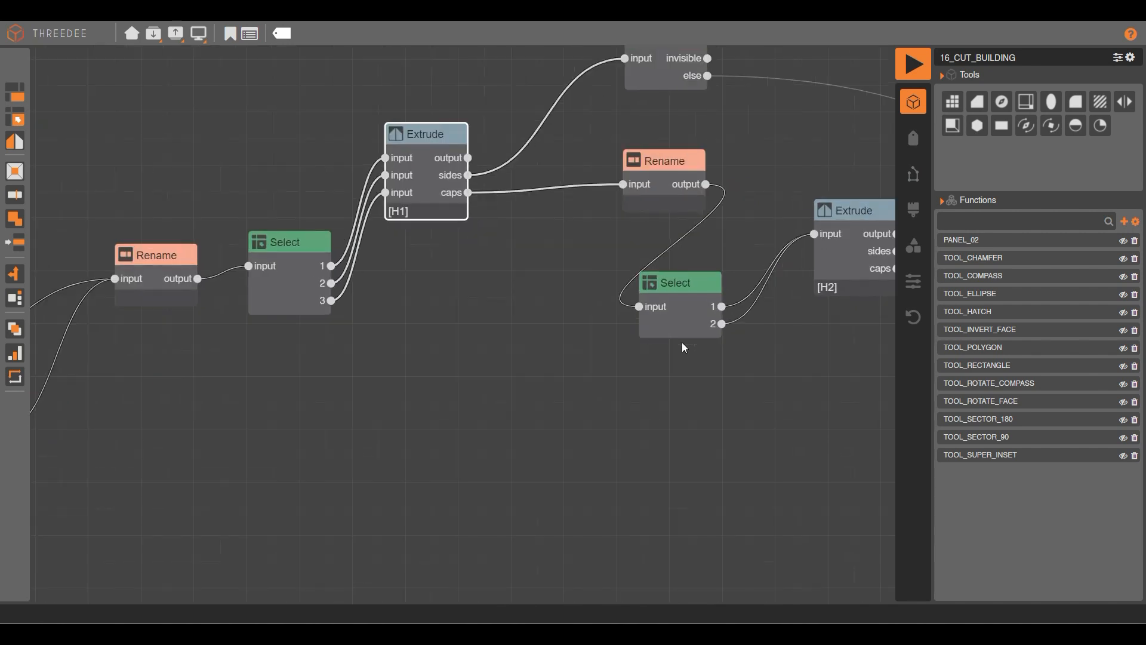
left_click_drag(660, 184, 545, 231)
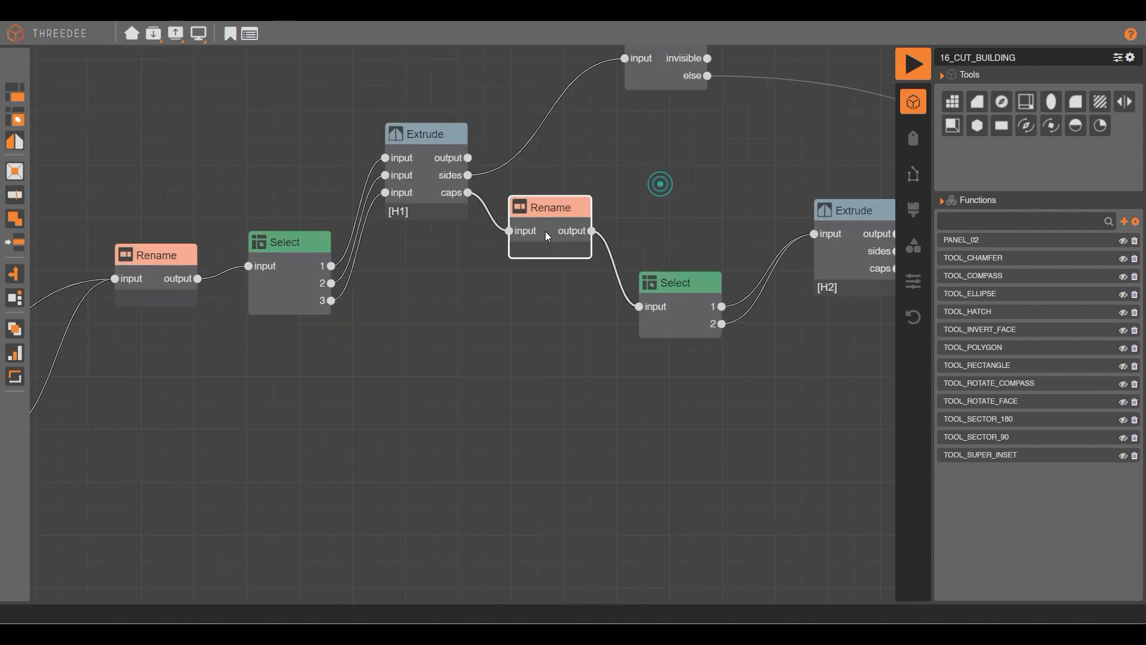
left_click_drag(685, 173, 483, 255)
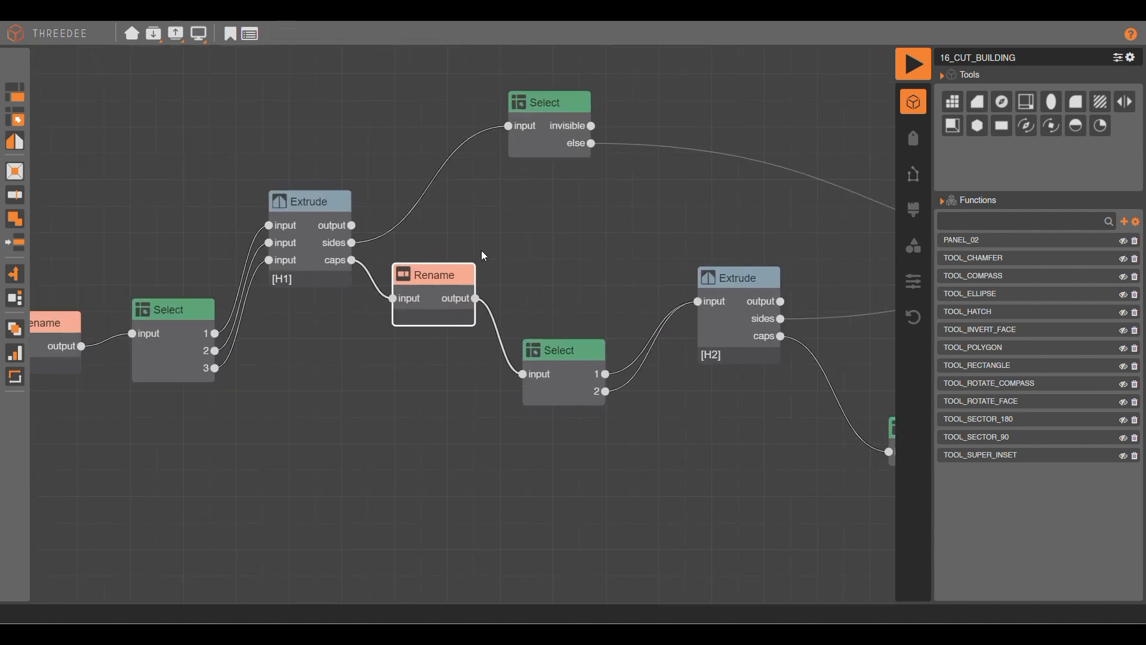
Check the label conversion in the Rename node after the H1 Extrude's caps output and delete that node.
double_click(434, 289)
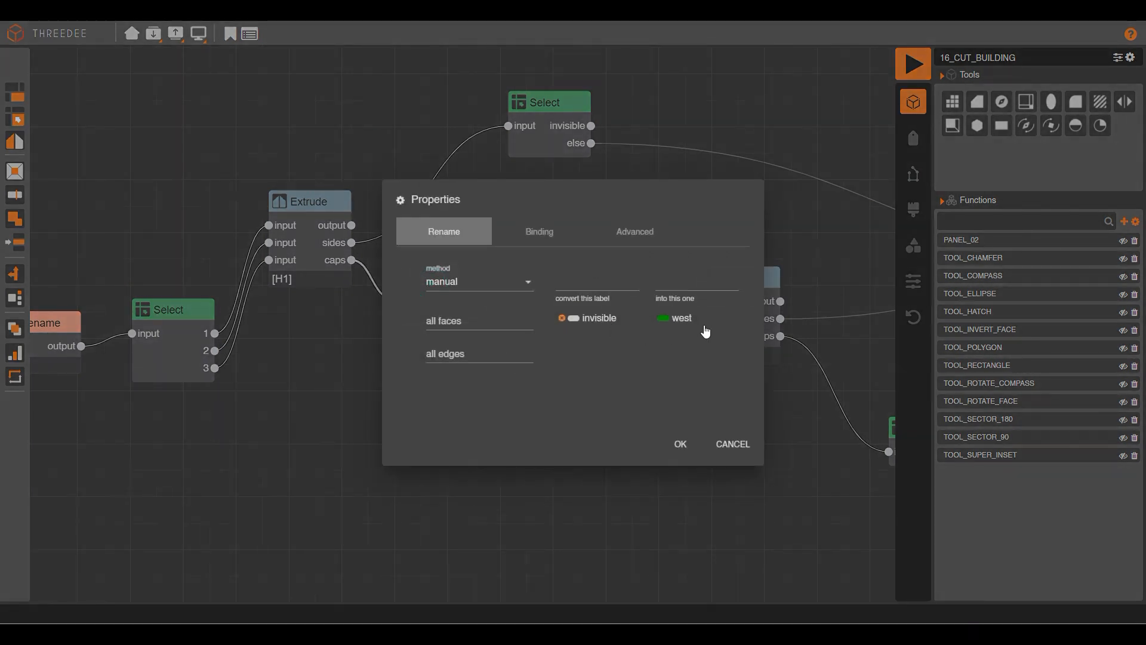
left_click(681, 445)
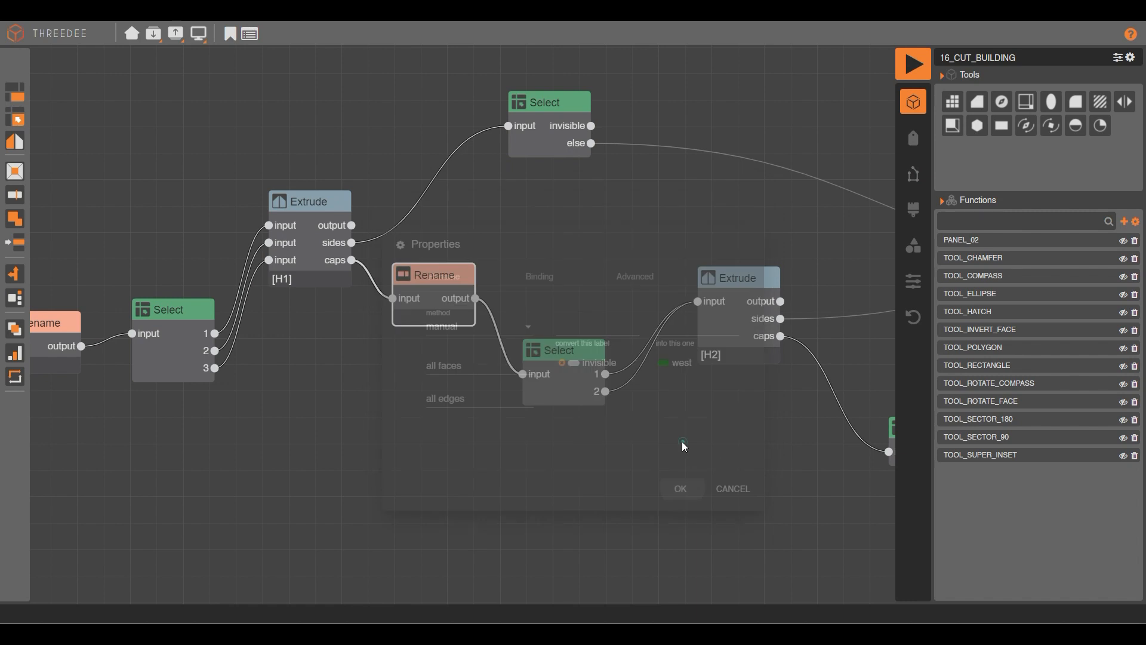
left_click(442, 299)
key("Delete")
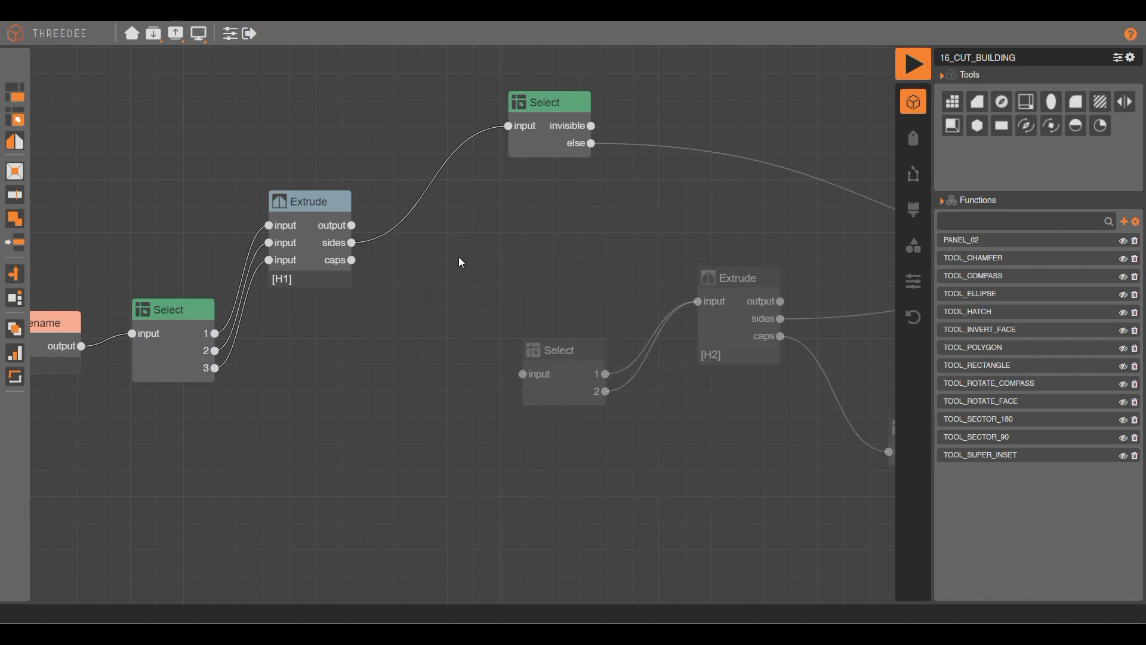
Add a Rename node to the H1 Extrude's caps output, using edges by condition with a By Opposite condition.
left_click_drag(351, 260, 391, 313)
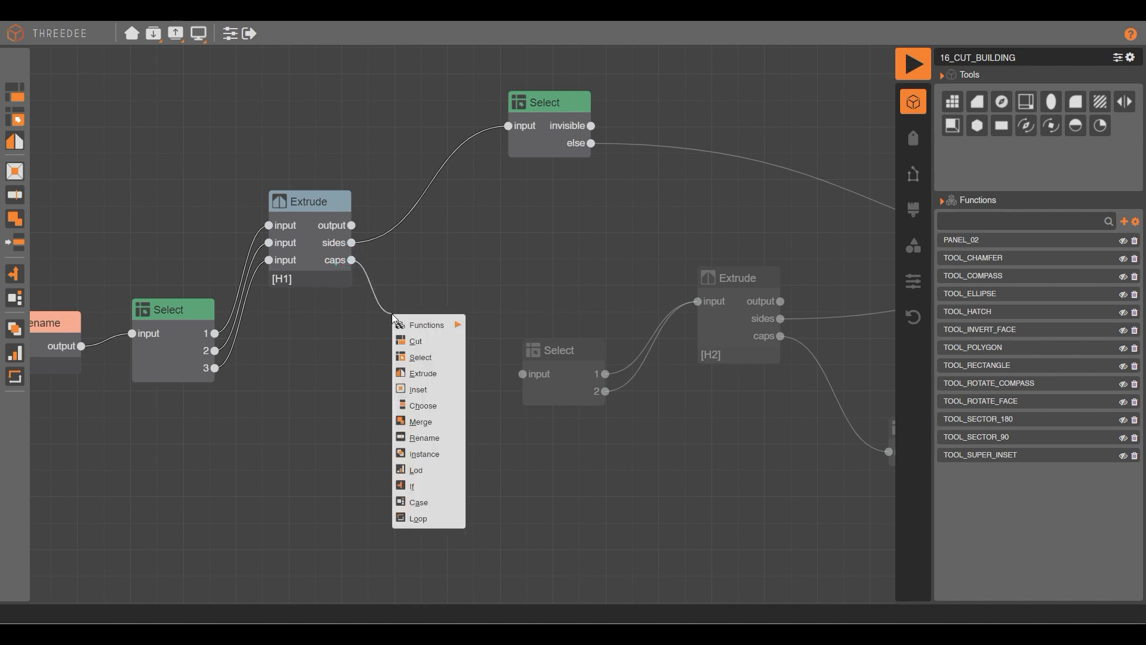
left_click(439, 437)
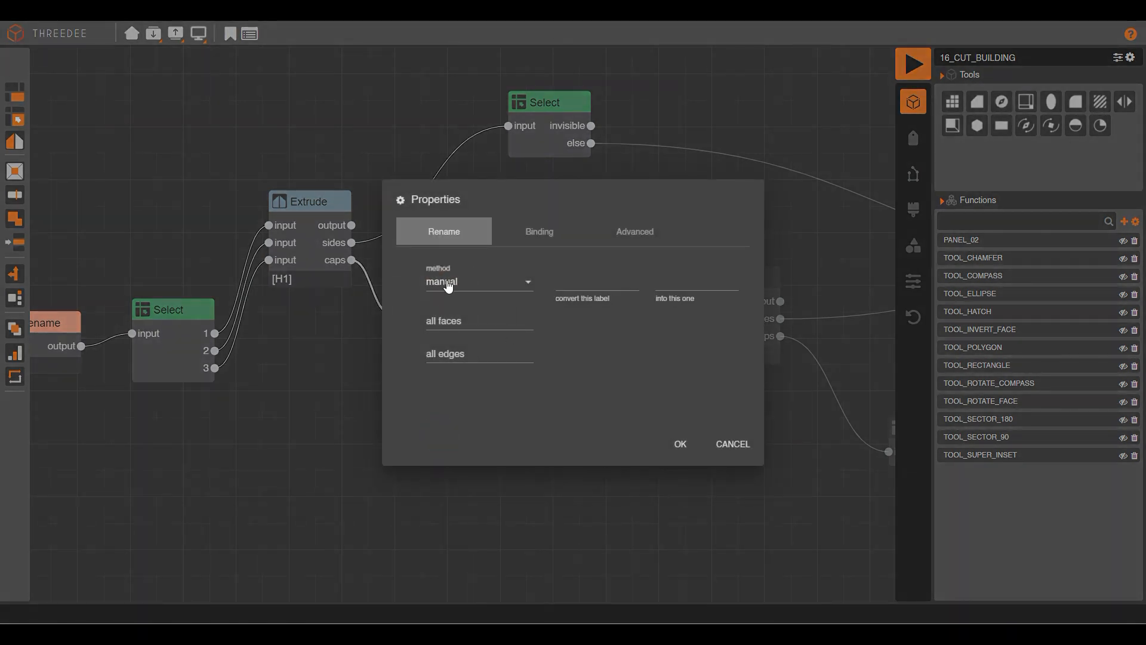
left_click(448, 285)
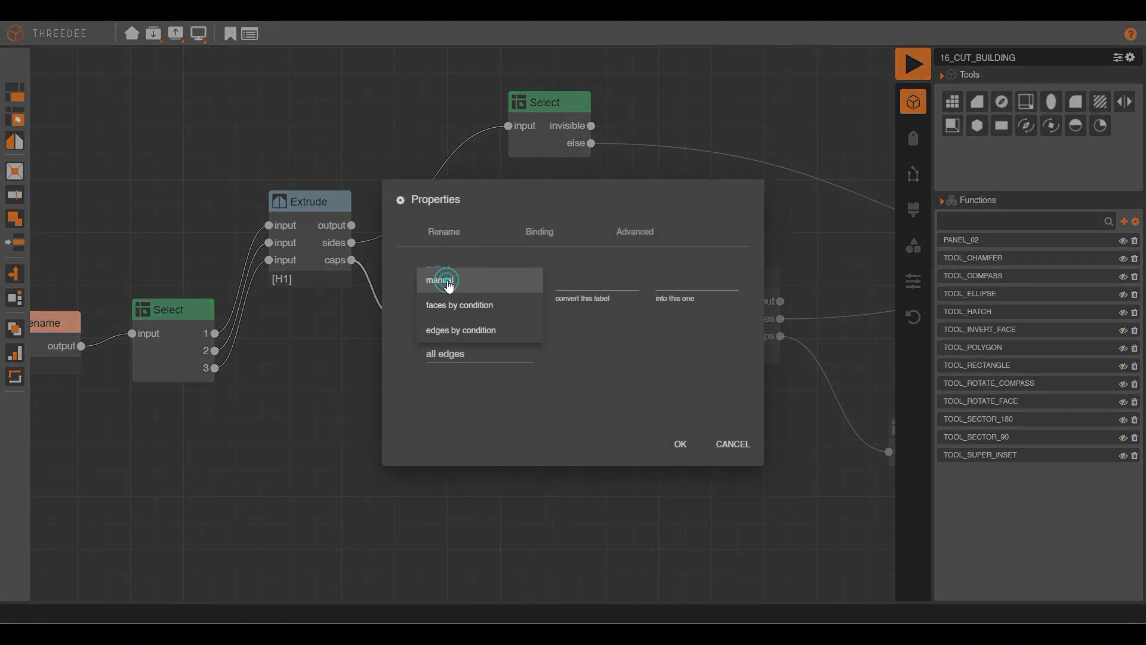
left_click(451, 332)
left_click(601, 280)
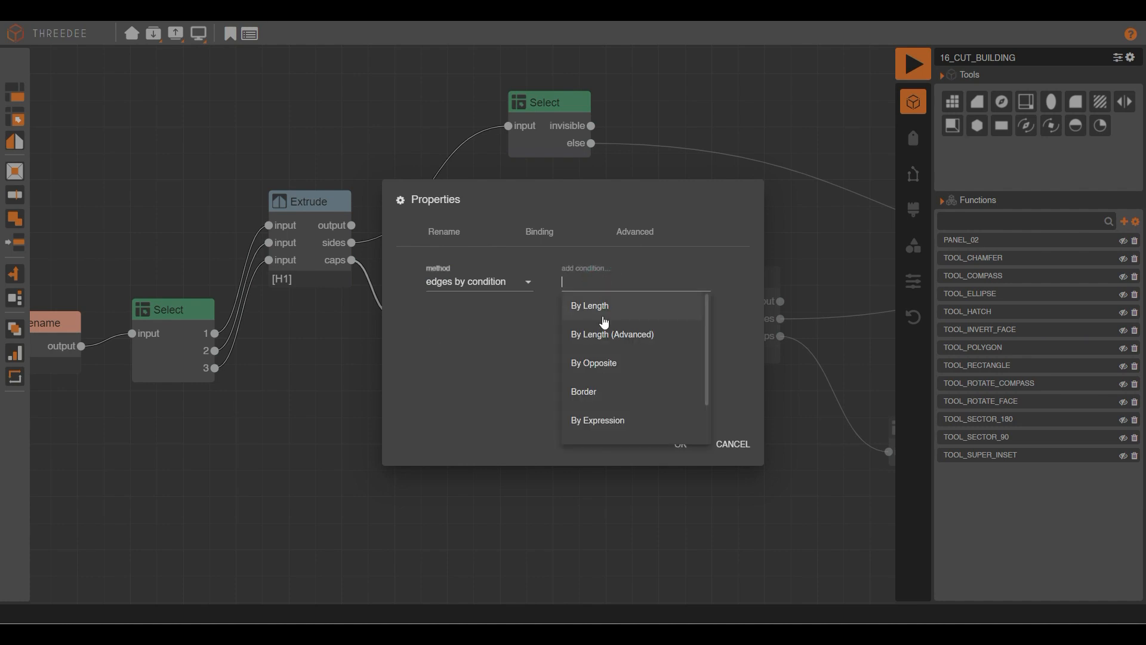
left_click(608, 360)
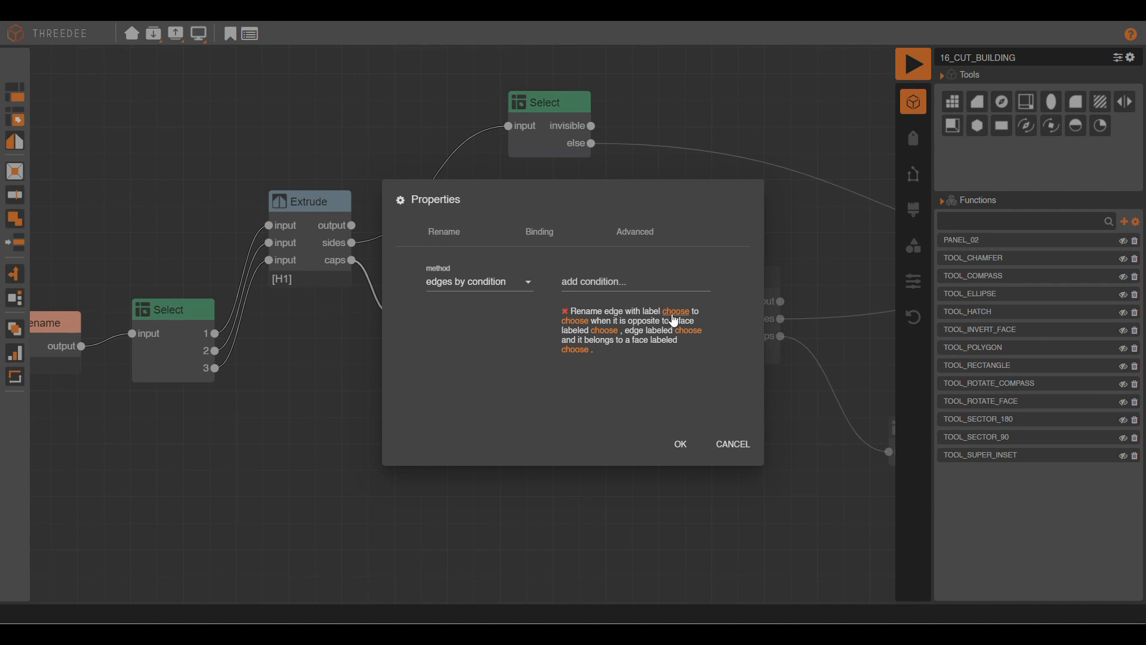
Rename edges opposite a face labeled 3 to west, and connect the Rename node's output to the Select feeding the H2 Extrude.
left_click(575, 325)
left_click(573, 317)
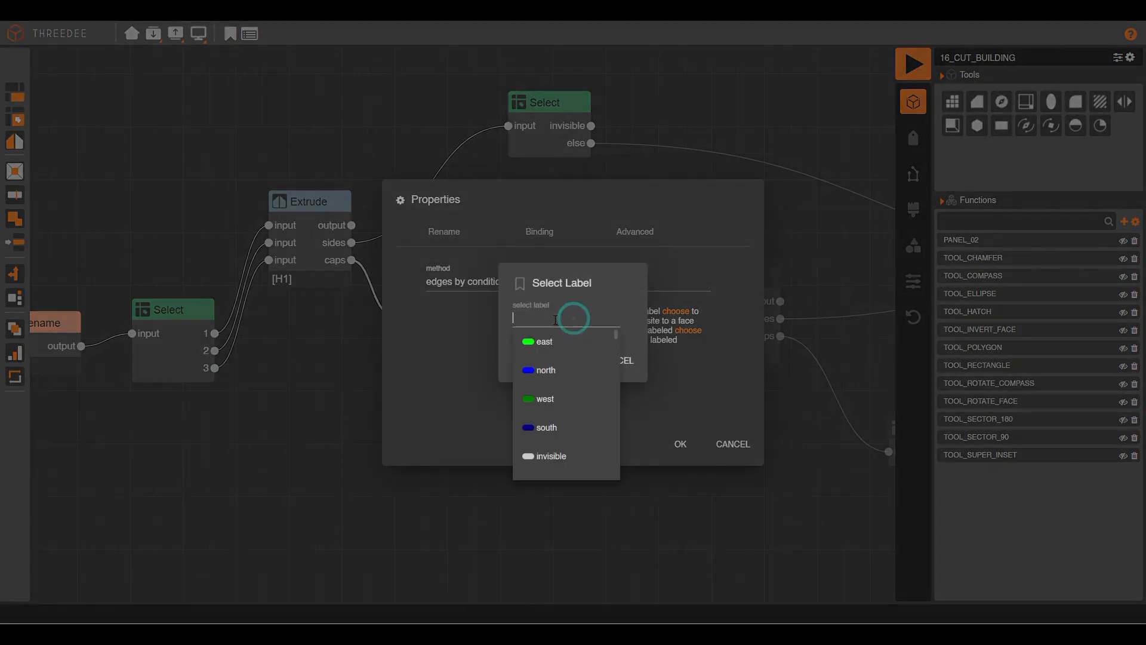
left_click(546, 403)
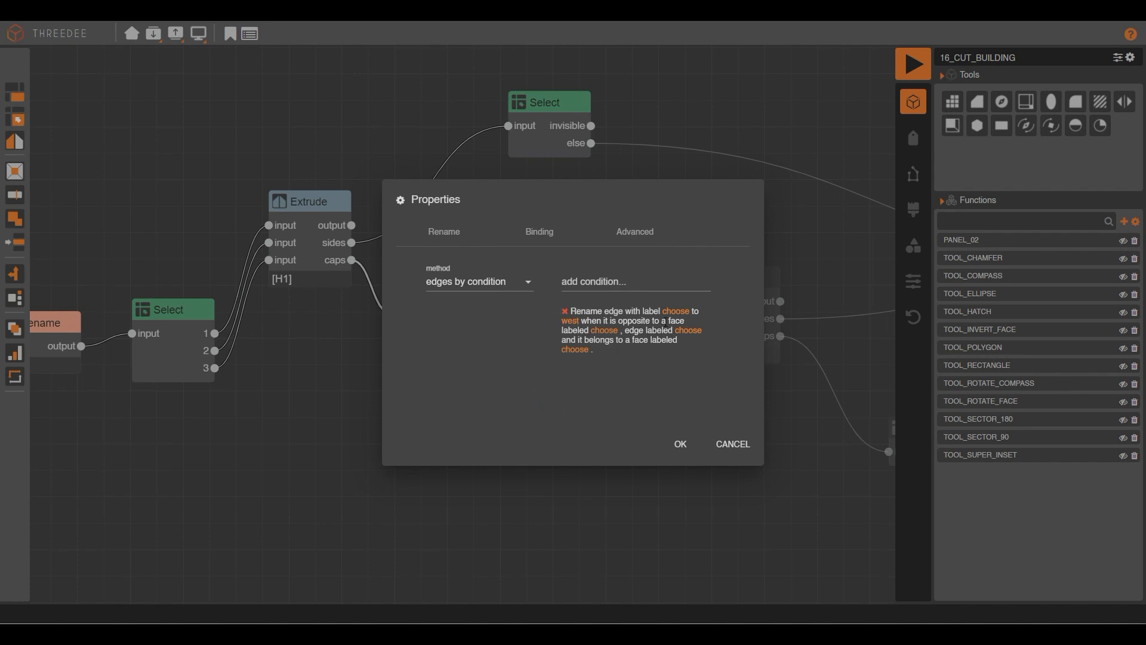
left_click(601, 332)
left_click(608, 327)
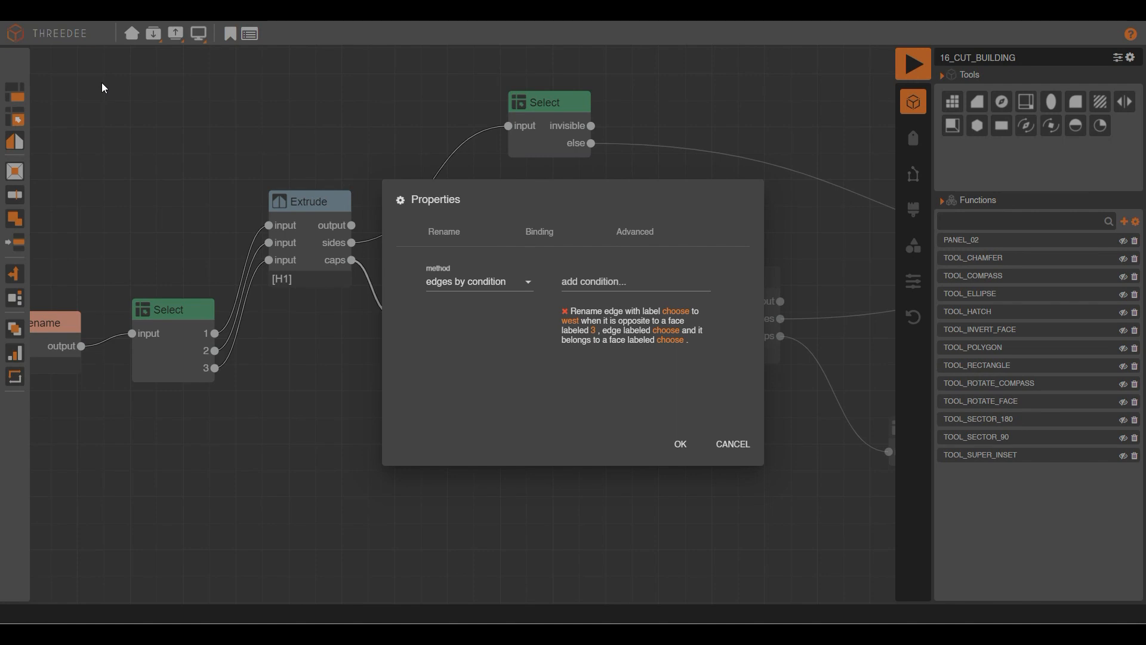
left_click(678, 445)
left_click_drag(473, 313, 523, 374)
Disable the H2 Extrude and render the graph to check the edge labels of the cap faces.
scroll(530, 432, "right", 5)
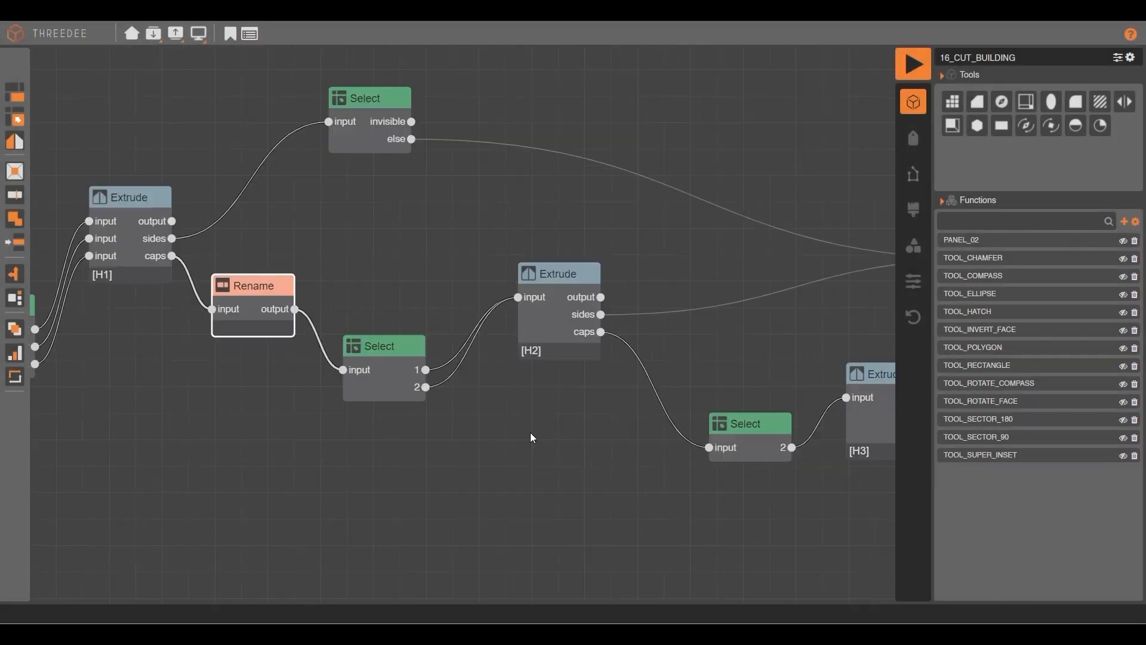
right_click(541, 296)
left_click(558, 304)
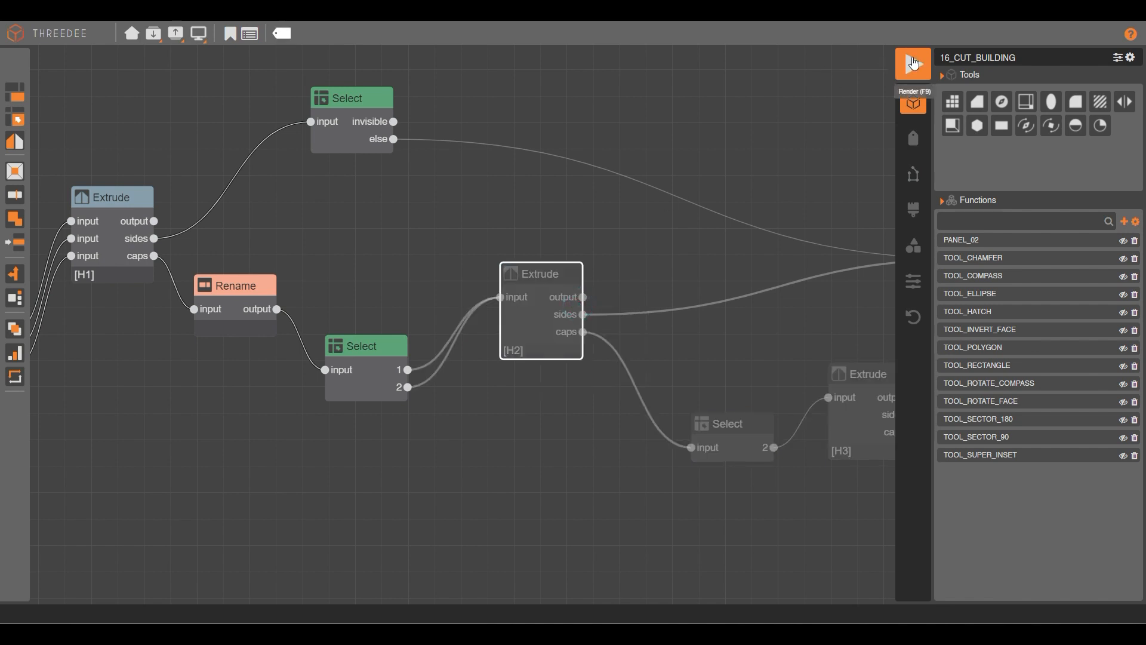
left_click(913, 63)
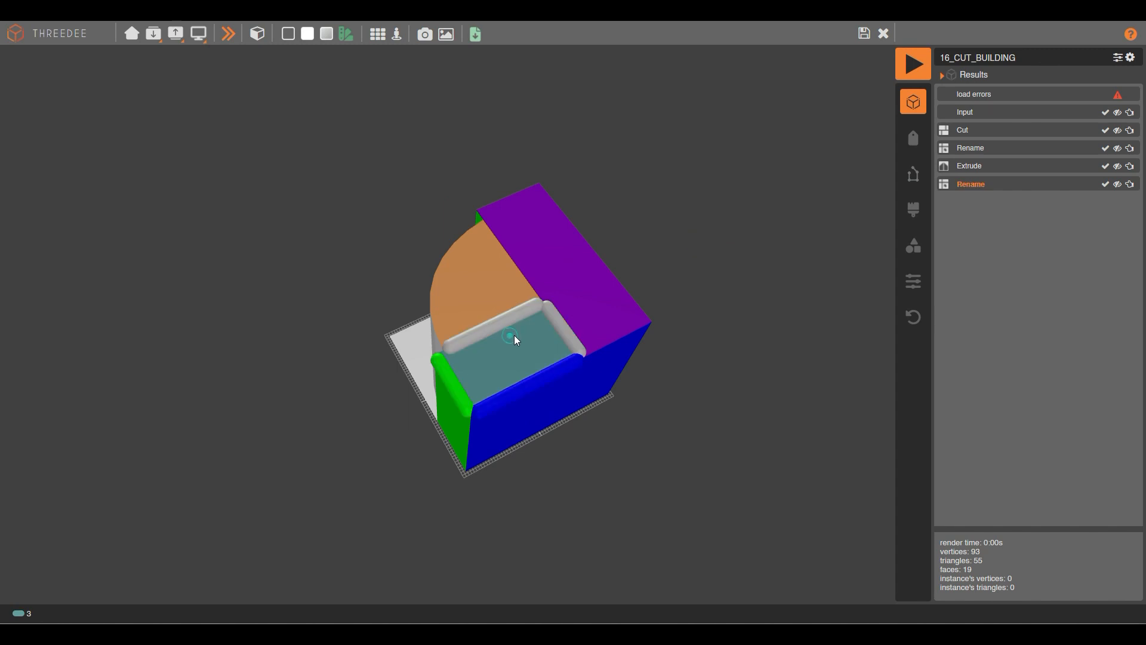
left_click(882, 35)
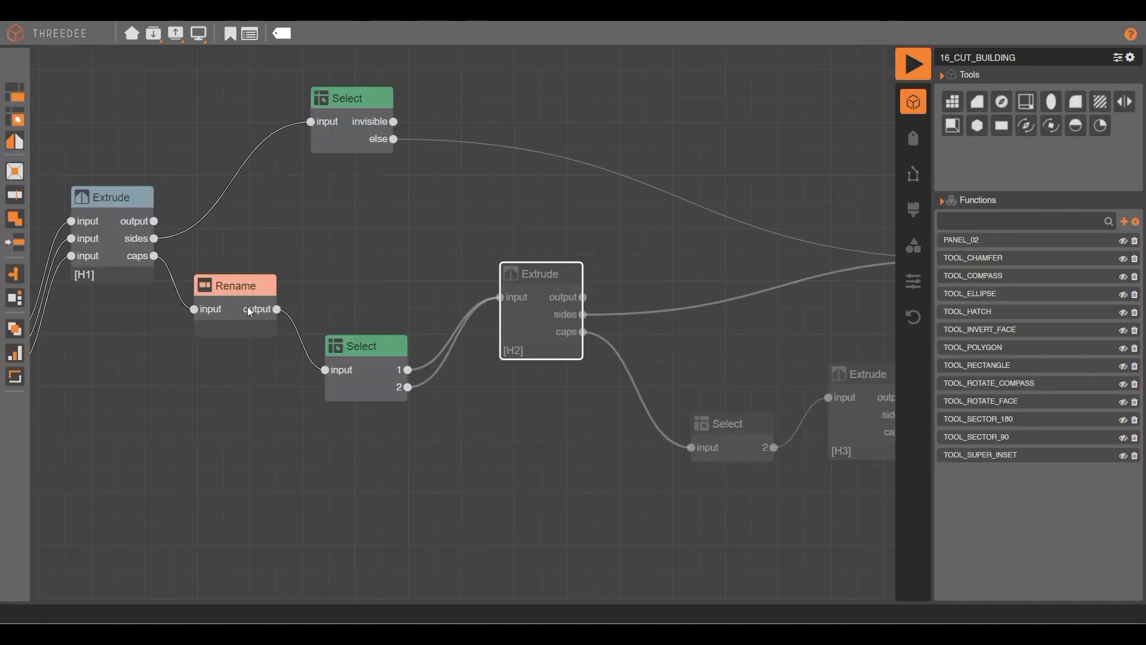
Insert a Merge node set to edges between the H1 Extrude's caps and the Rename node, and check its render.
middle_click_drag(289, 371, 610, 315)
left_click_drag(513, 253, 480, 265)
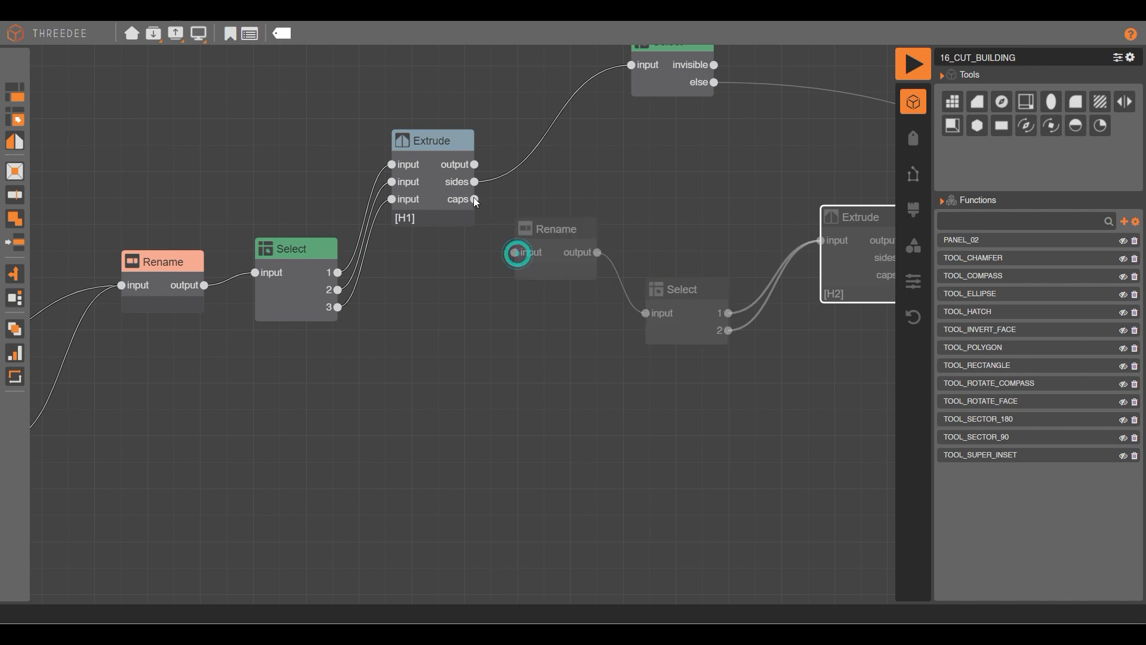
left_click_drag(474, 198, 468, 315)
left_click(532, 425)
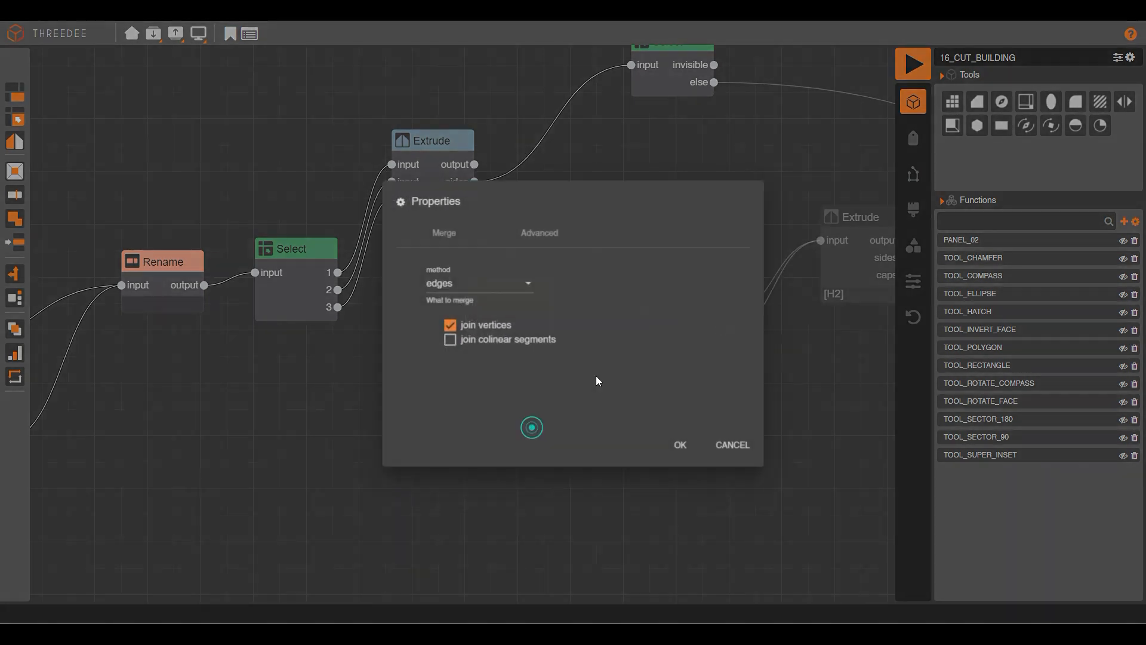
left_click(676, 444)
left_click_drag(550, 315, 514, 252)
left_click(911, 60)
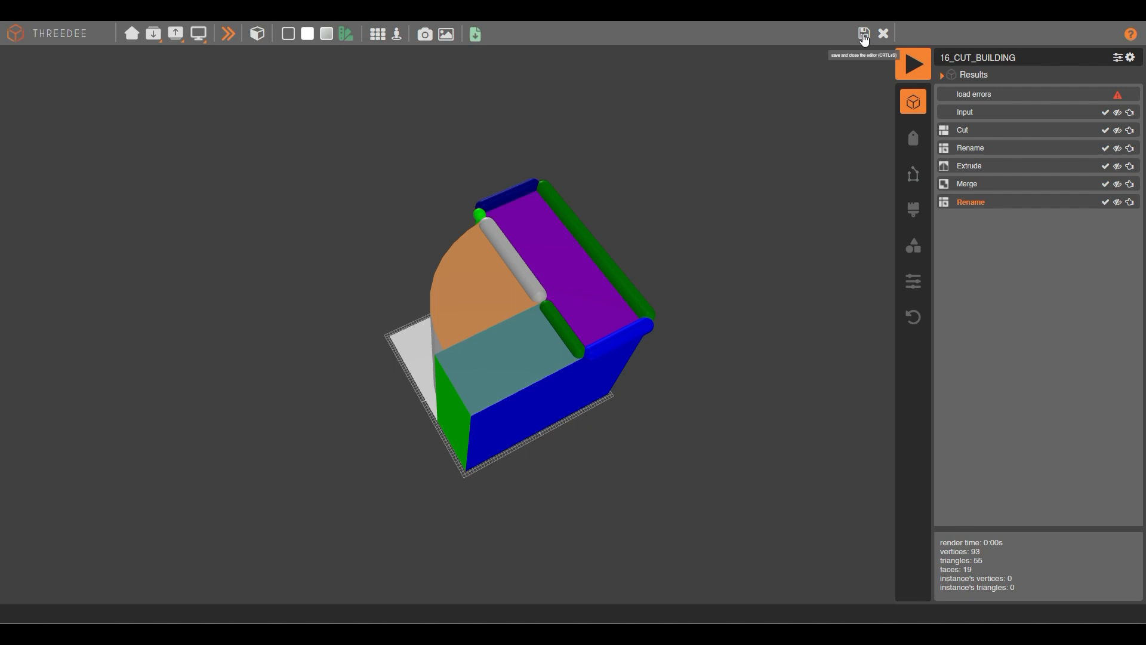
left_click(883, 33)
Re-enable the H2 Extrude and disable the Select node that follows its caps output.
left_click(584, 231)
scroll(584, 223, "right", 5)
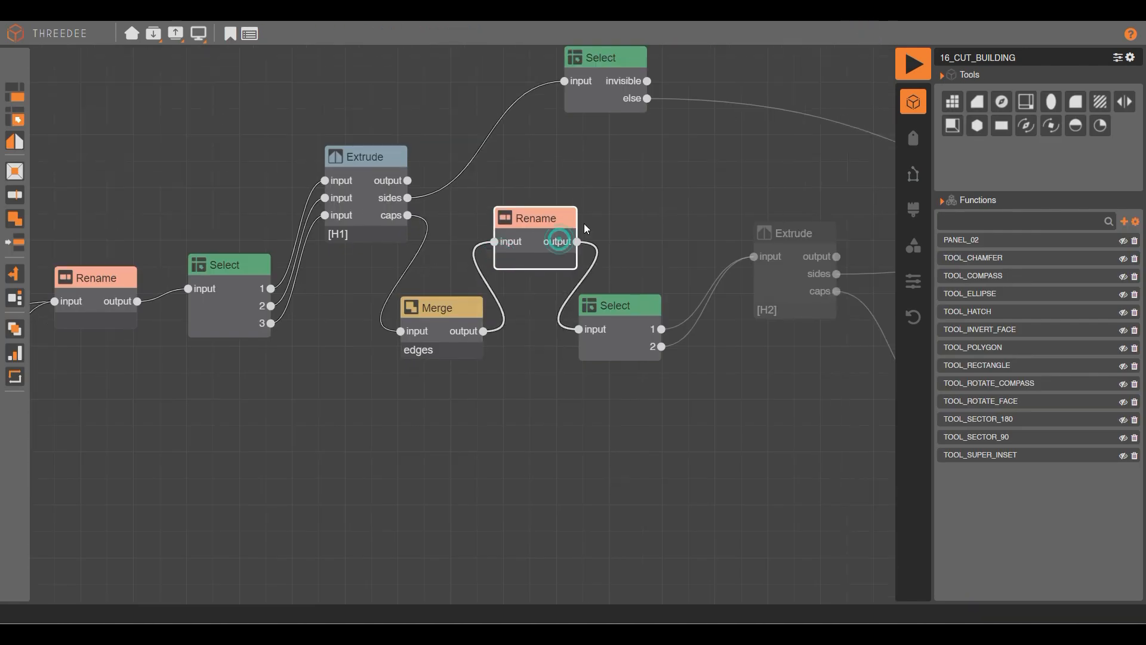
right_click(601, 281)
left_click(643, 289)
middle_click_drag(662, 262, 369, 242)
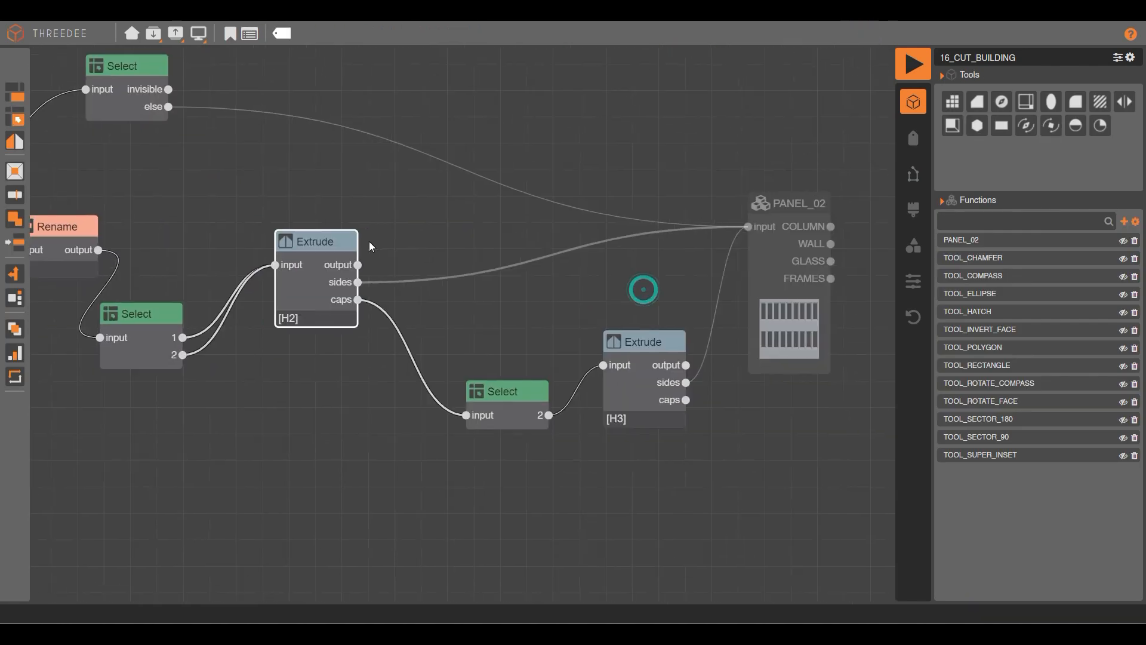
right_click(507, 404)
left_click(559, 415)
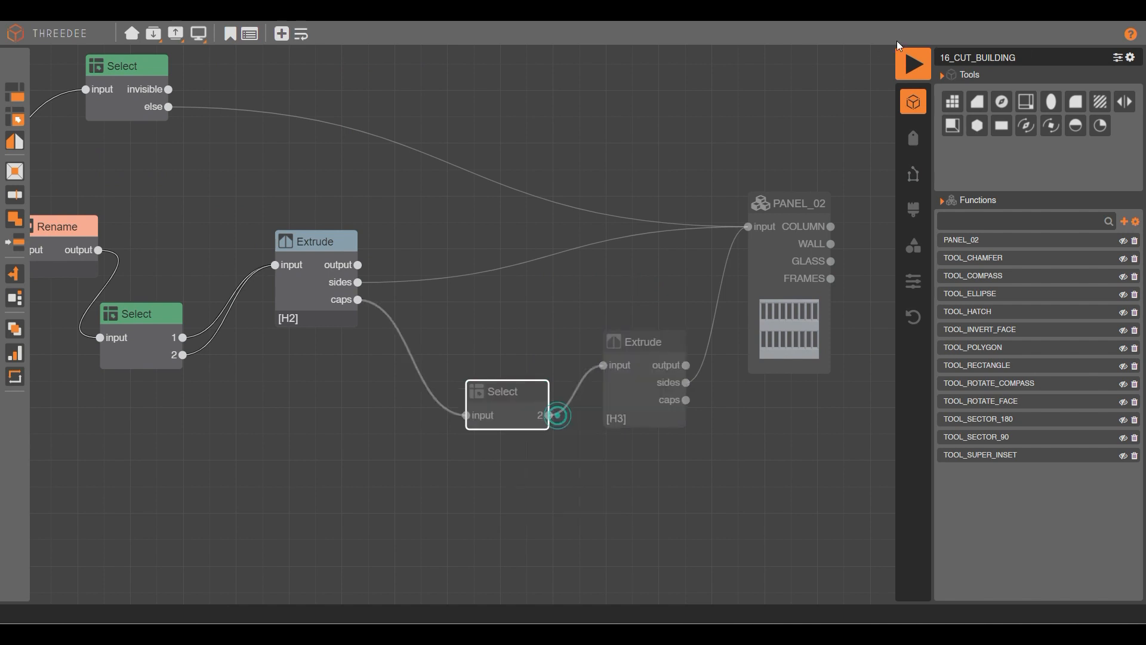
Render the building and examine the interior wall labels from beneath, and return to the graph.
left_click(913, 63)
left_click_drag(616, 293, 603, 438)
scroll(481, 402, "up", 5)
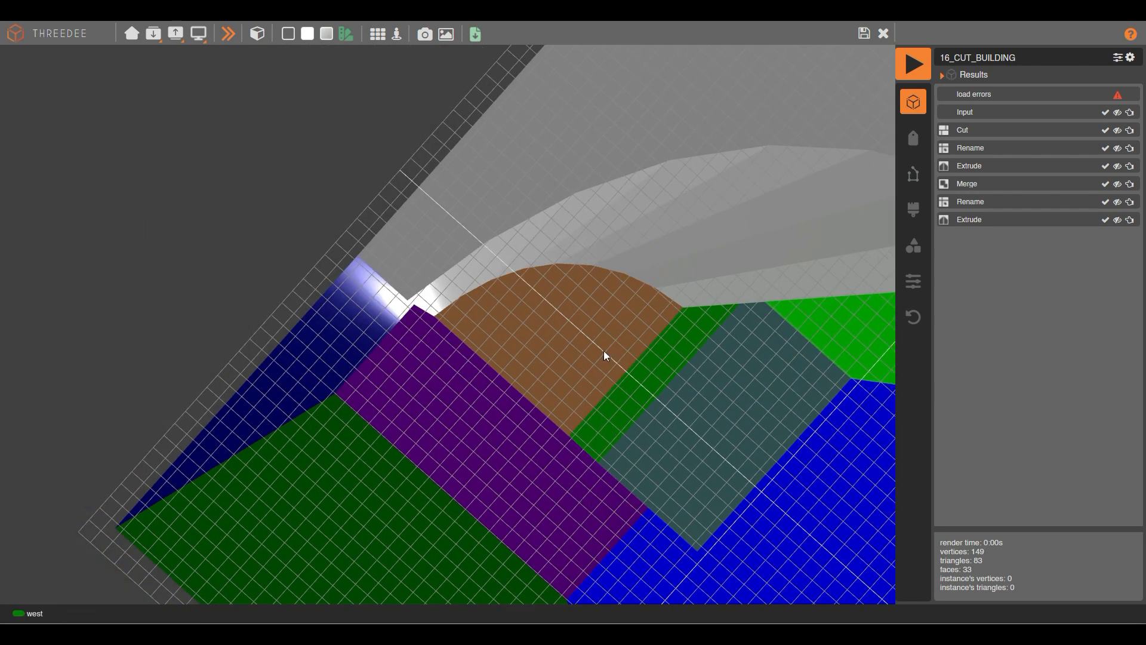
scroll(603, 352, "down", 5)
left_click_drag(675, 242, 777, 124)
left_click(883, 34)
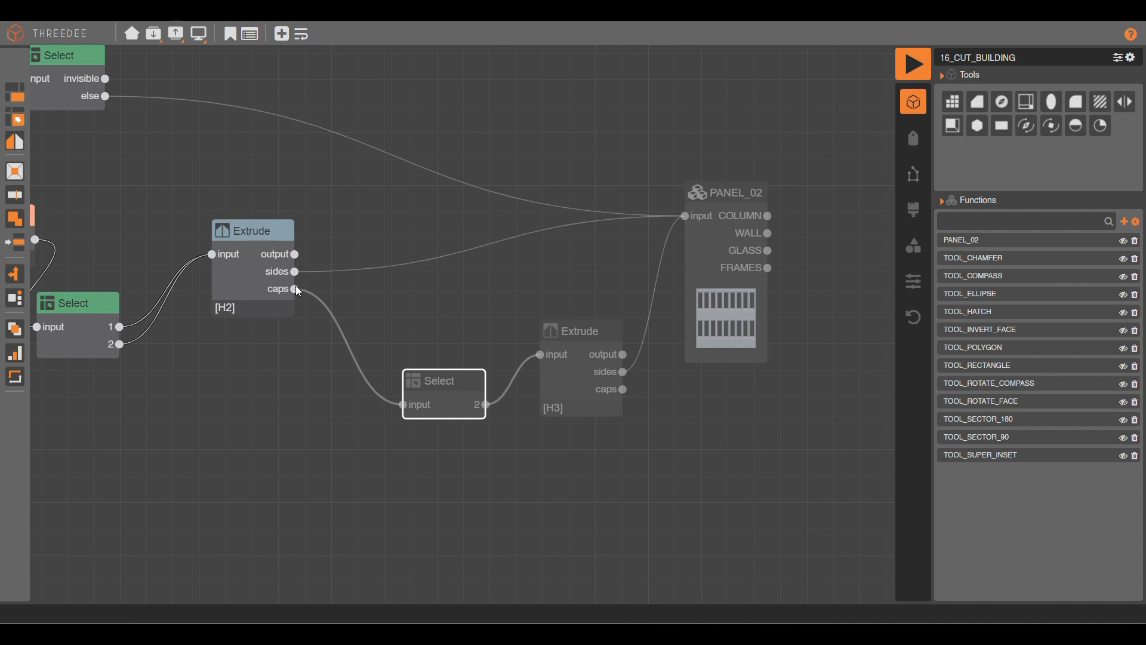
Add a Merge node set to edges after the H2 Extrude's caps output and place it below that Extrude.
left_click_drag(295, 290, 313, 334)
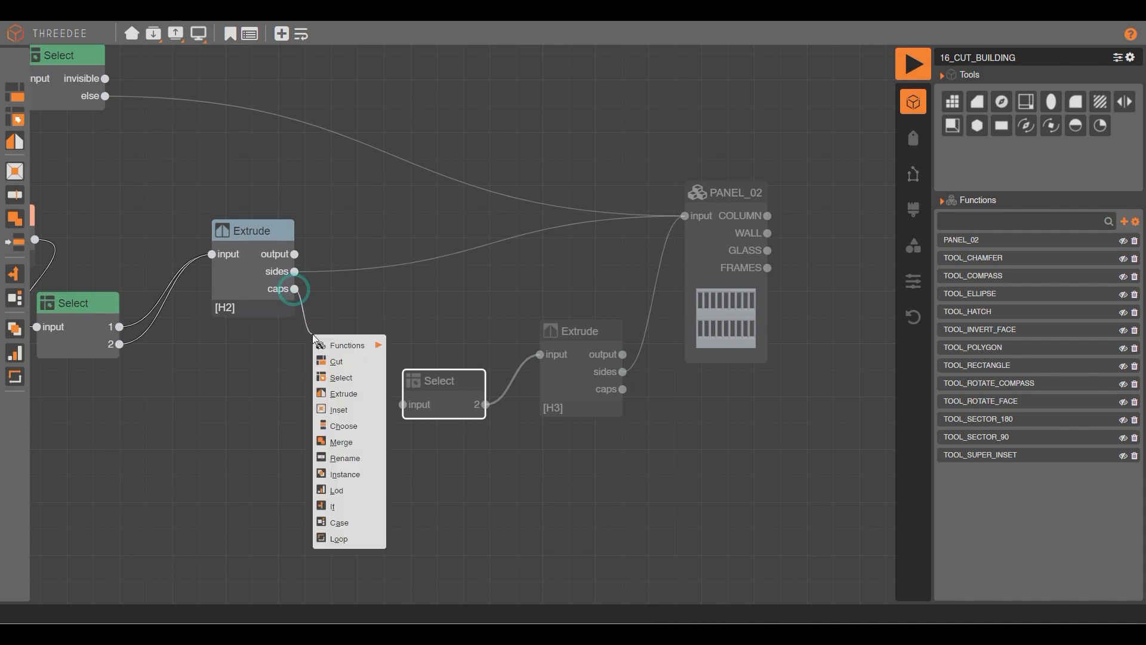
left_click(348, 442)
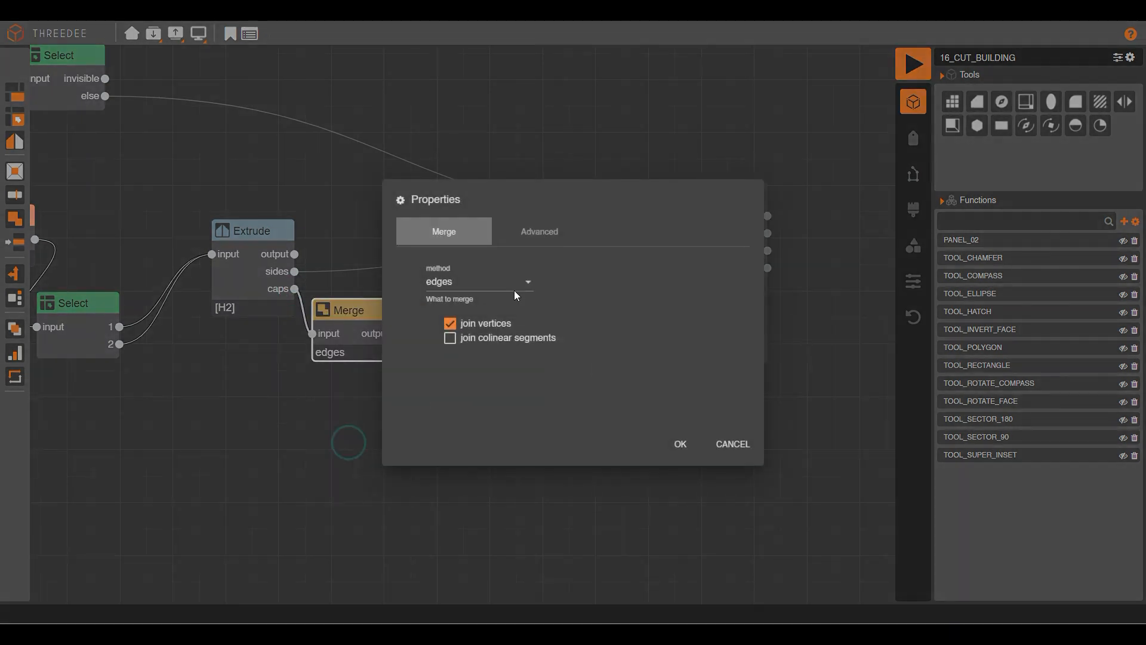
left_click(679, 443)
left_click_drag(364, 330, 333, 410)
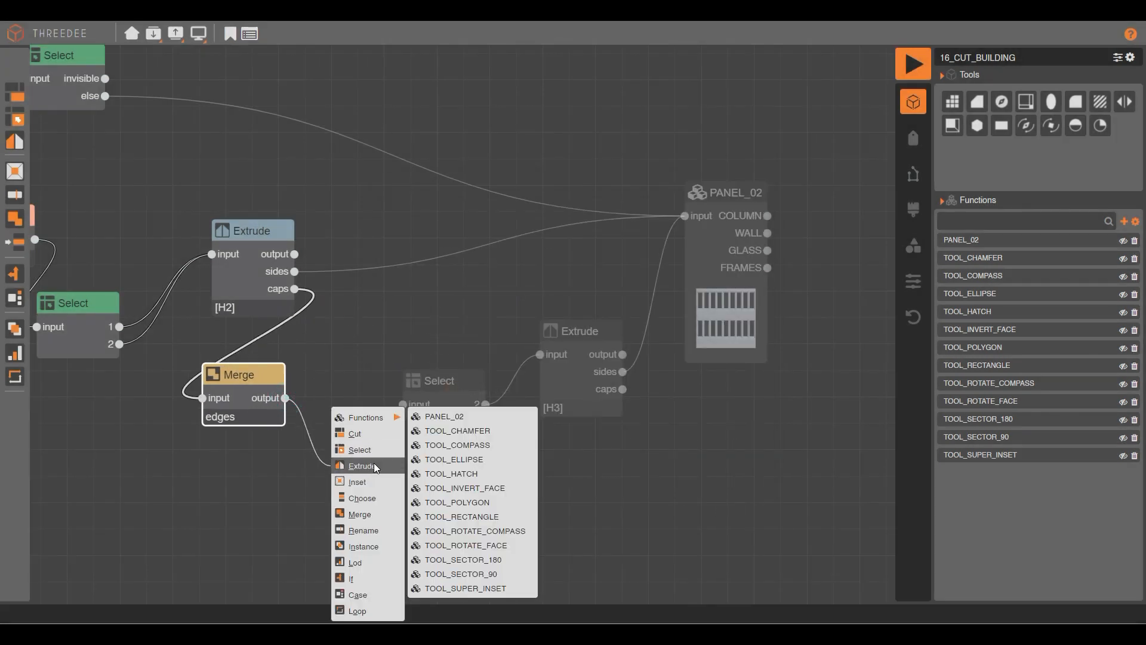
Add a Rename node after the second Merge, using edges by condition with a By Opposite condition.
left_click(372, 527)
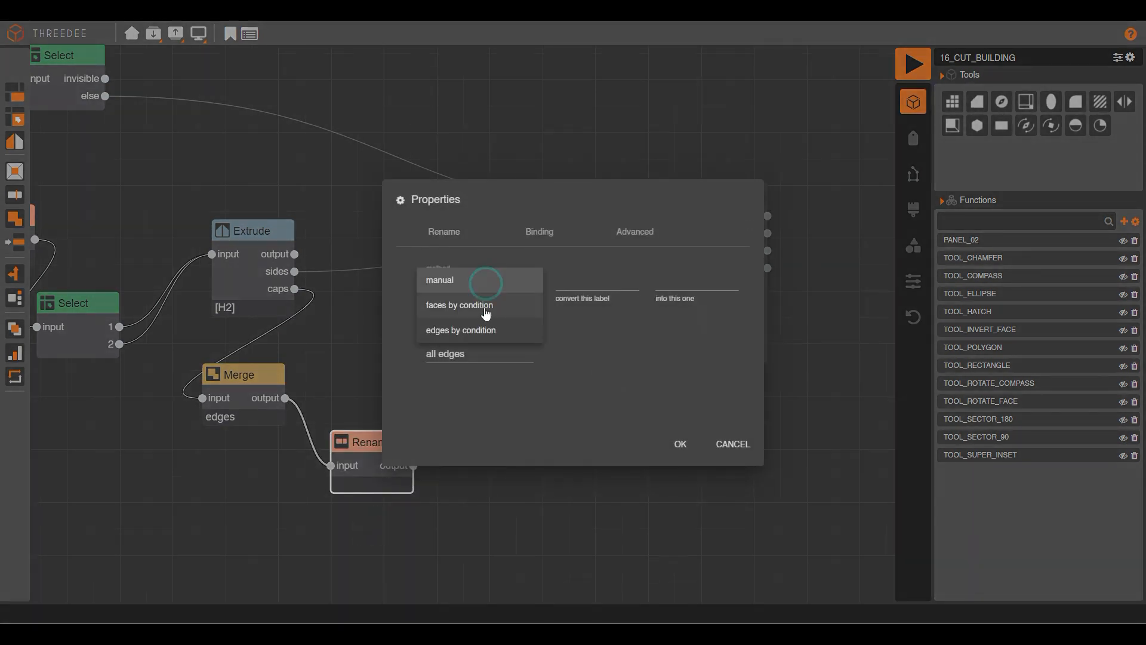
left_click(468, 329)
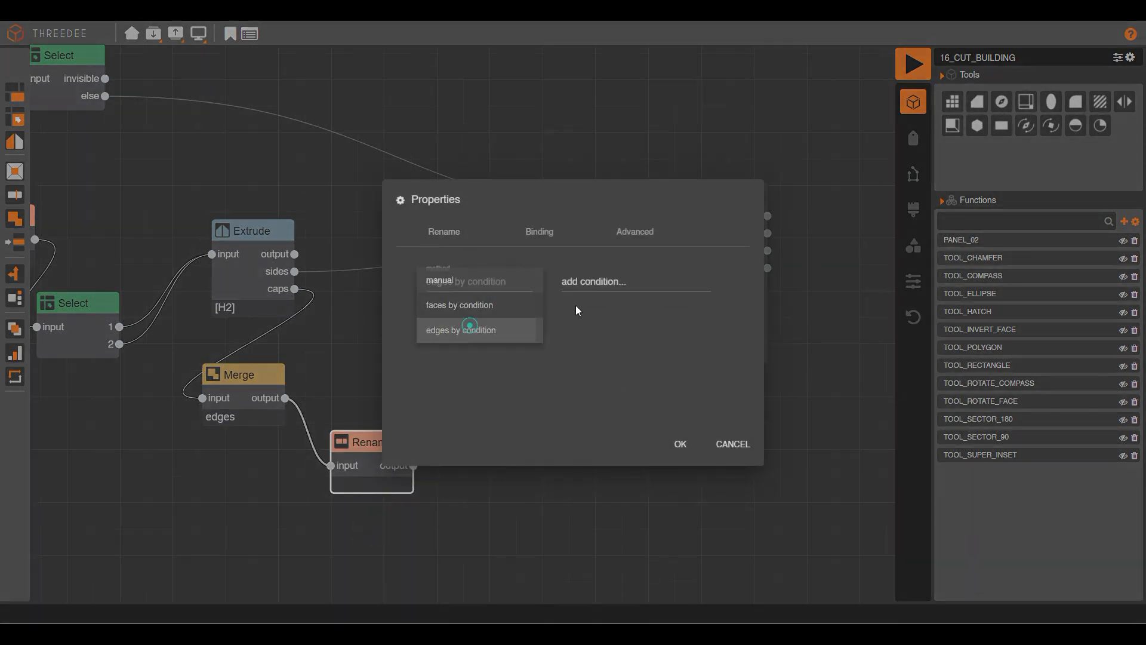
left_click(591, 282)
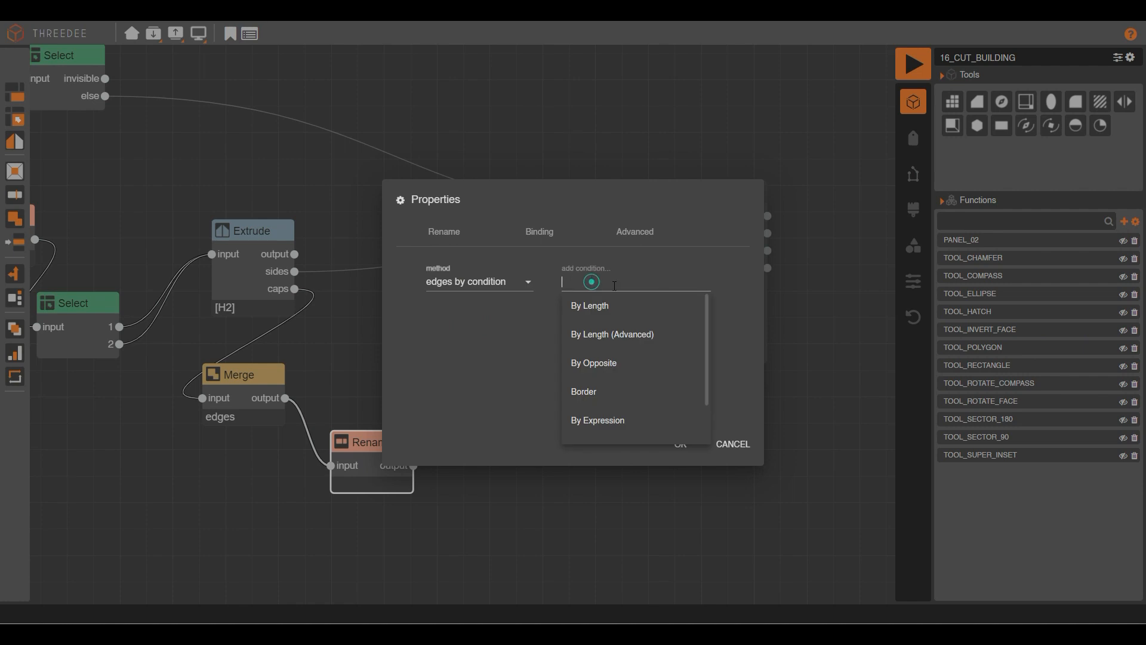
left_click(618, 362)
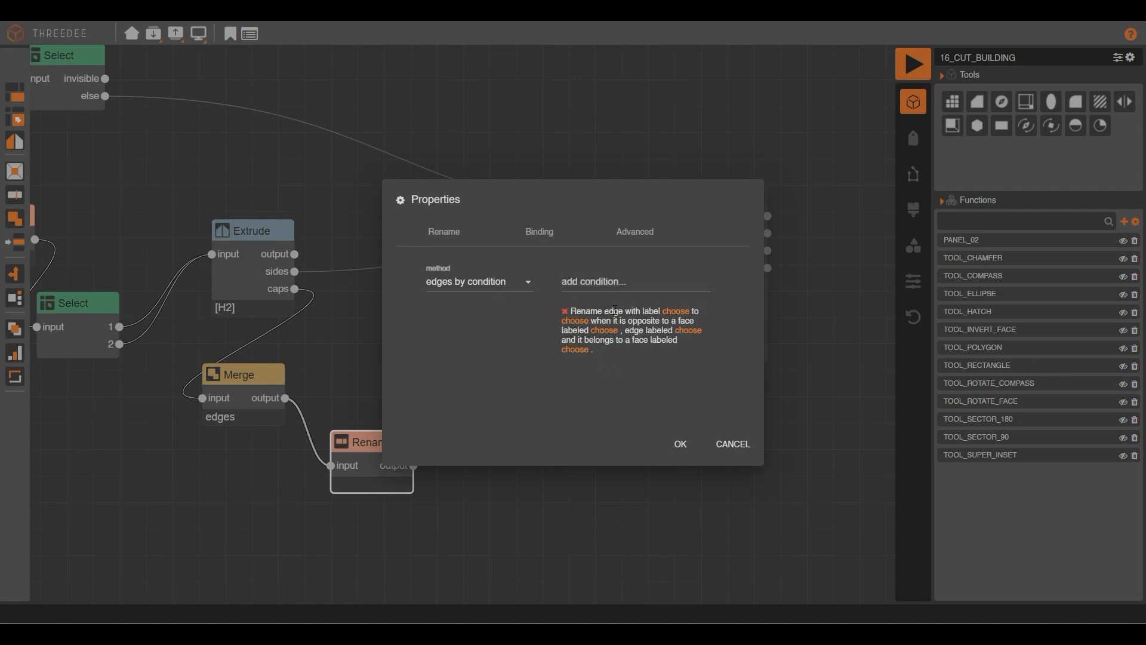
Set west as the new edge label in the second Rename node's By Opposite condition.
left_click(578, 322)
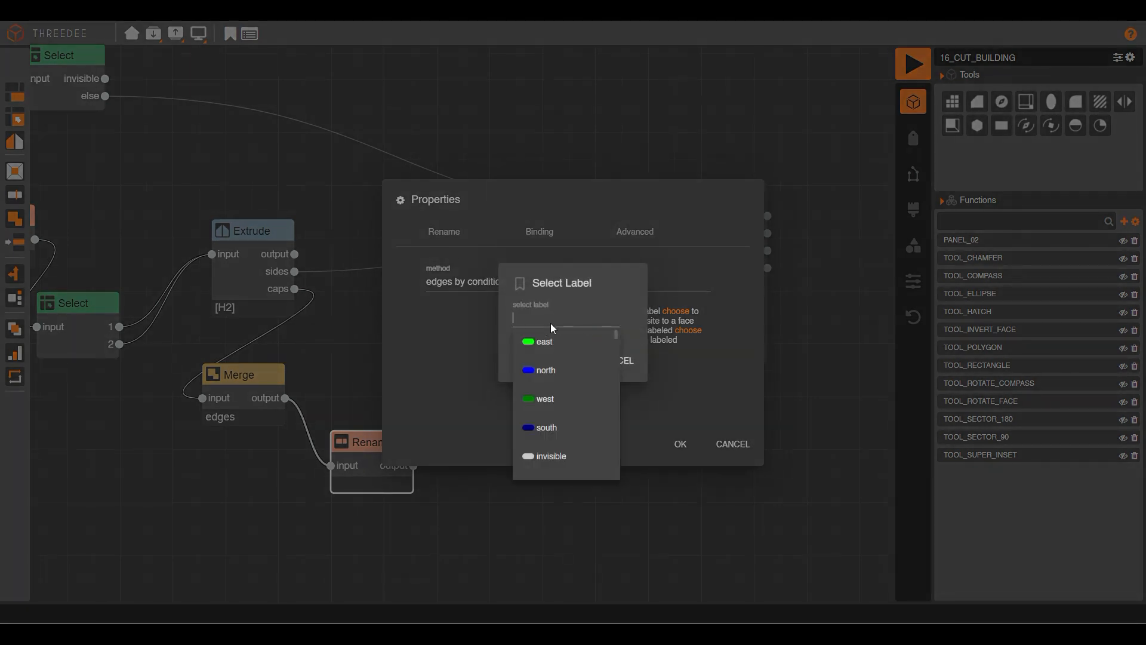
key("super+w")
left_click(675, 151)
left_click(577, 323)
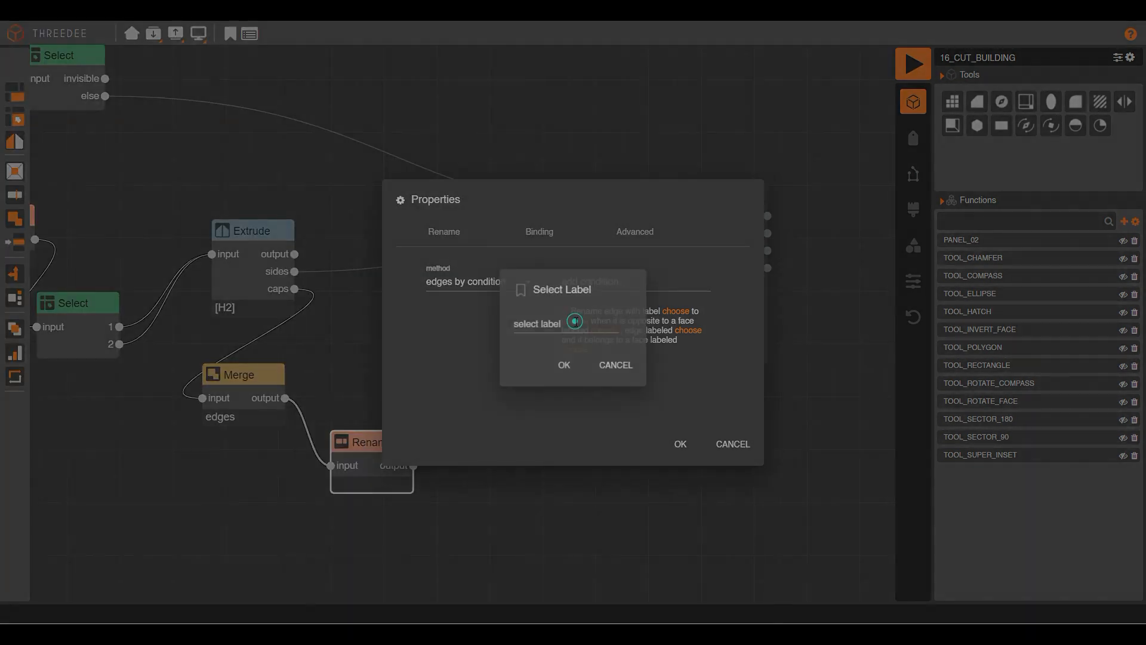
left_click(573, 324)
left_click(558, 400)
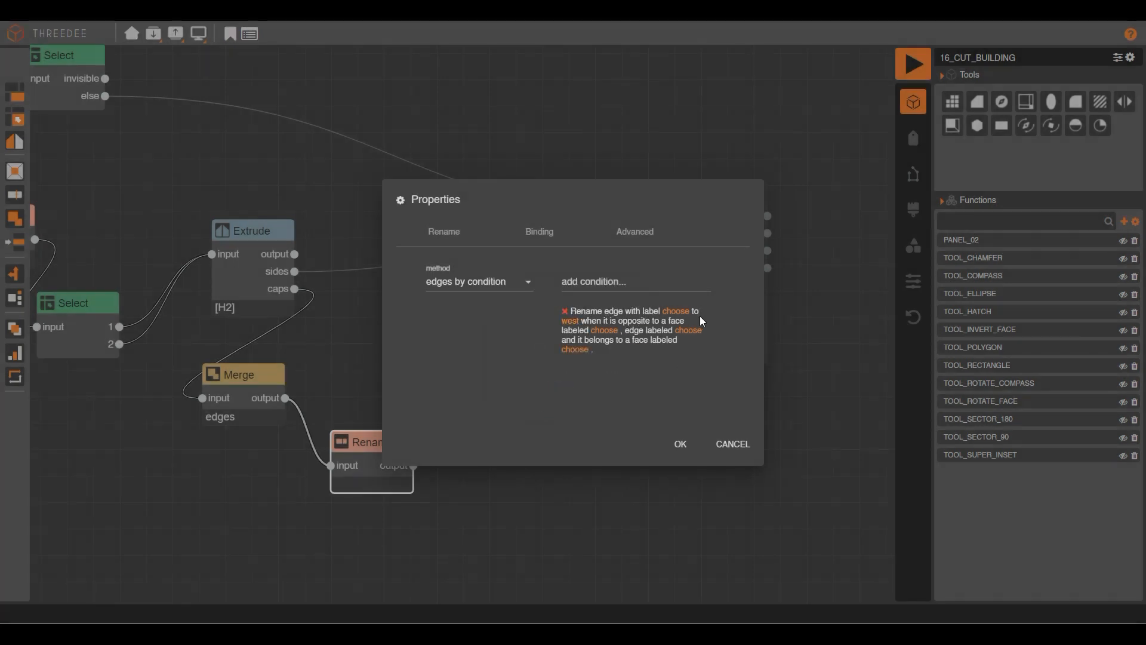
Set the condition's opposite face label to 1 and accept the Rename properties.
left_click(606, 334)
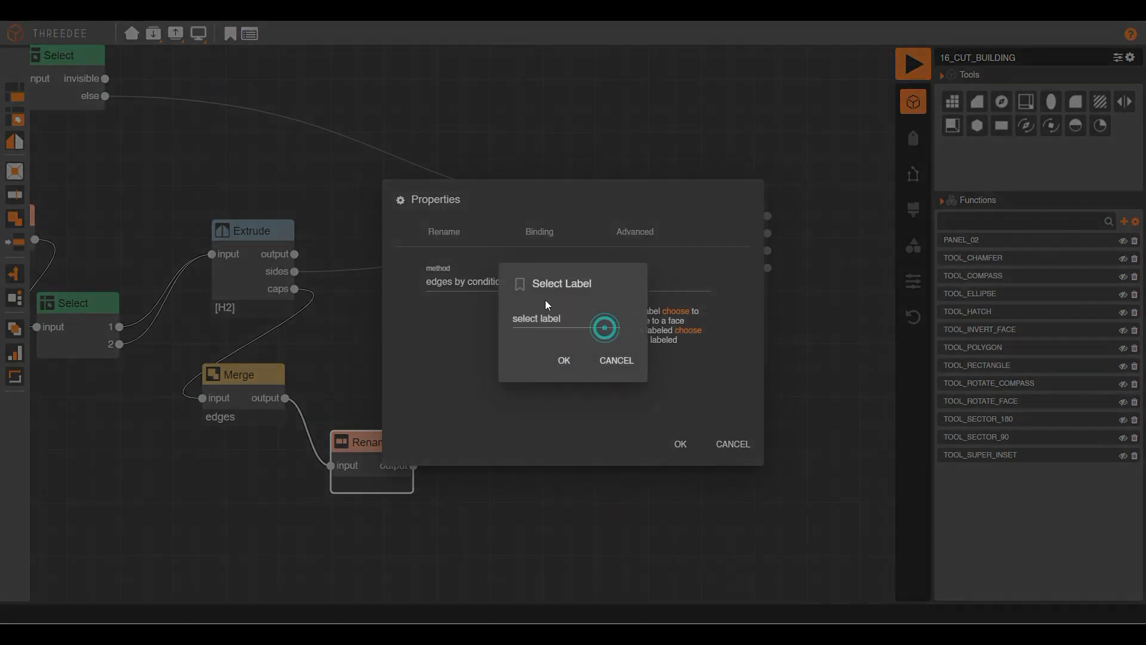
left_click(545, 311)
scroll(562, 370, "down", 2)
scroll(567, 382, "down", 10)
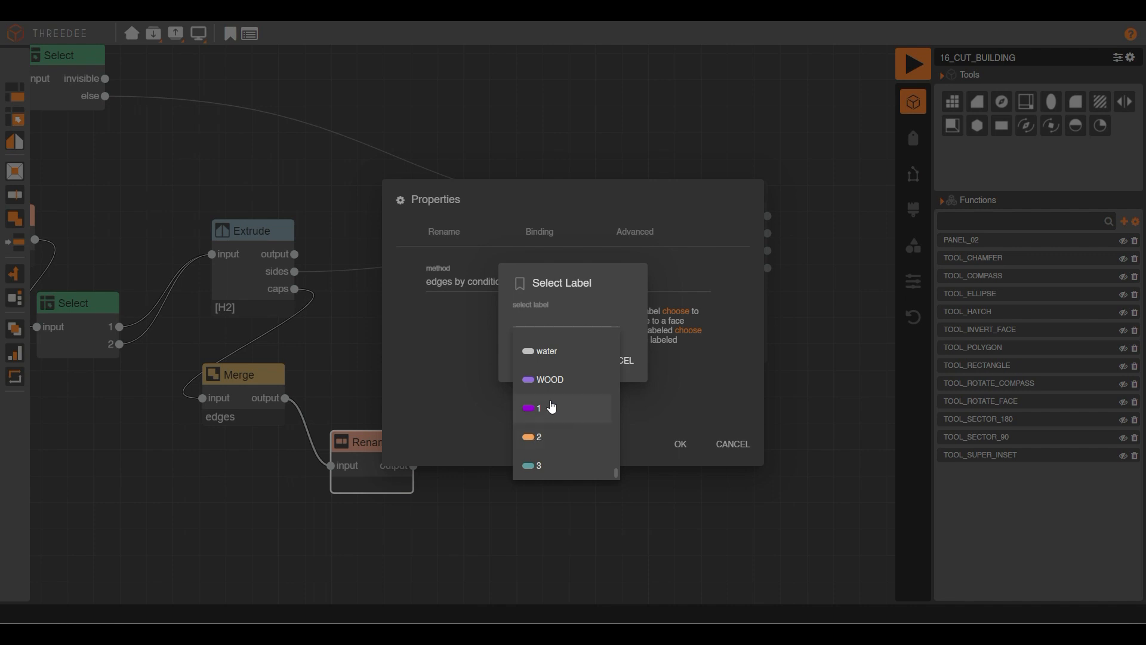
left_click(531, 408)
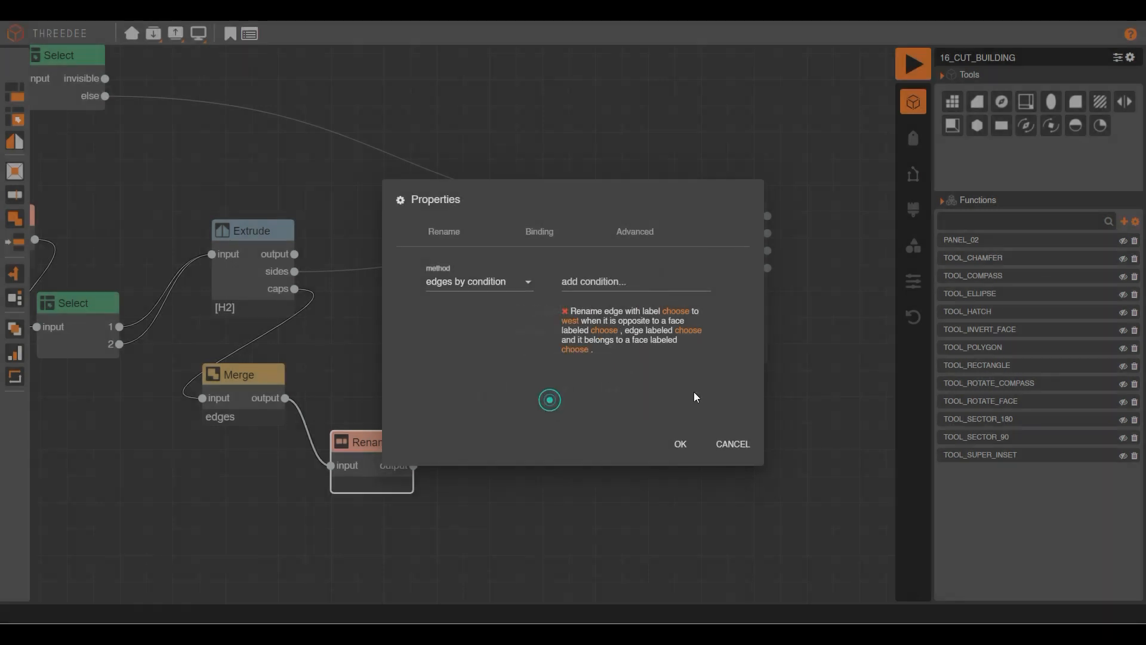
left_click(688, 445)
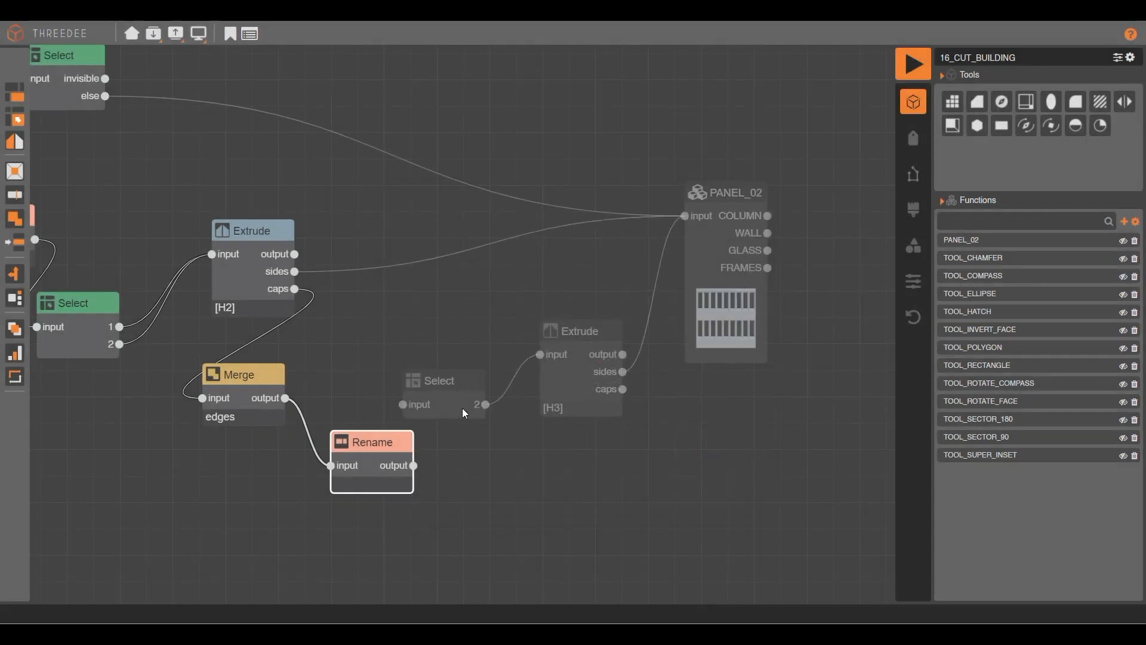
Connect the new Rename node to the Select feeding the H3 Extrude and re-enable that Select.
left_click_drag(463, 409, 484, 393)
left_click_drag(393, 468, 424, 388)
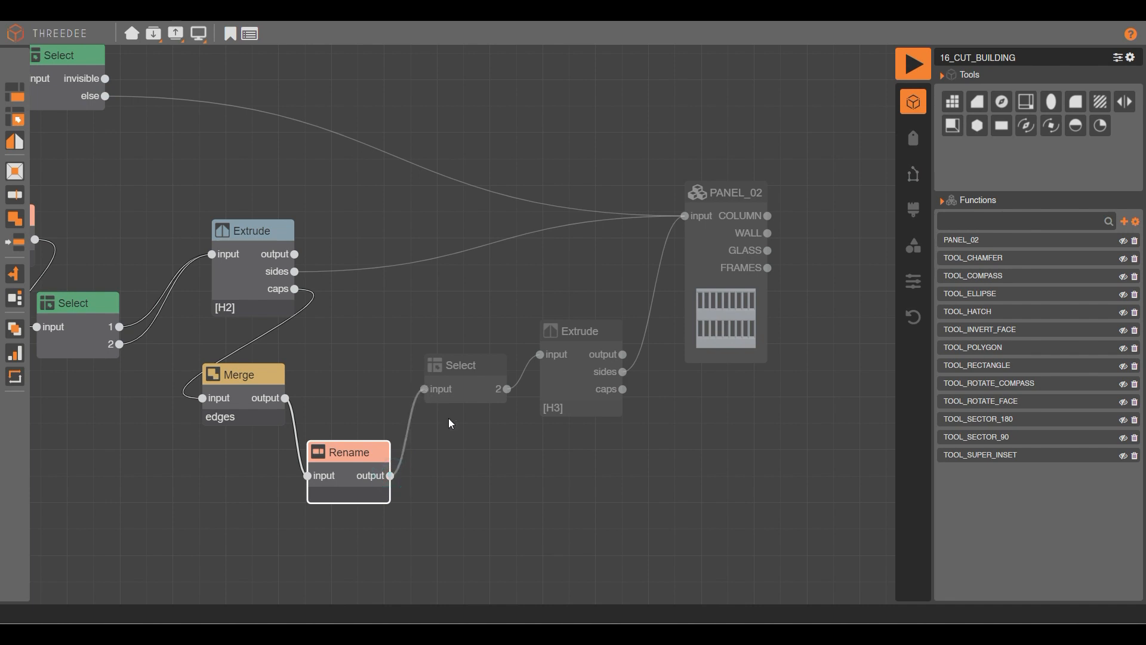
right_click(460, 375)
left_click(471, 377)
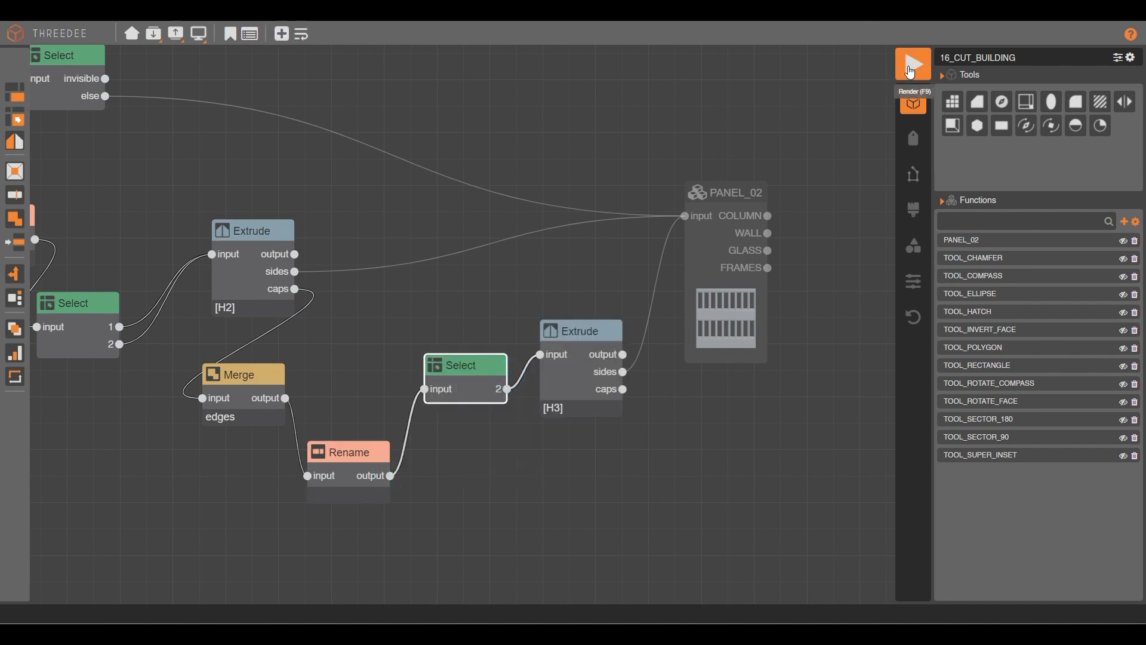
Render the full building with the grid hidden, examine its wall labels, and return to the node graph.
left_click(909, 69)
mouse_move(788, 202)
left_mouse_down()
mouse_move(696, 166)
mouse_move(591, 404)
mouse_move(516, 425)
mouse_move(675, 302)
mouse_move(647, 258)
mouse_move(577, 308)
mouse_move(425, 296)
mouse_move(511, 204)
mouse_move(622, 379)
mouse_move(668, 346)
left_mouse_up()
left_click(381, 38)
scroll(657, 283, "up", 4)
scroll(511, 206, "down", 5)
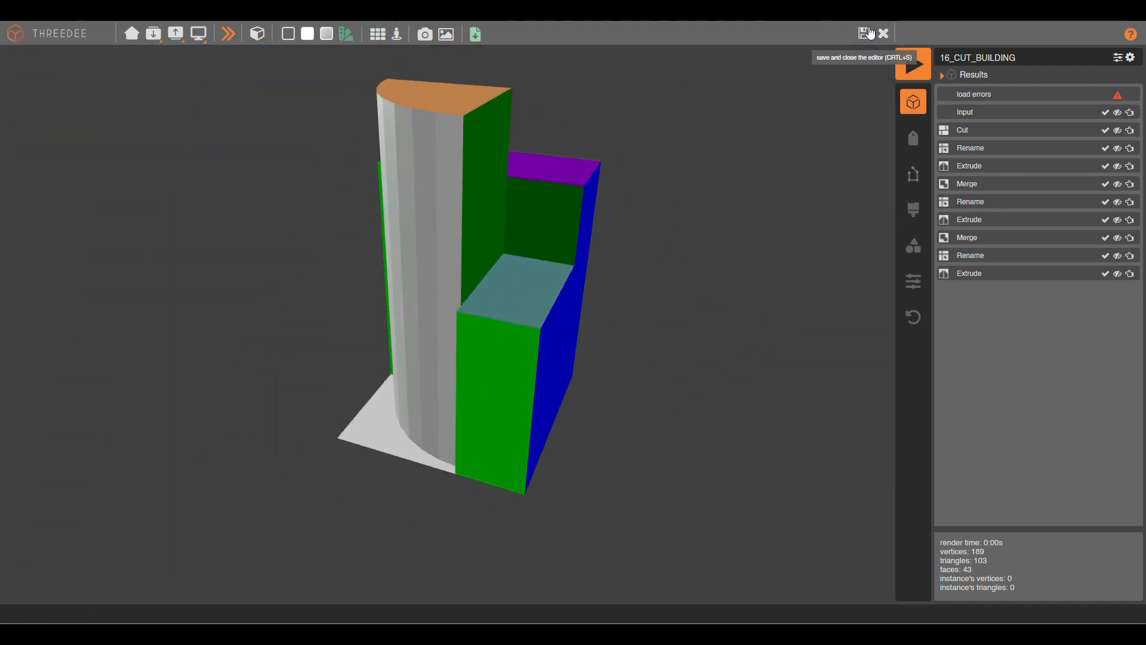
left_click(868, 33)
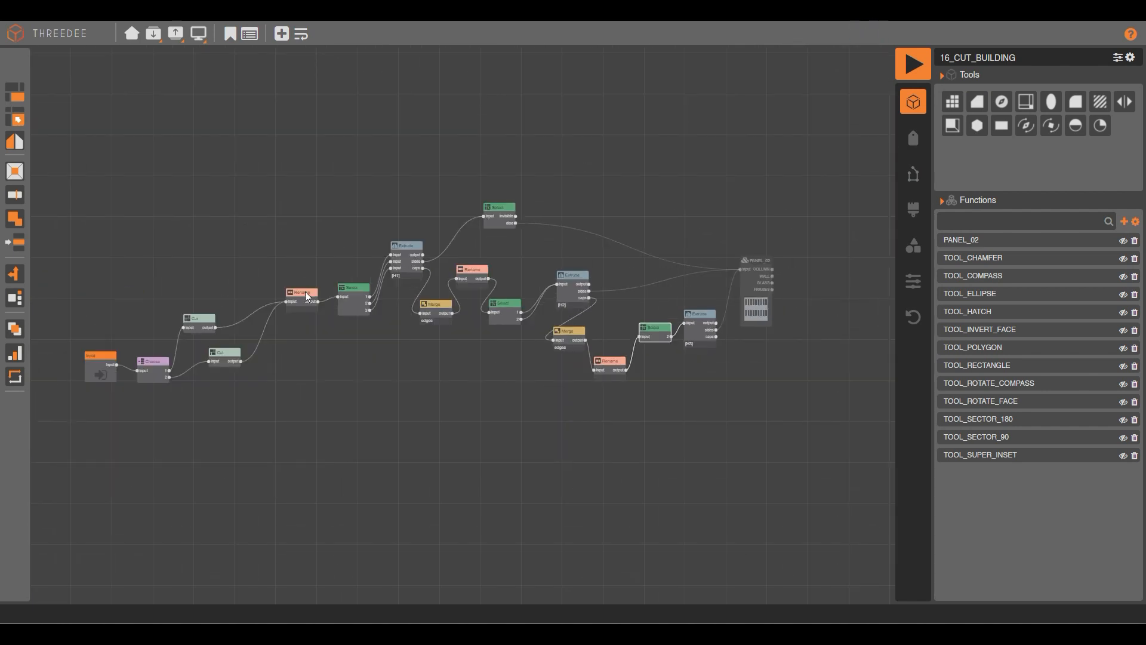
scroll(356, 278, "up", 5)
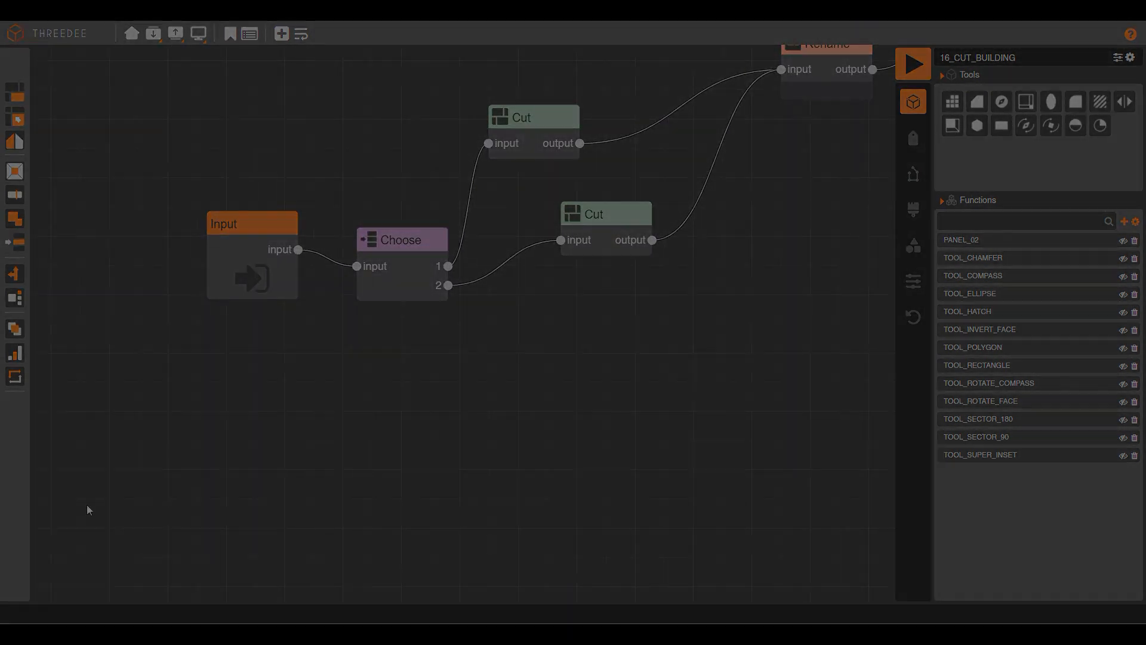